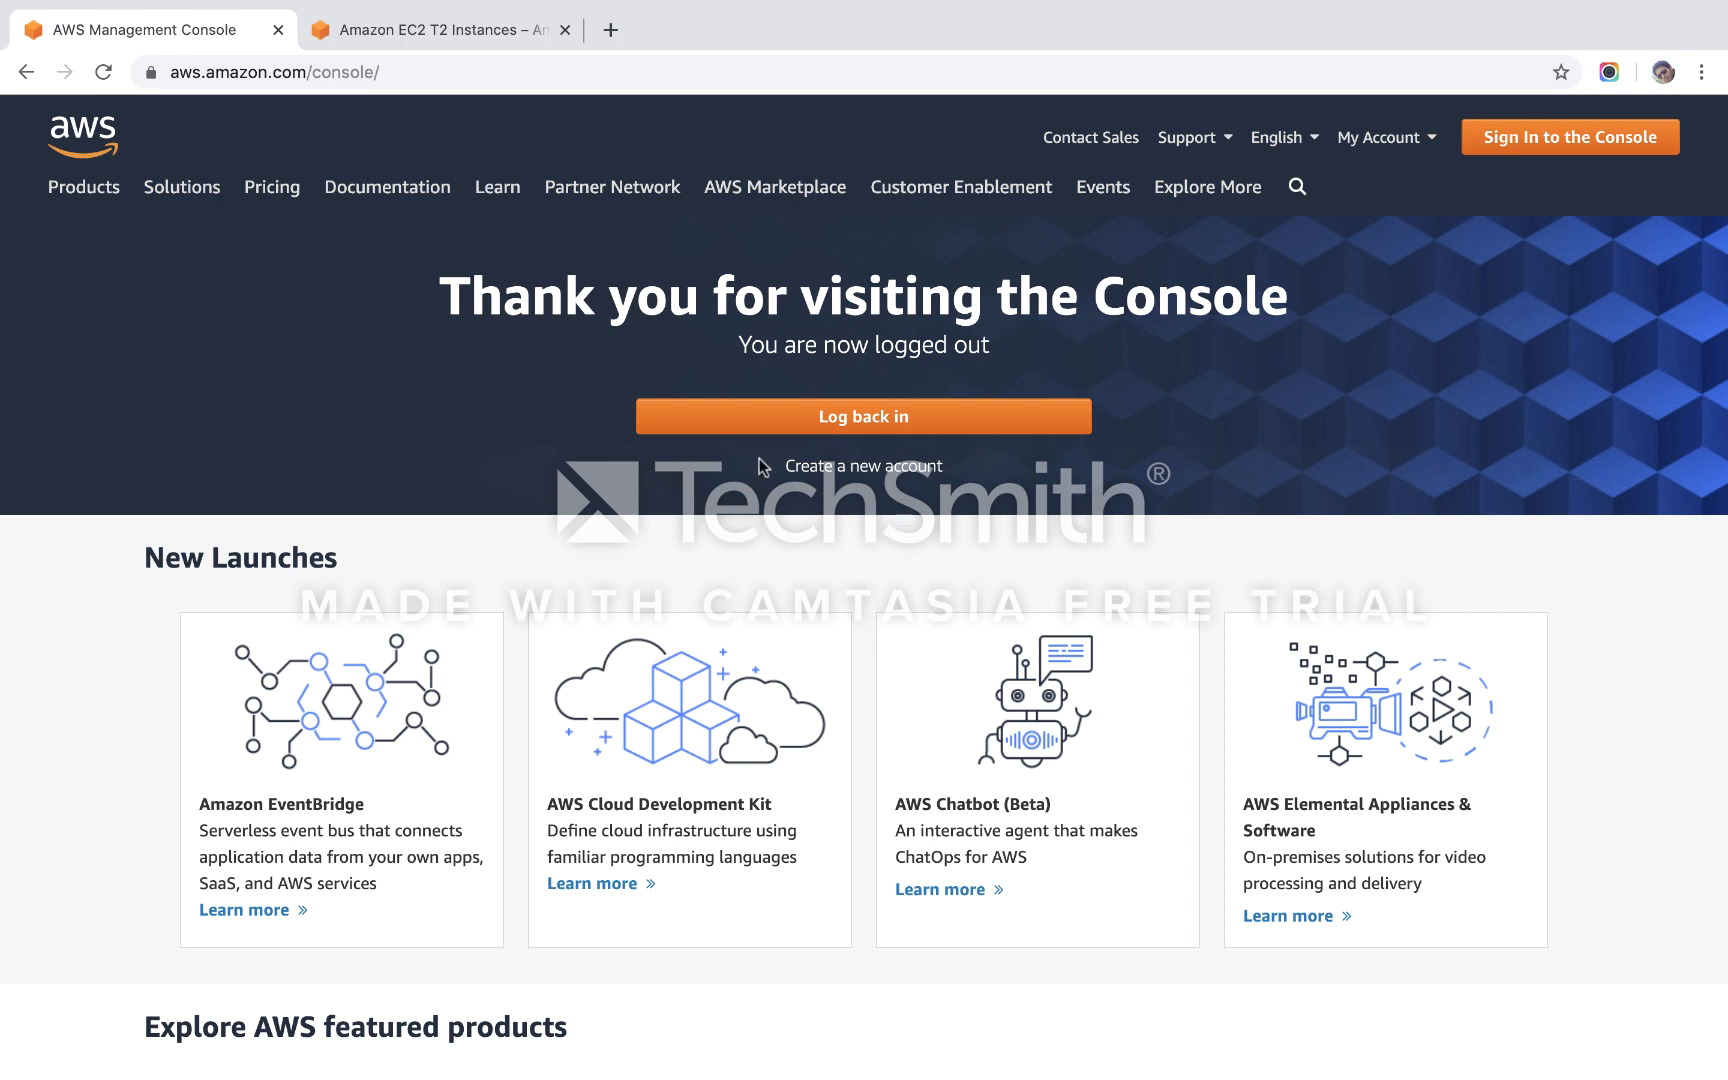
Open the AWS account creation page and go from it to the sign-in page for an existing account.
double_click(363, 60)
triple_click(457, 72)
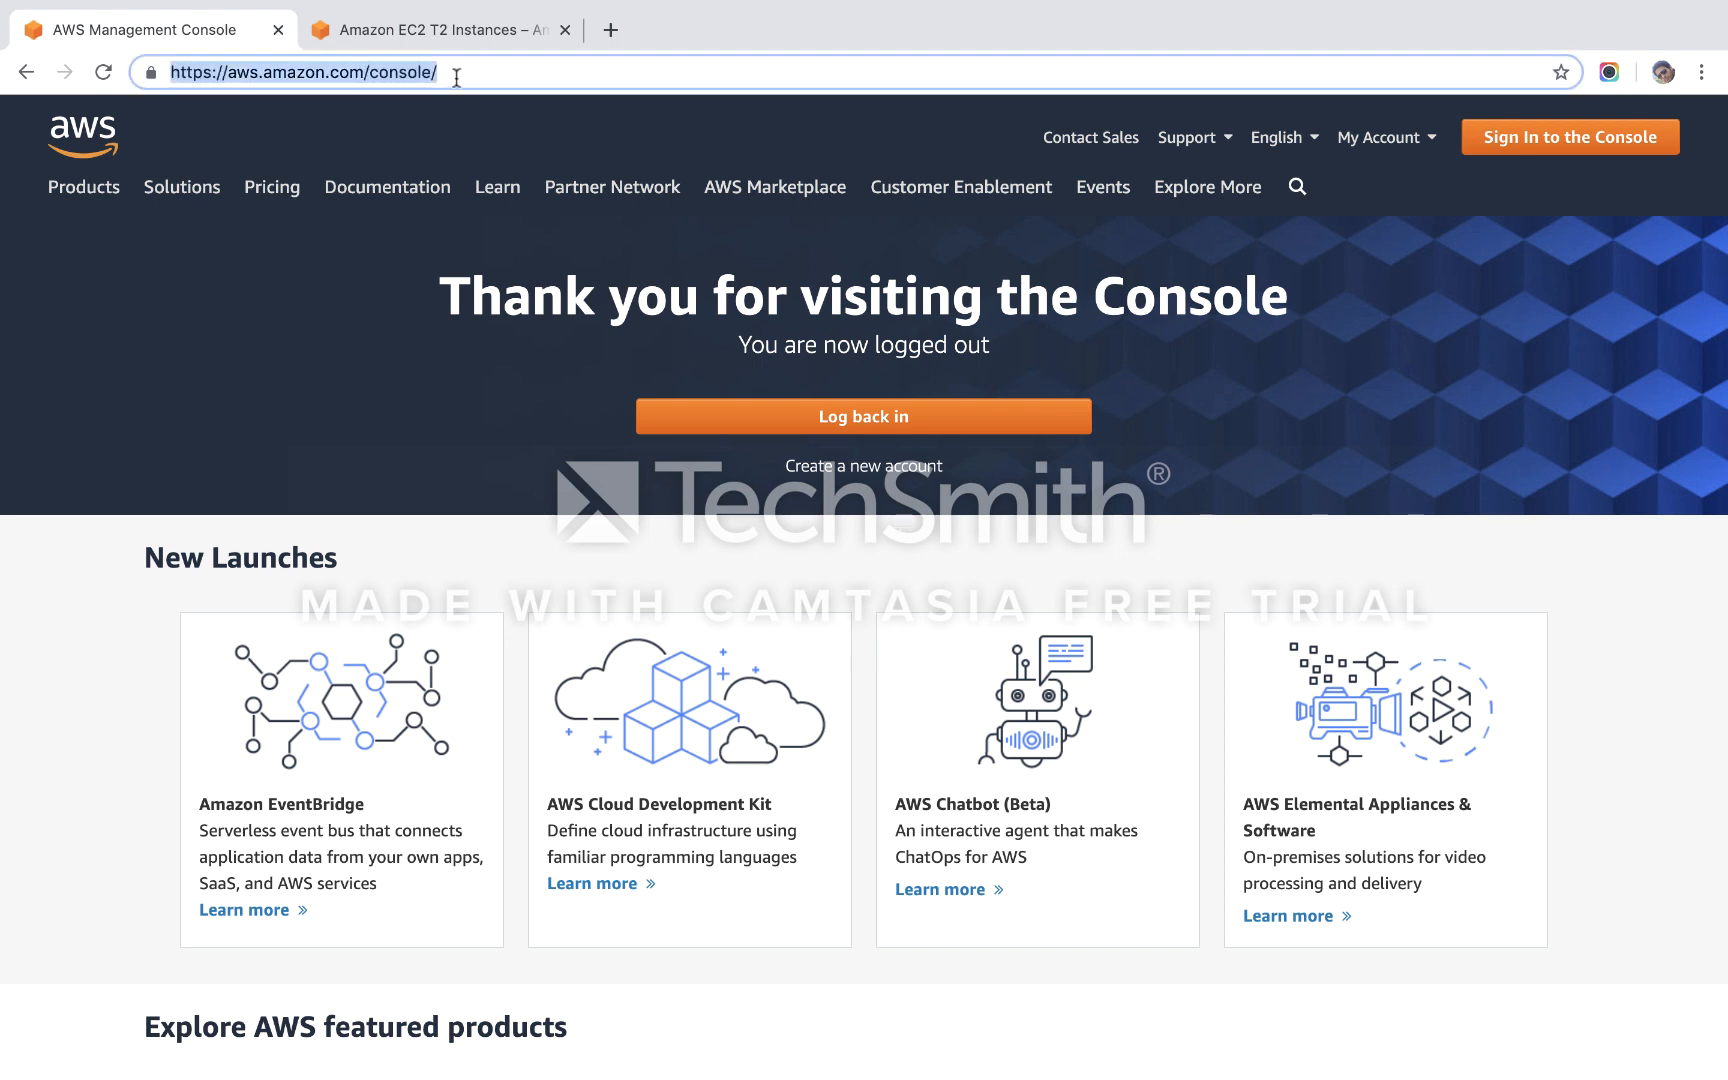
left_click(842, 465)
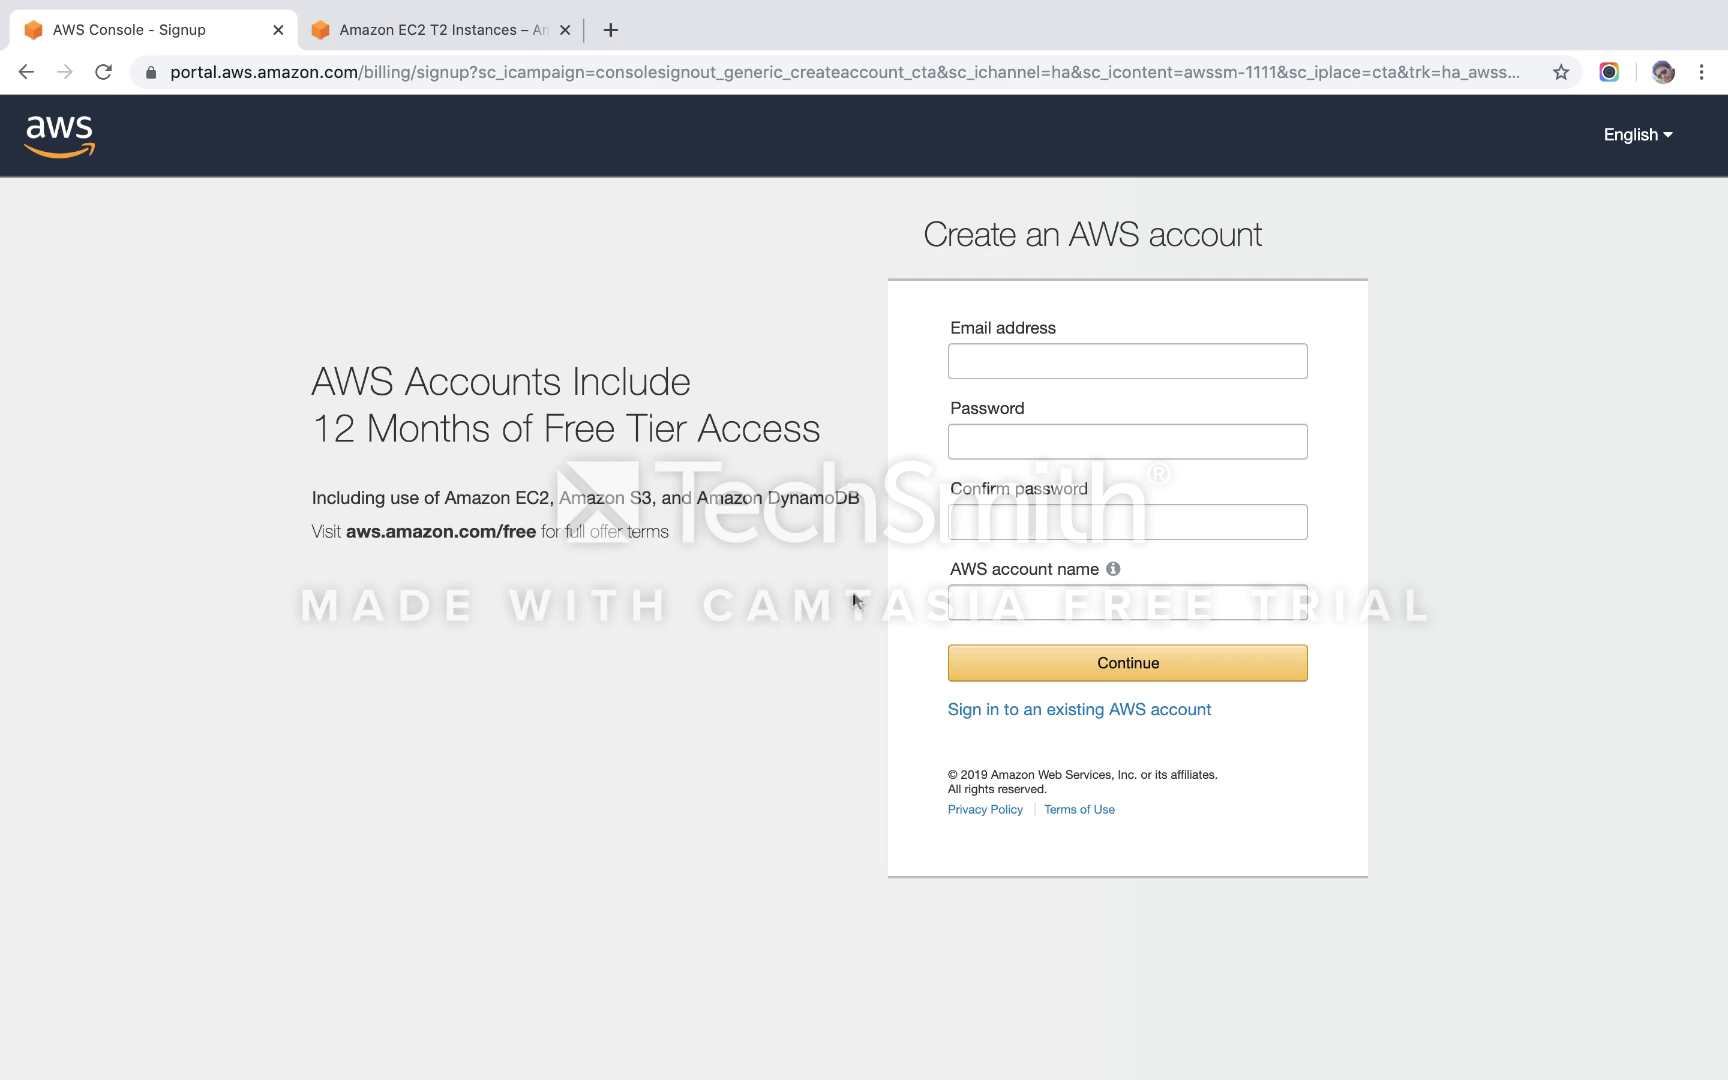
left_click(997, 709)
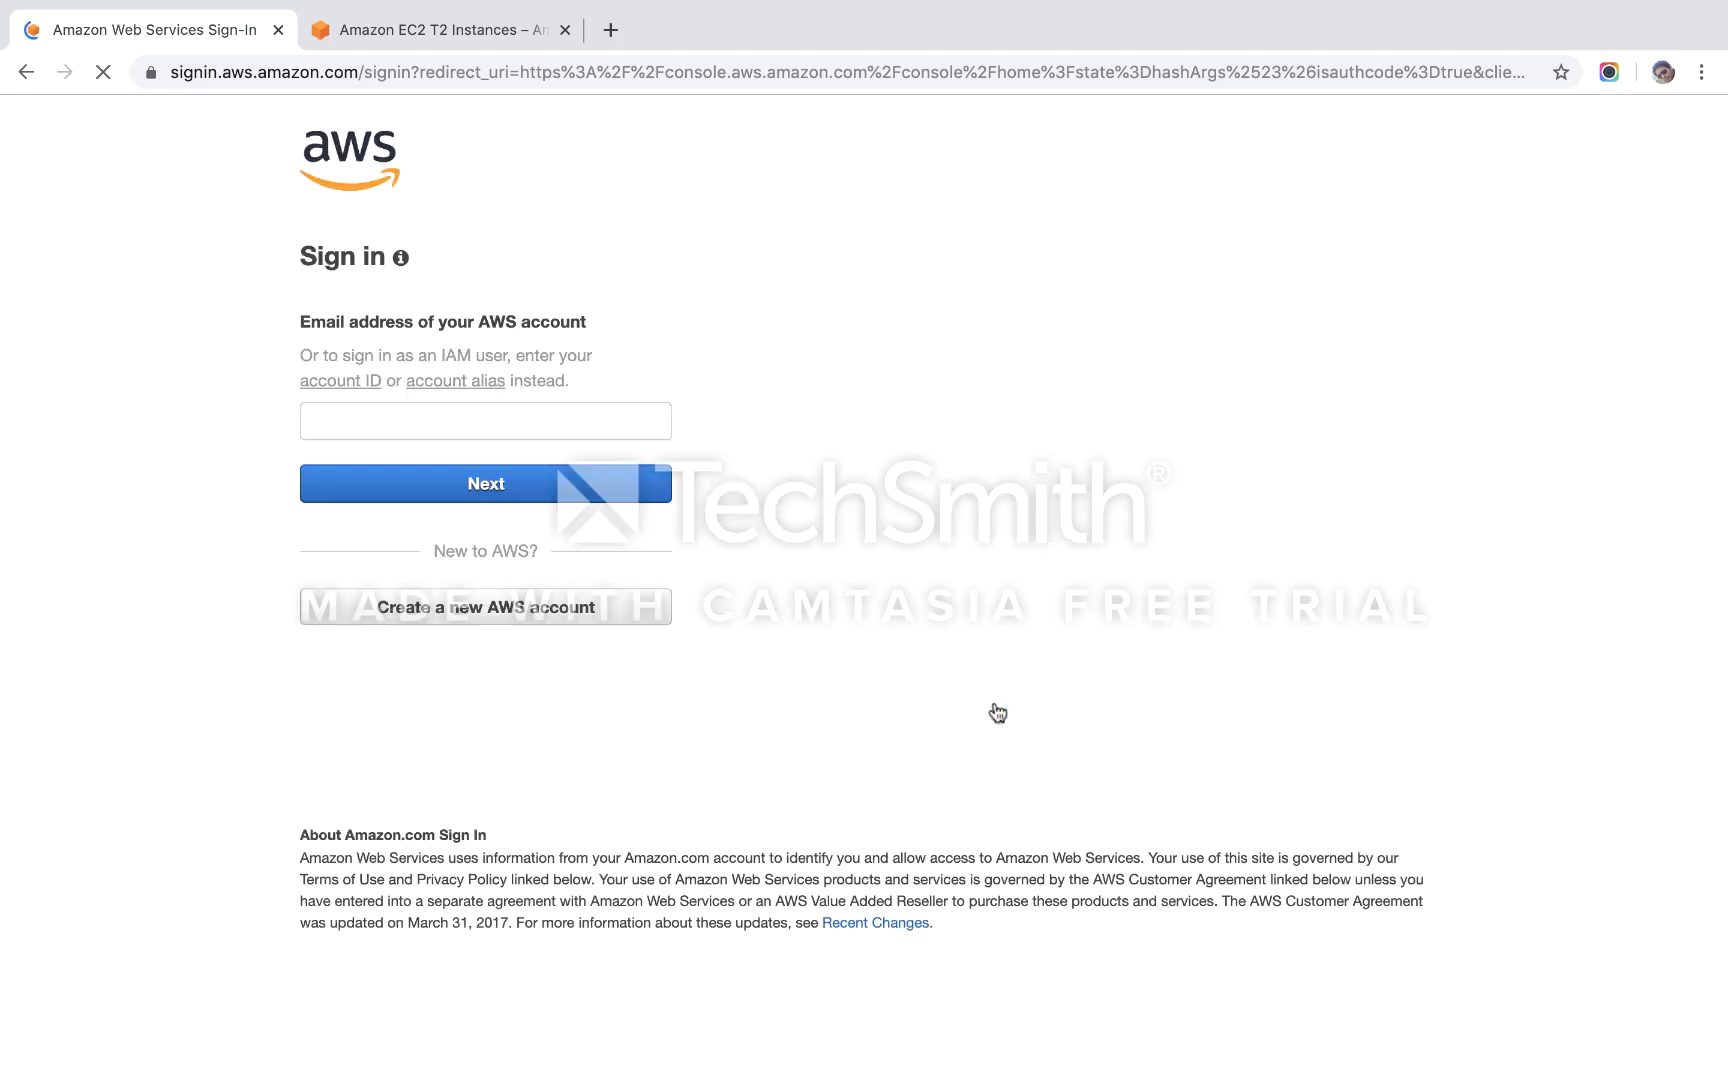
Sign in to the AWS console as root user with the prefilled account e-mail and the saved account password.
left_click(464, 476)
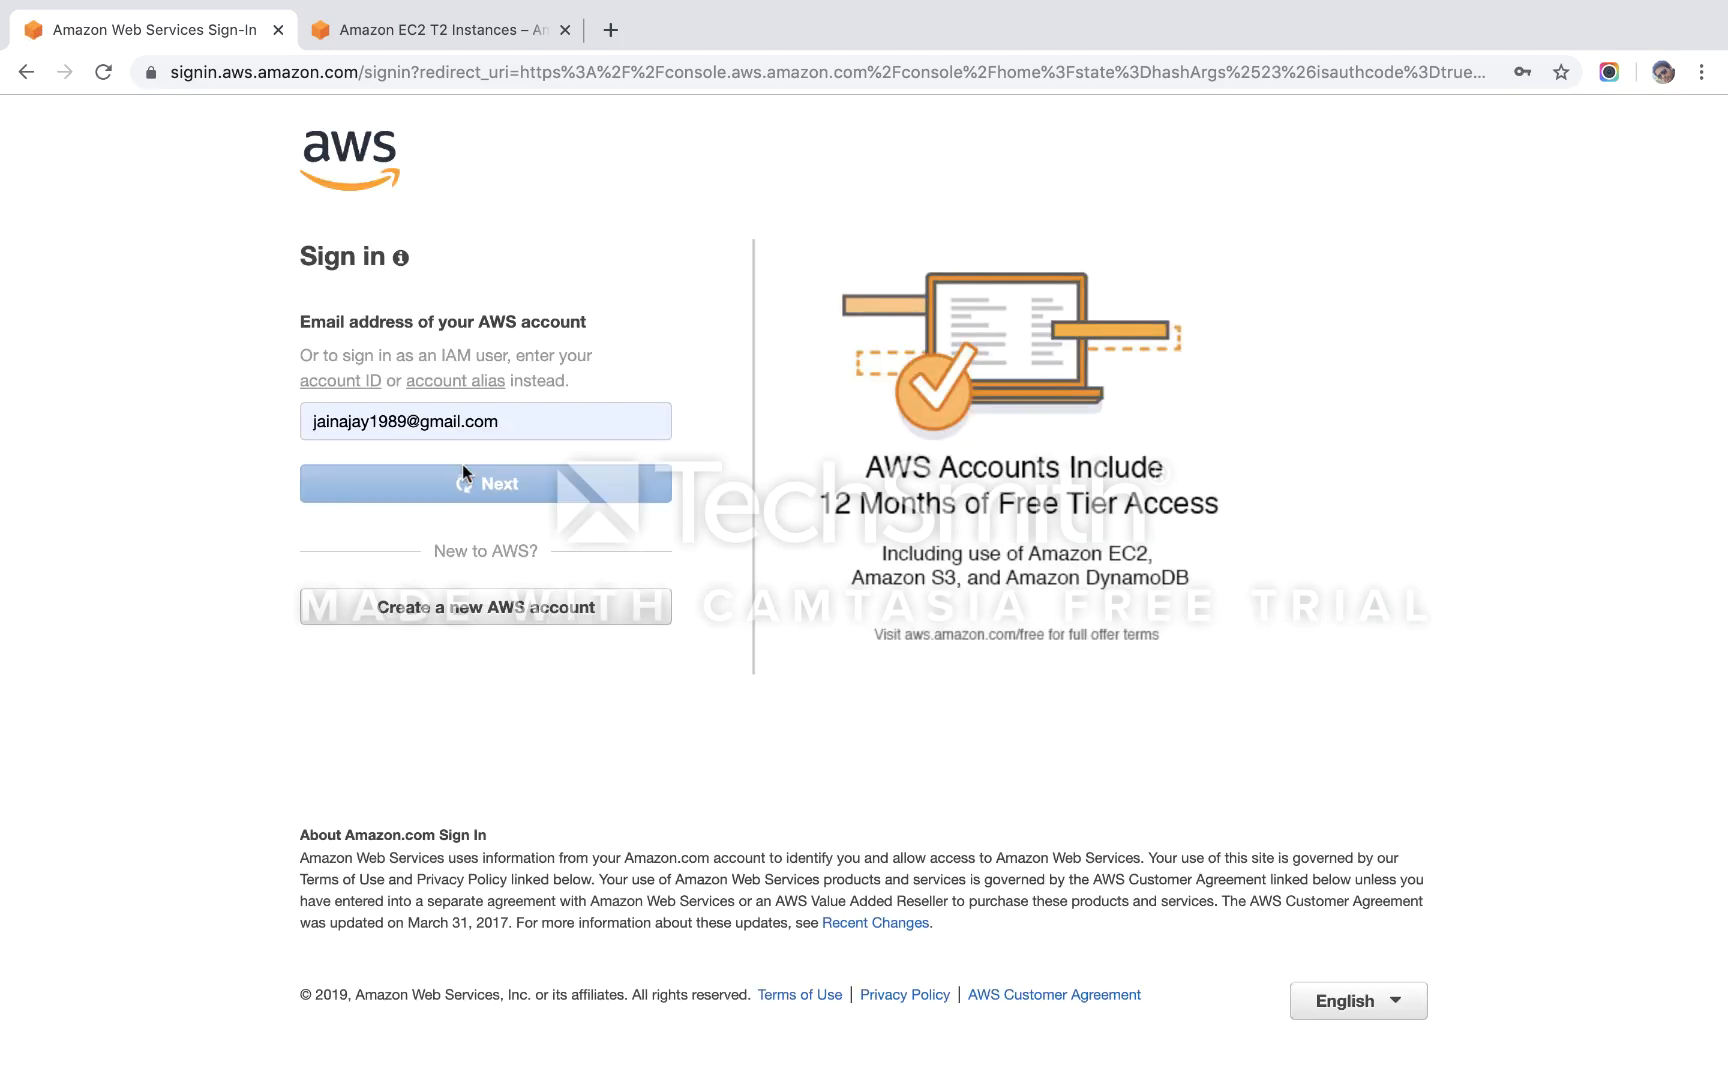
left_click(442, 413)
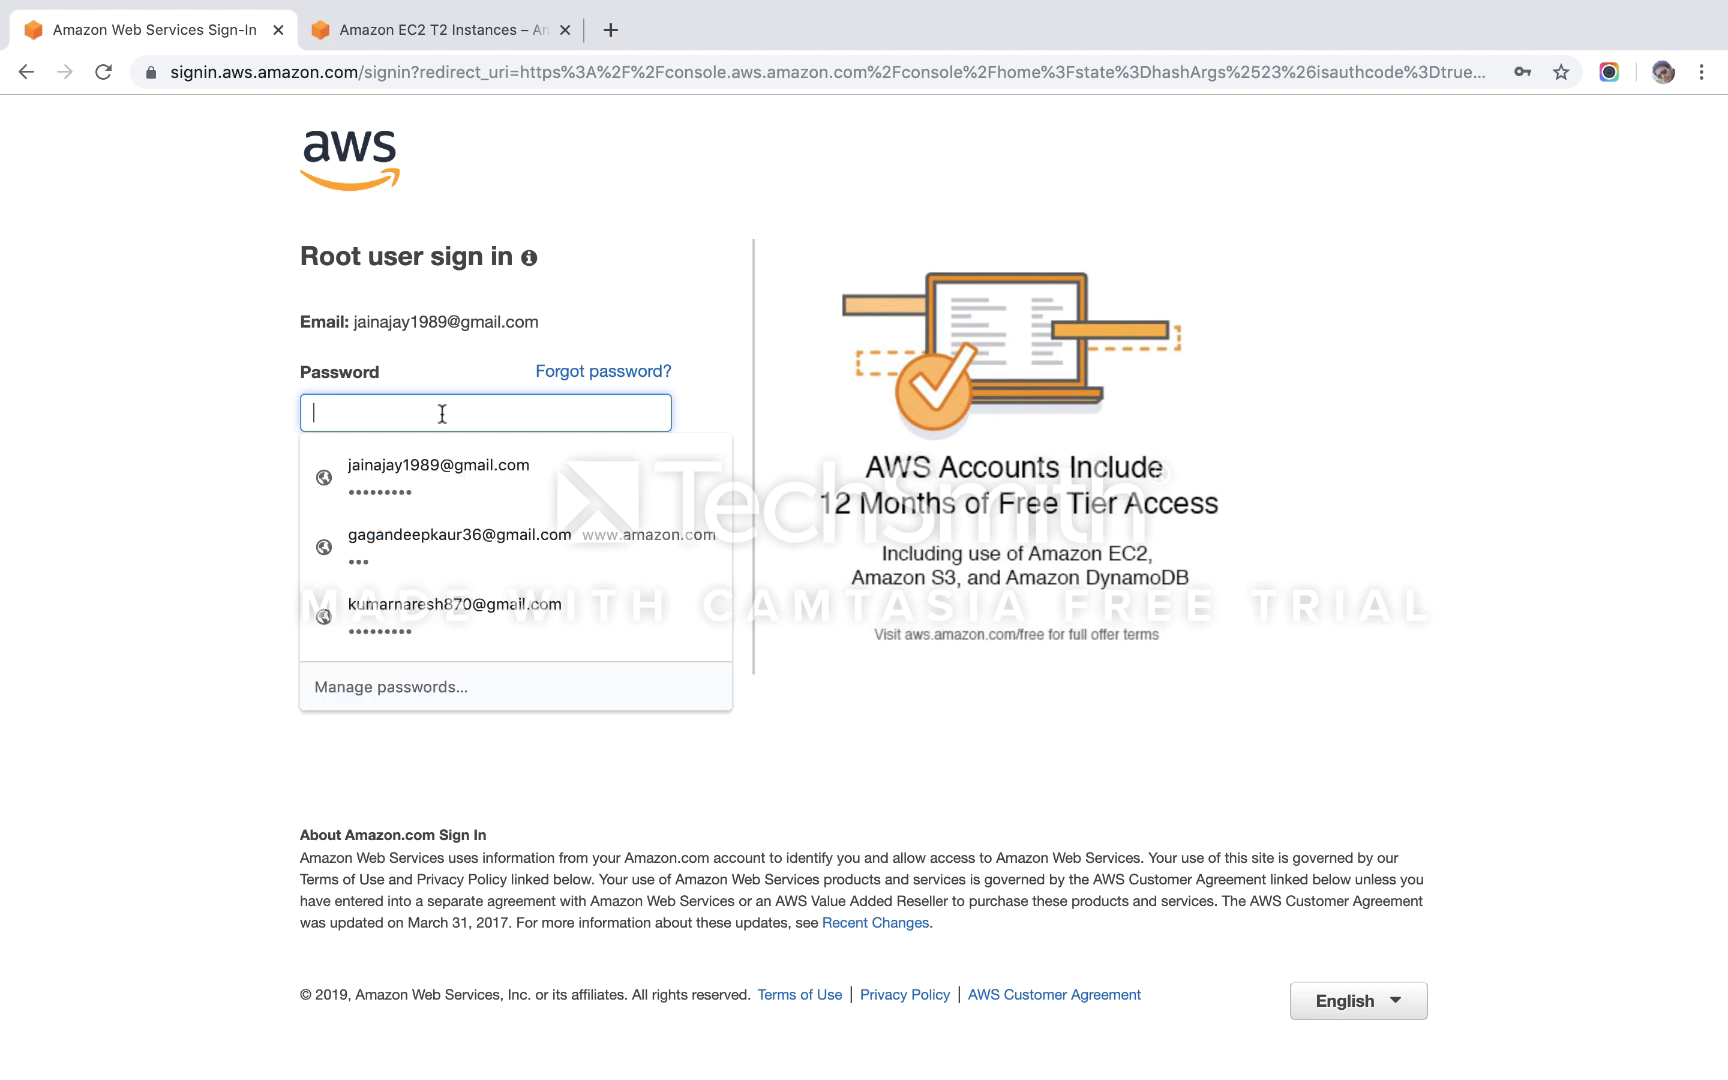
left_click(441, 466)
left_click(441, 462)
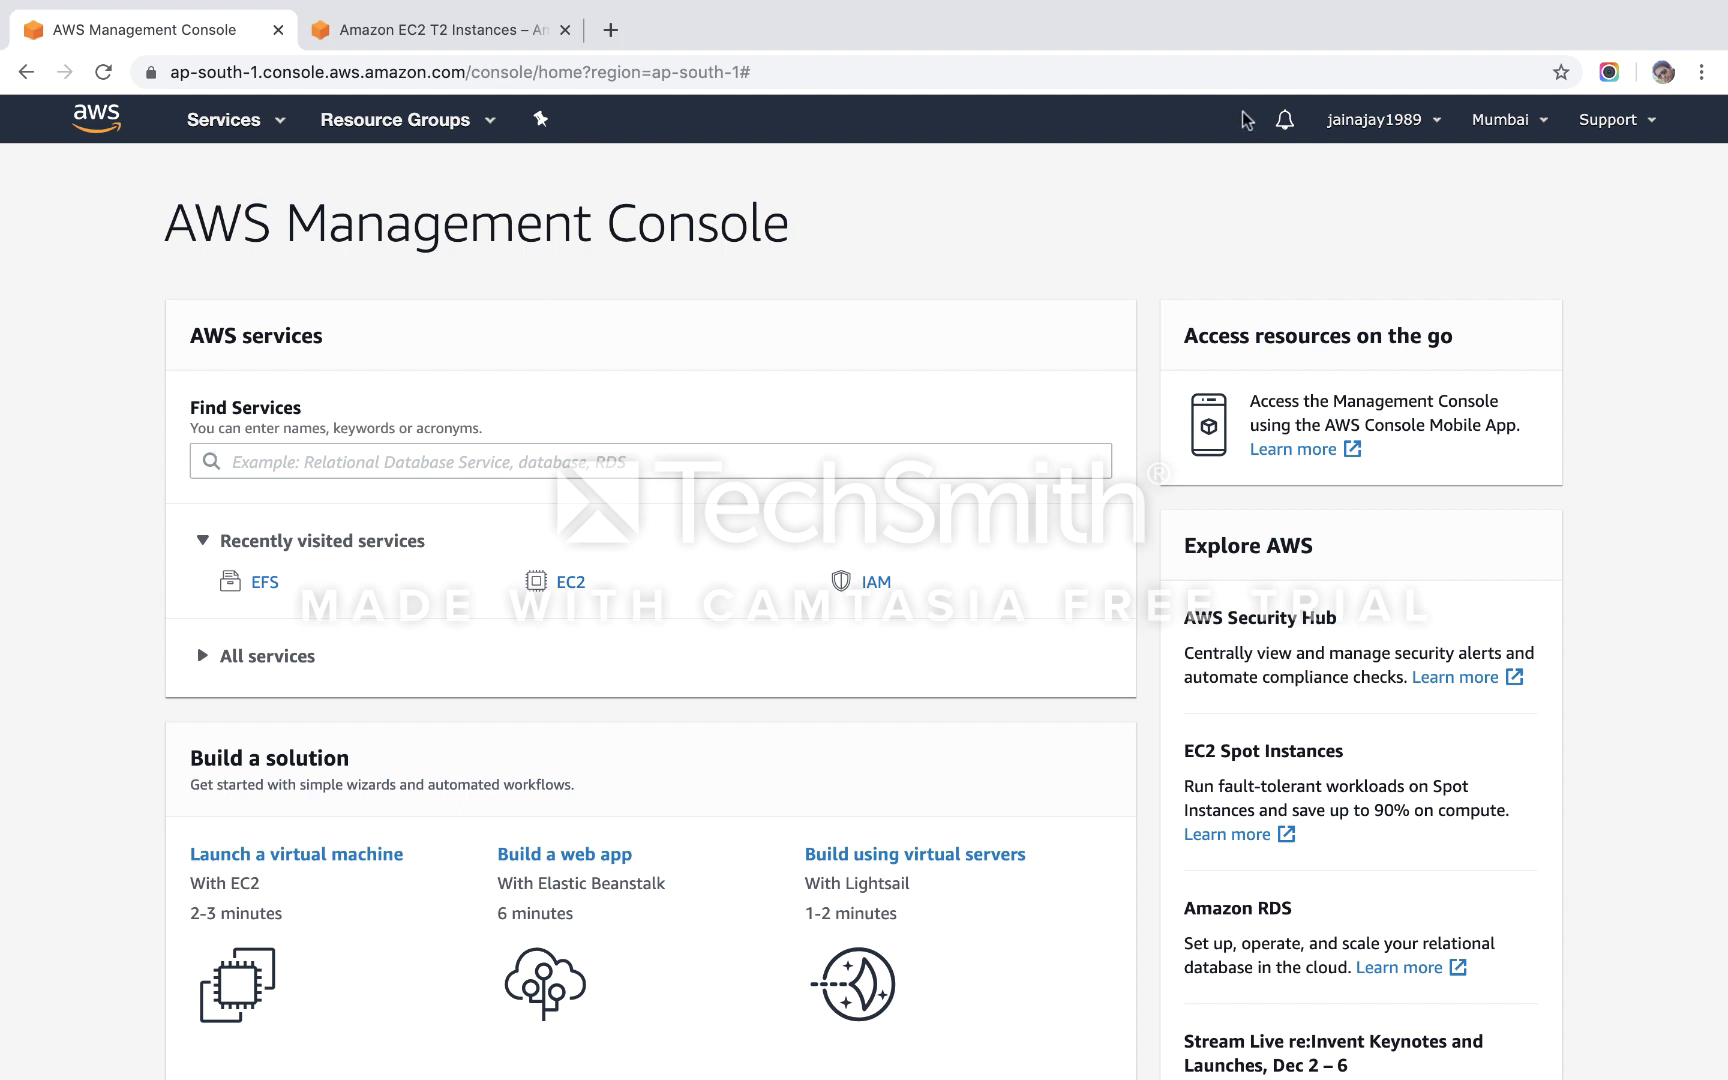
View the account options and the list of available AWS regions.
left_click(1419, 132)
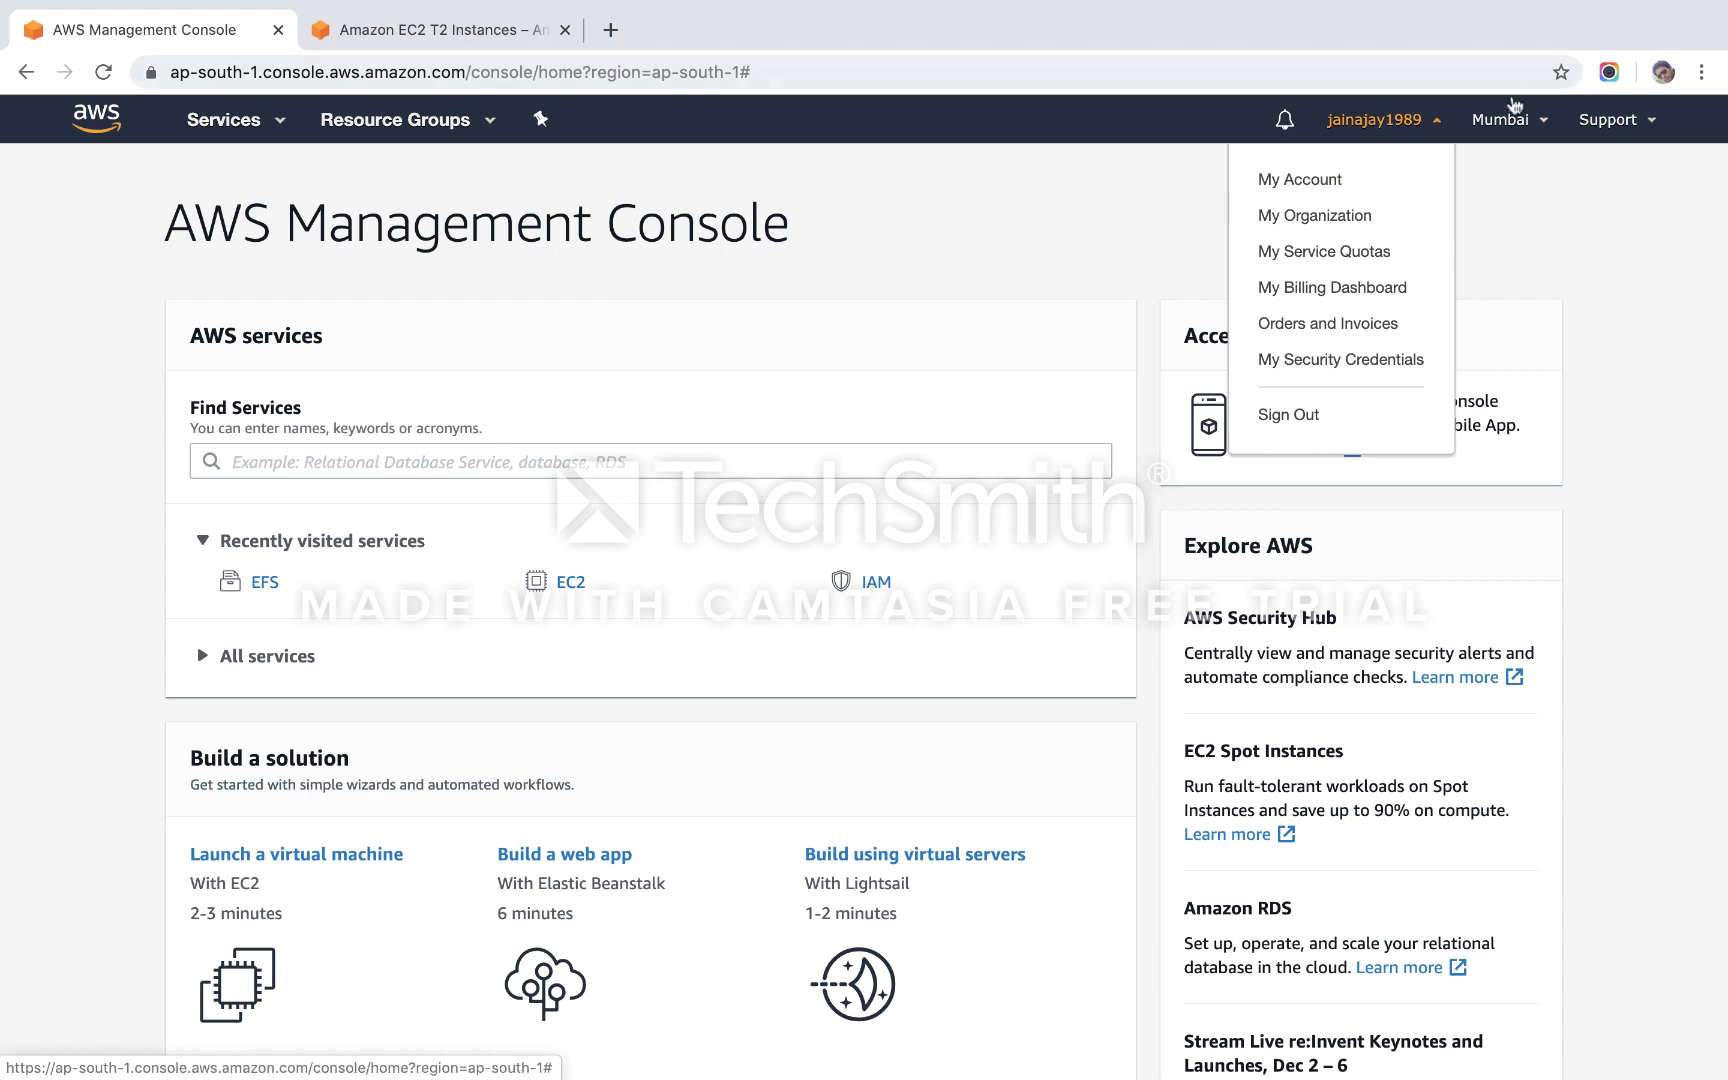
left_click(1508, 119)
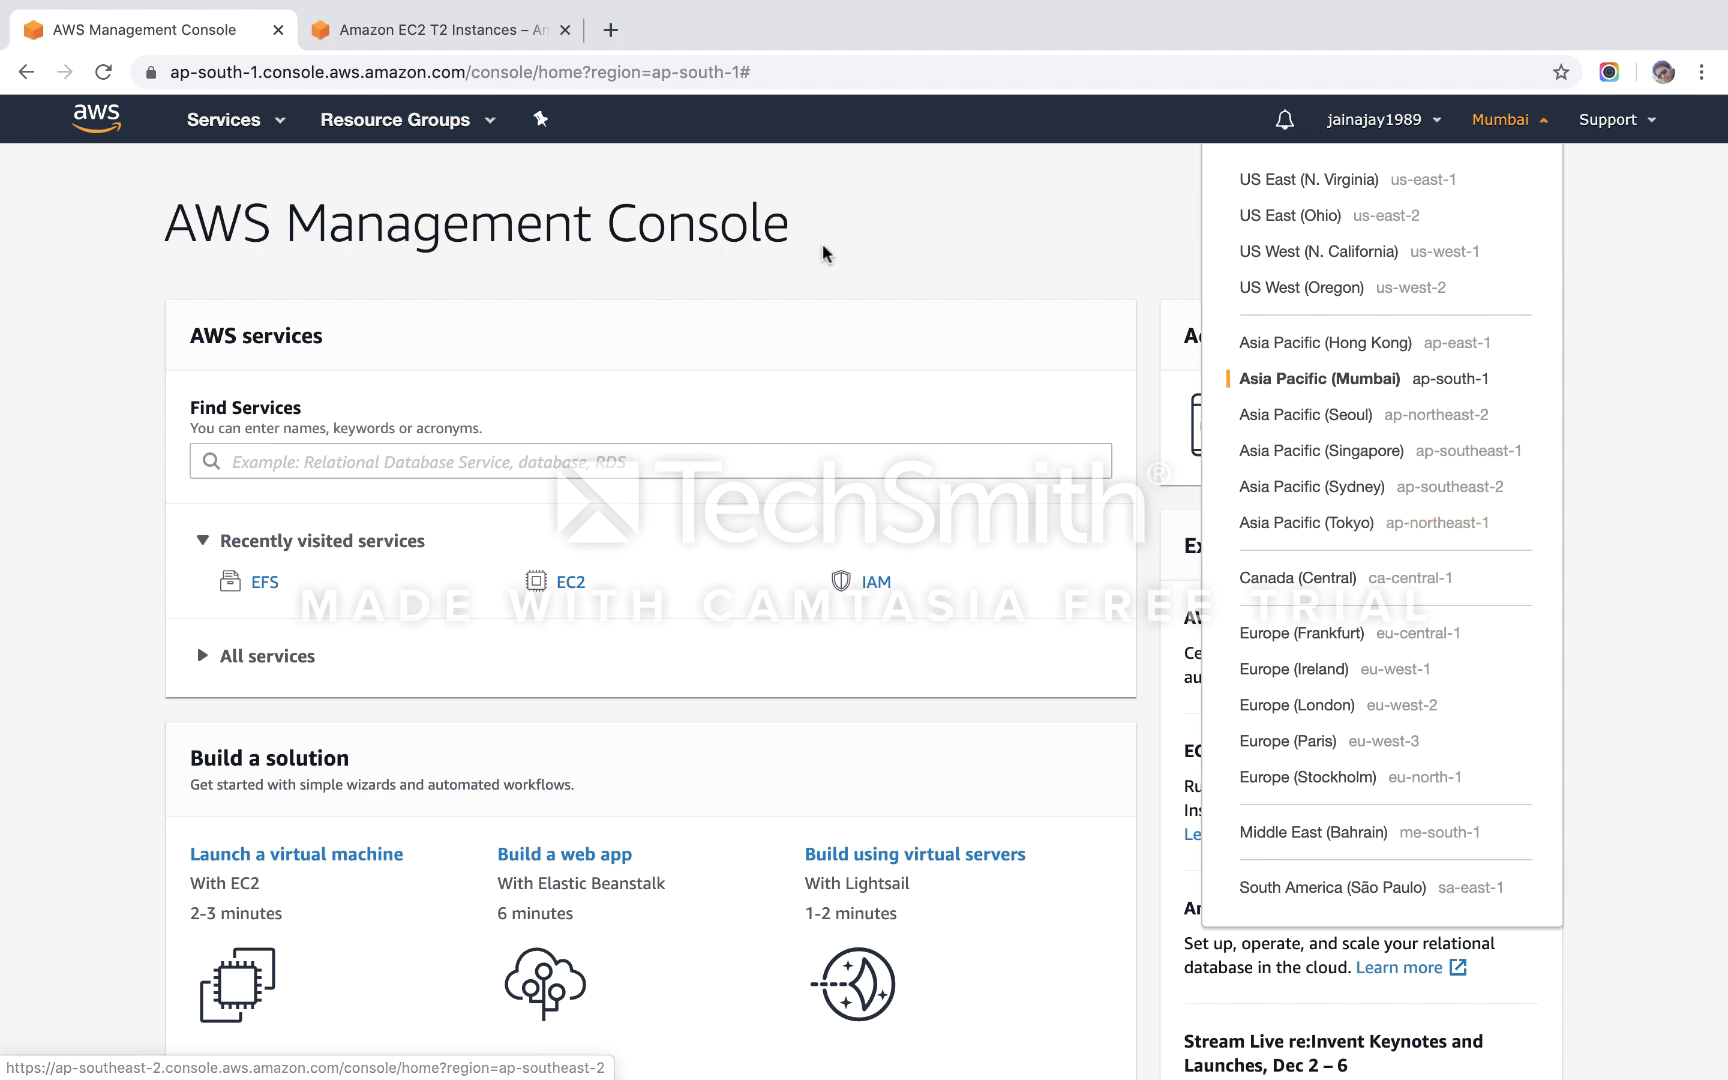
Search Google for "aws ec2 pricing plans" in a new browser tab.
left_click(610, 30)
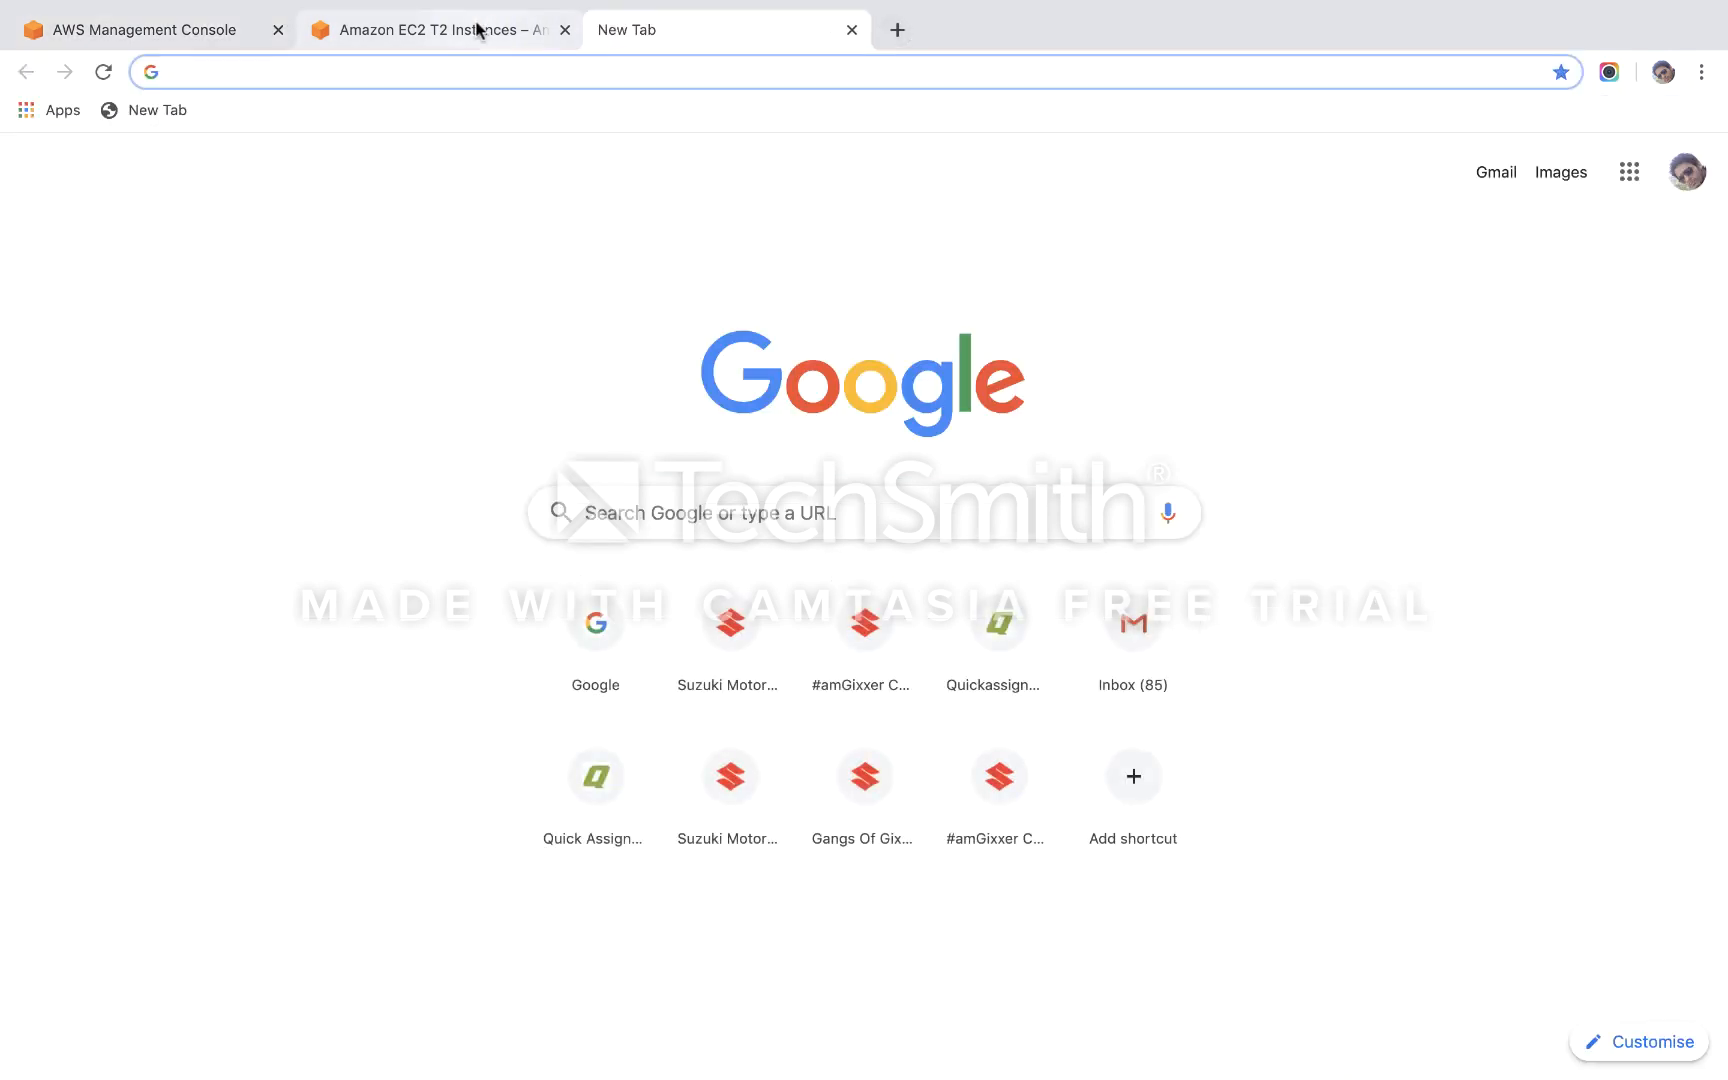
type("go")
key("Return")
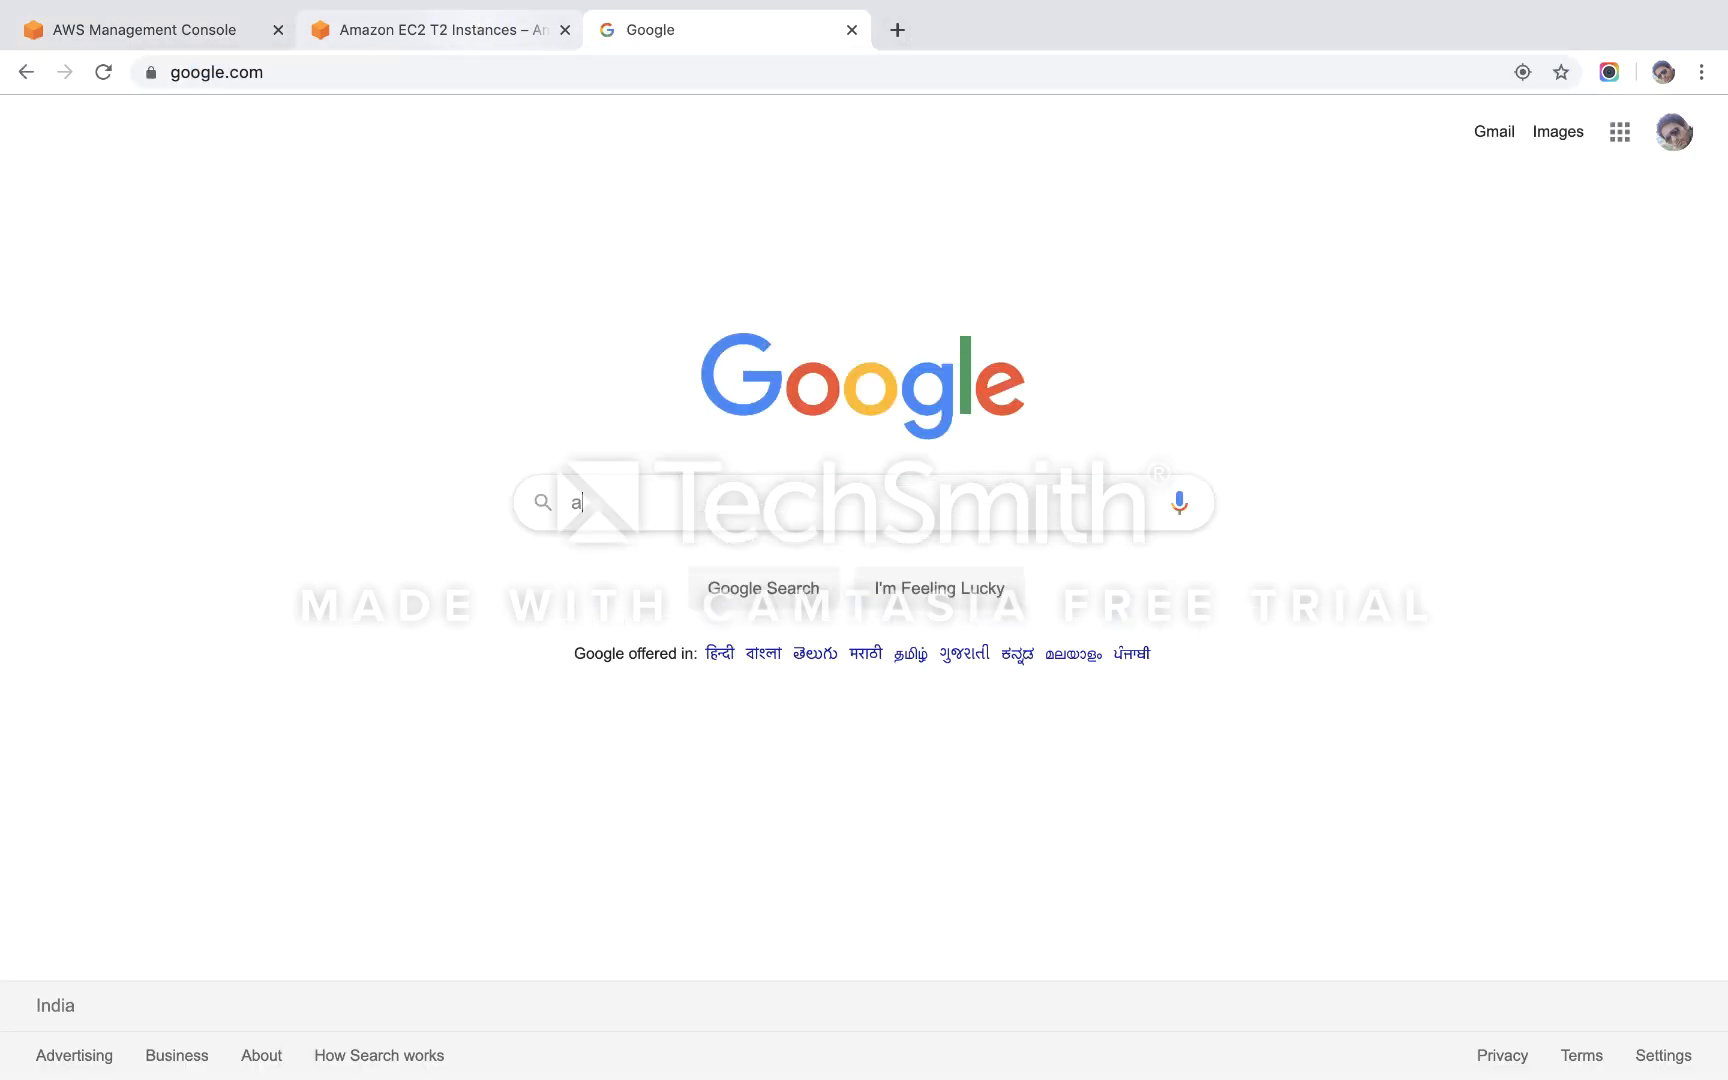
type("aws")
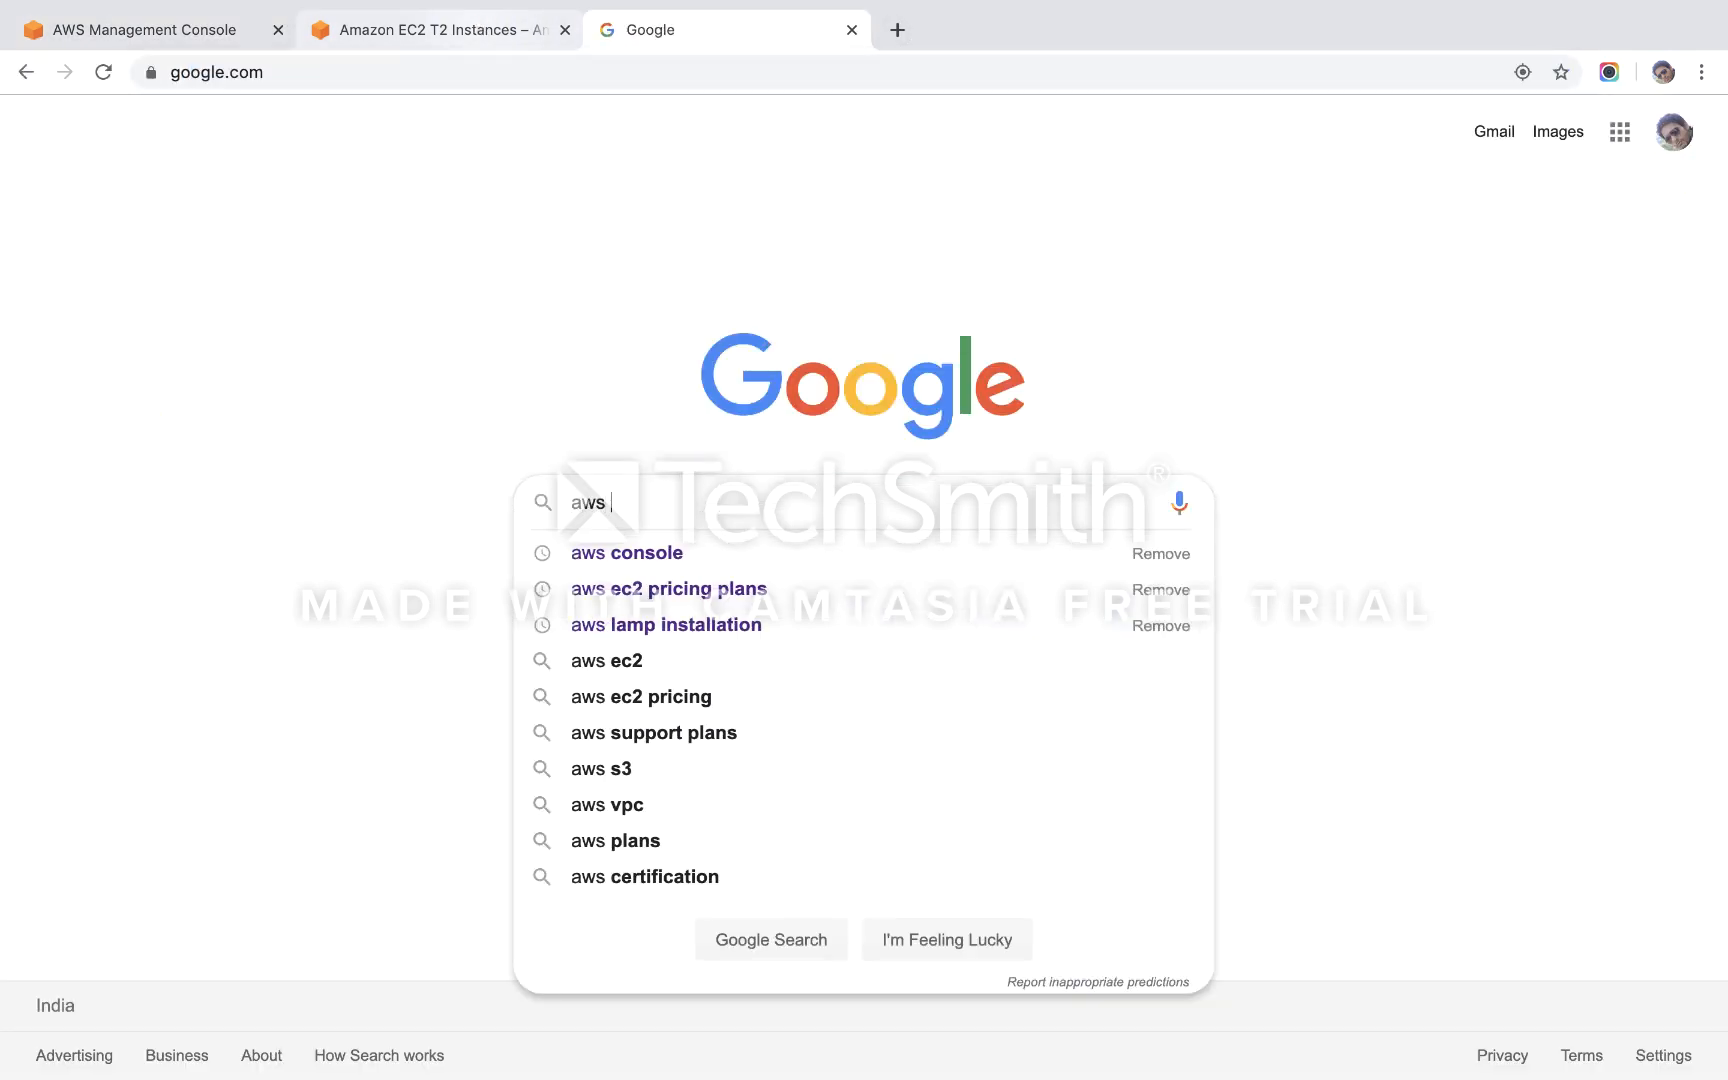
key("Down")
key("Down")
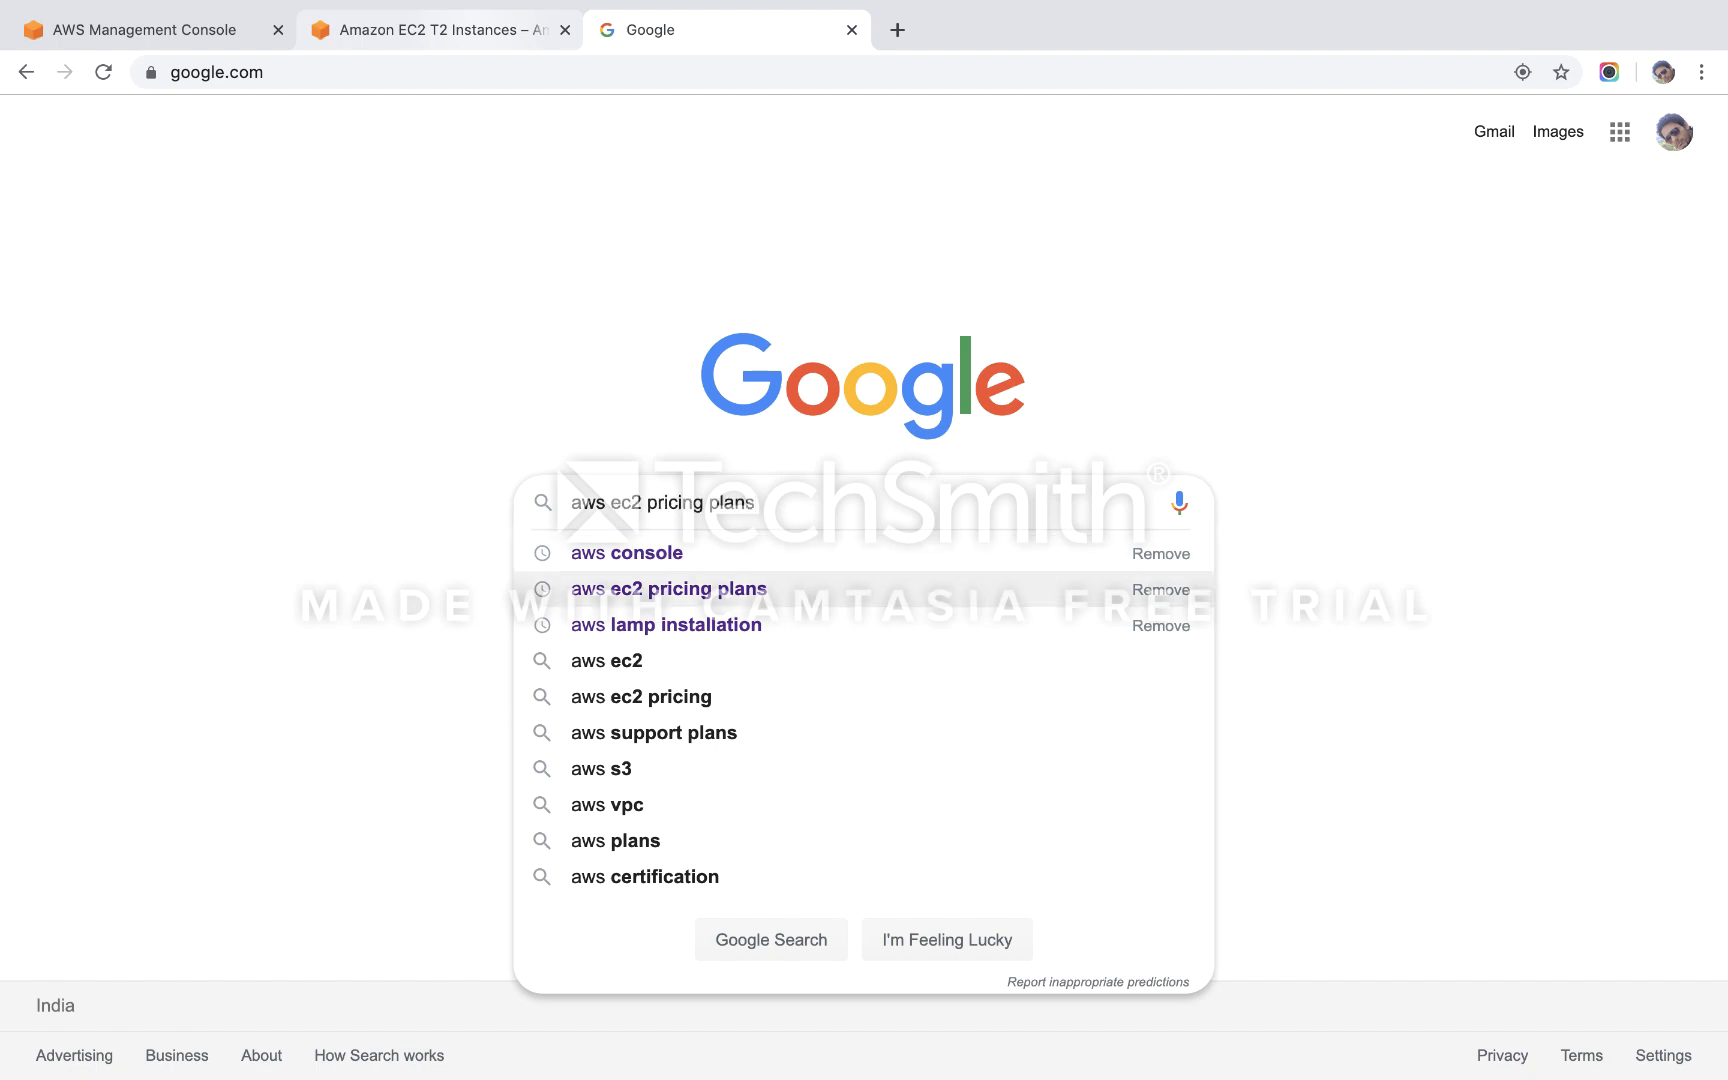
key("Return")
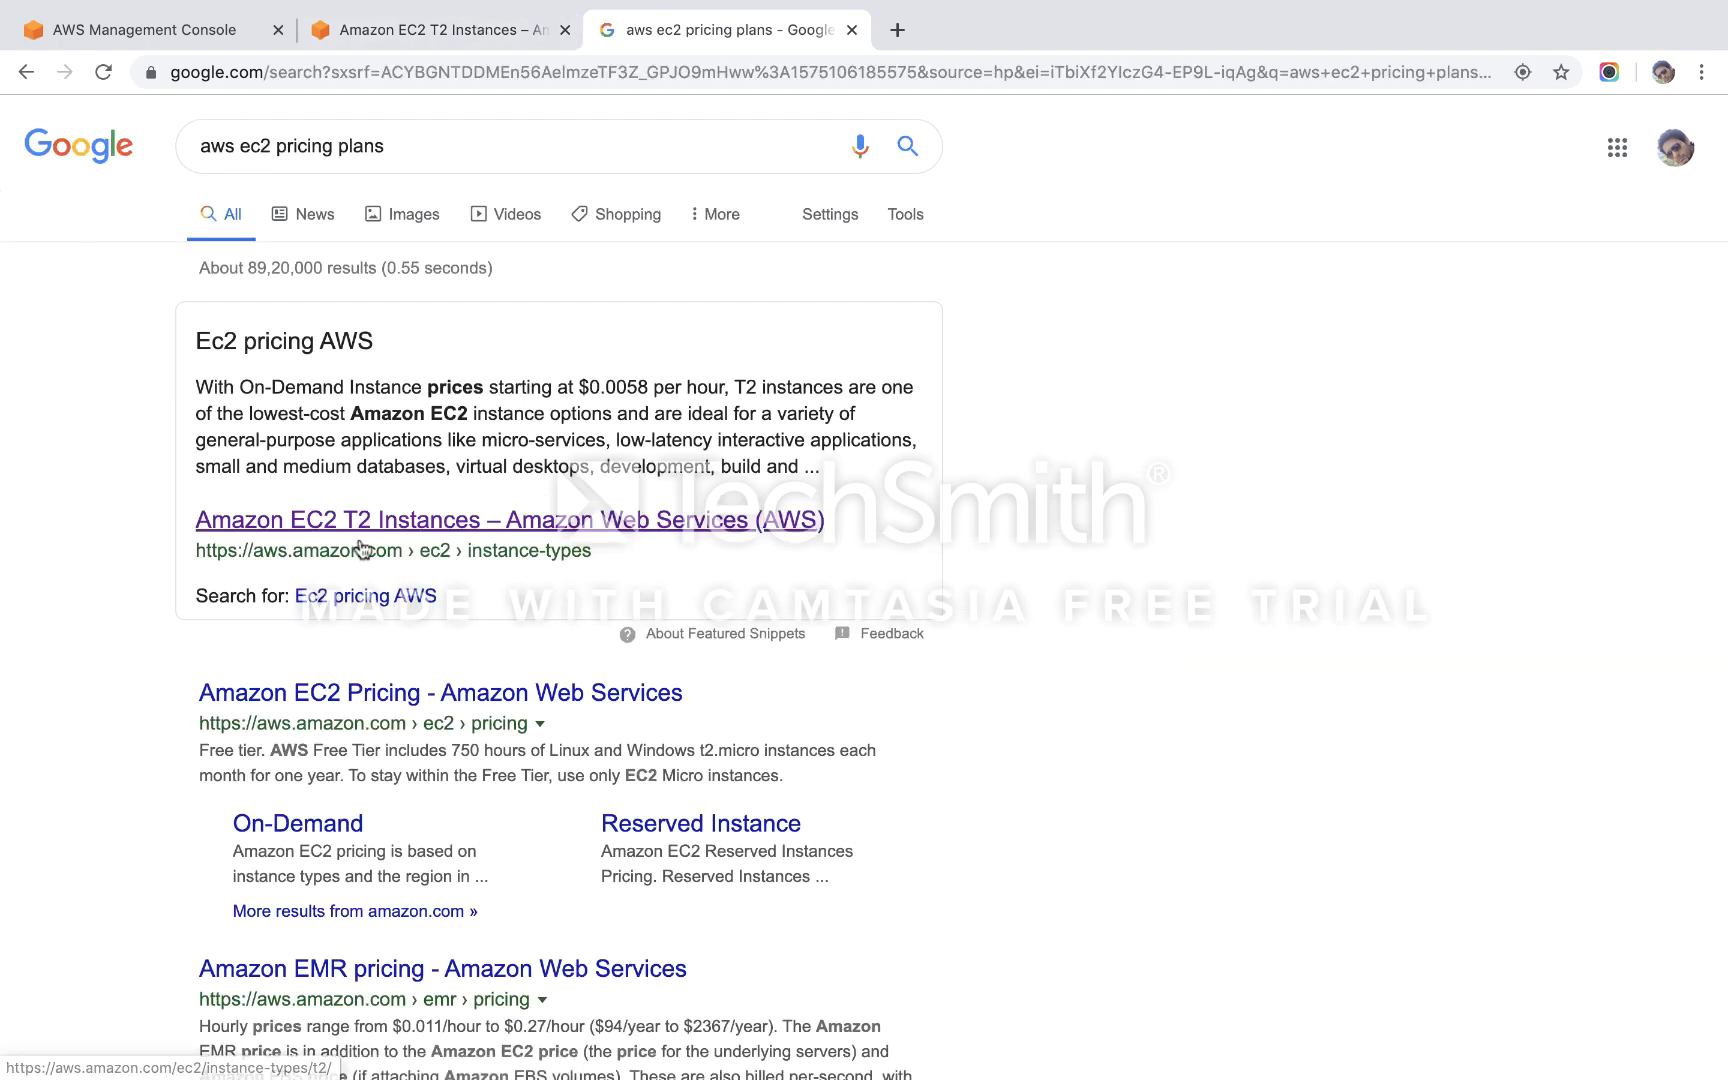
Open the Amazon EC2 T2 Instances result and examine the instance prices in the Product Details table.
left_click(362, 548)
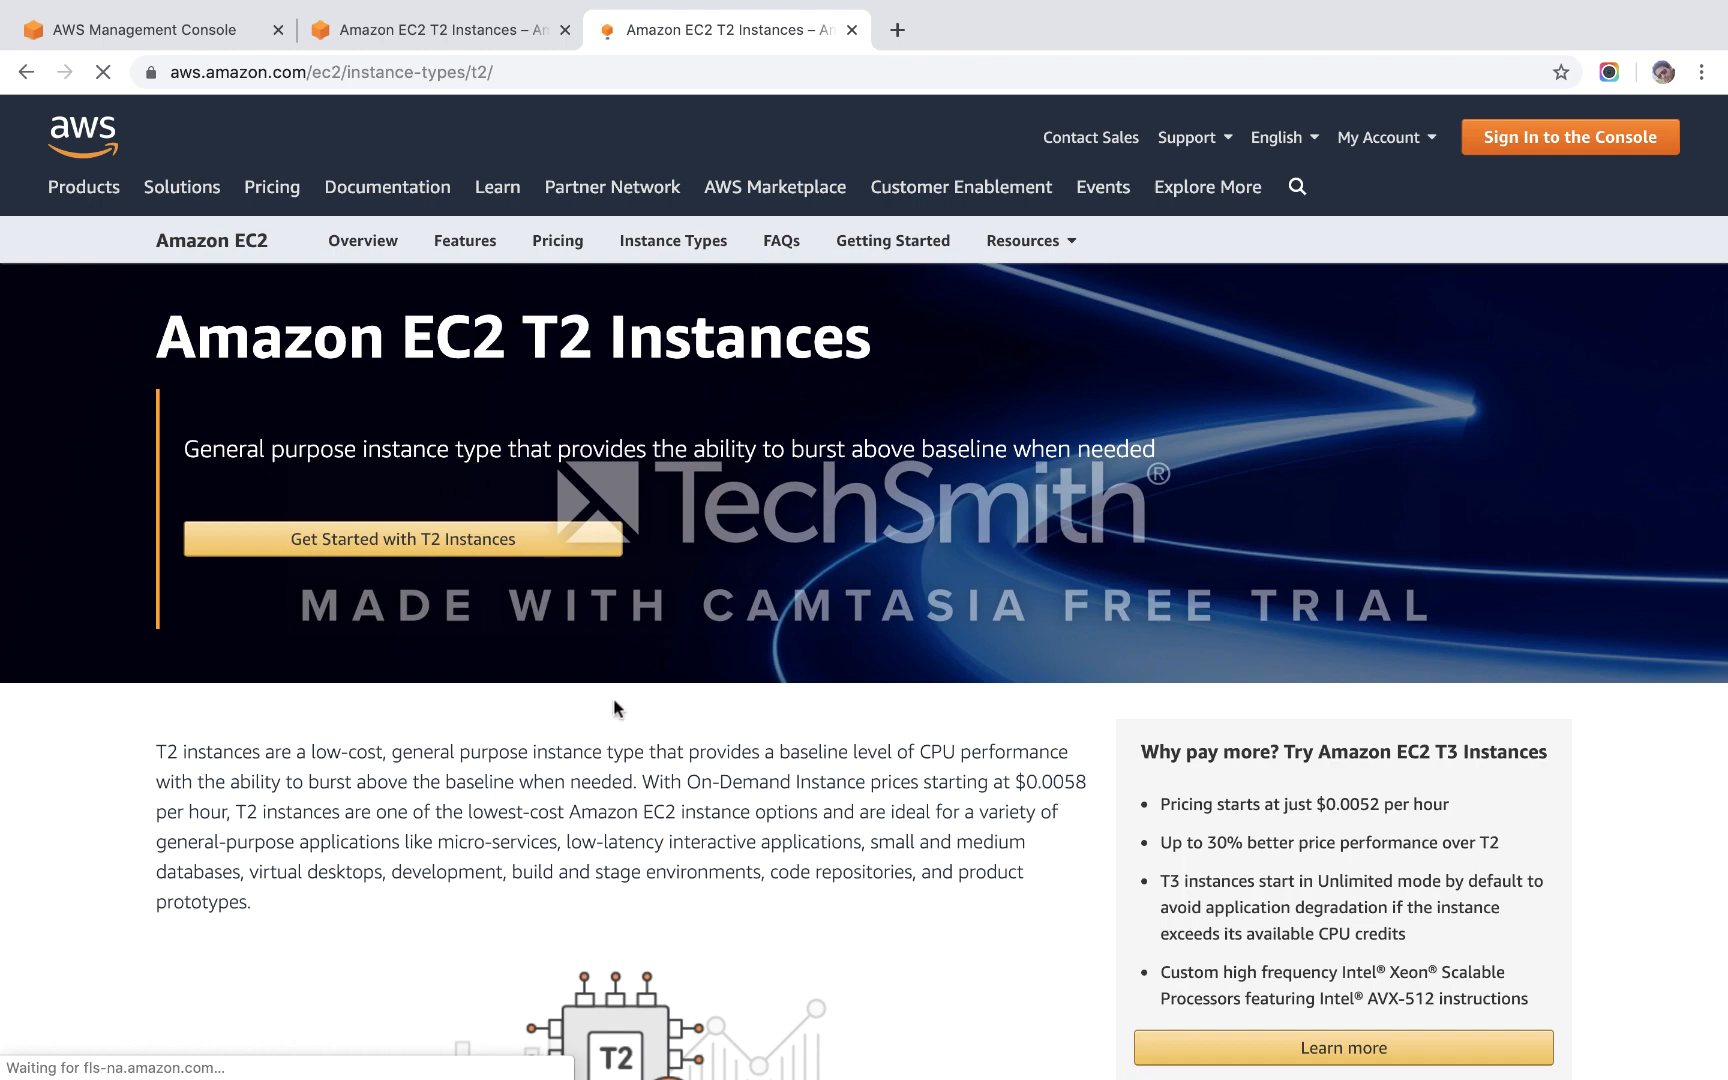
scroll(613, 708, "down", 15)
scroll(613, 708, "up", 2)
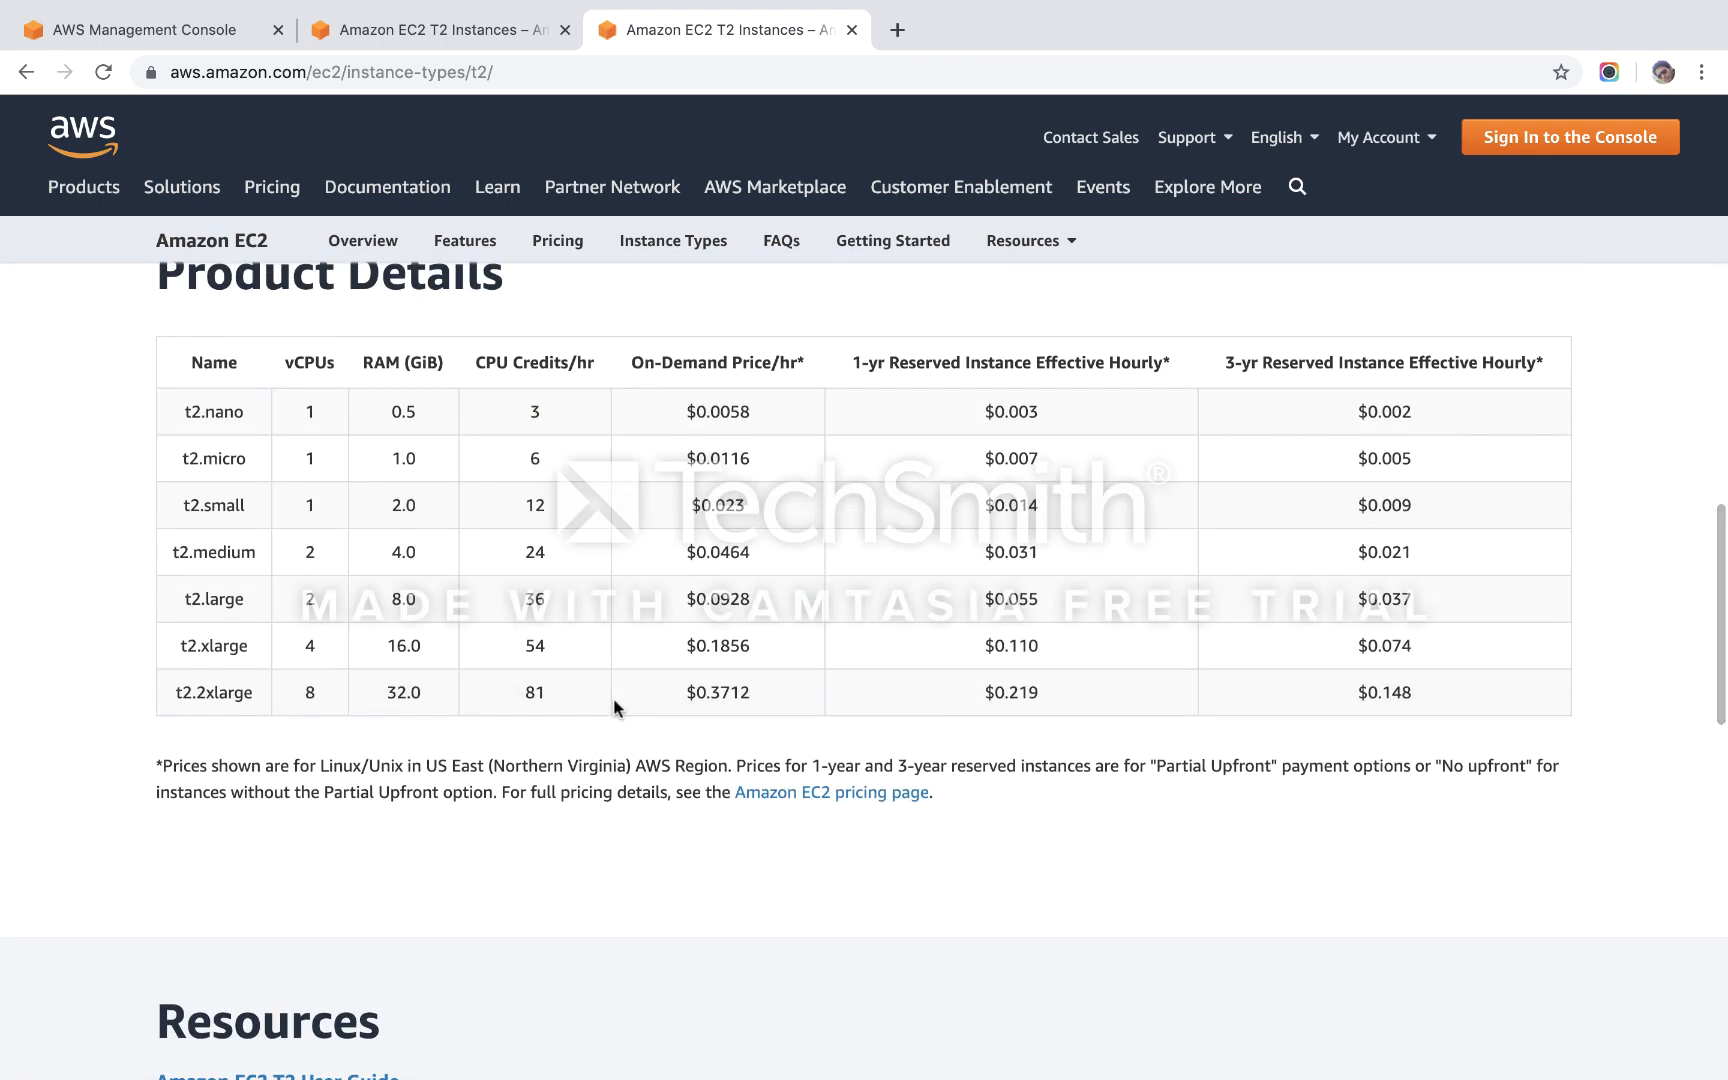
scroll(613, 708, "up", 2)
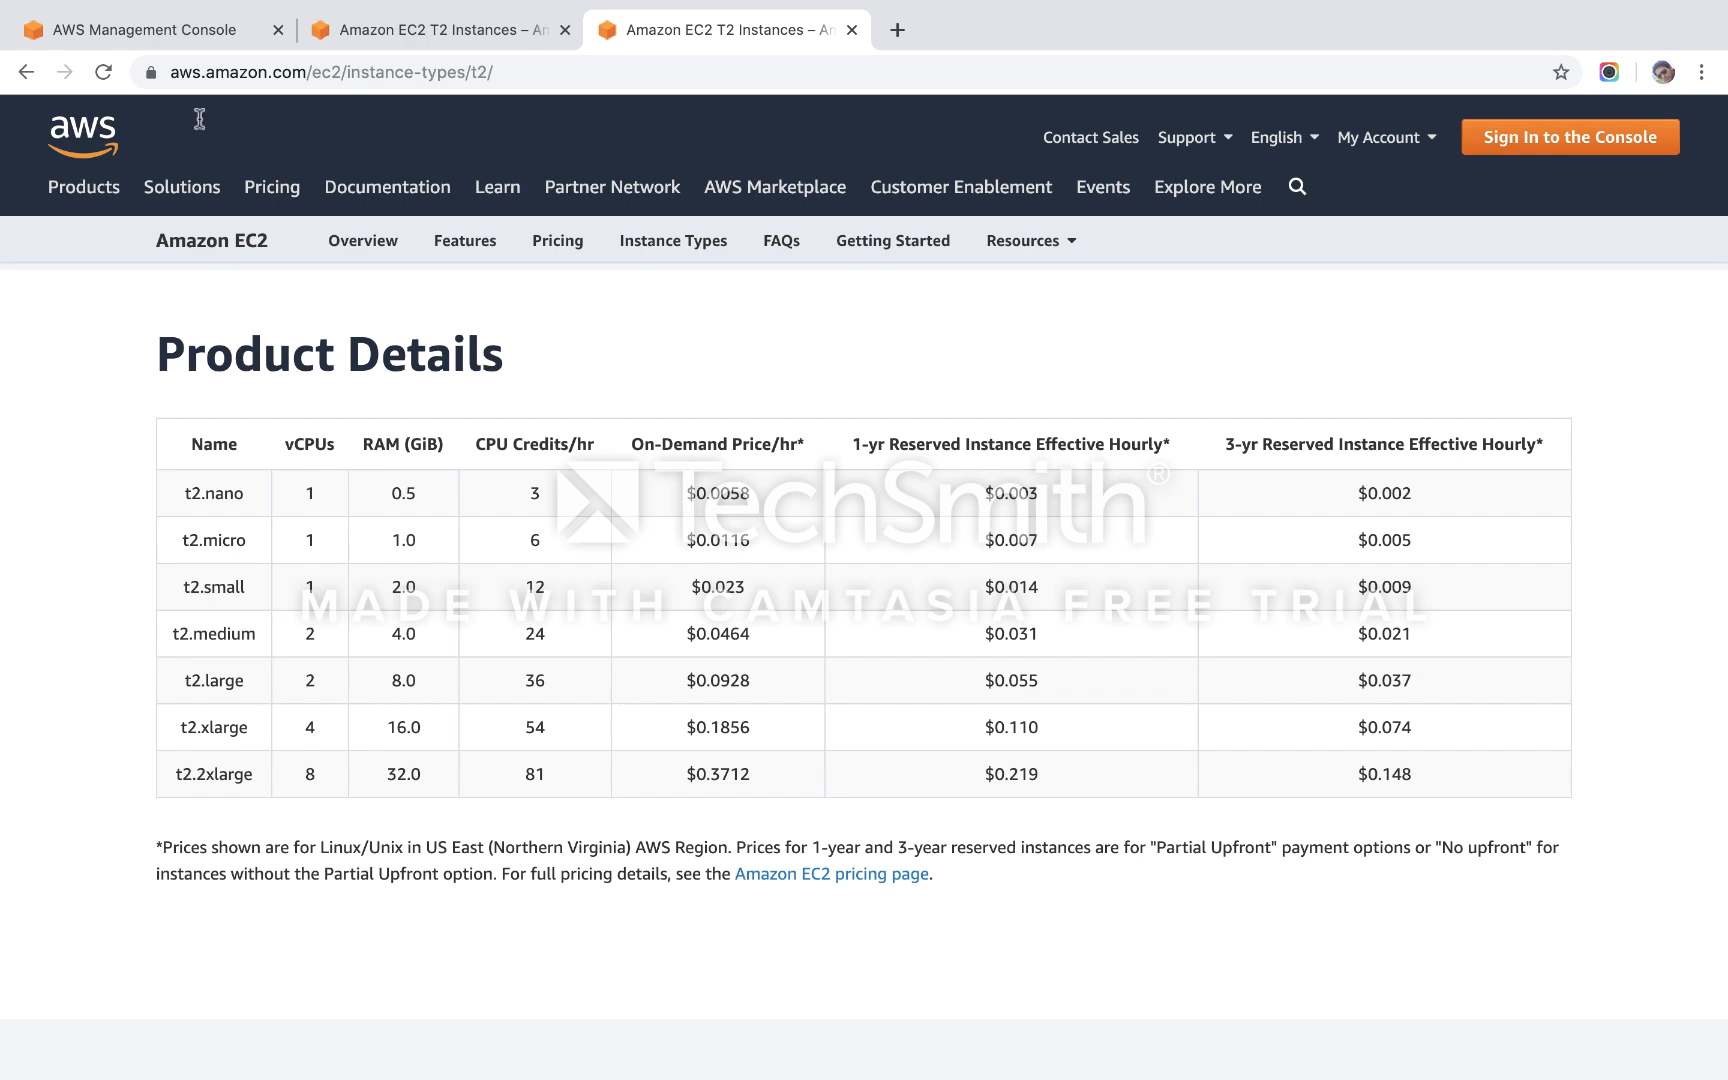
Return to the AWS Management Console and find and open the EC2 service.
left_click(190, 45)
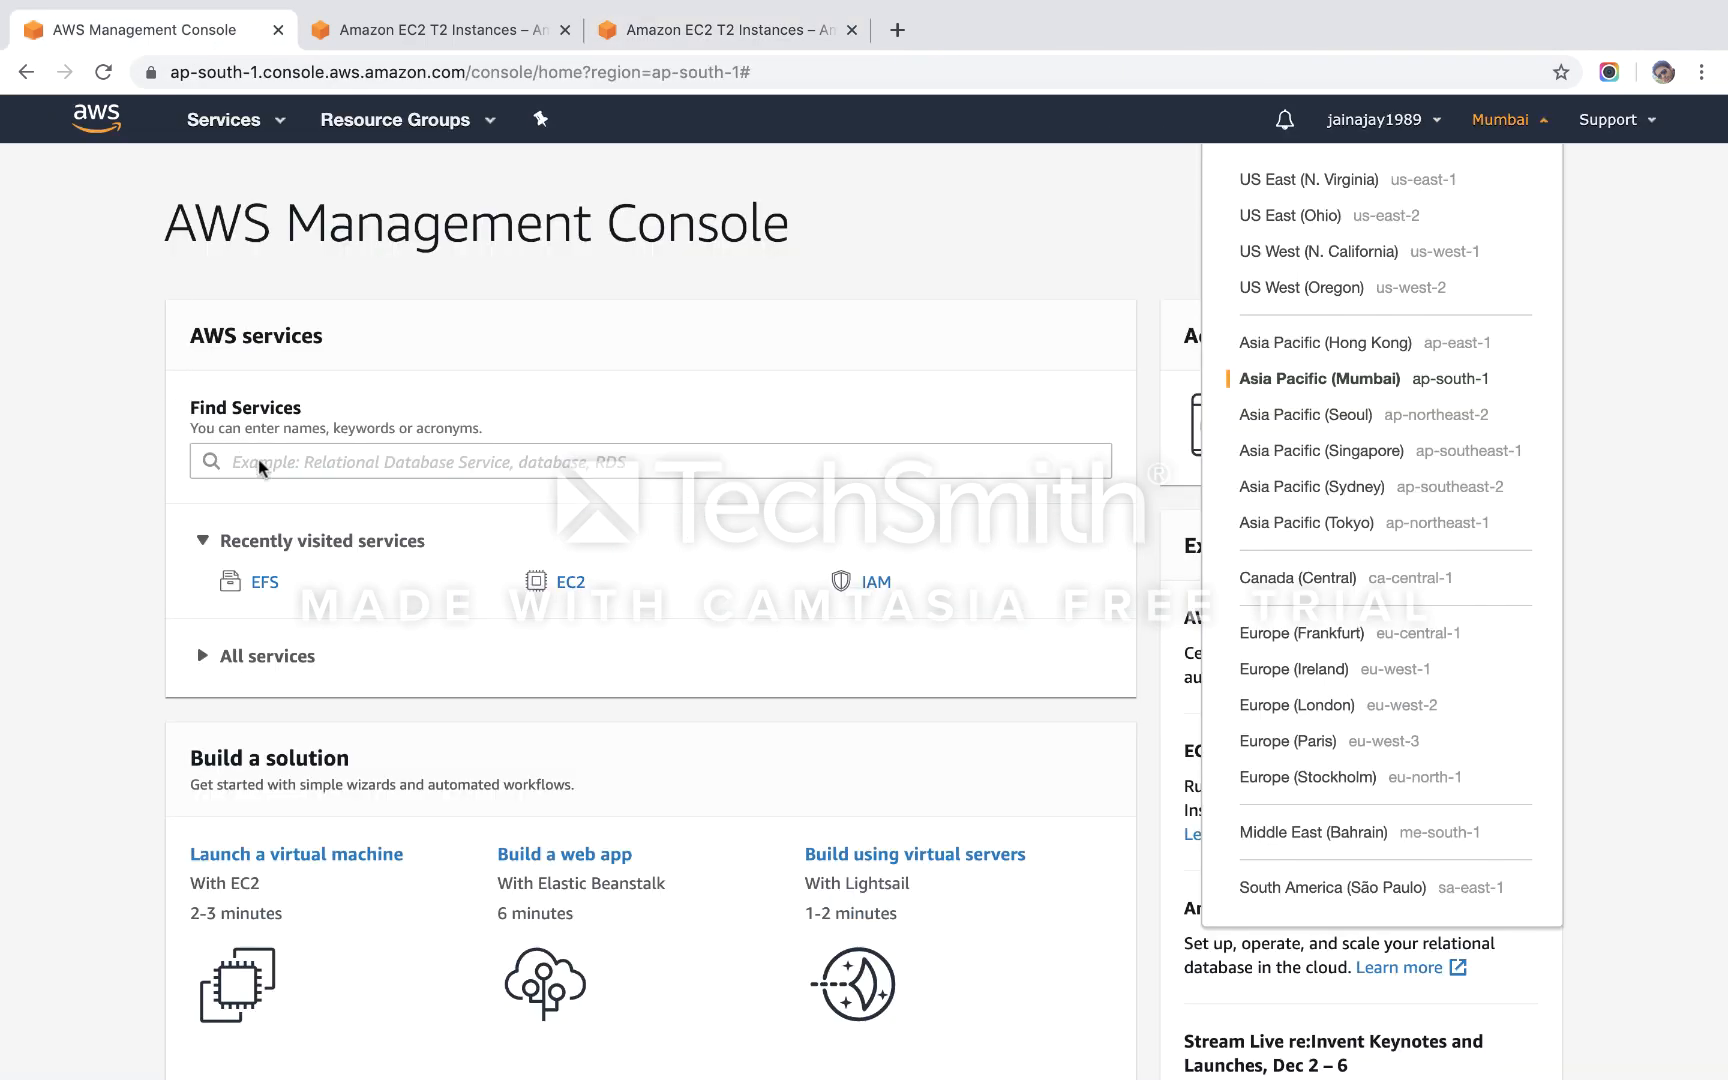
left_click(275, 470)
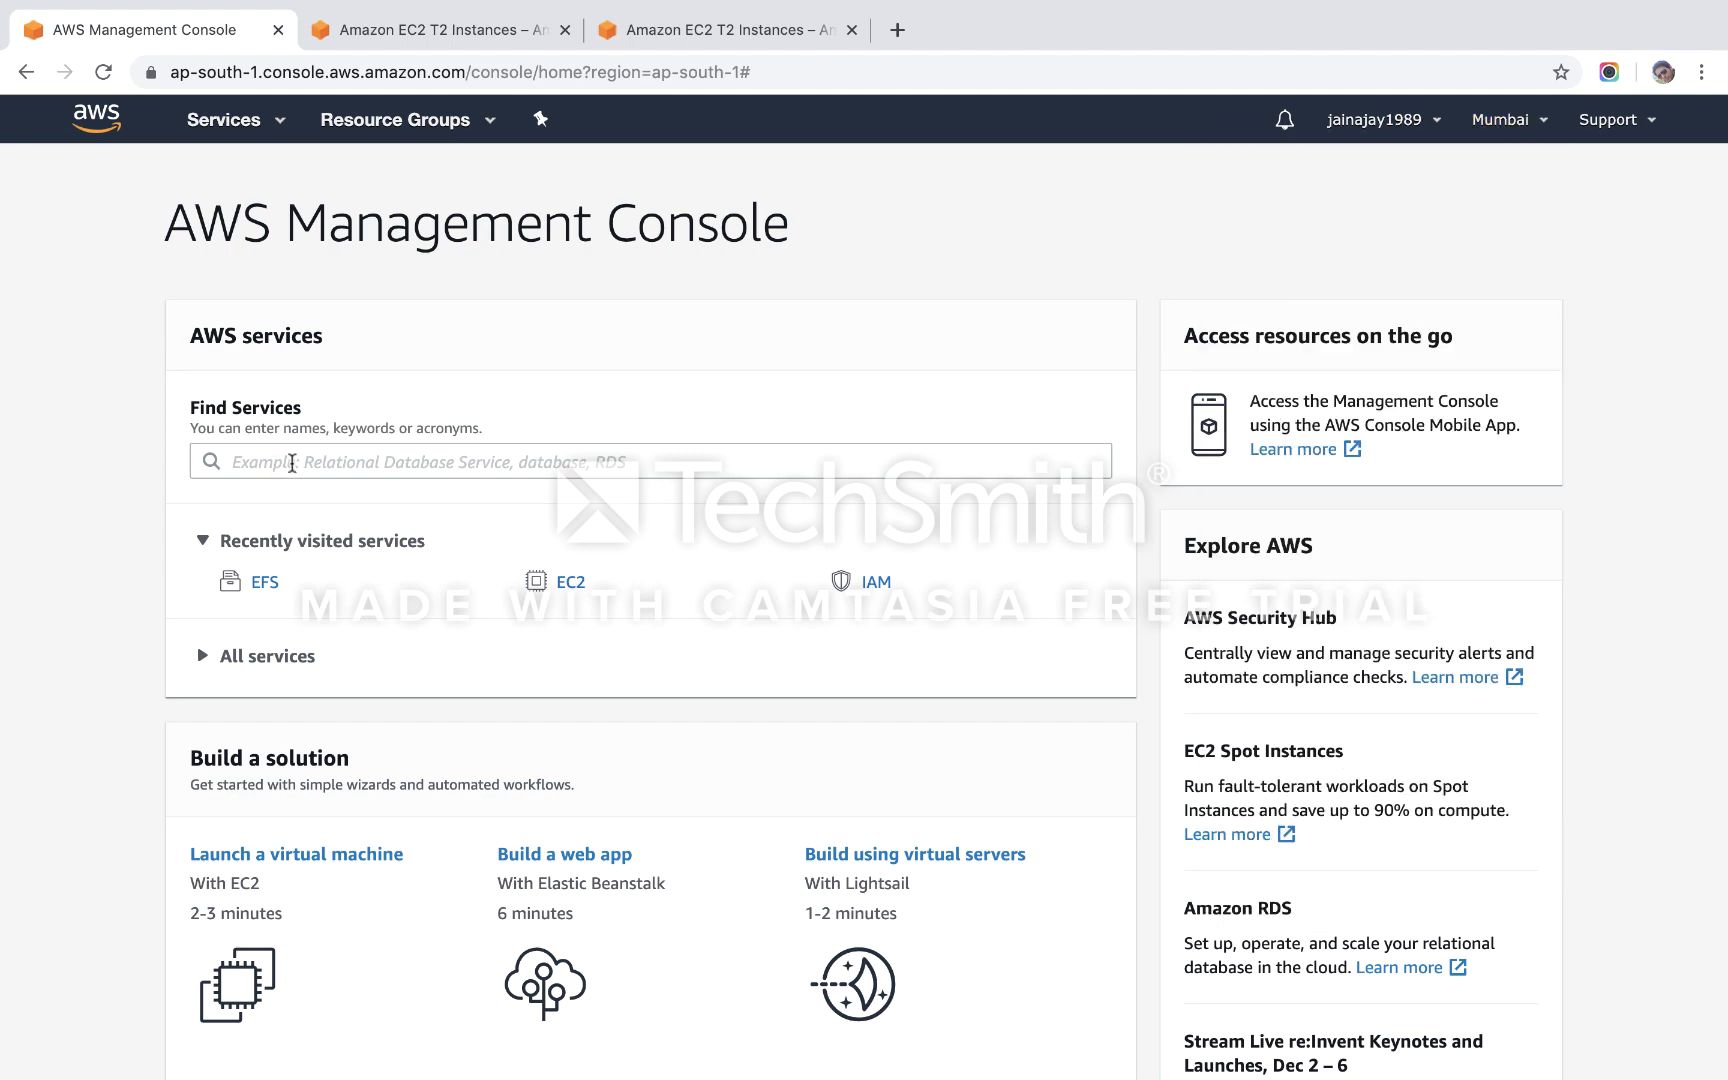
left_click(296, 462)
type("ec2")
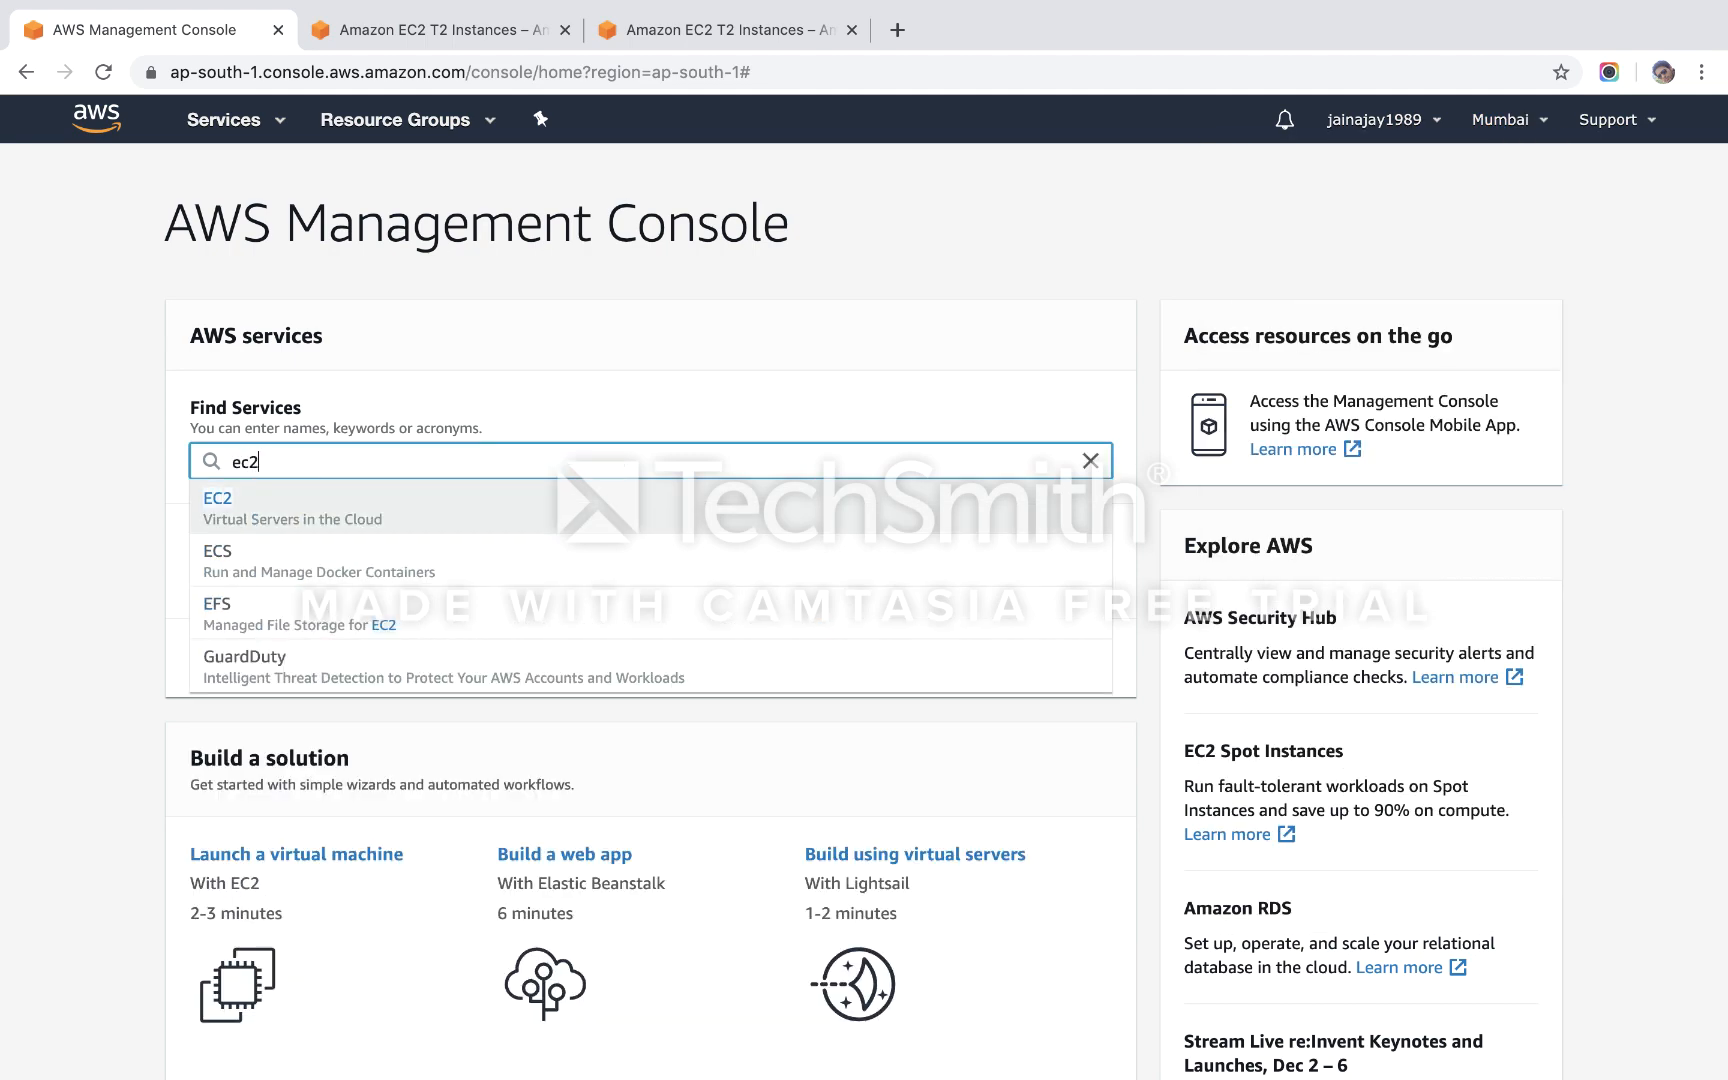
left_click(248, 520)
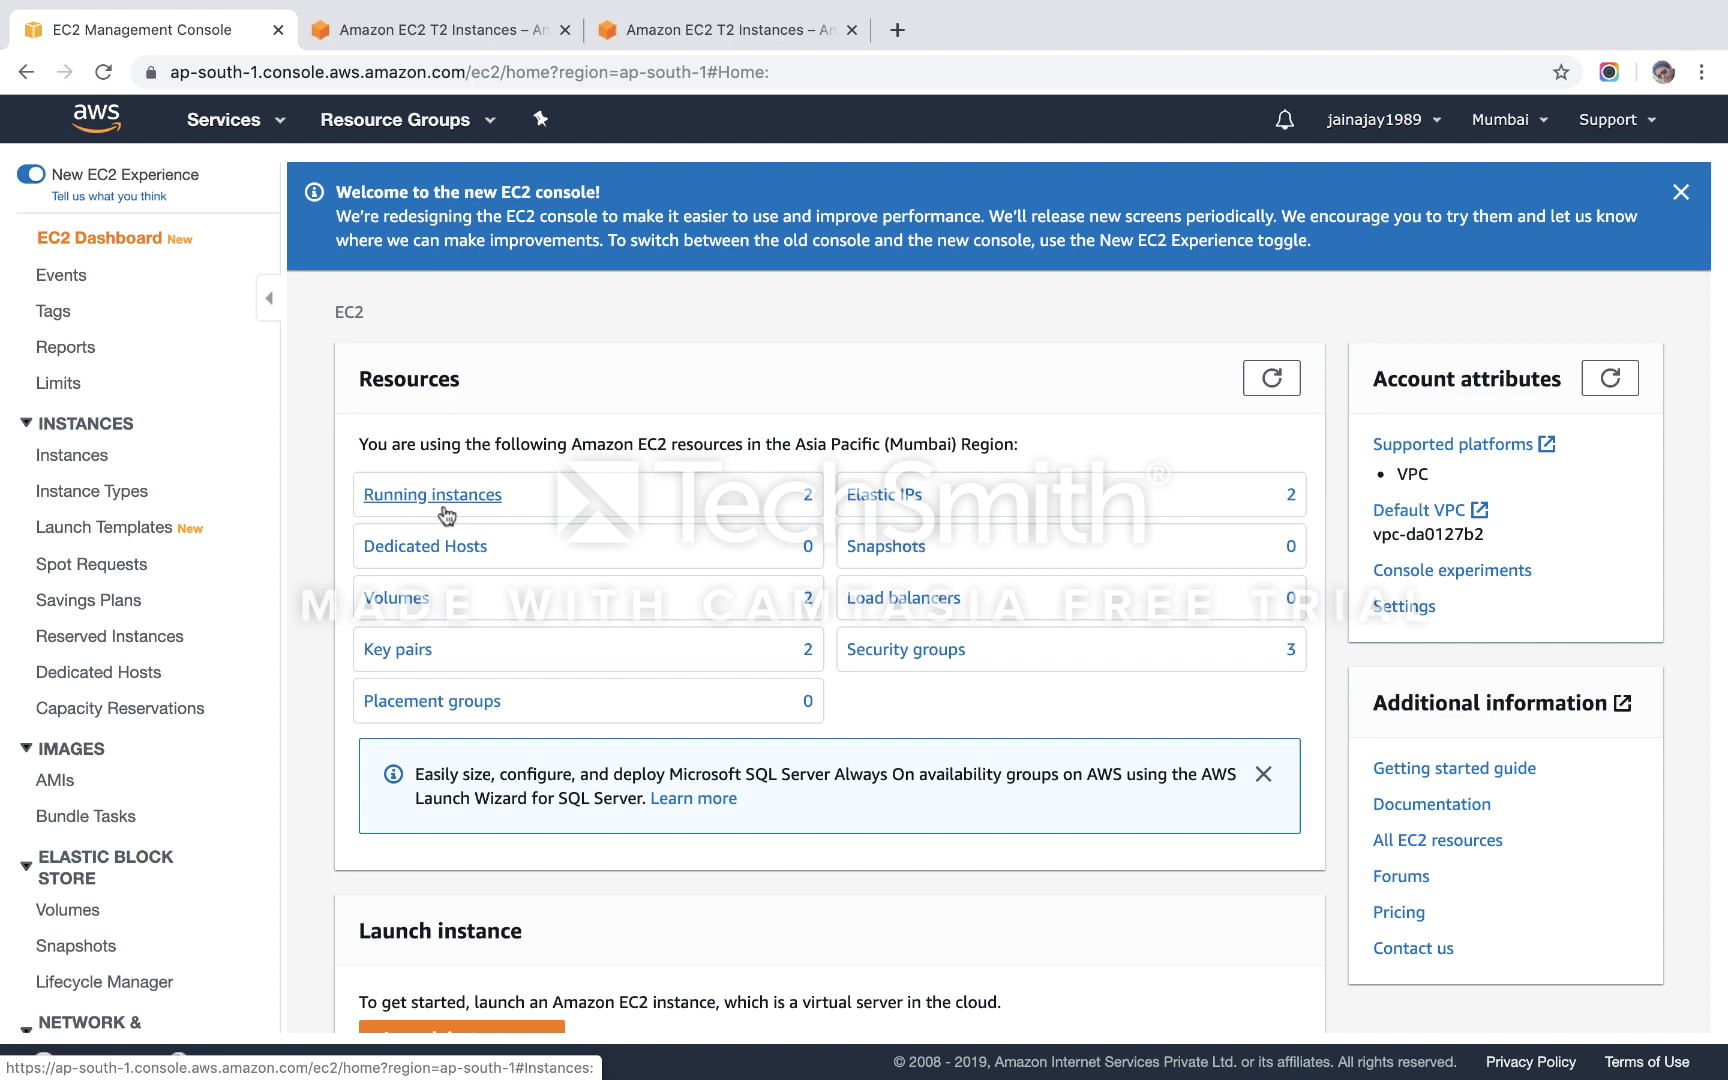
Open the running instances list and start launching a new instance.
left_click(446, 515)
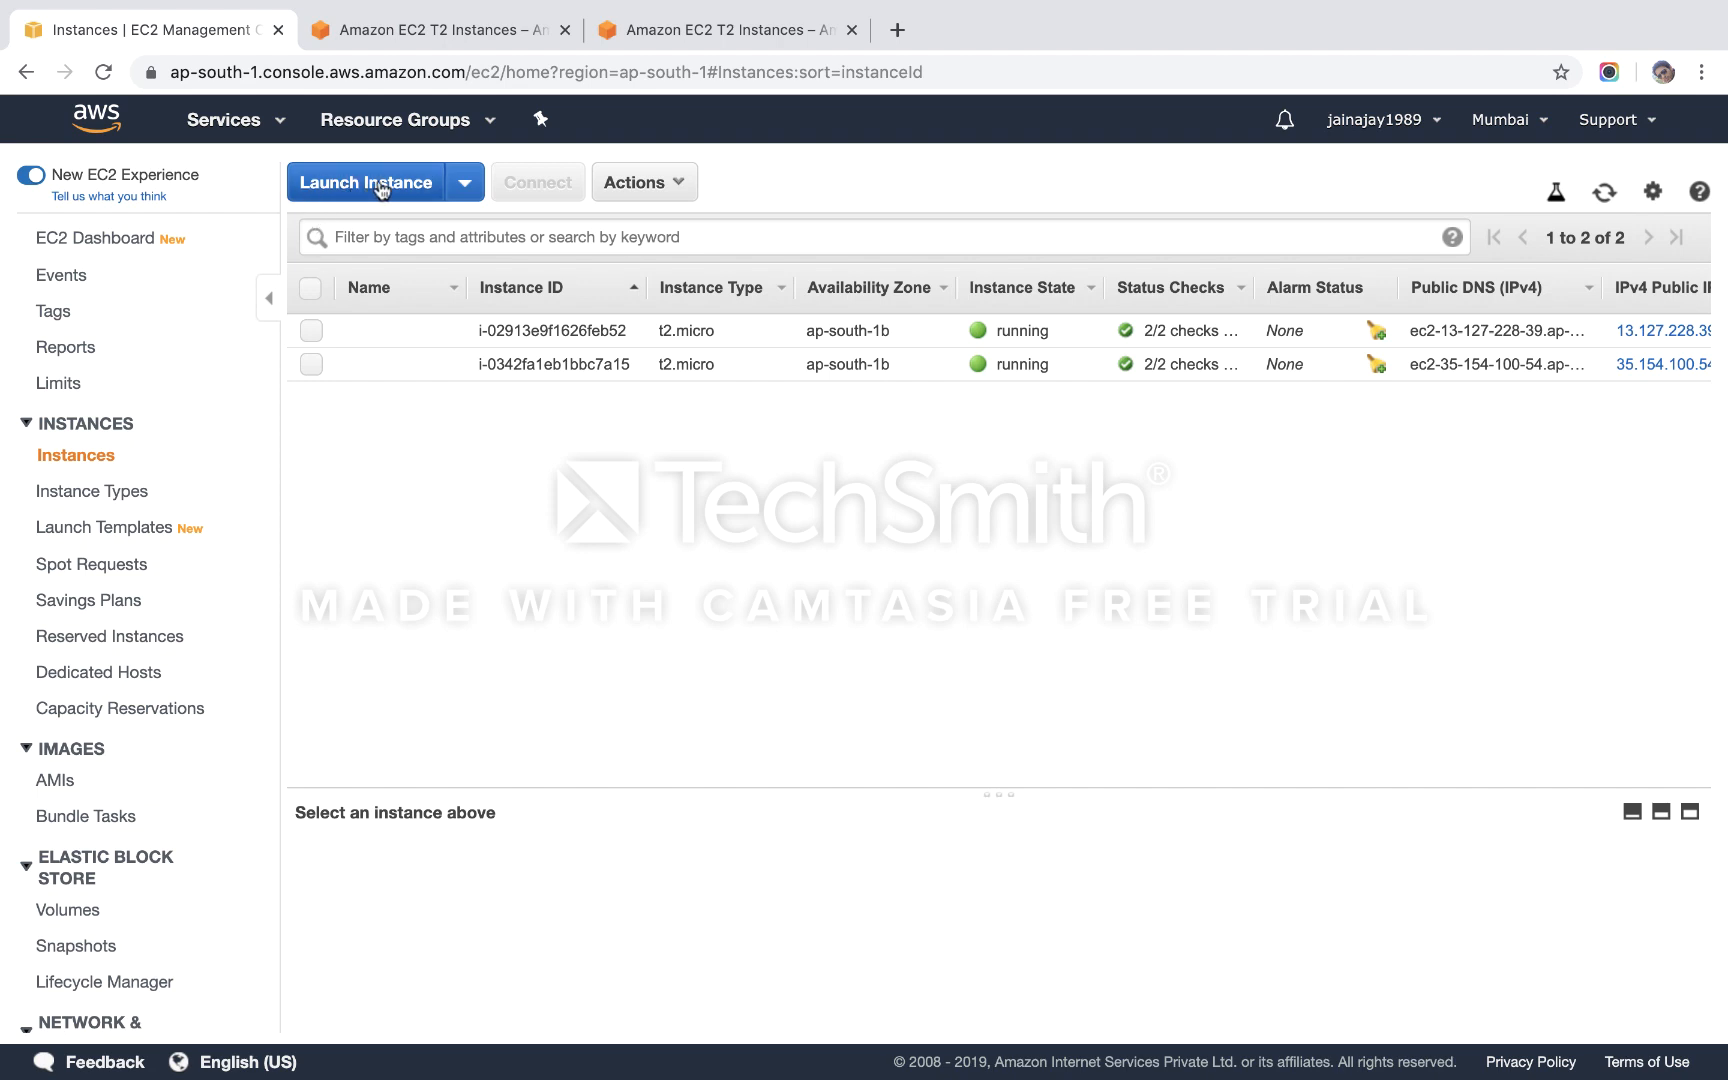
left_click(465, 183)
left_click(478, 226)
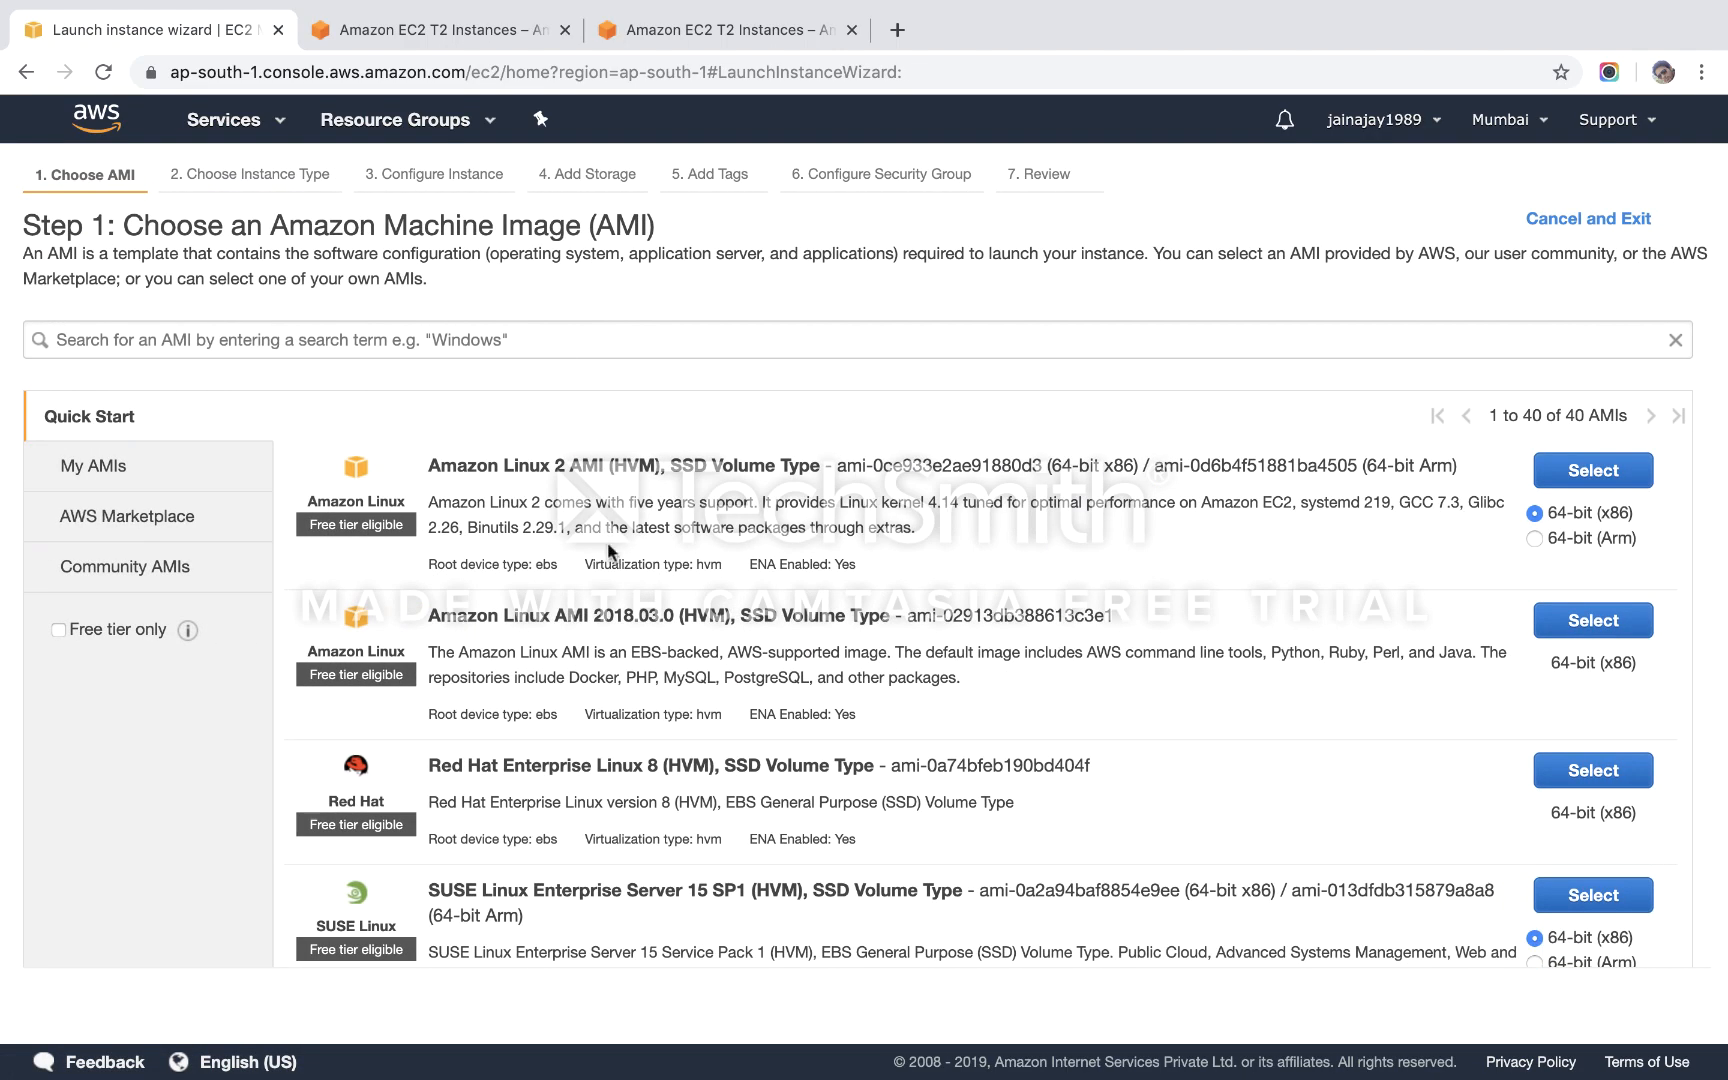
Choose the free-tier-eligible Ubuntu Server 18.04 LTS (HVM), SSD Volume Type image in its 64-bit (x86) version.
scroll(571, 407, "down", 15)
scroll(608, 541, "down", 2)
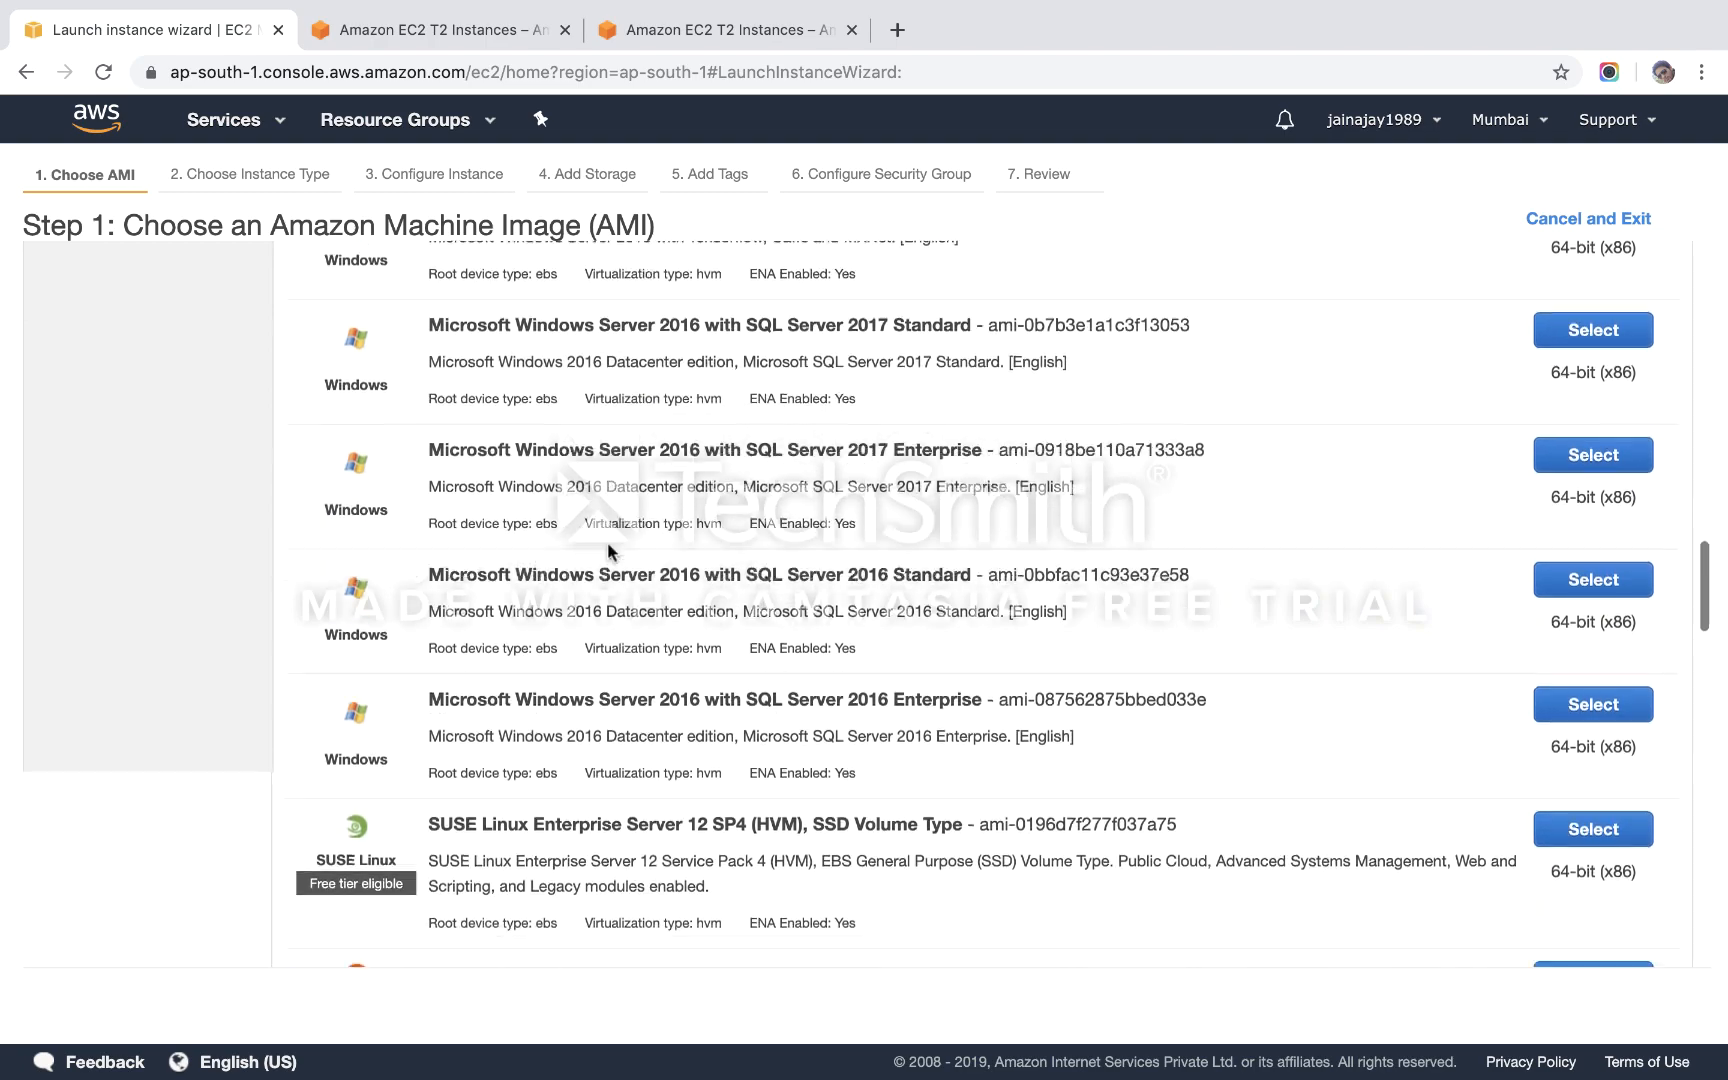
scroll(608, 541, "up", 20)
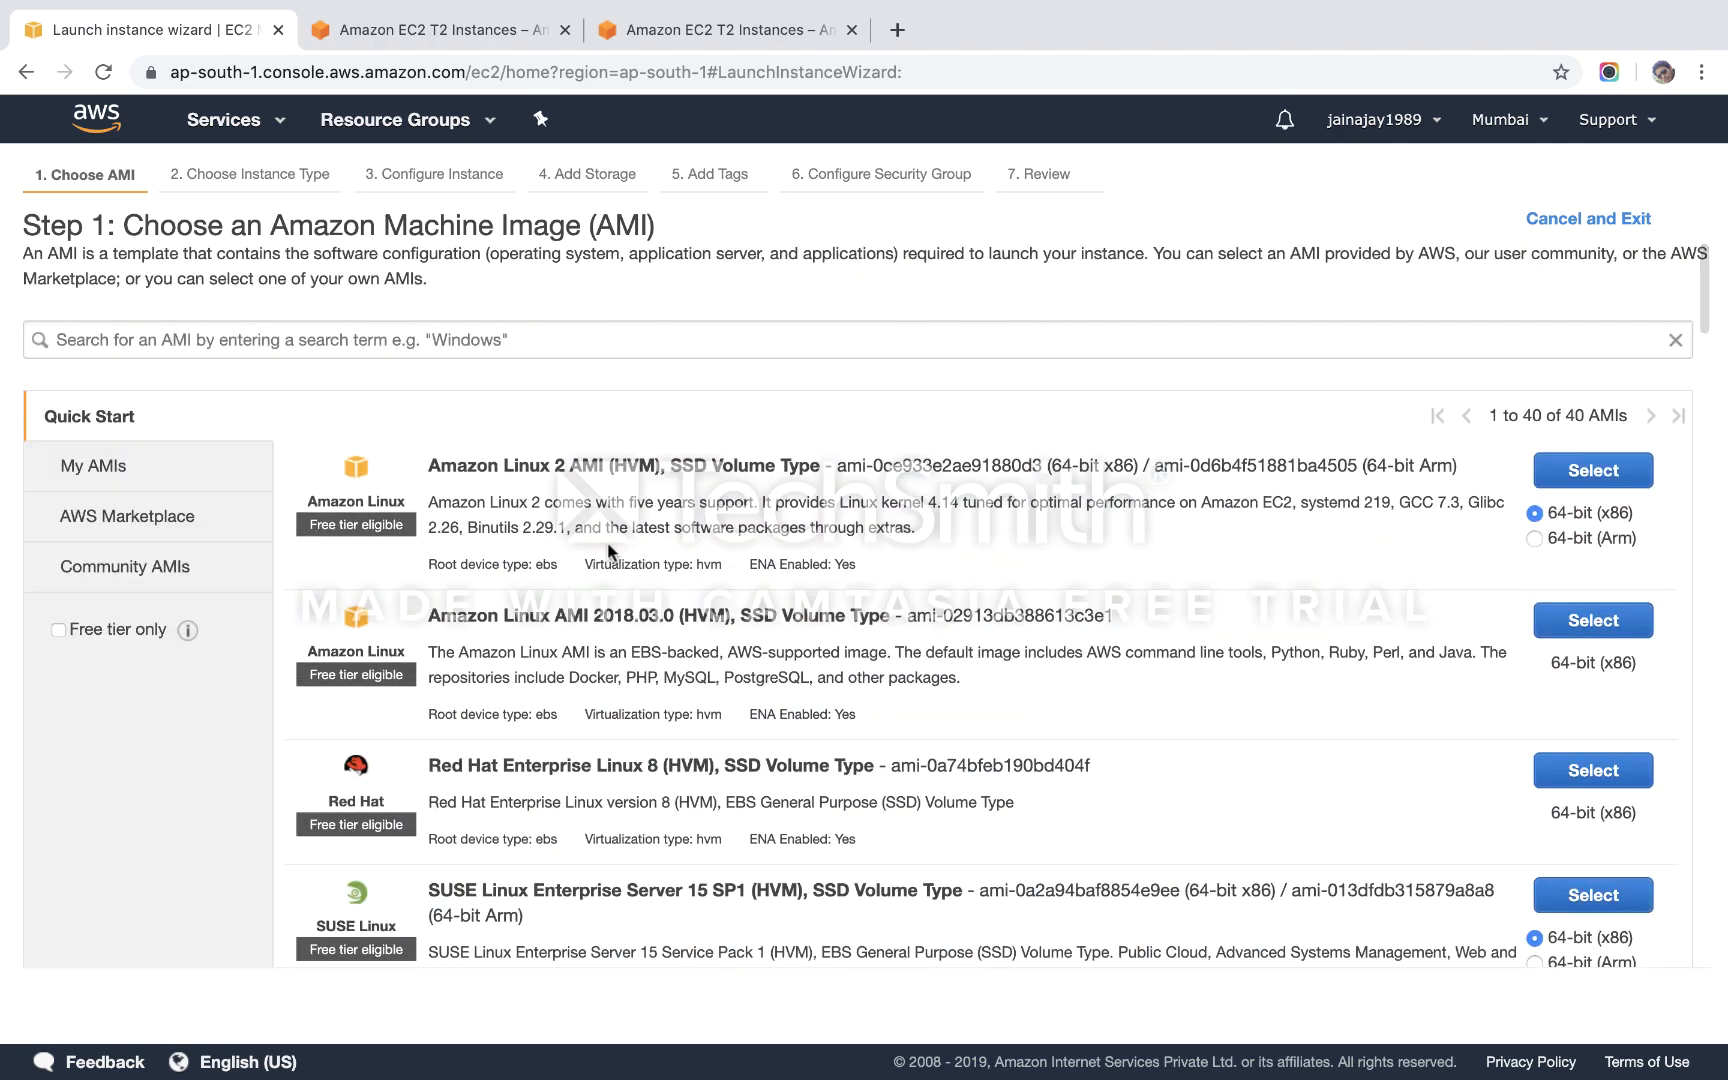
scroll(608, 545, "down", 5)
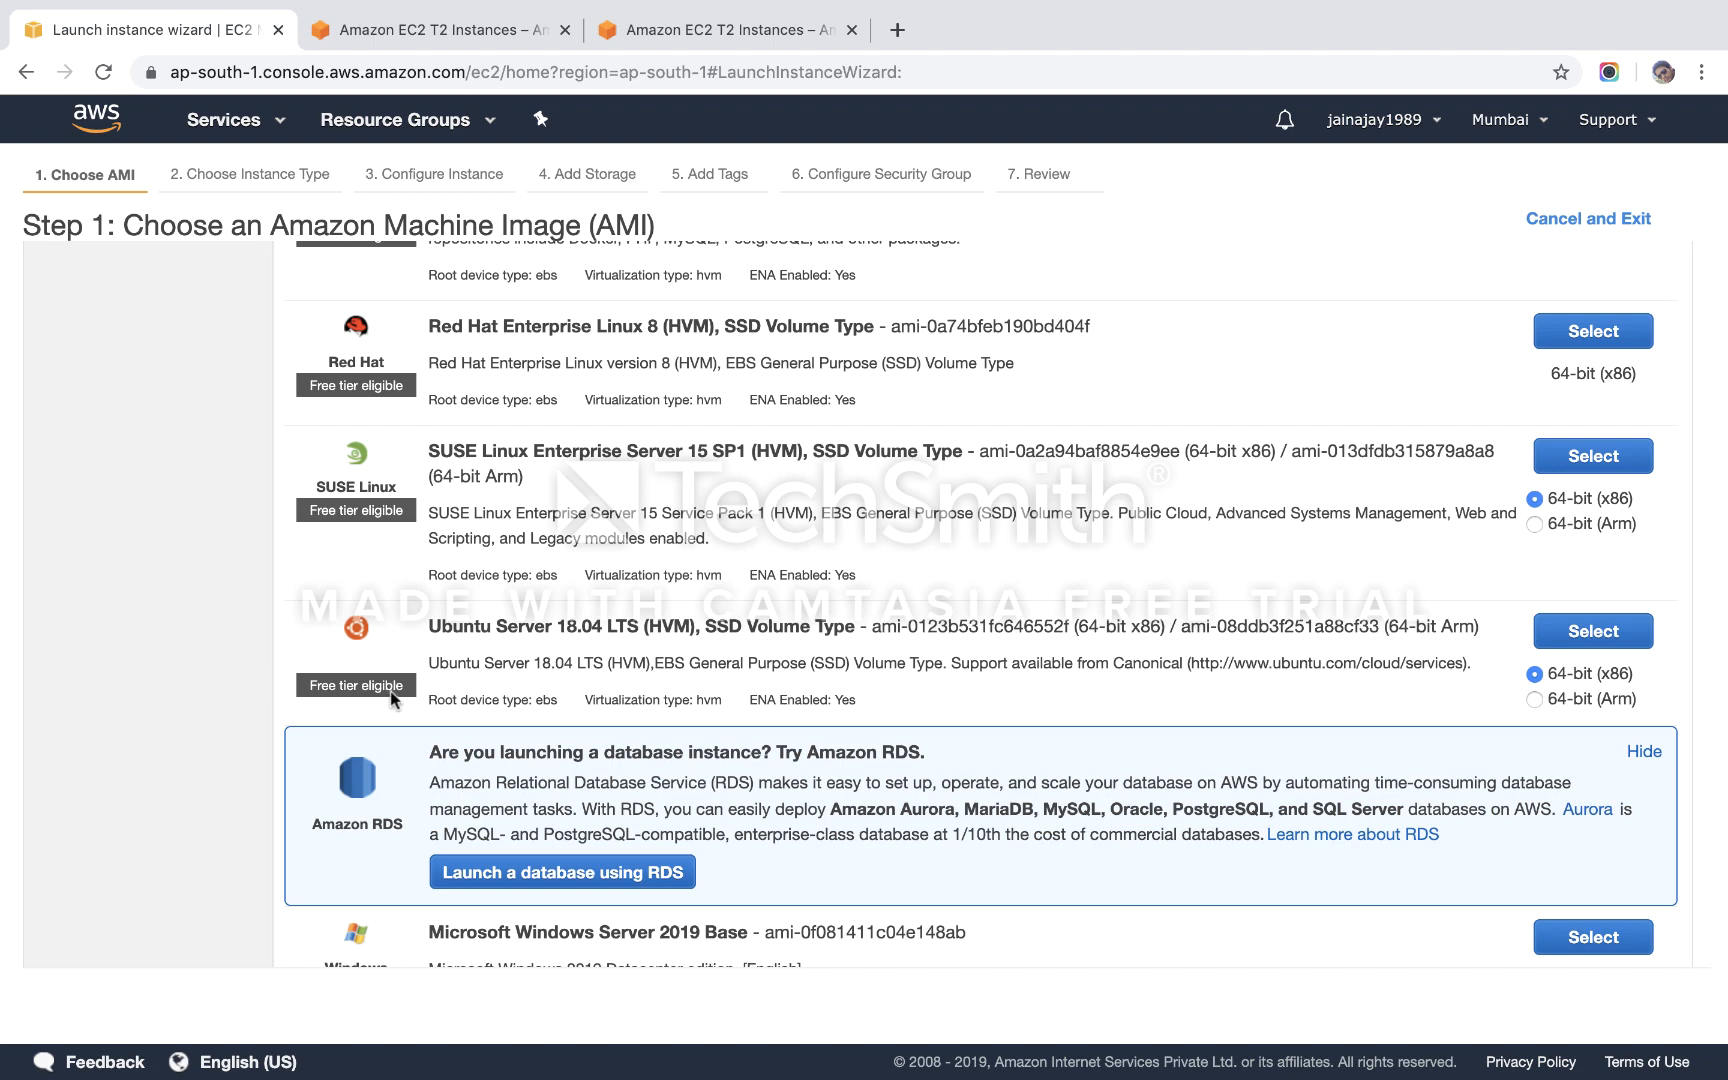
left_click(1565, 643)
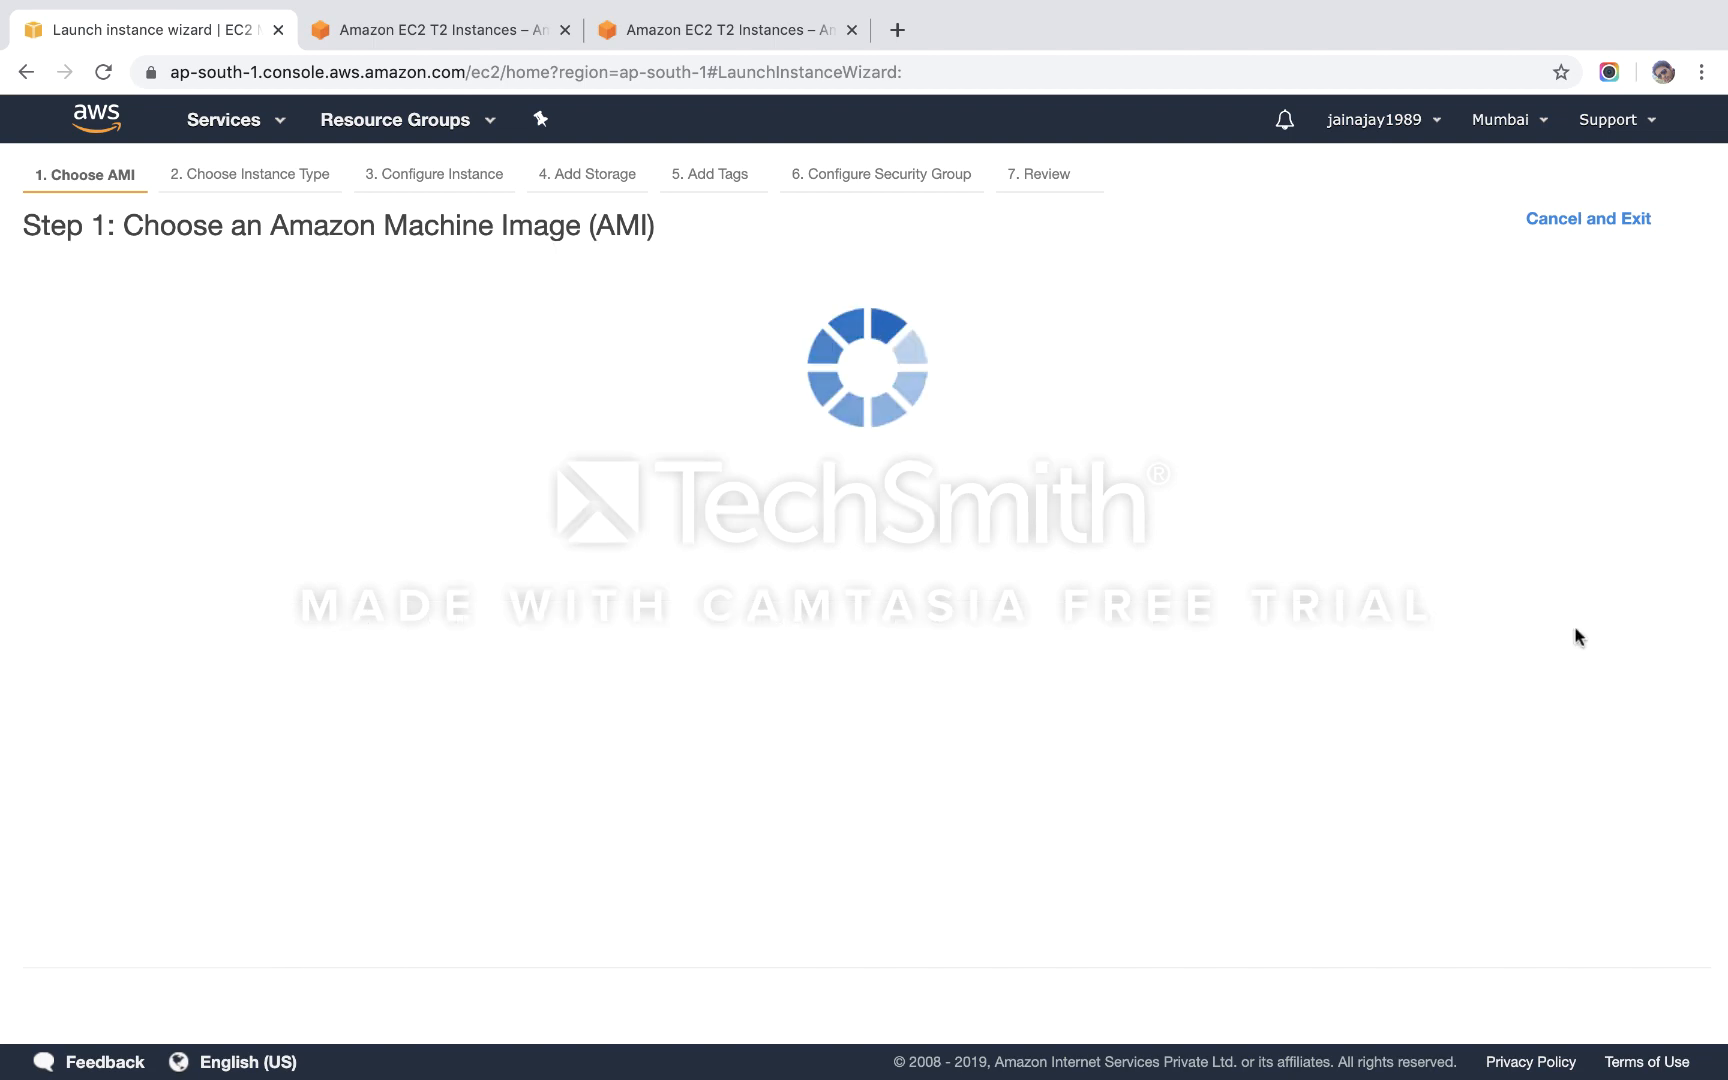
Review the instance types, keep the free-tier-eligible t2.micro selected, and continue to the instance details.
scroll(679, 639, "down", 2)
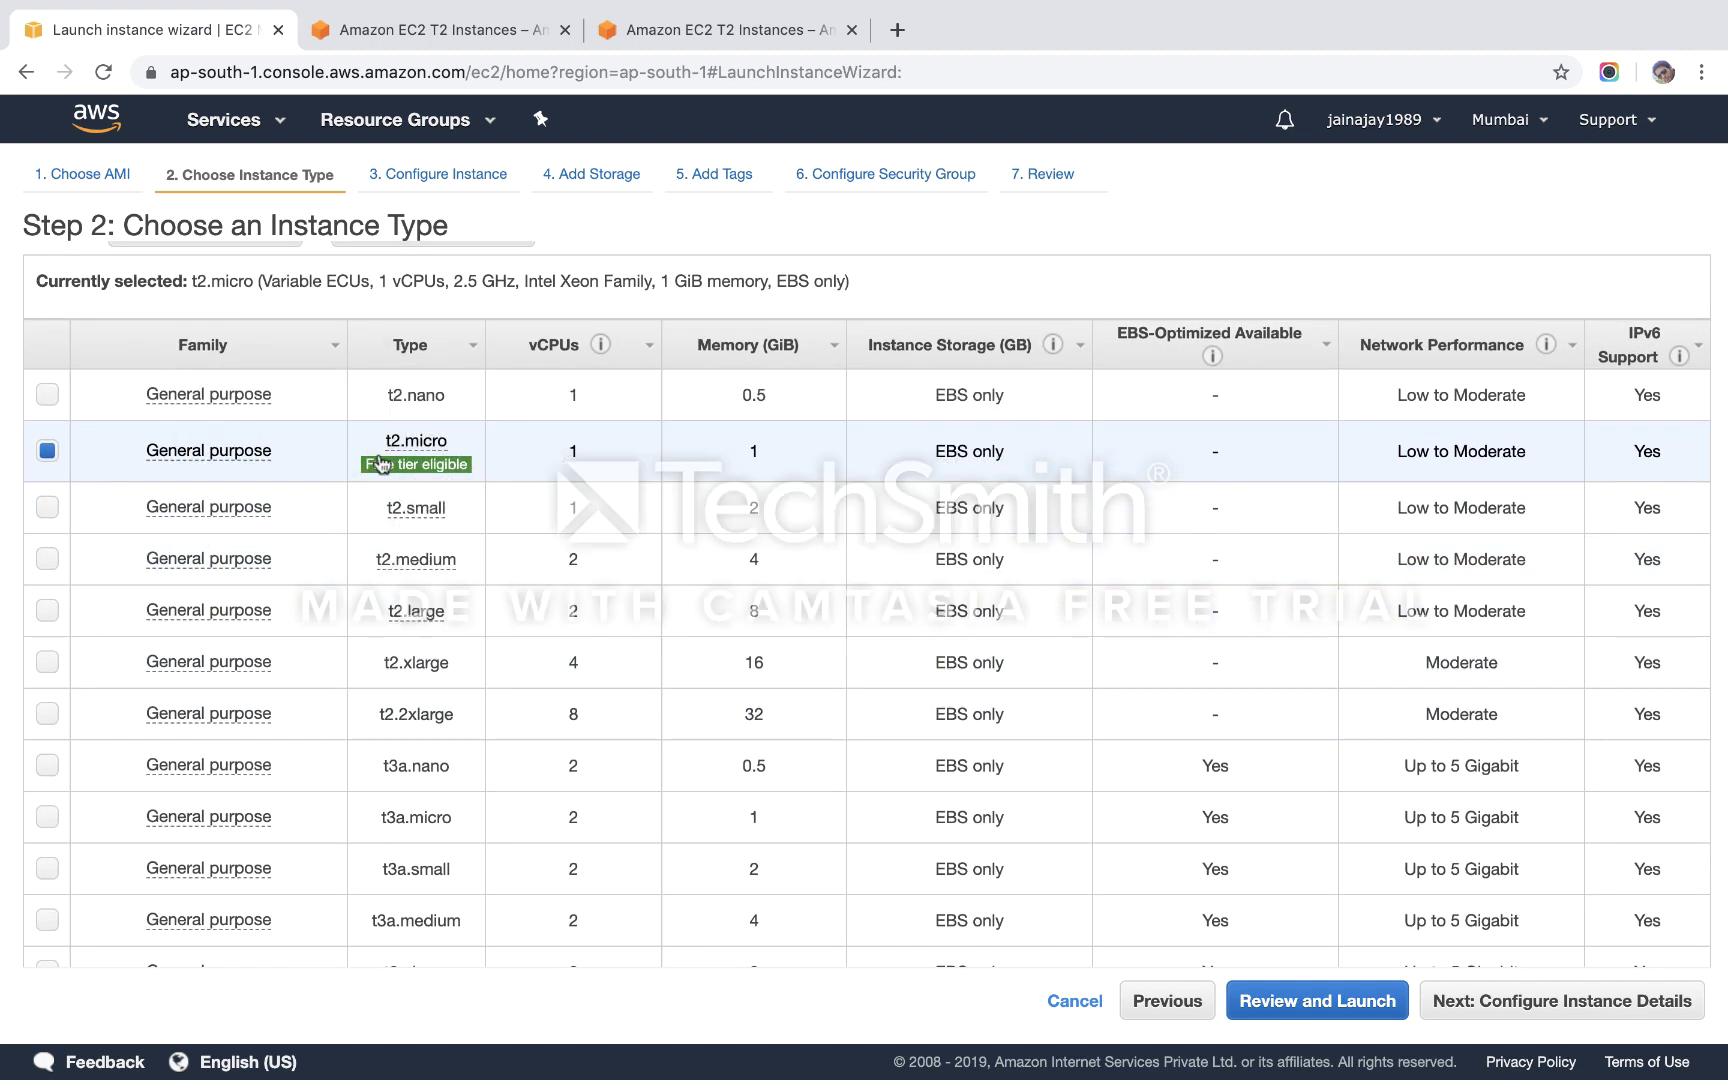
mouse_move(385, 466)
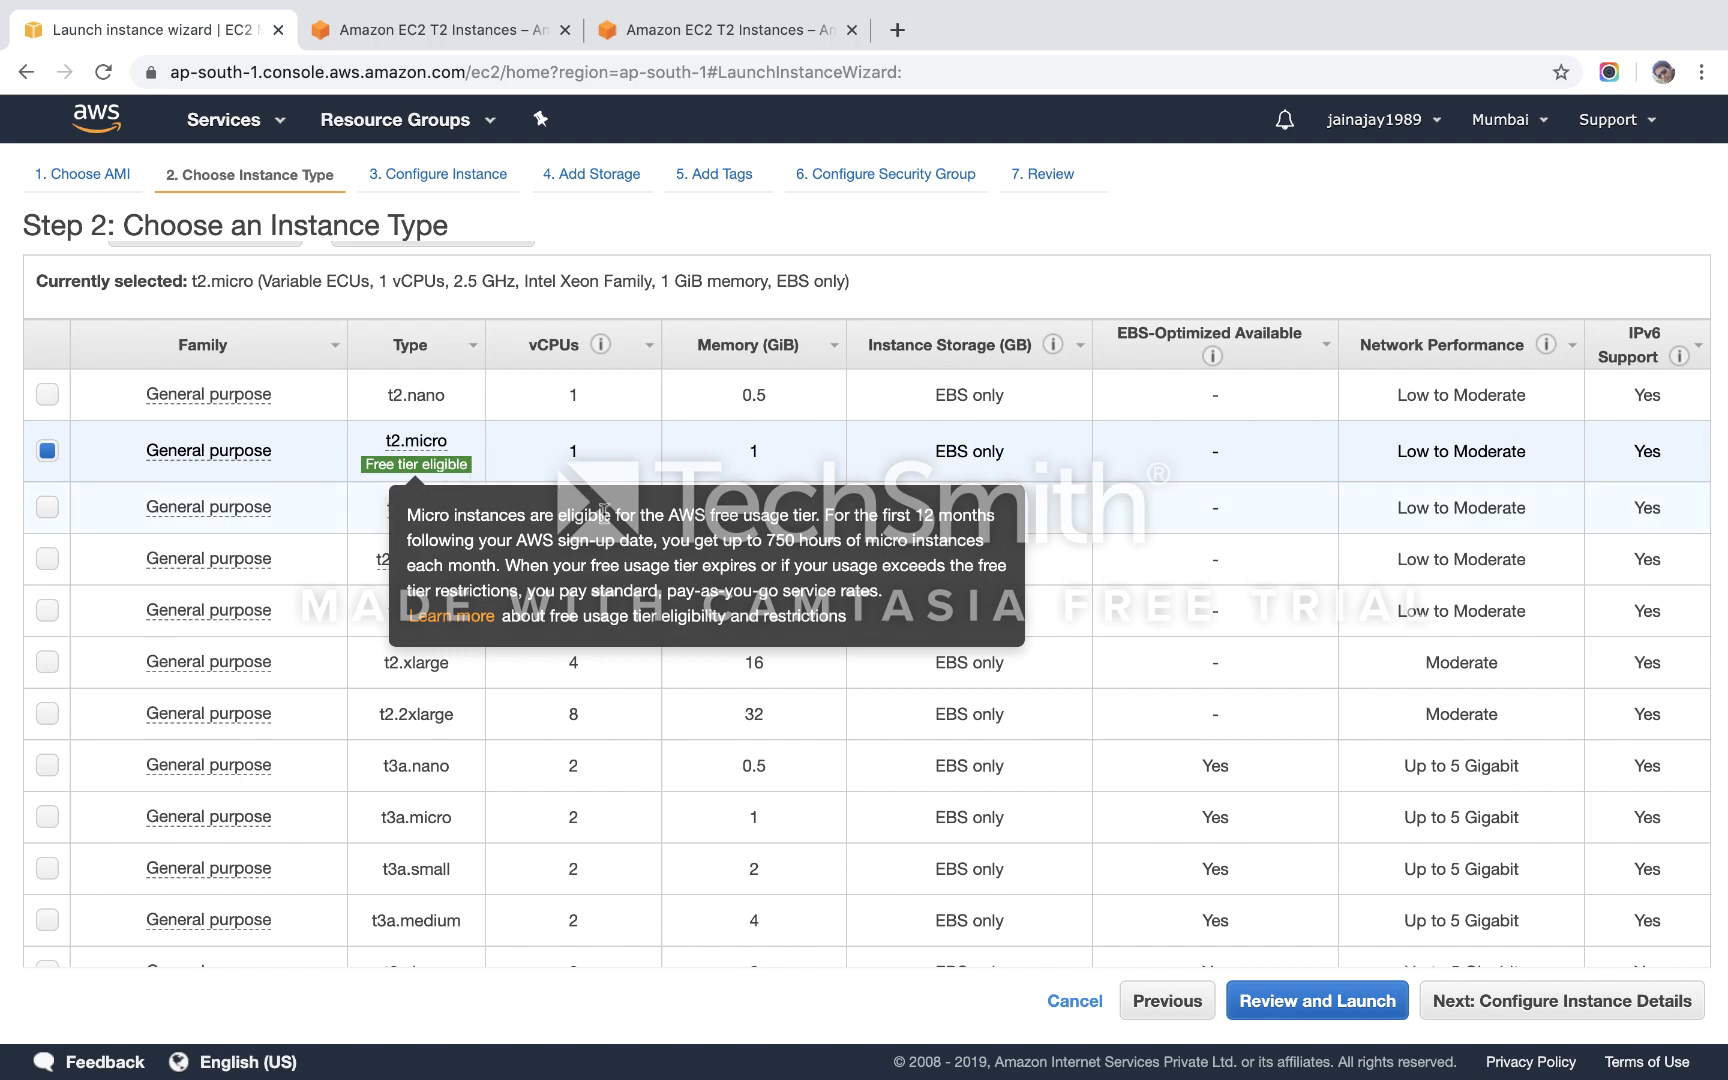
scroll(992, 284, "down", 15)
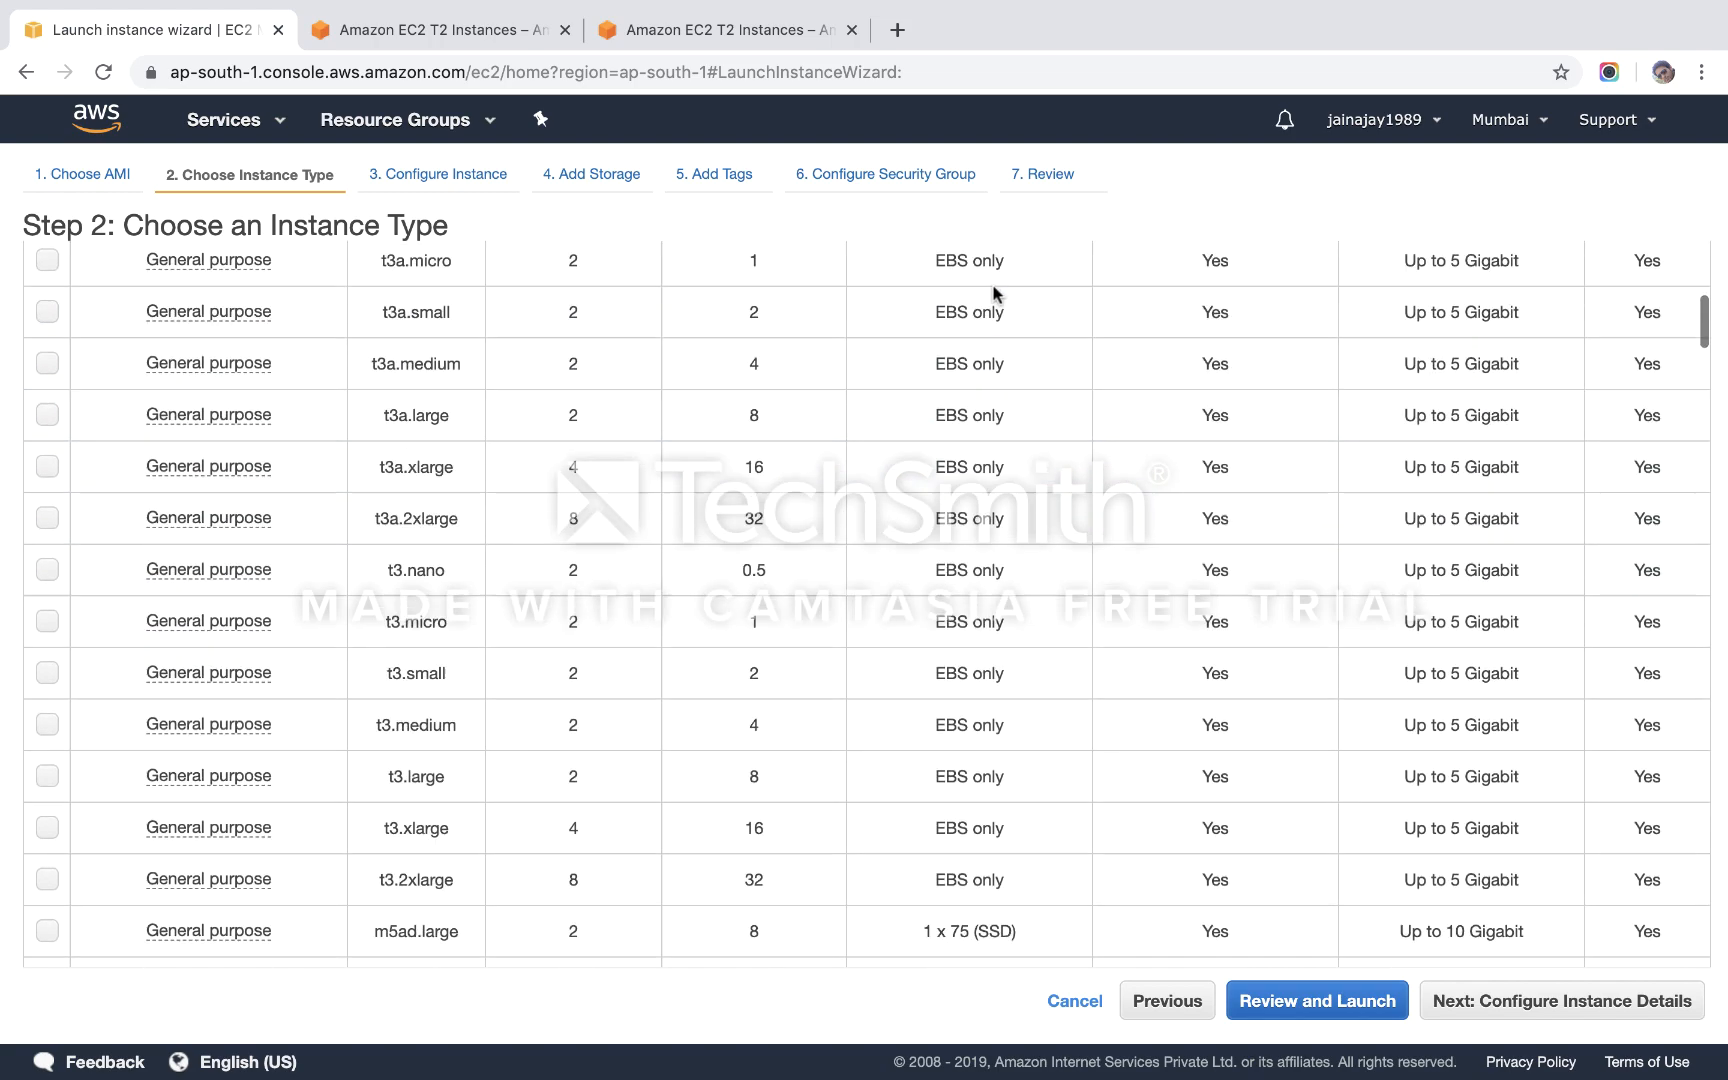
scroll(995, 290, "up", 8)
scroll(995, 290, "up", 7)
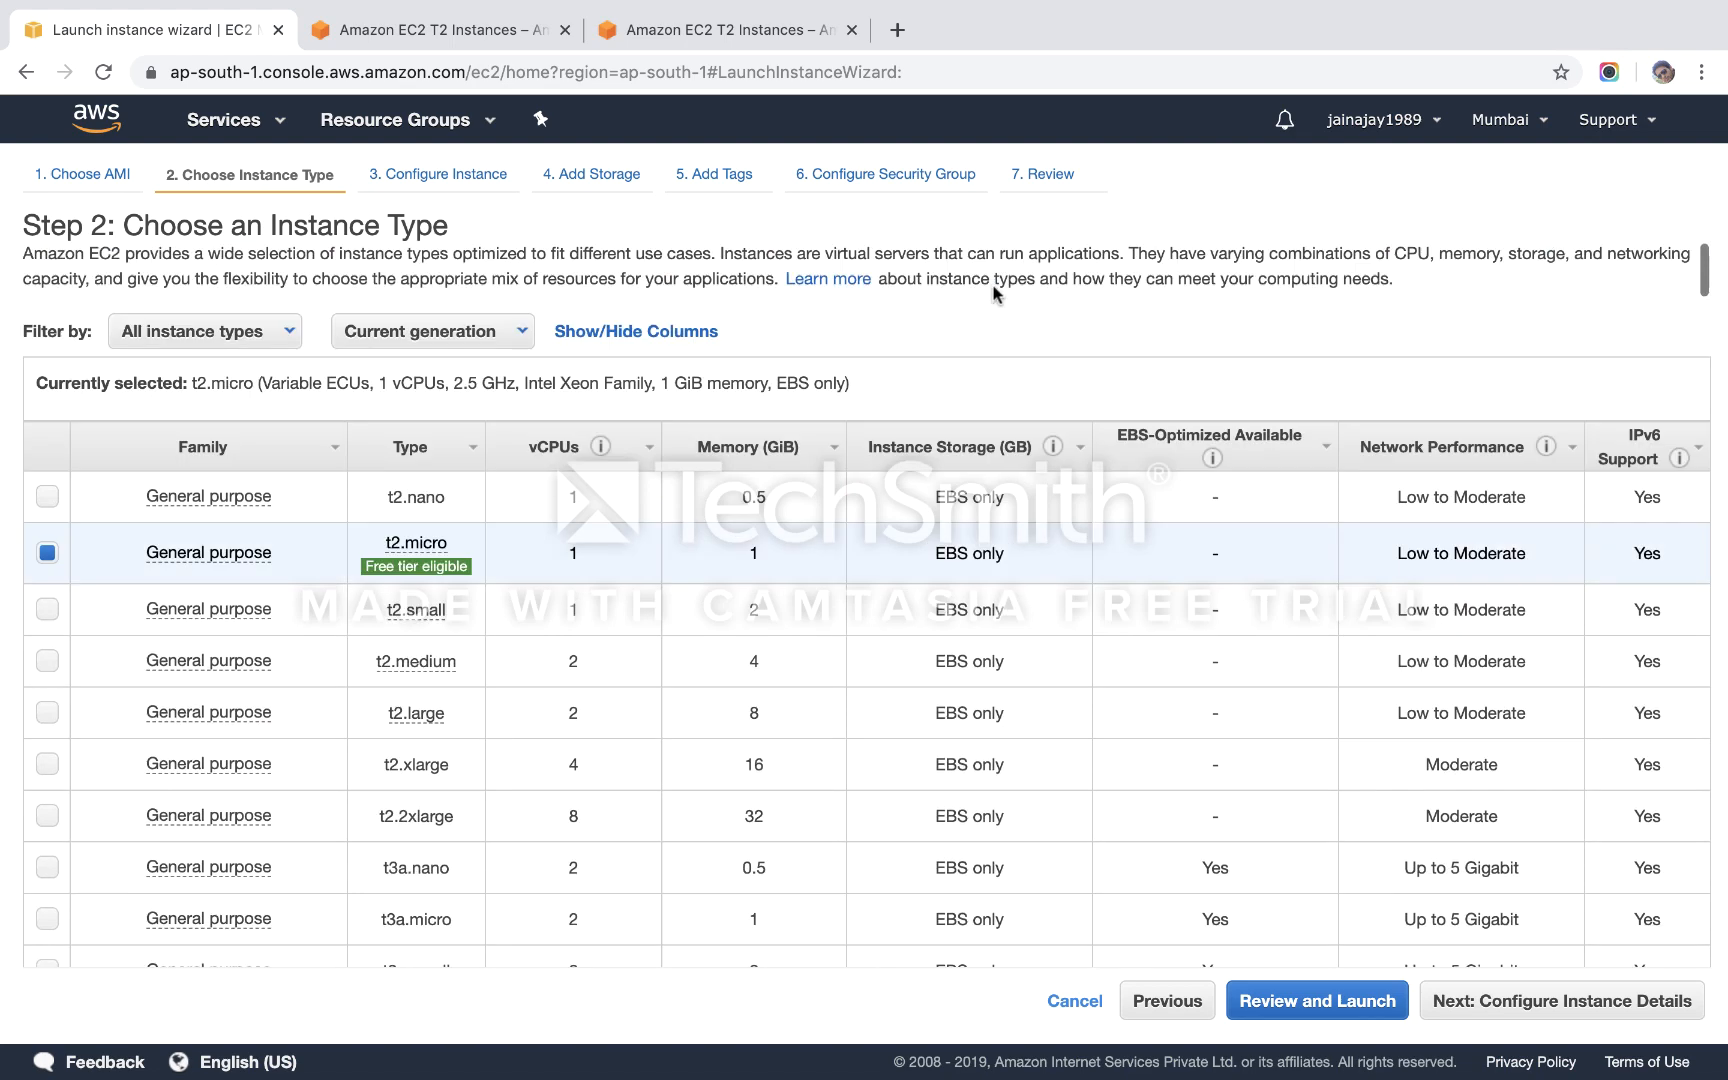
mouse_move(460, 568)
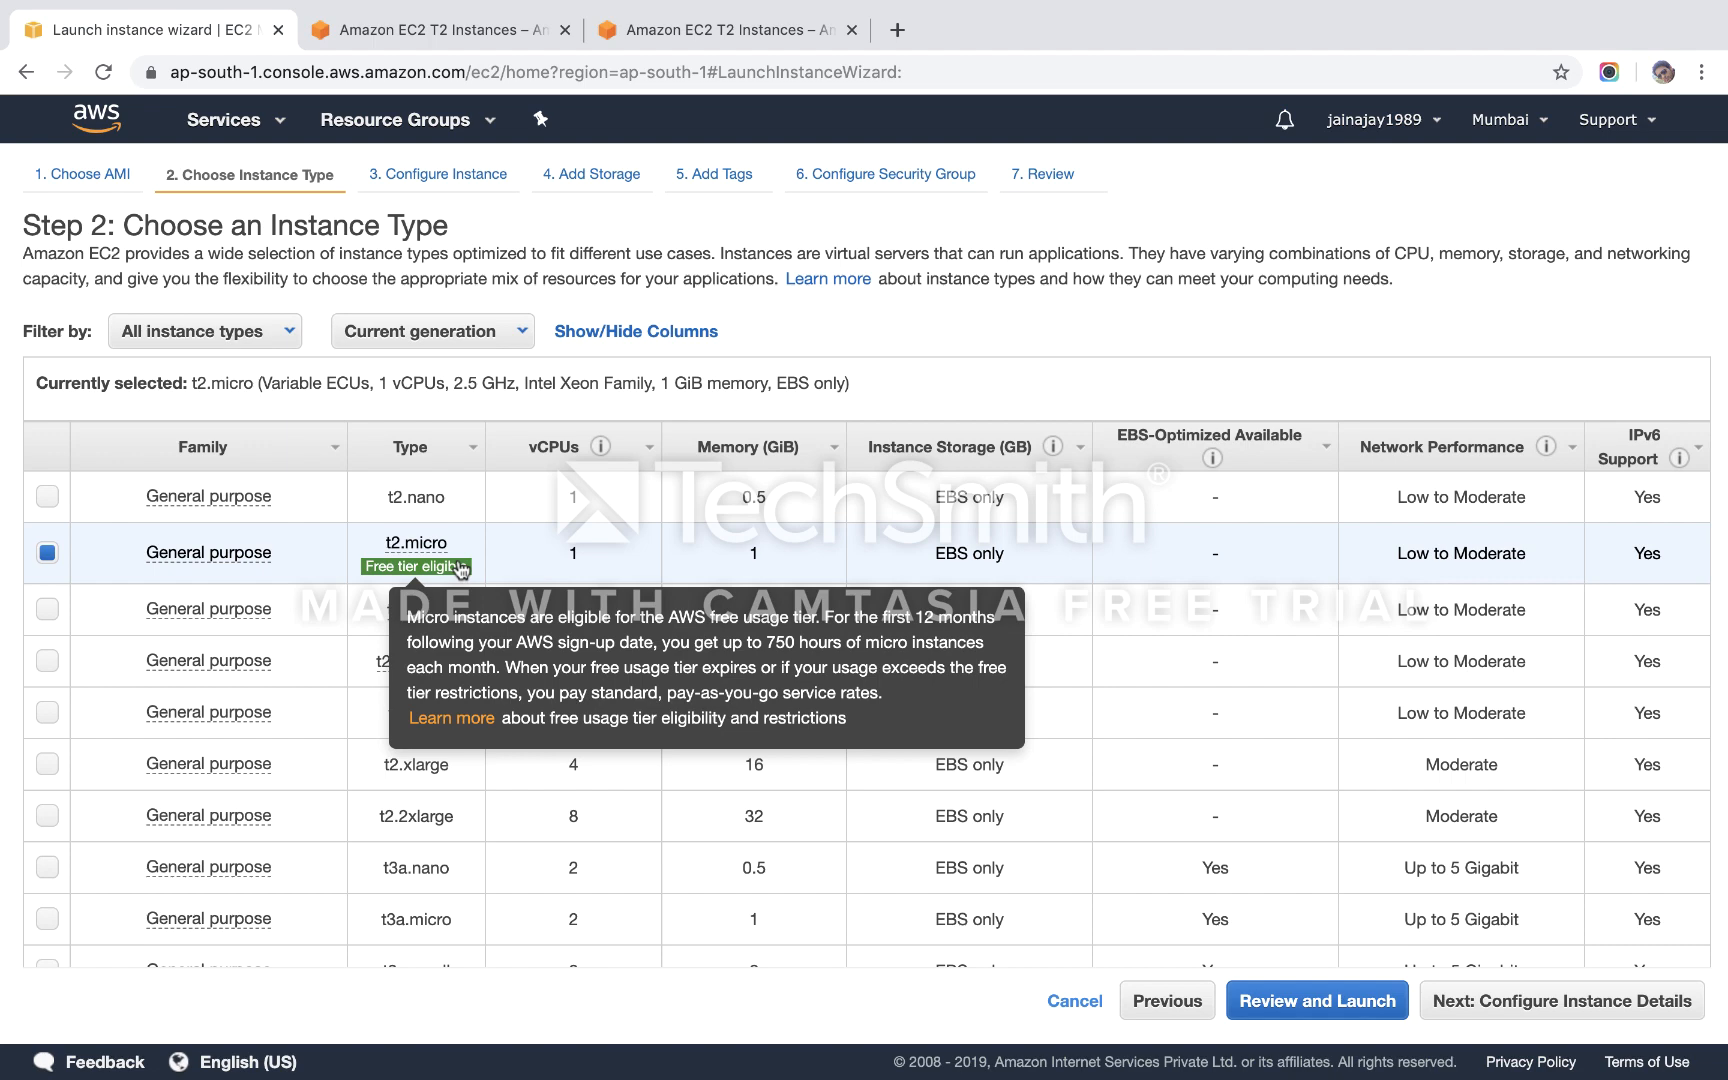
left_click(1520, 1020)
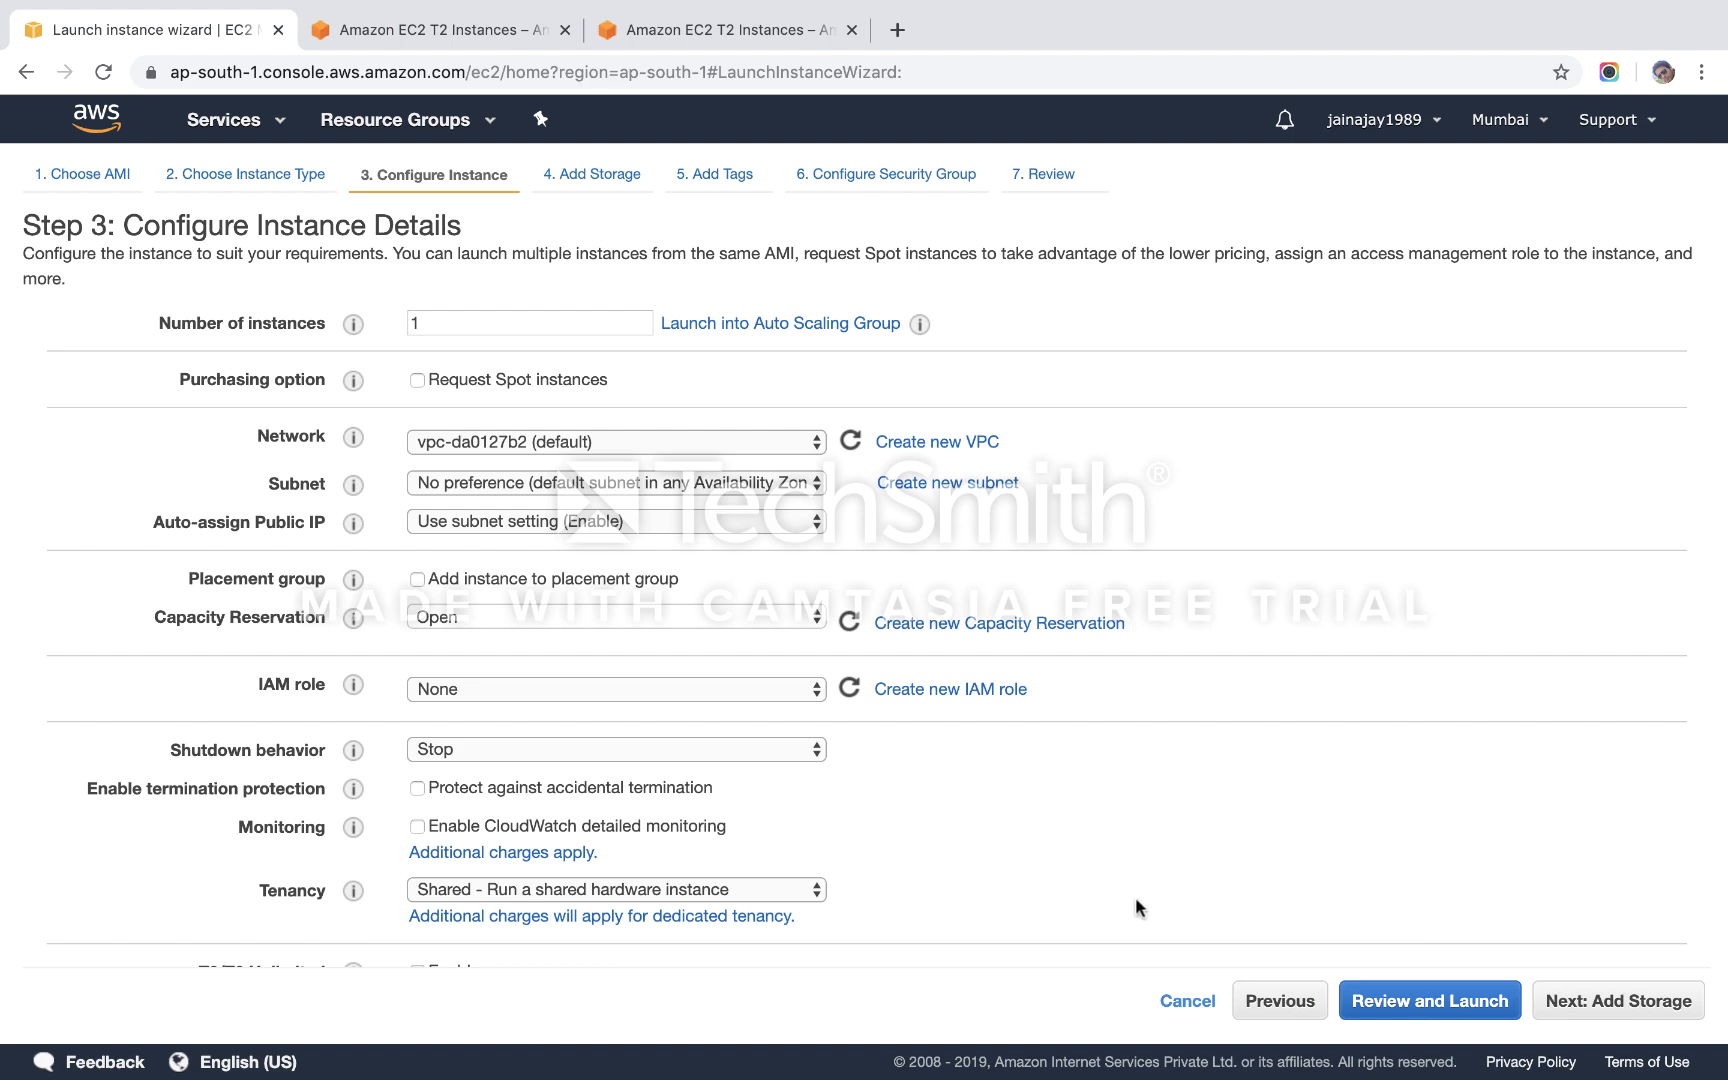
Review the instance configuration options and keep the shutdown behavior set to Stop.
scroll(1135, 905, "down", 5)
scroll(1135, 896, "up", 5)
scroll(289, 750, "down", 1)
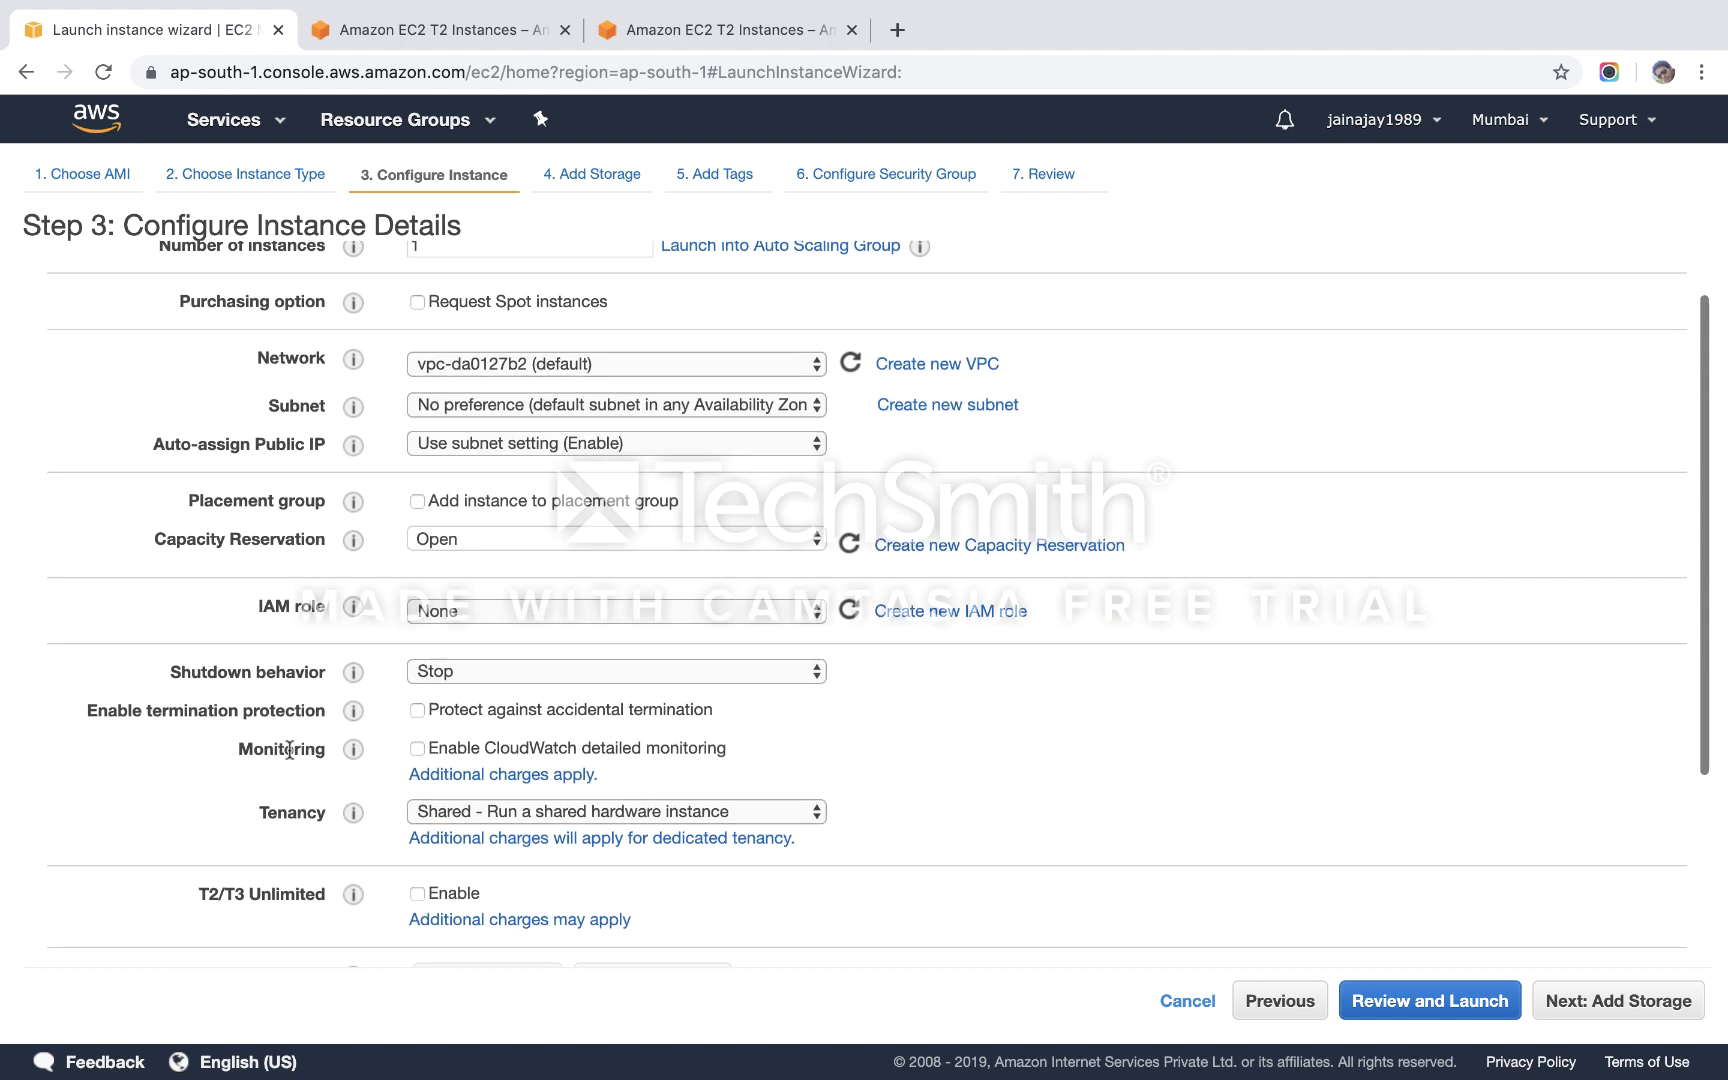
double_click(210, 668)
left_click(210, 668)
left_click(449, 671)
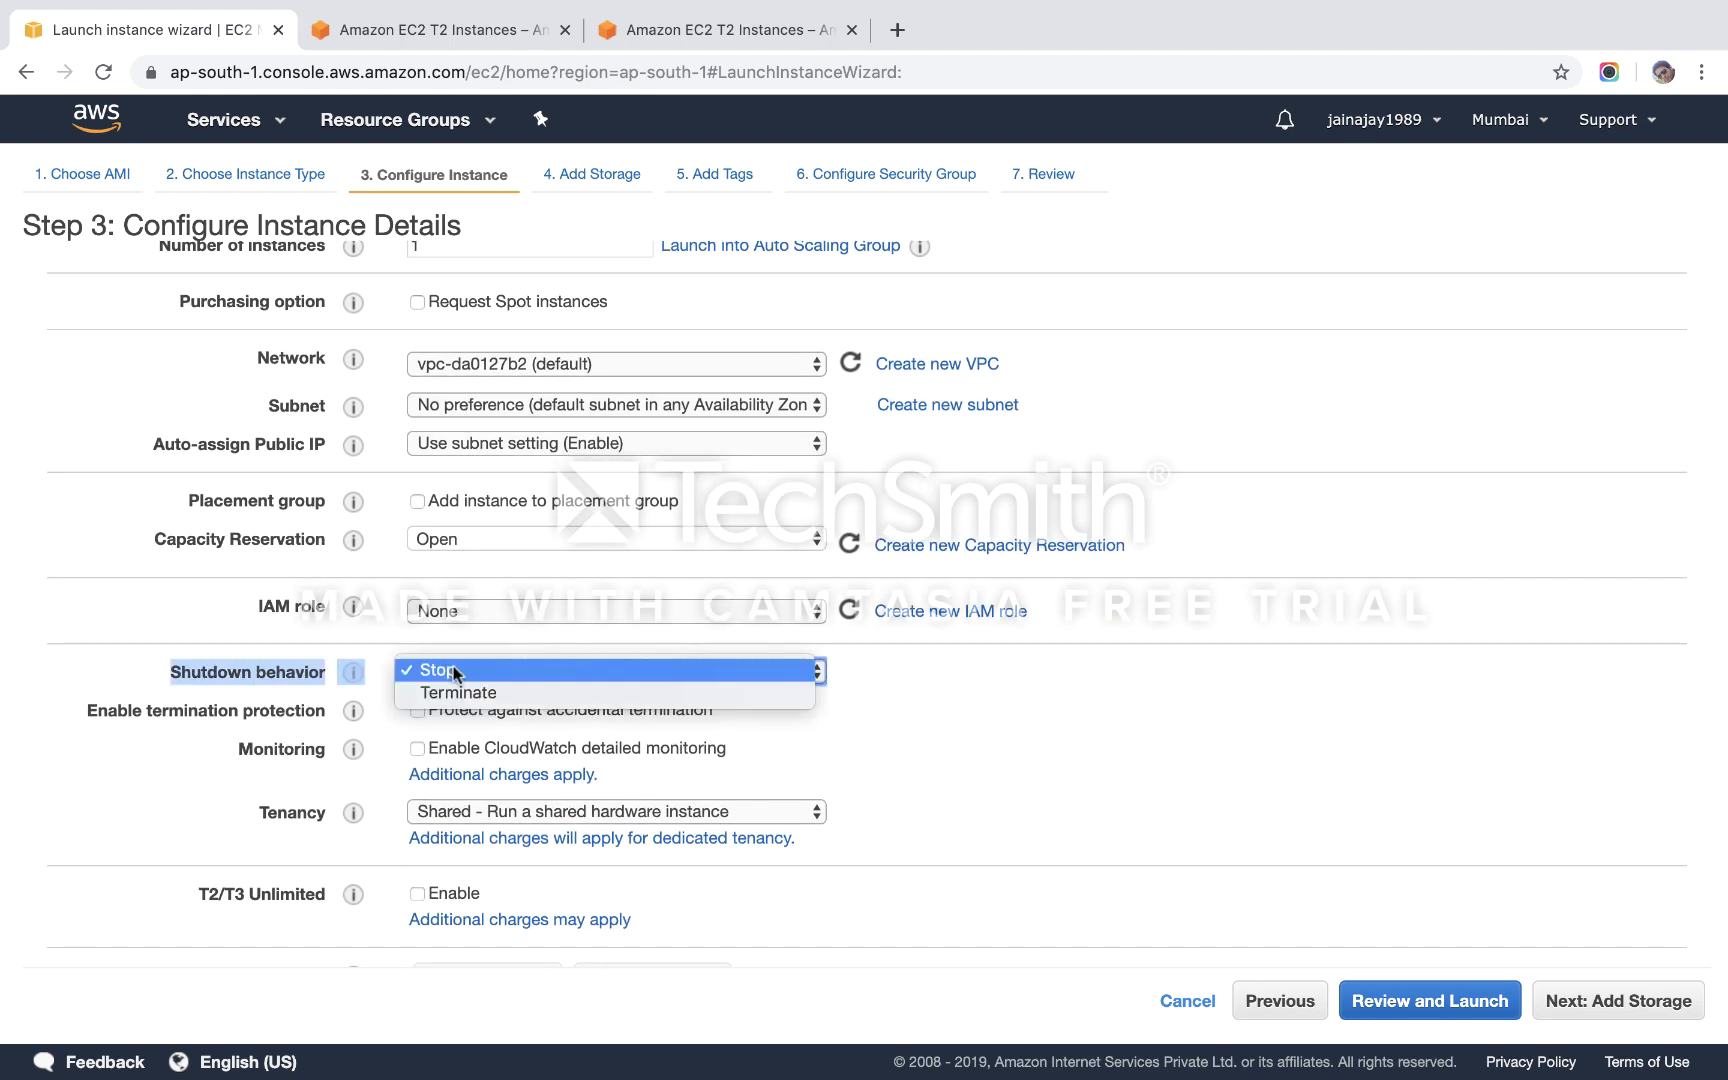
left_click(451, 671)
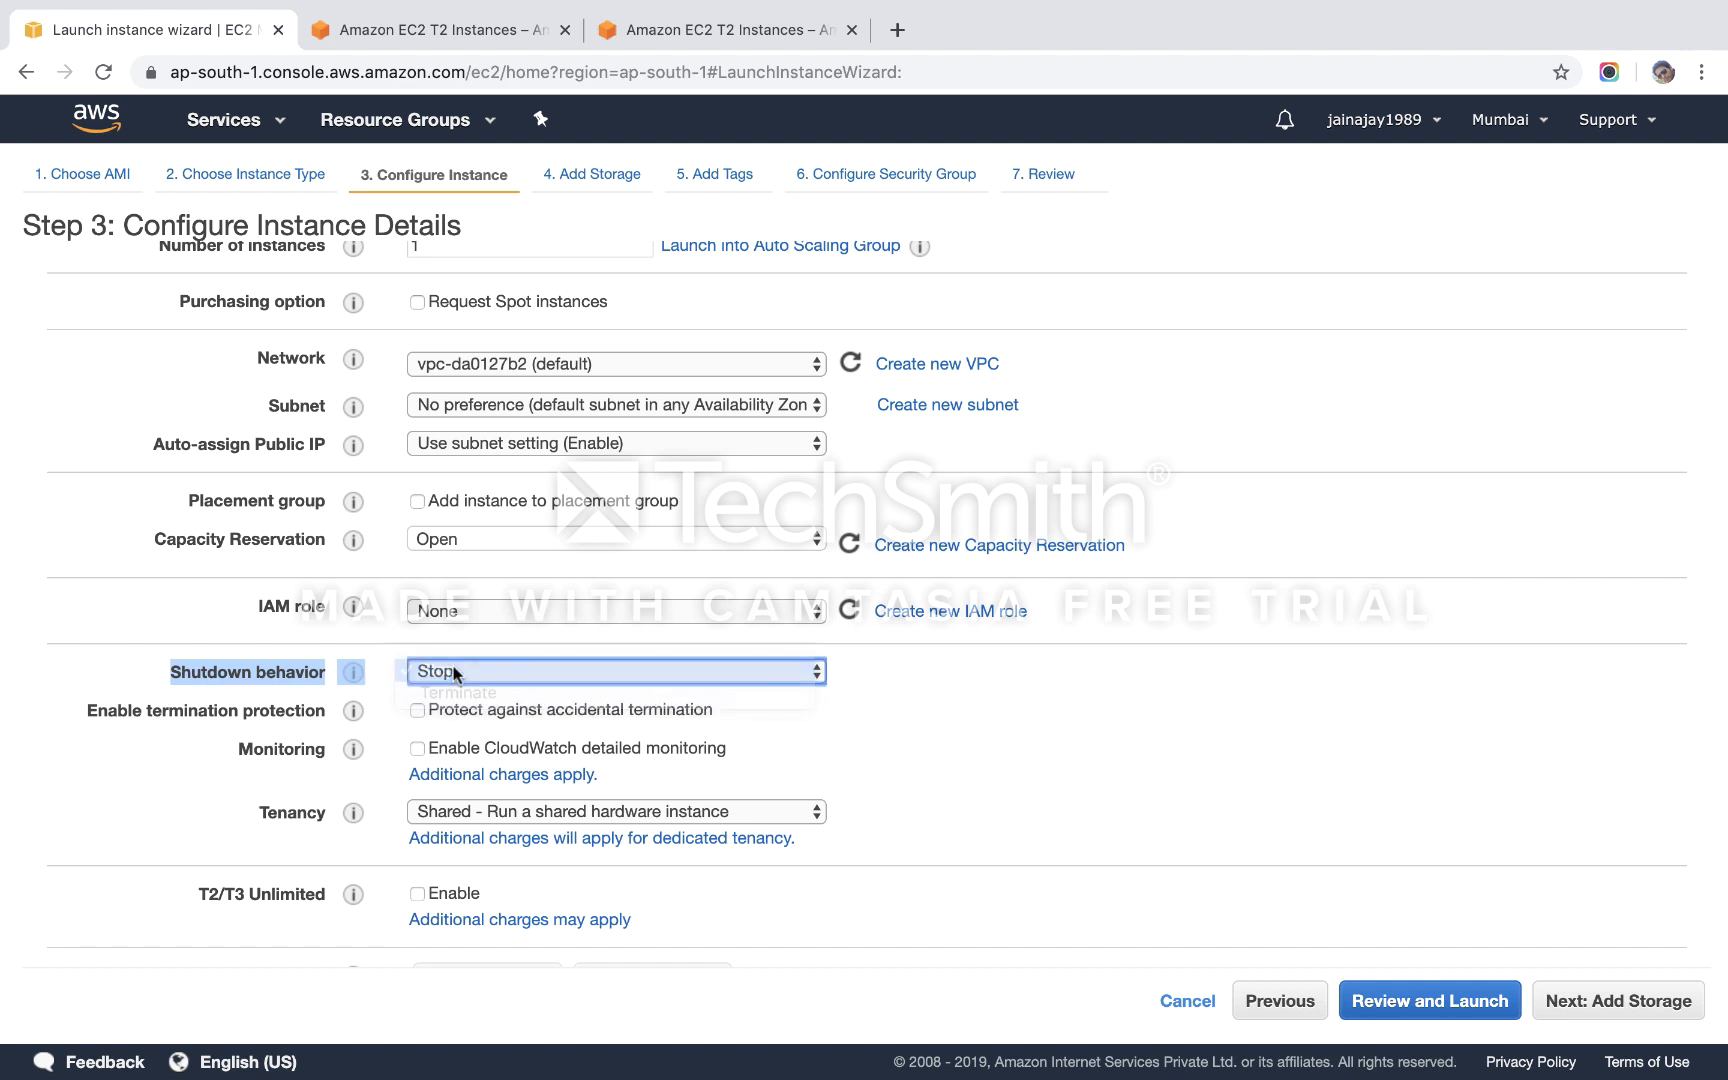
Keep the tenancy set to Shared - Run a shared hardware instance, leave the user data empty, and continue to the storage settings.
left_click(57, 652)
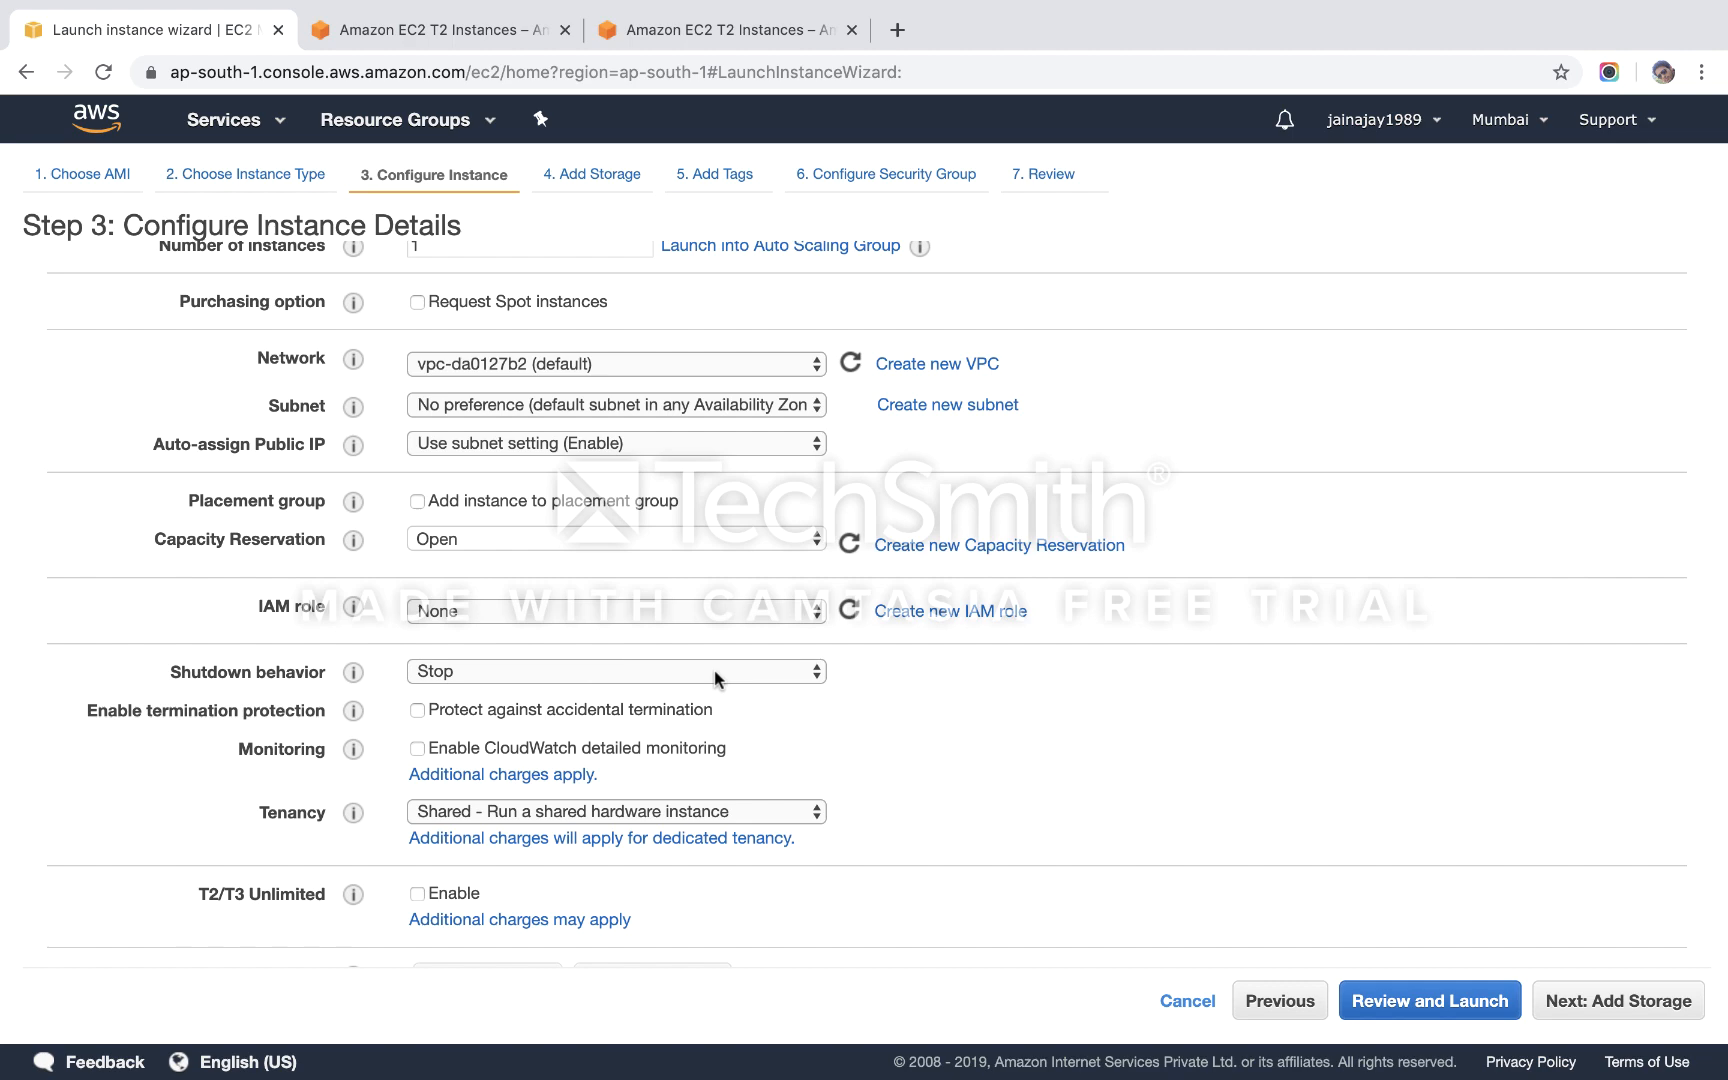
scroll(714, 678, "down", 3)
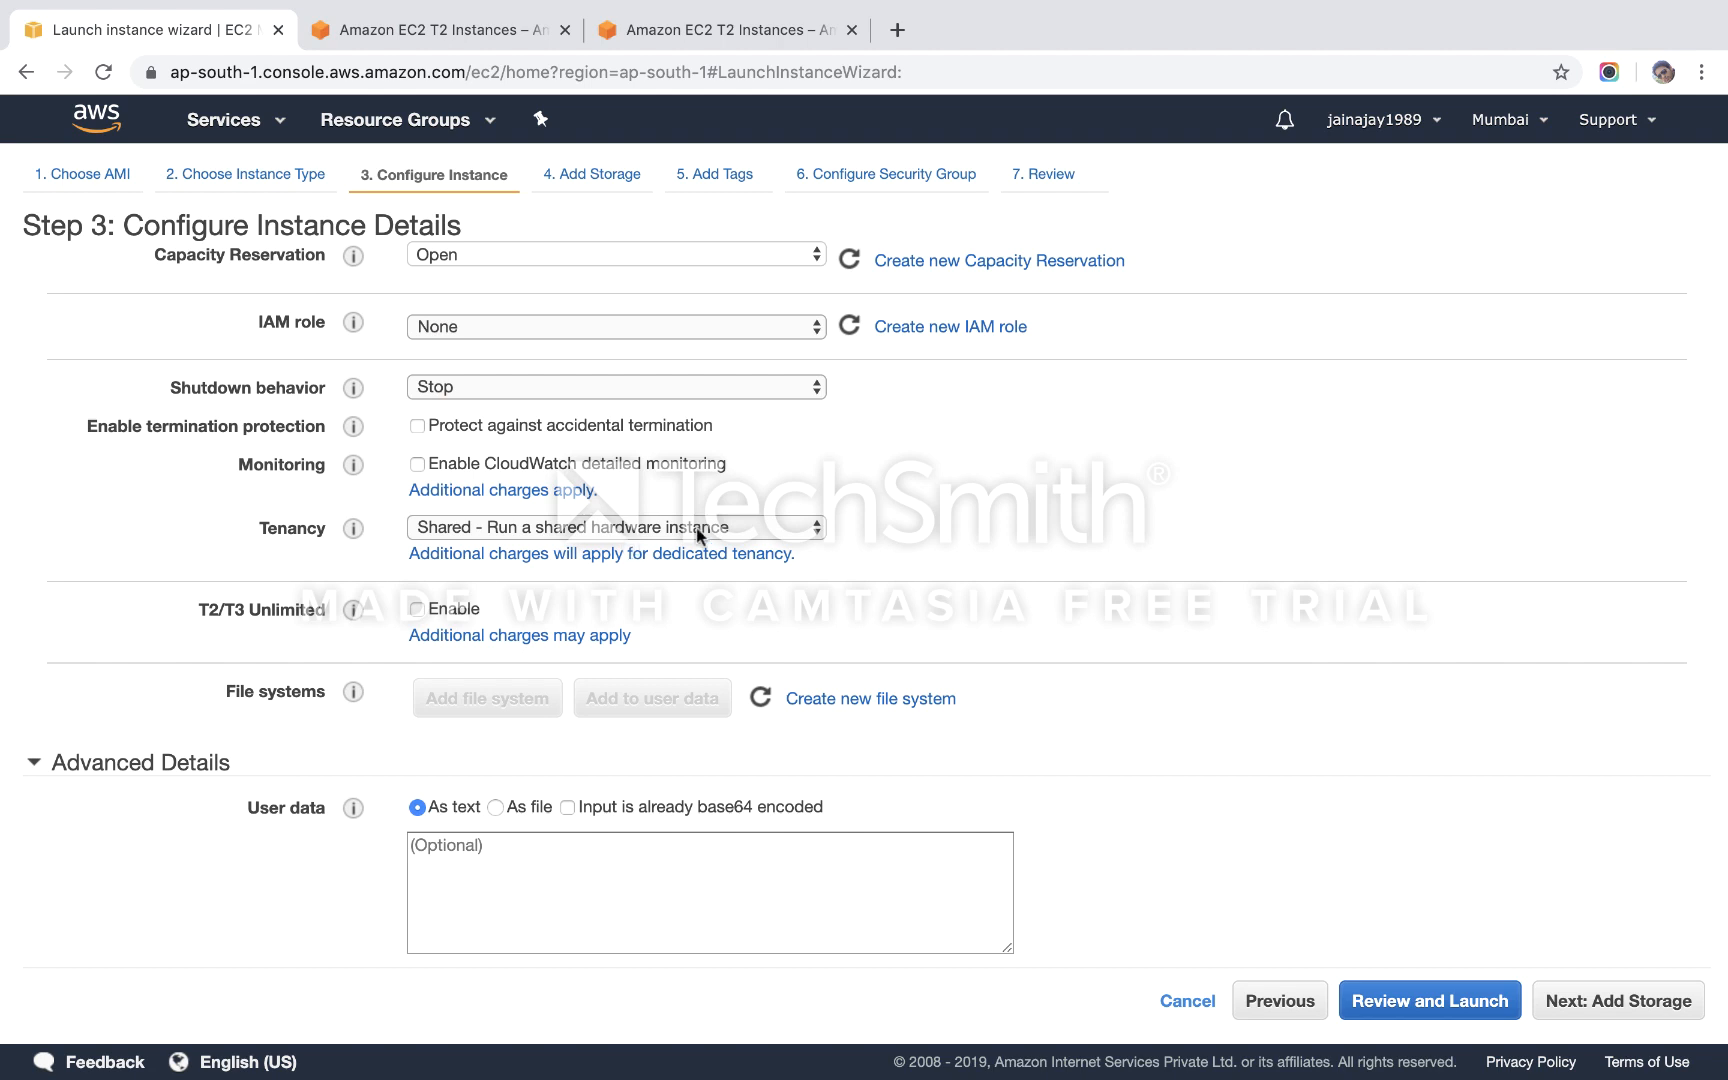
left_click(815, 531)
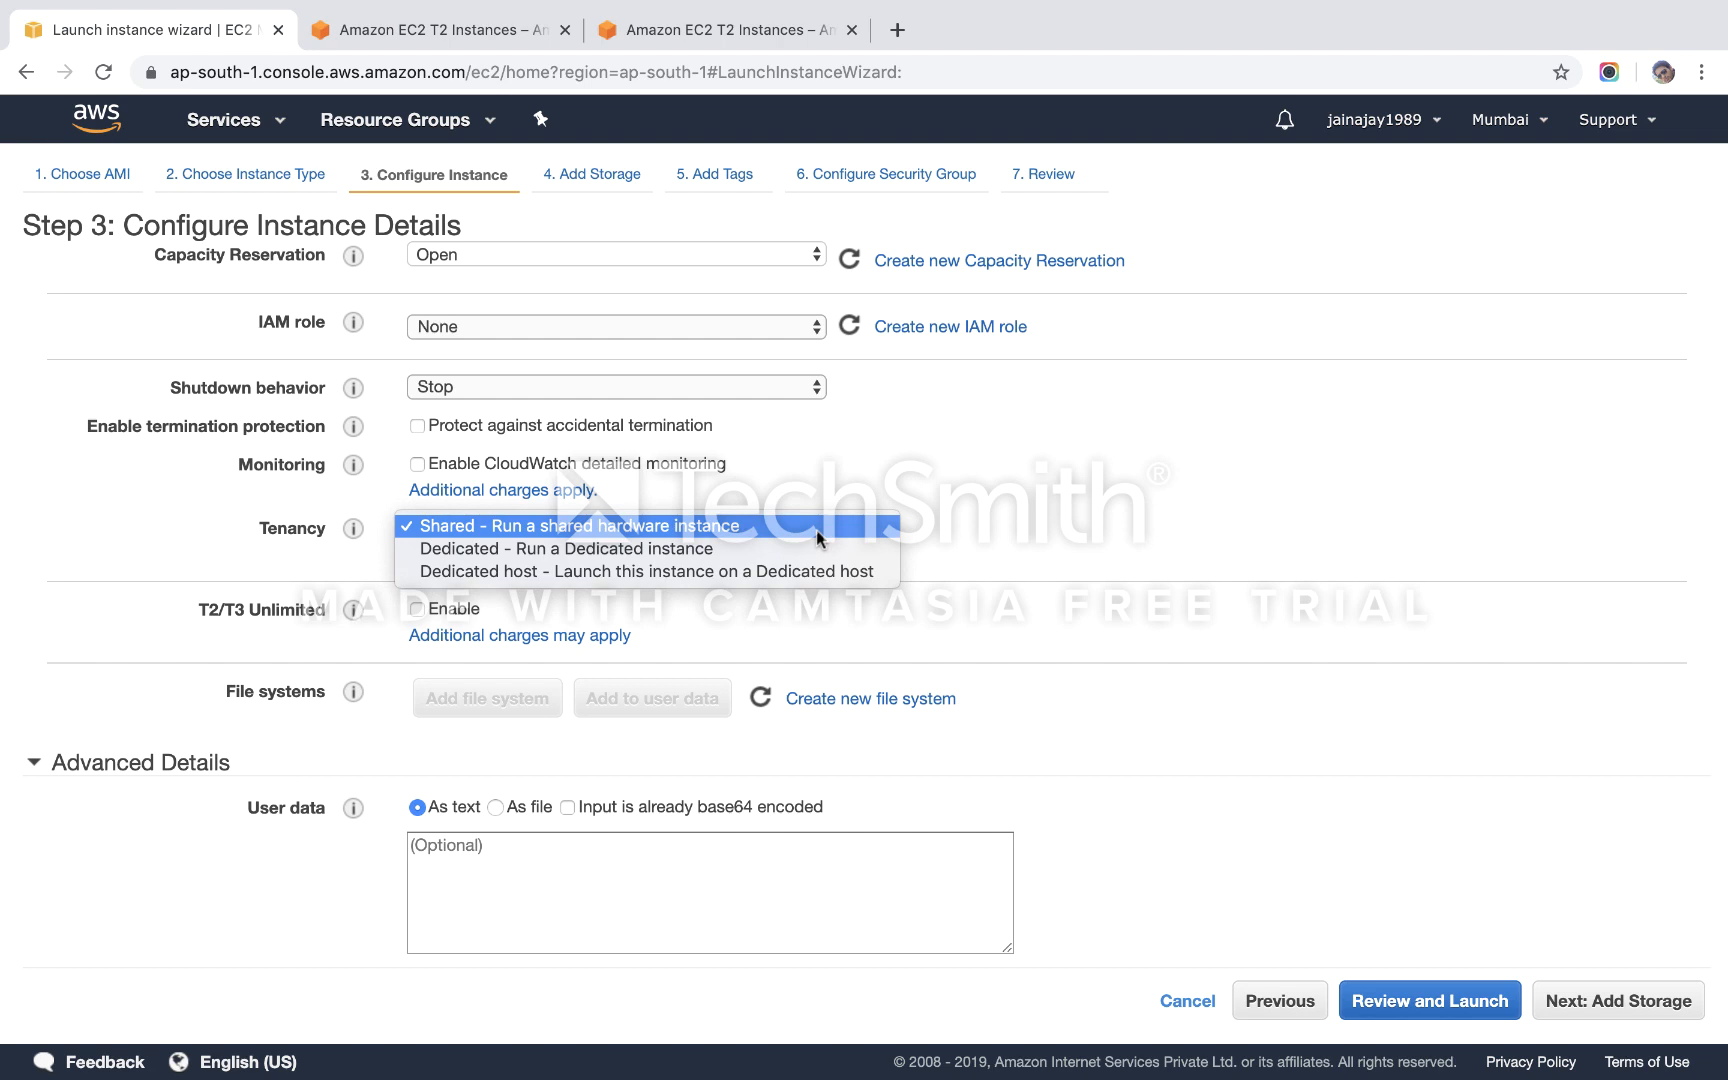
left_click(815, 531)
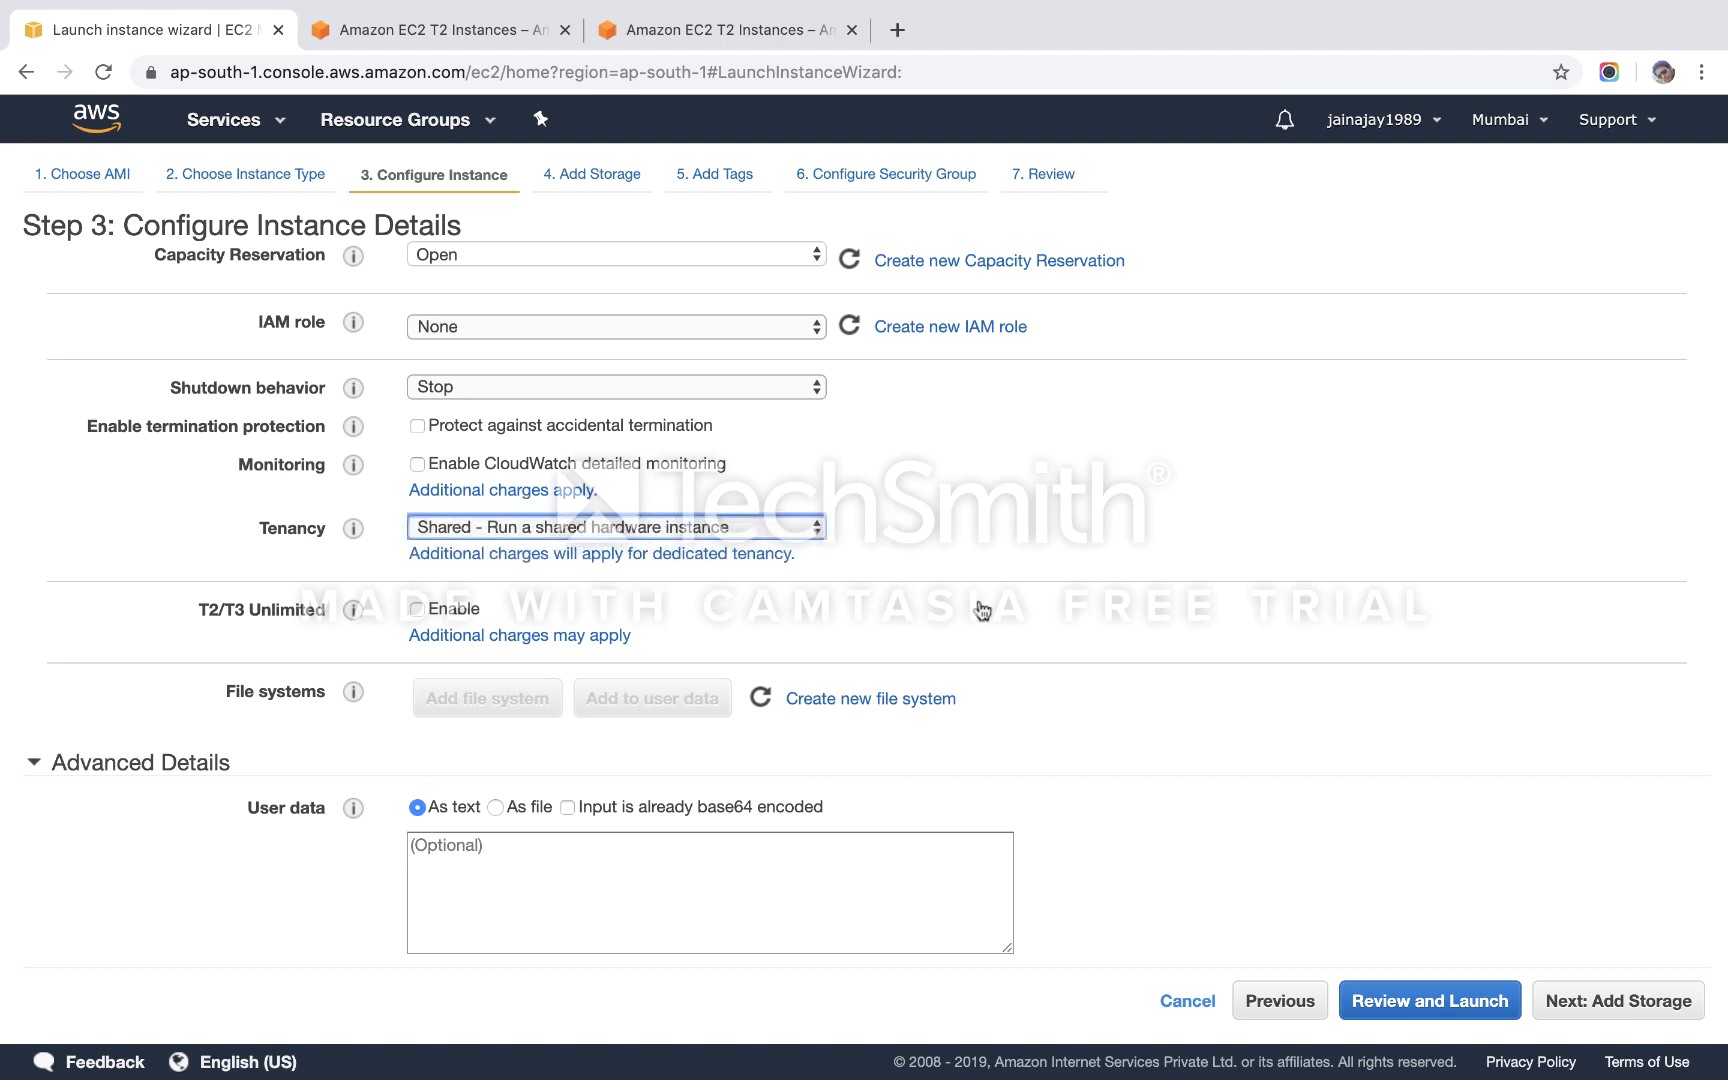
left_click(538, 866)
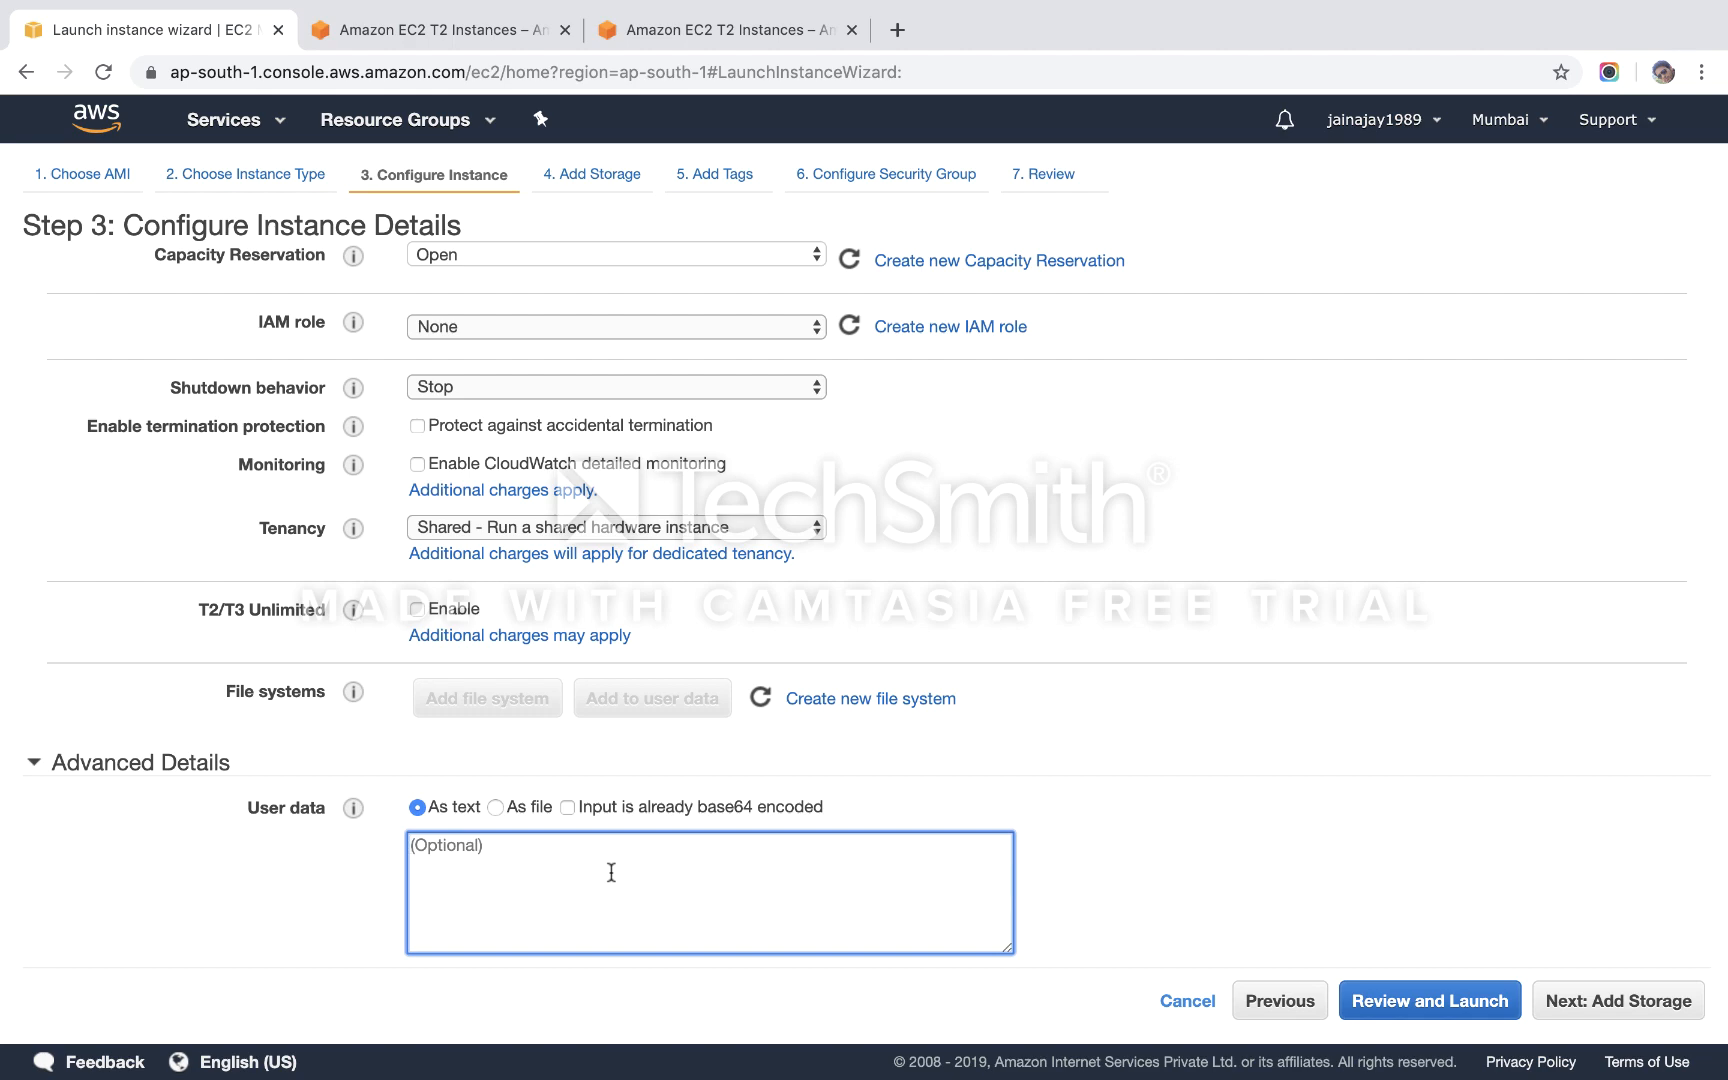
scroll(1297, 564, "up", 5)
scroll(1297, 562, "down", 5)
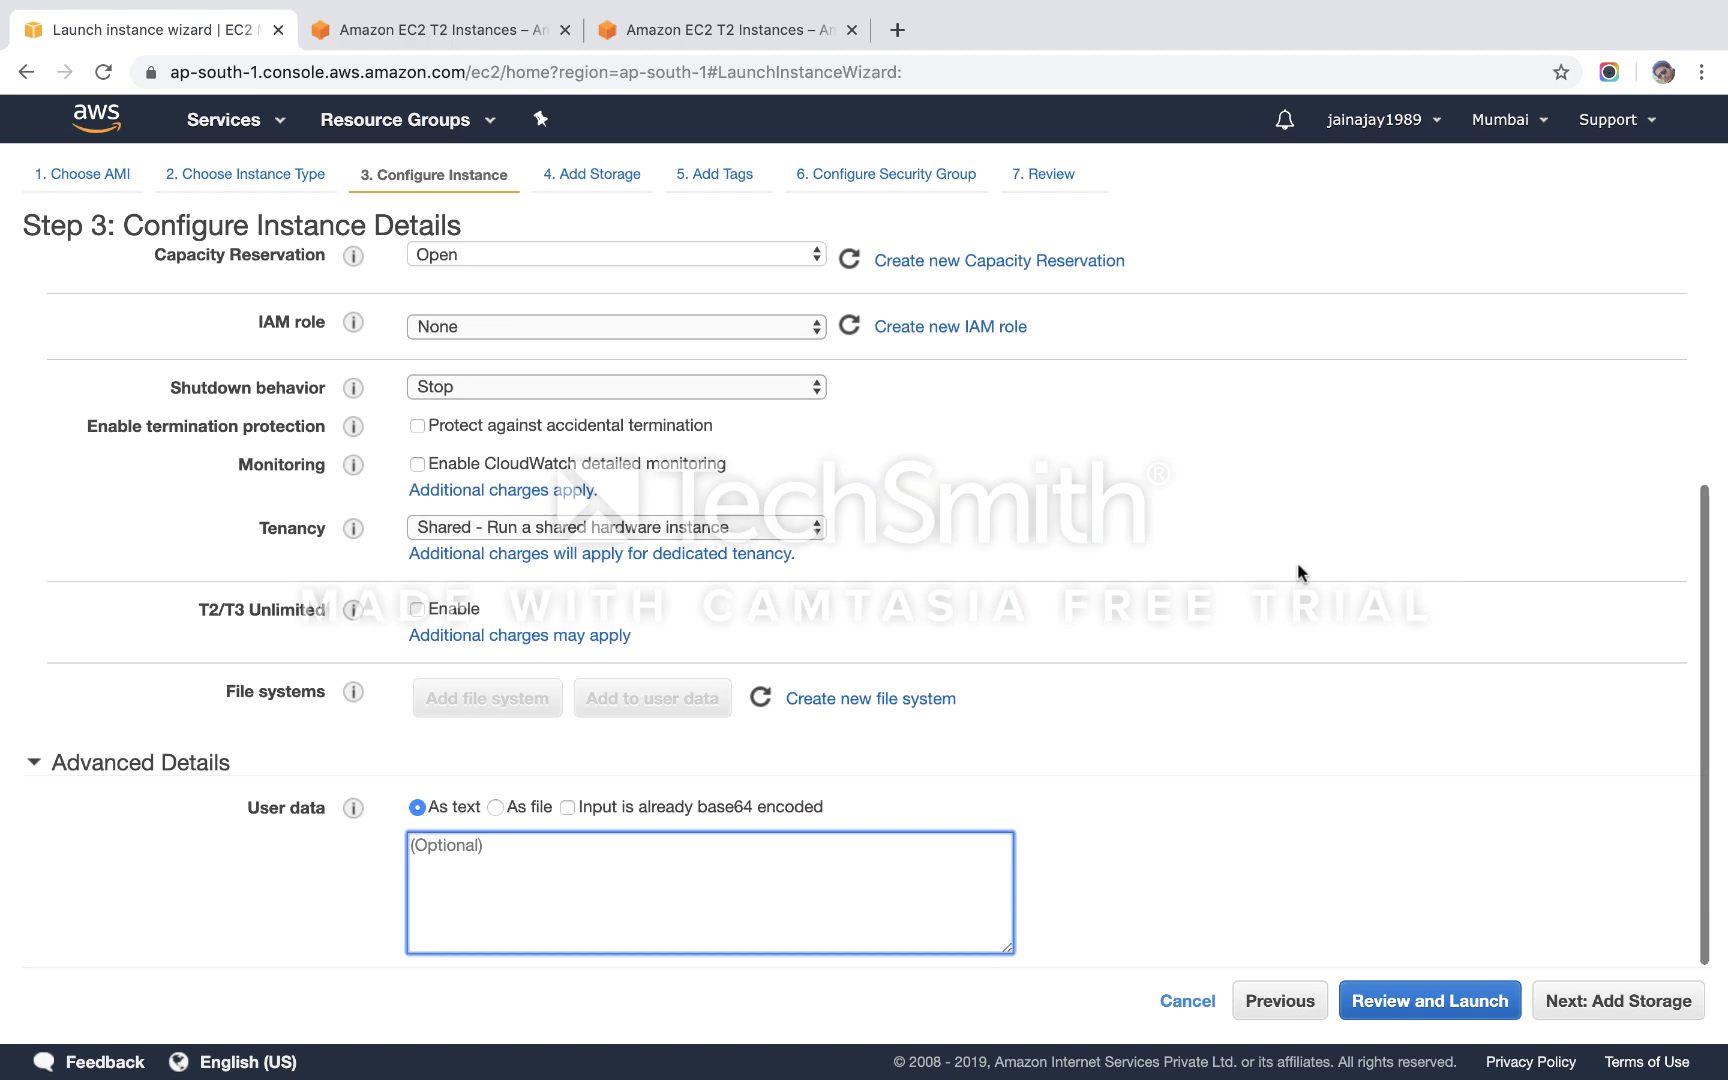
left_click(1590, 1000)
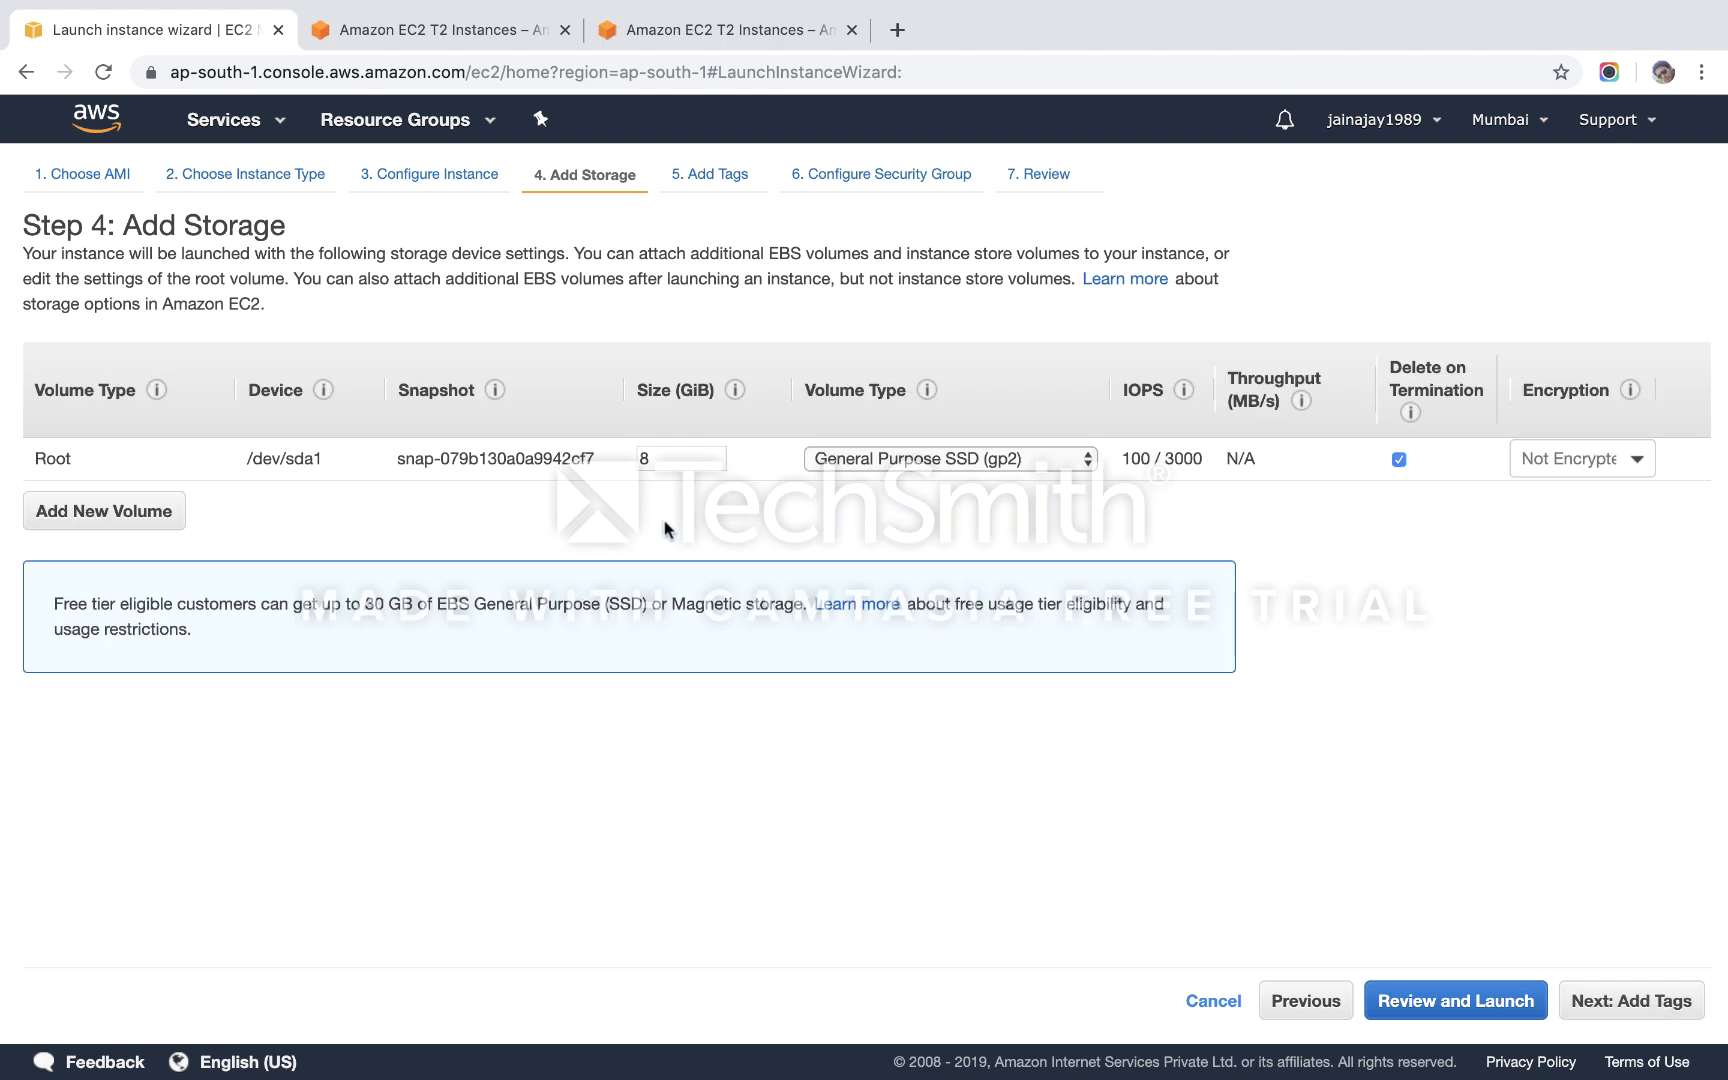
Set the root volume's size to 30 GiB and continue to the tag settings.
left_click(668, 446)
key("BackSpace")
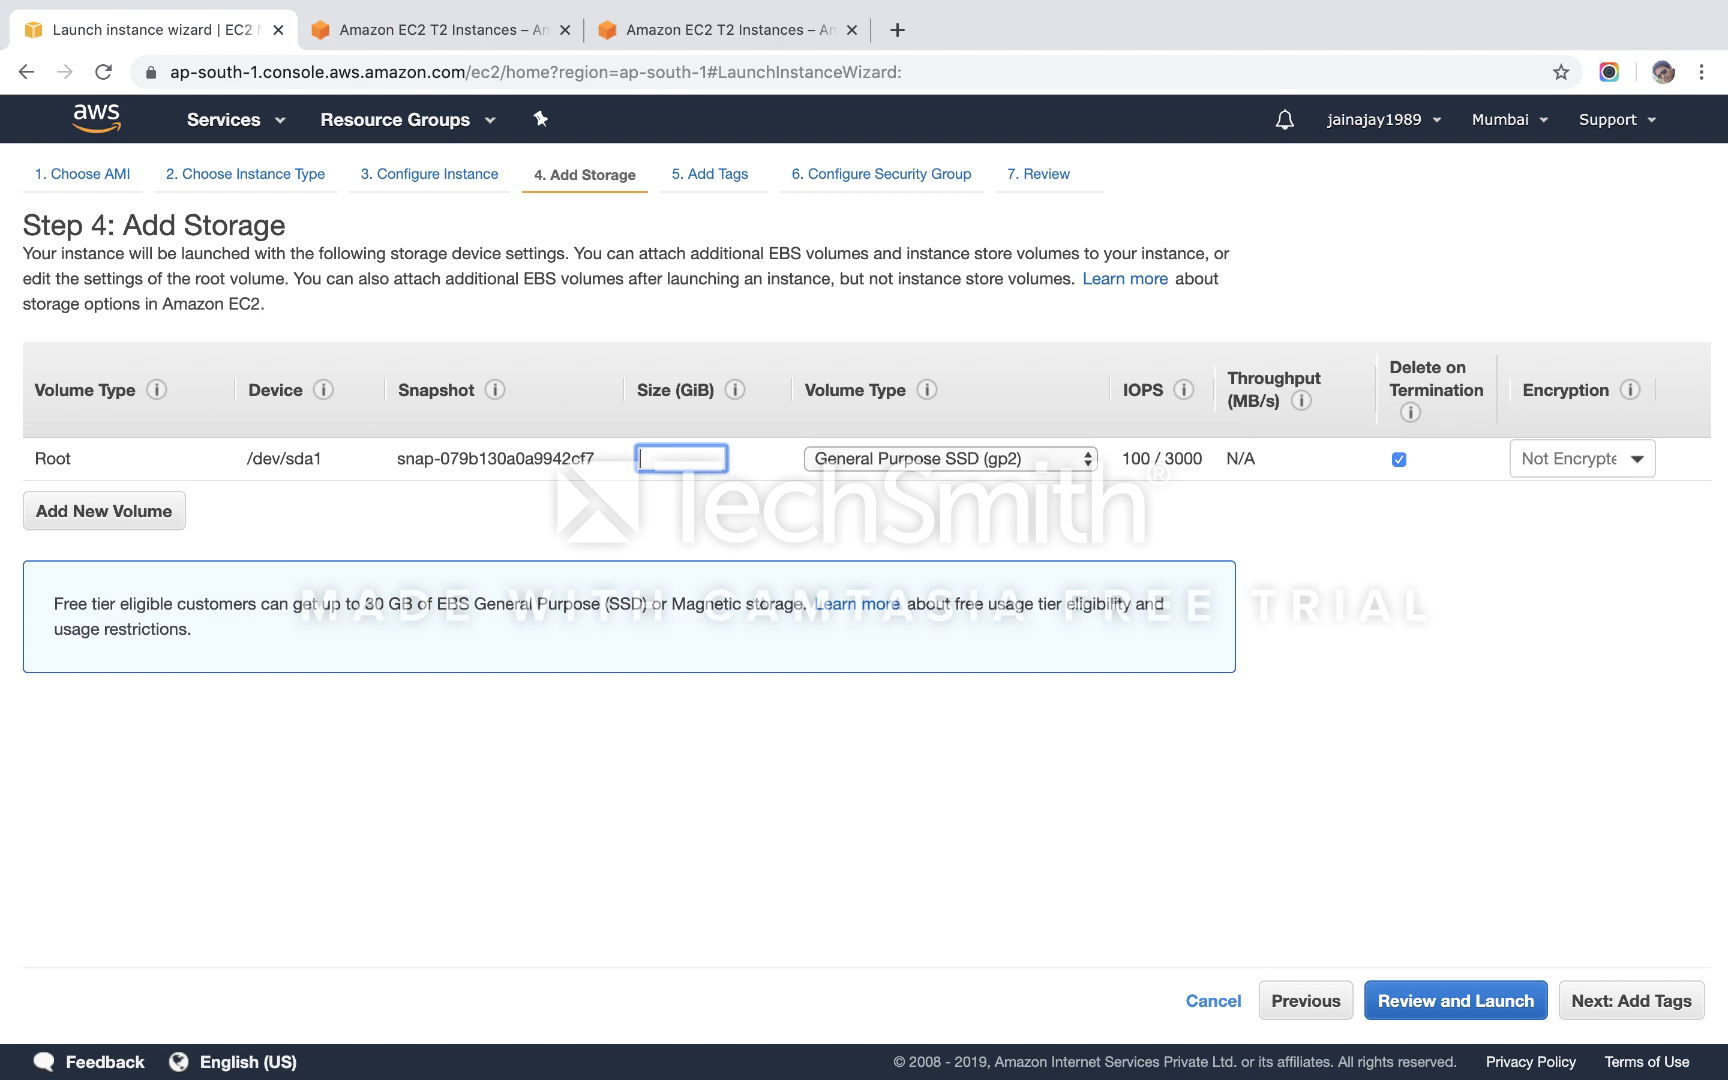
type("30")
left_click(1595, 996)
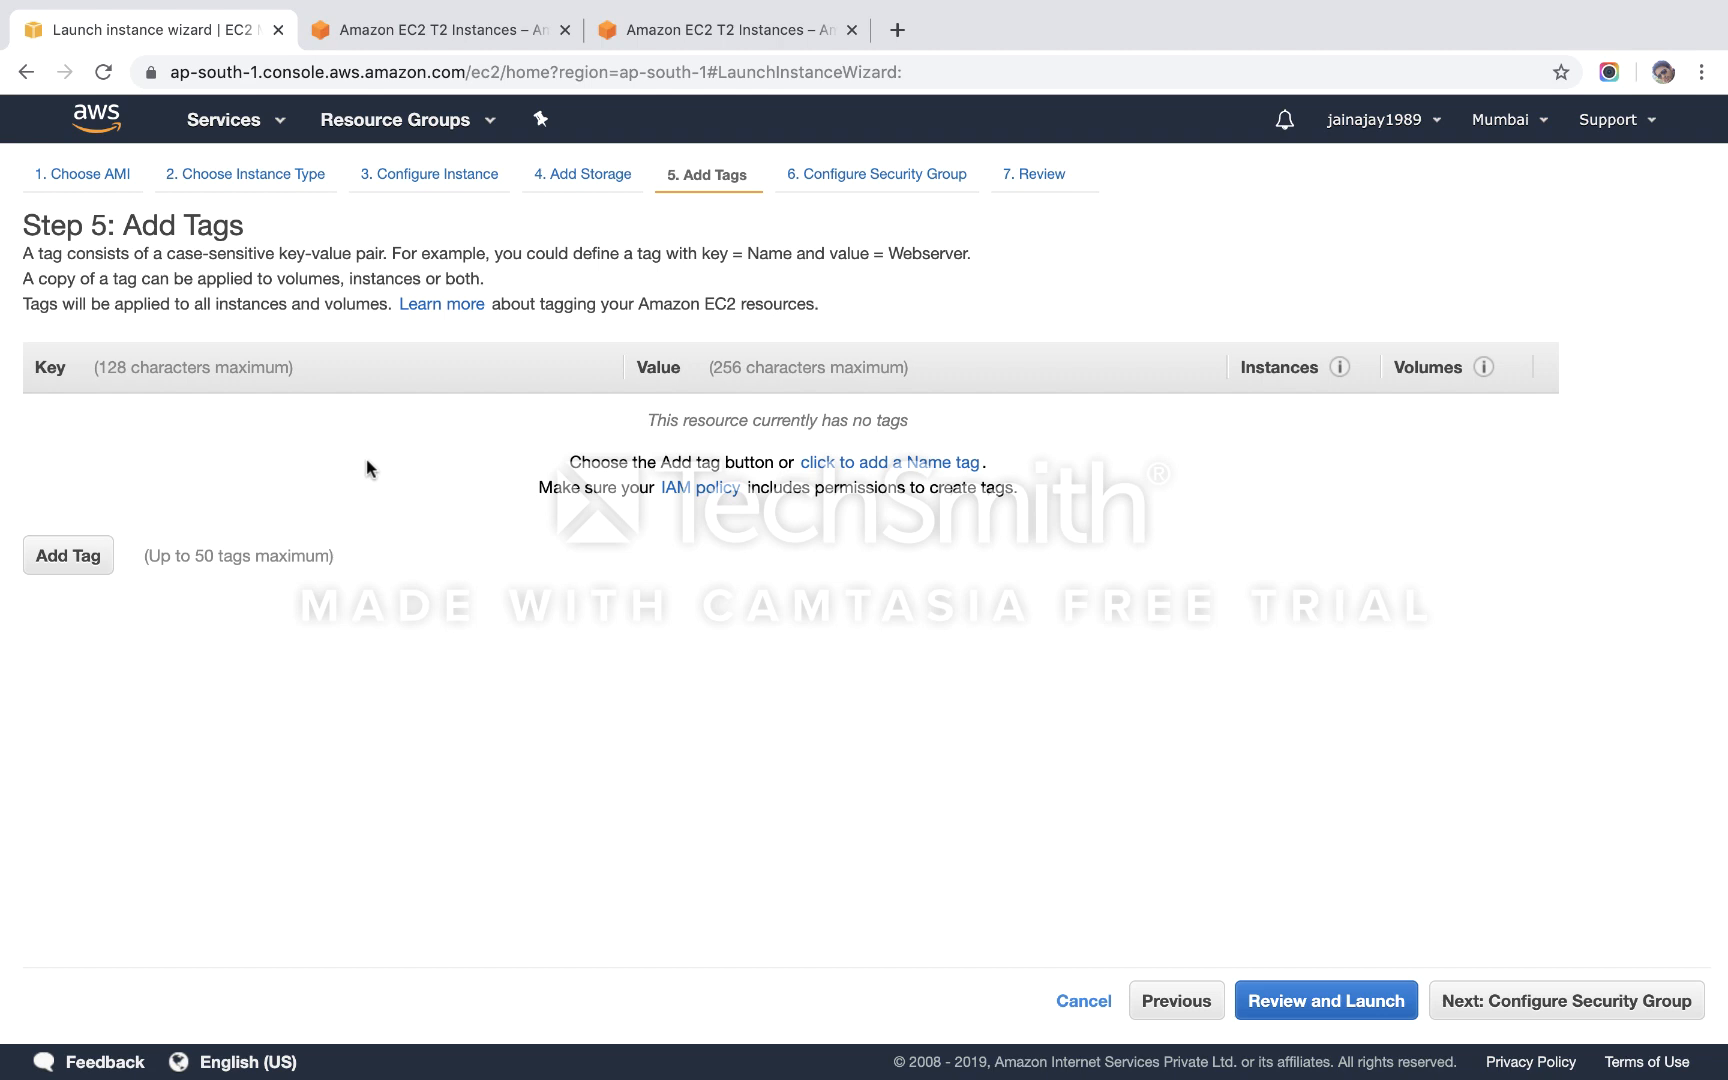
Add a tag with the key Webserver and the value Networkalgo, and continue to the security group configuration.
left_click(55, 556)
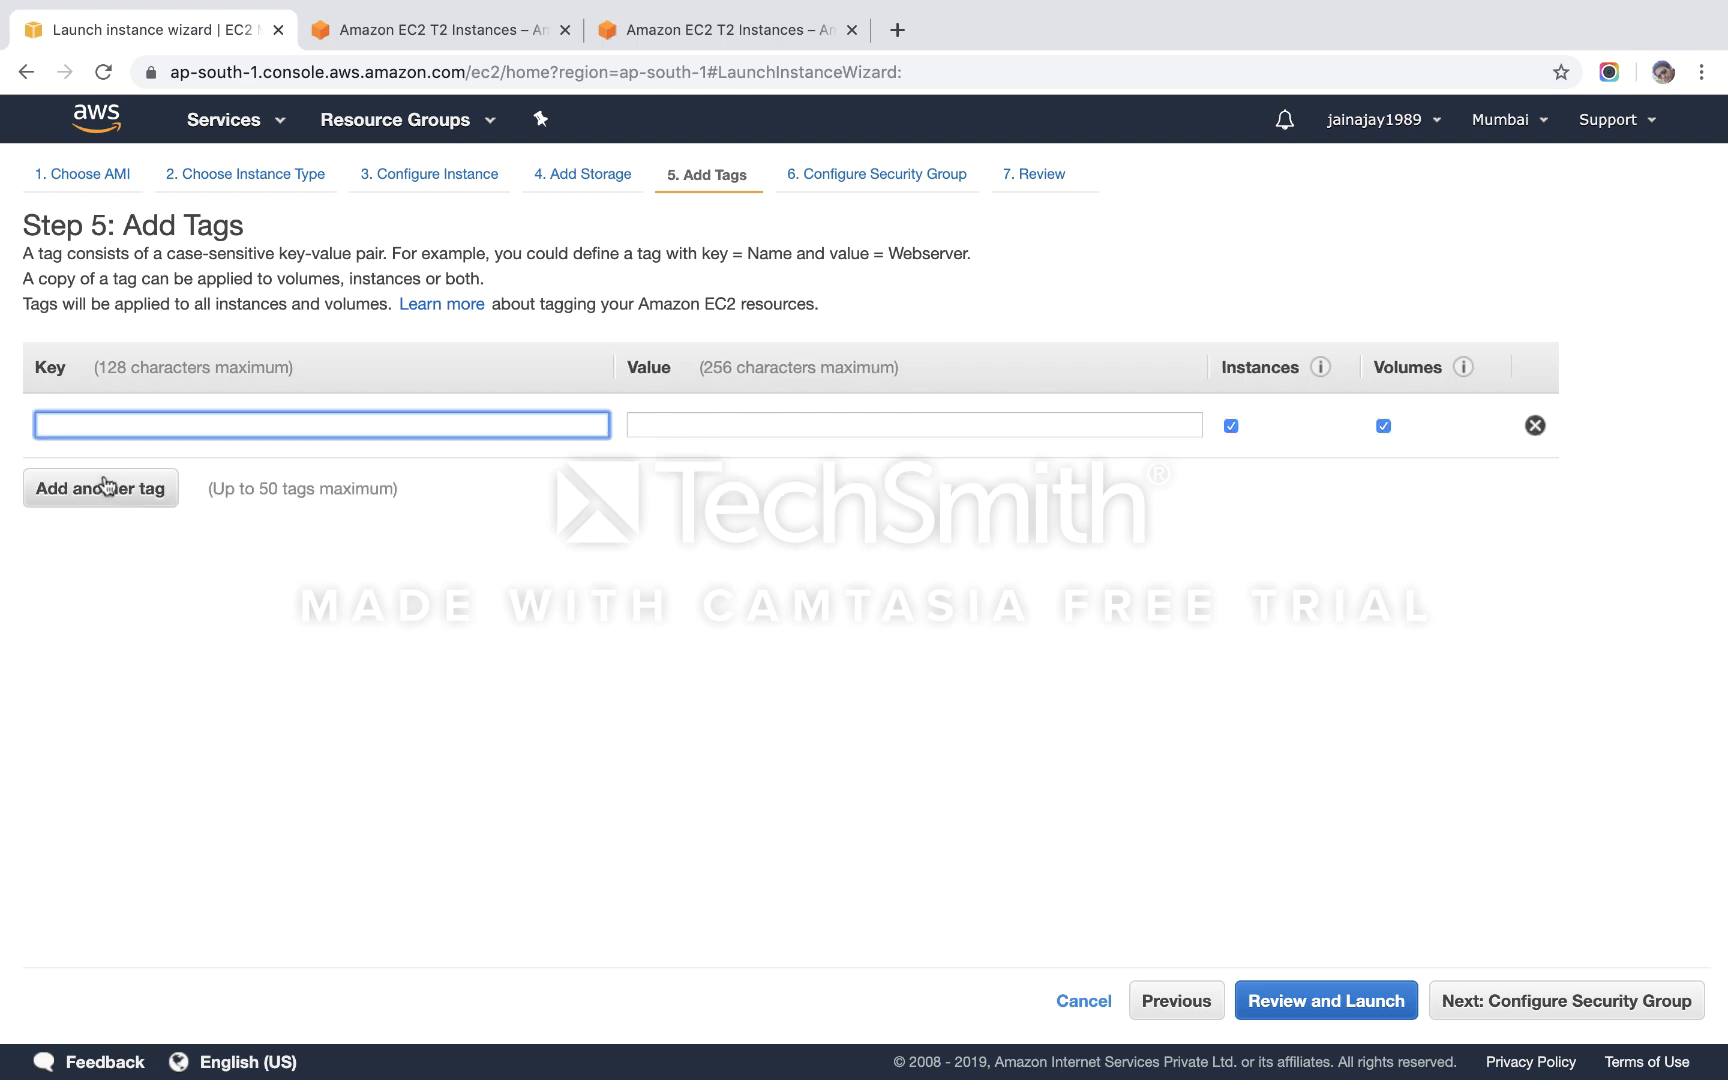
type("Webser")
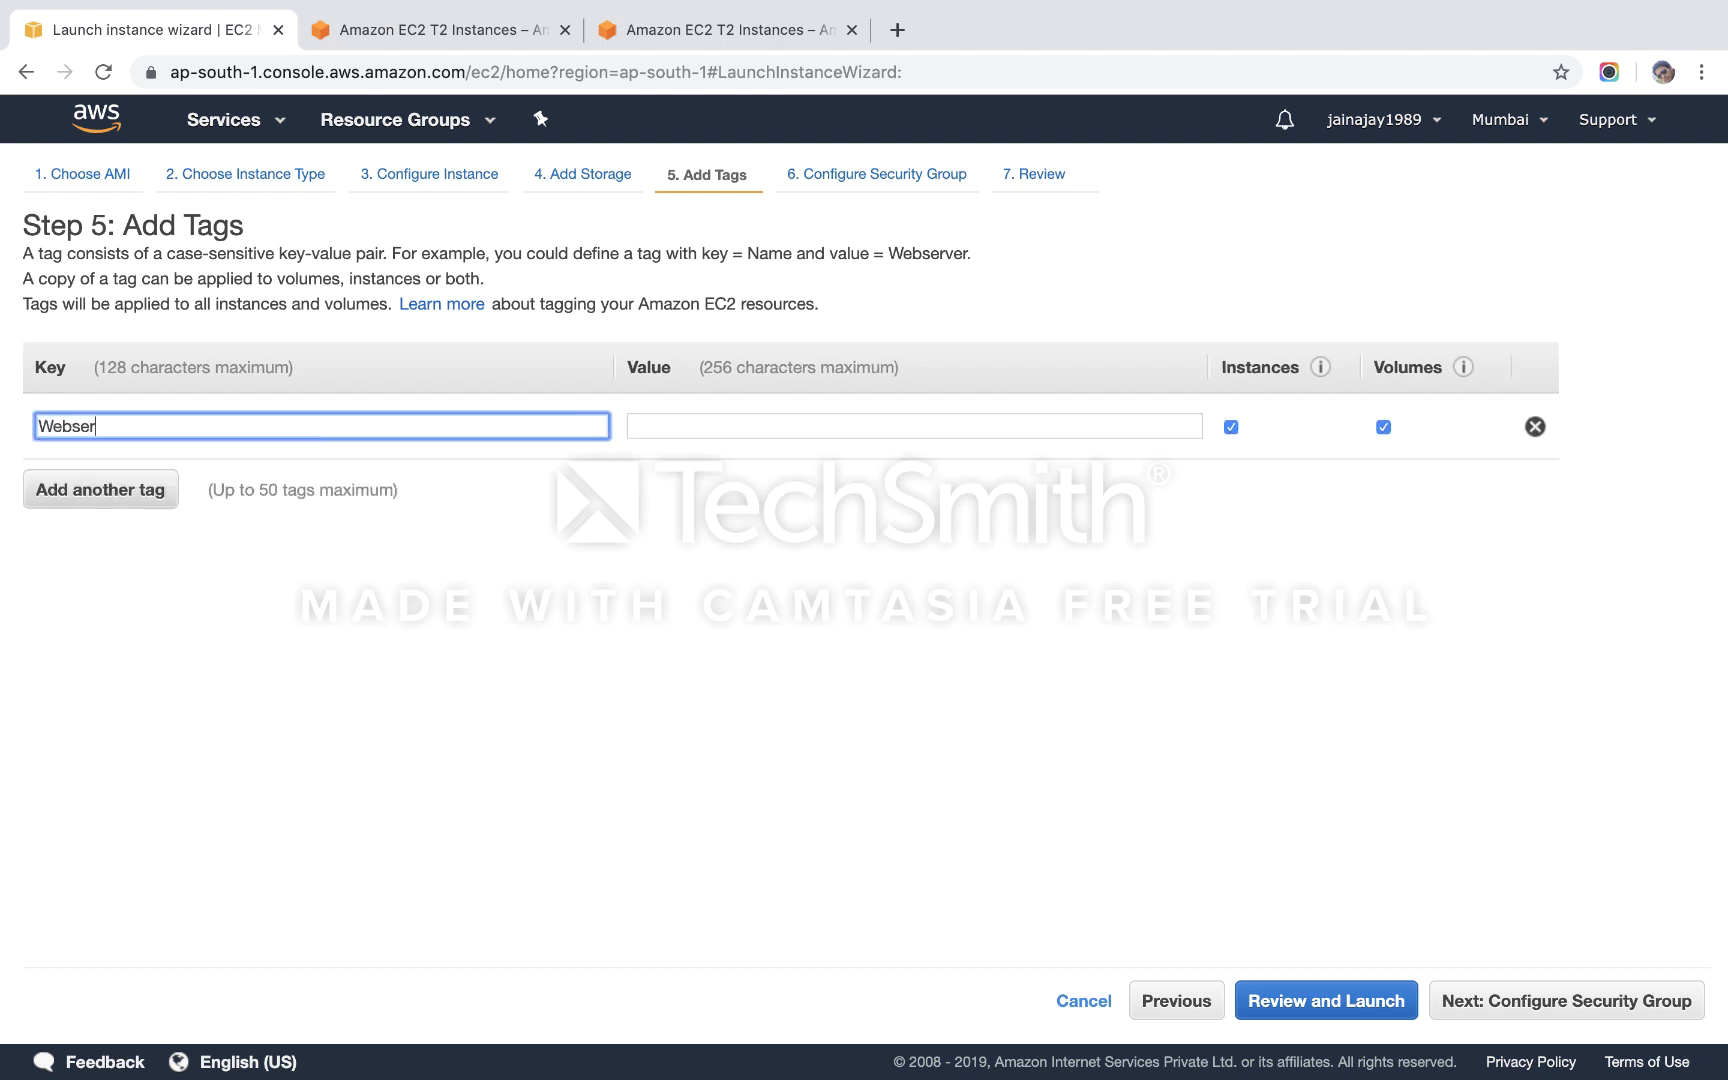
type("ver")
key("Tab")
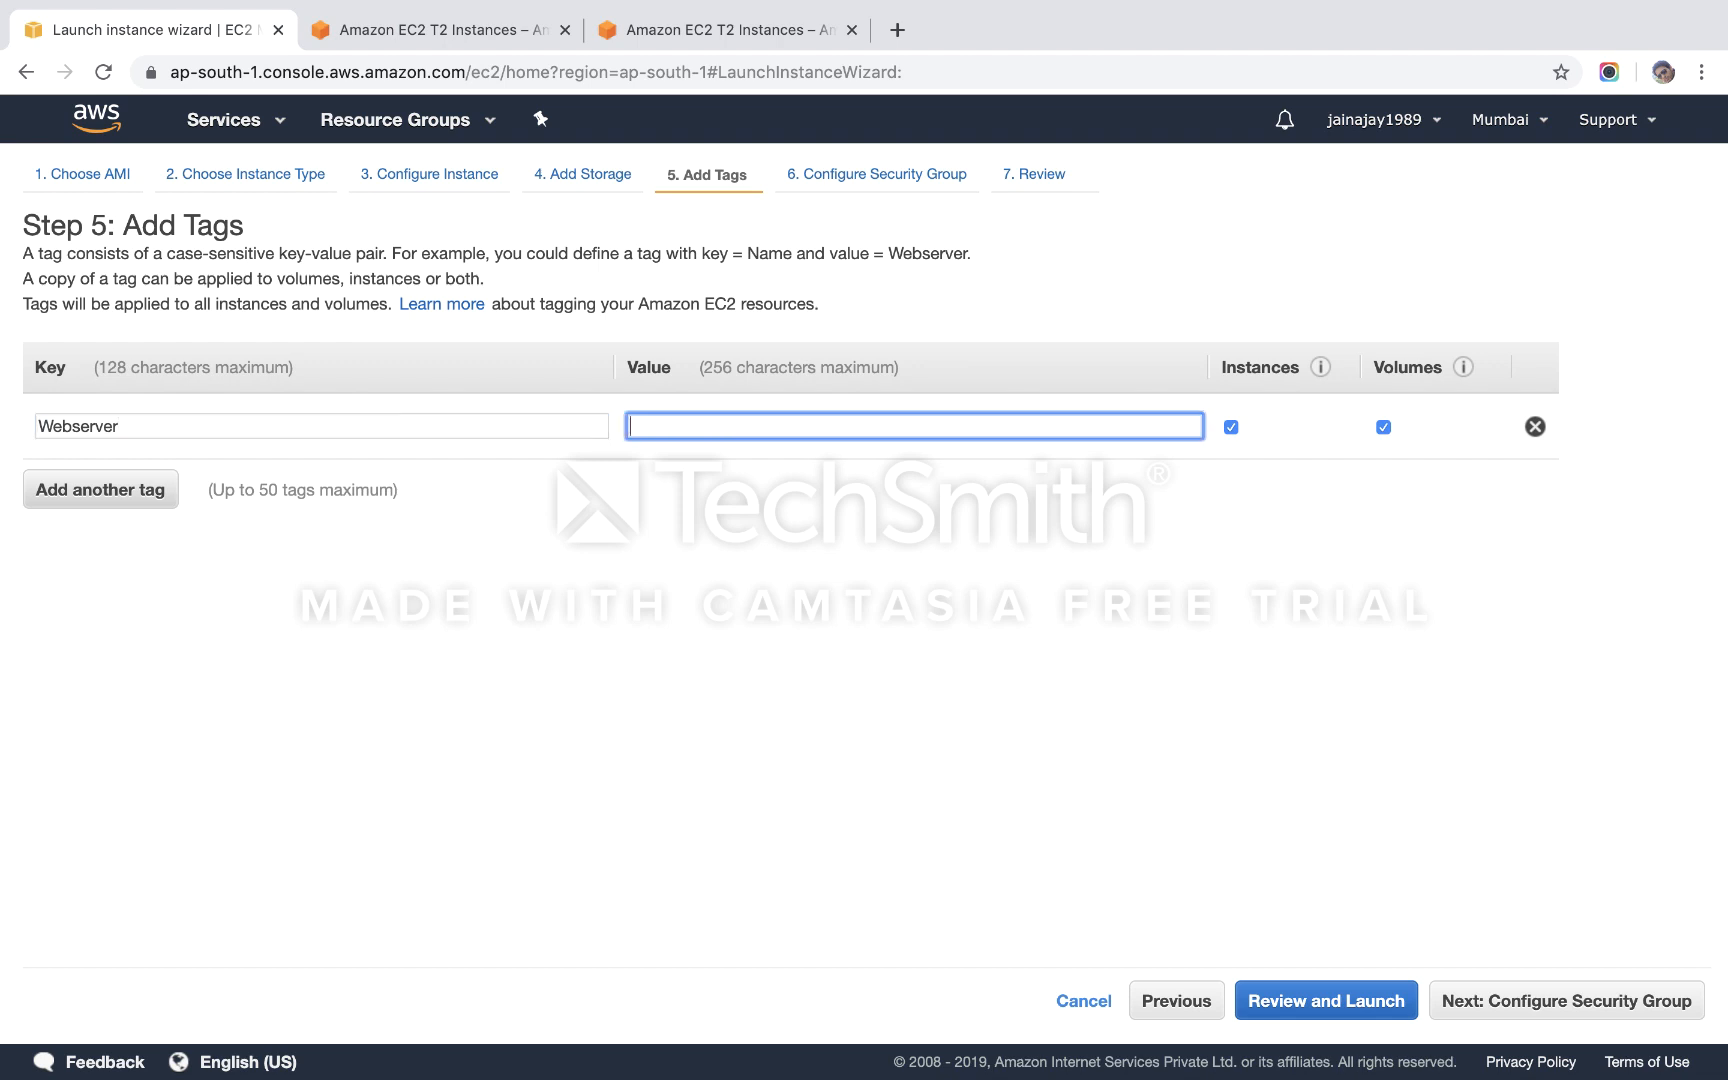
type("R")
key("BackSpace")
type("Networkalgo")
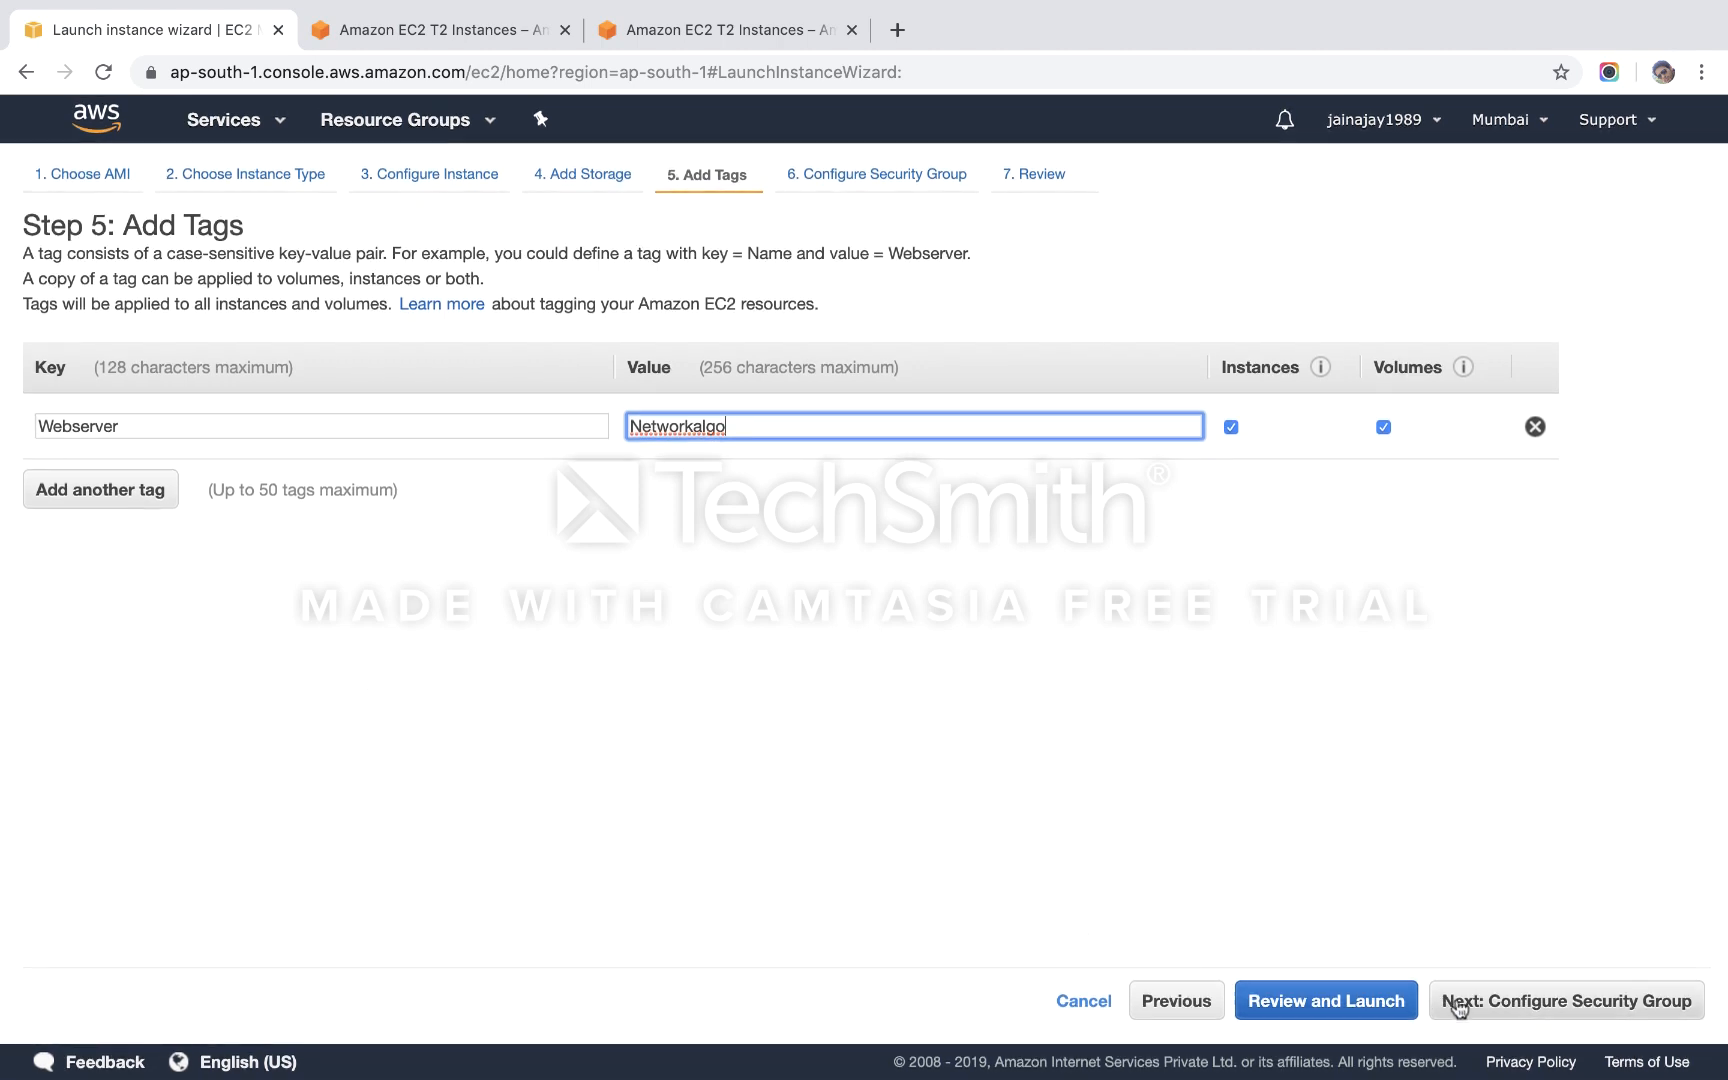
left_click(1490, 1013)
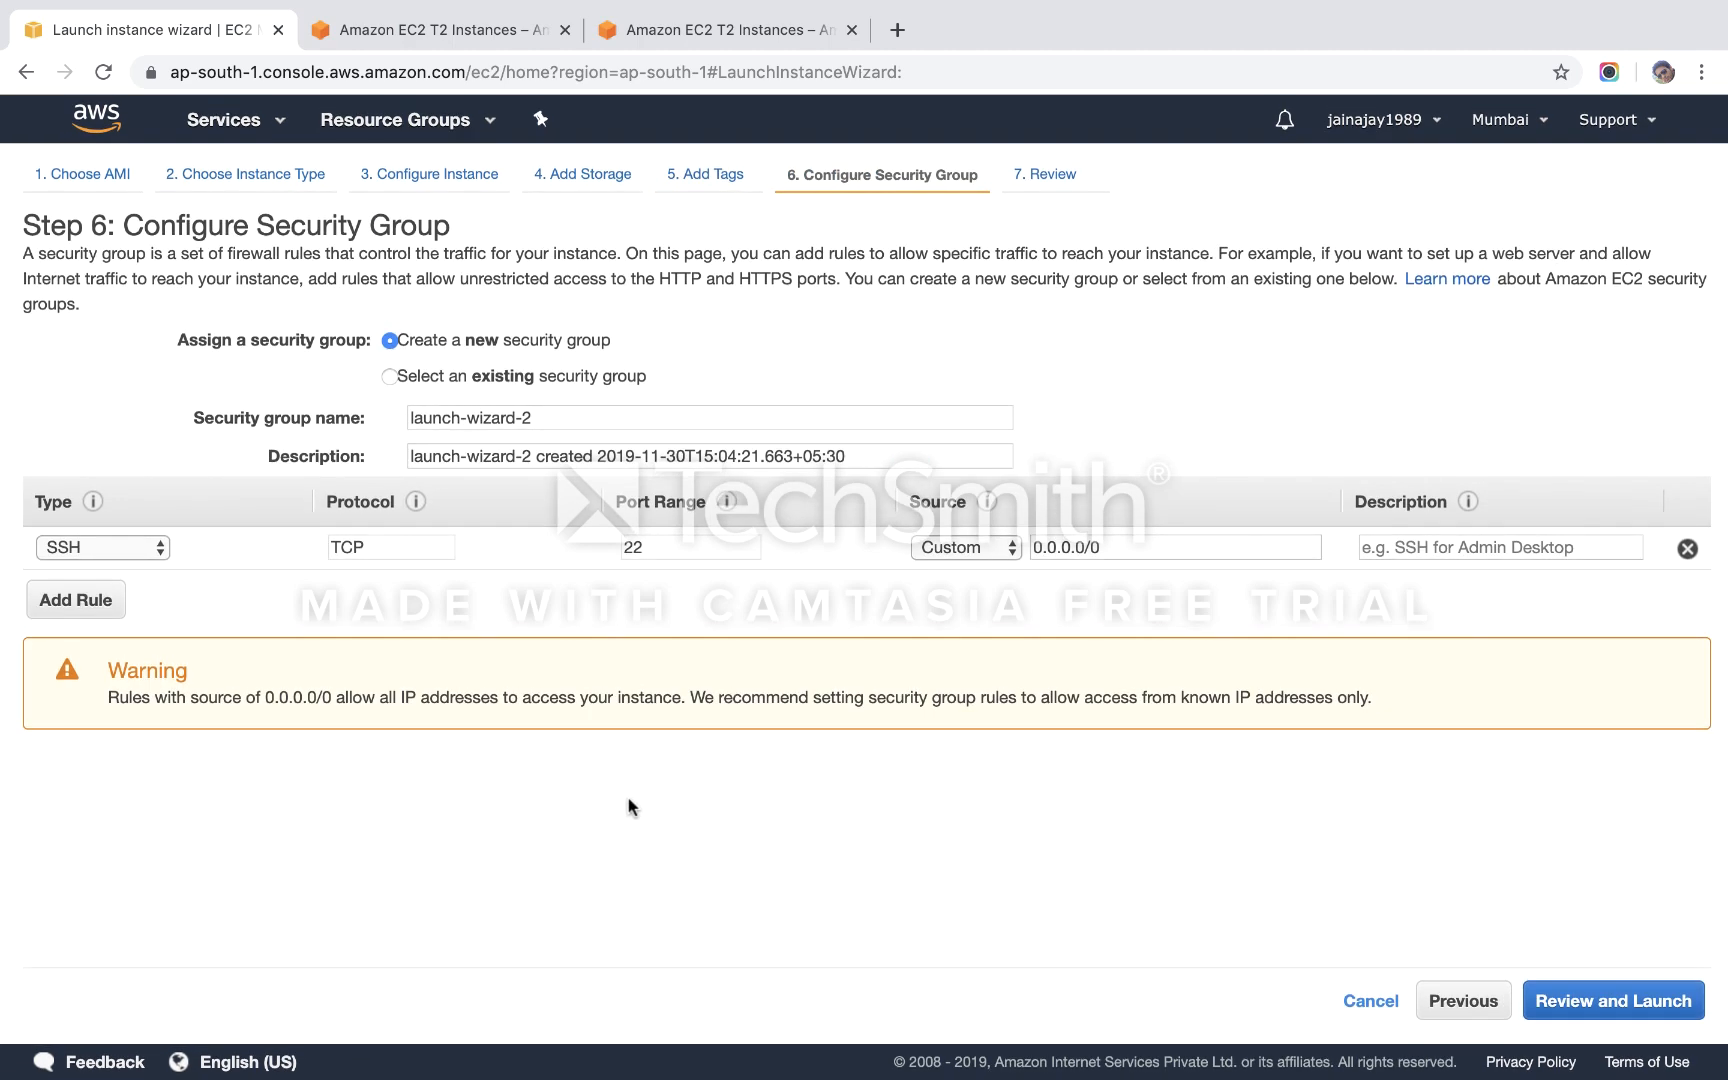
Replace the new security group's default name with Networkalgo.
left_click(578, 417)
key("super+a")
key("BackSpace")
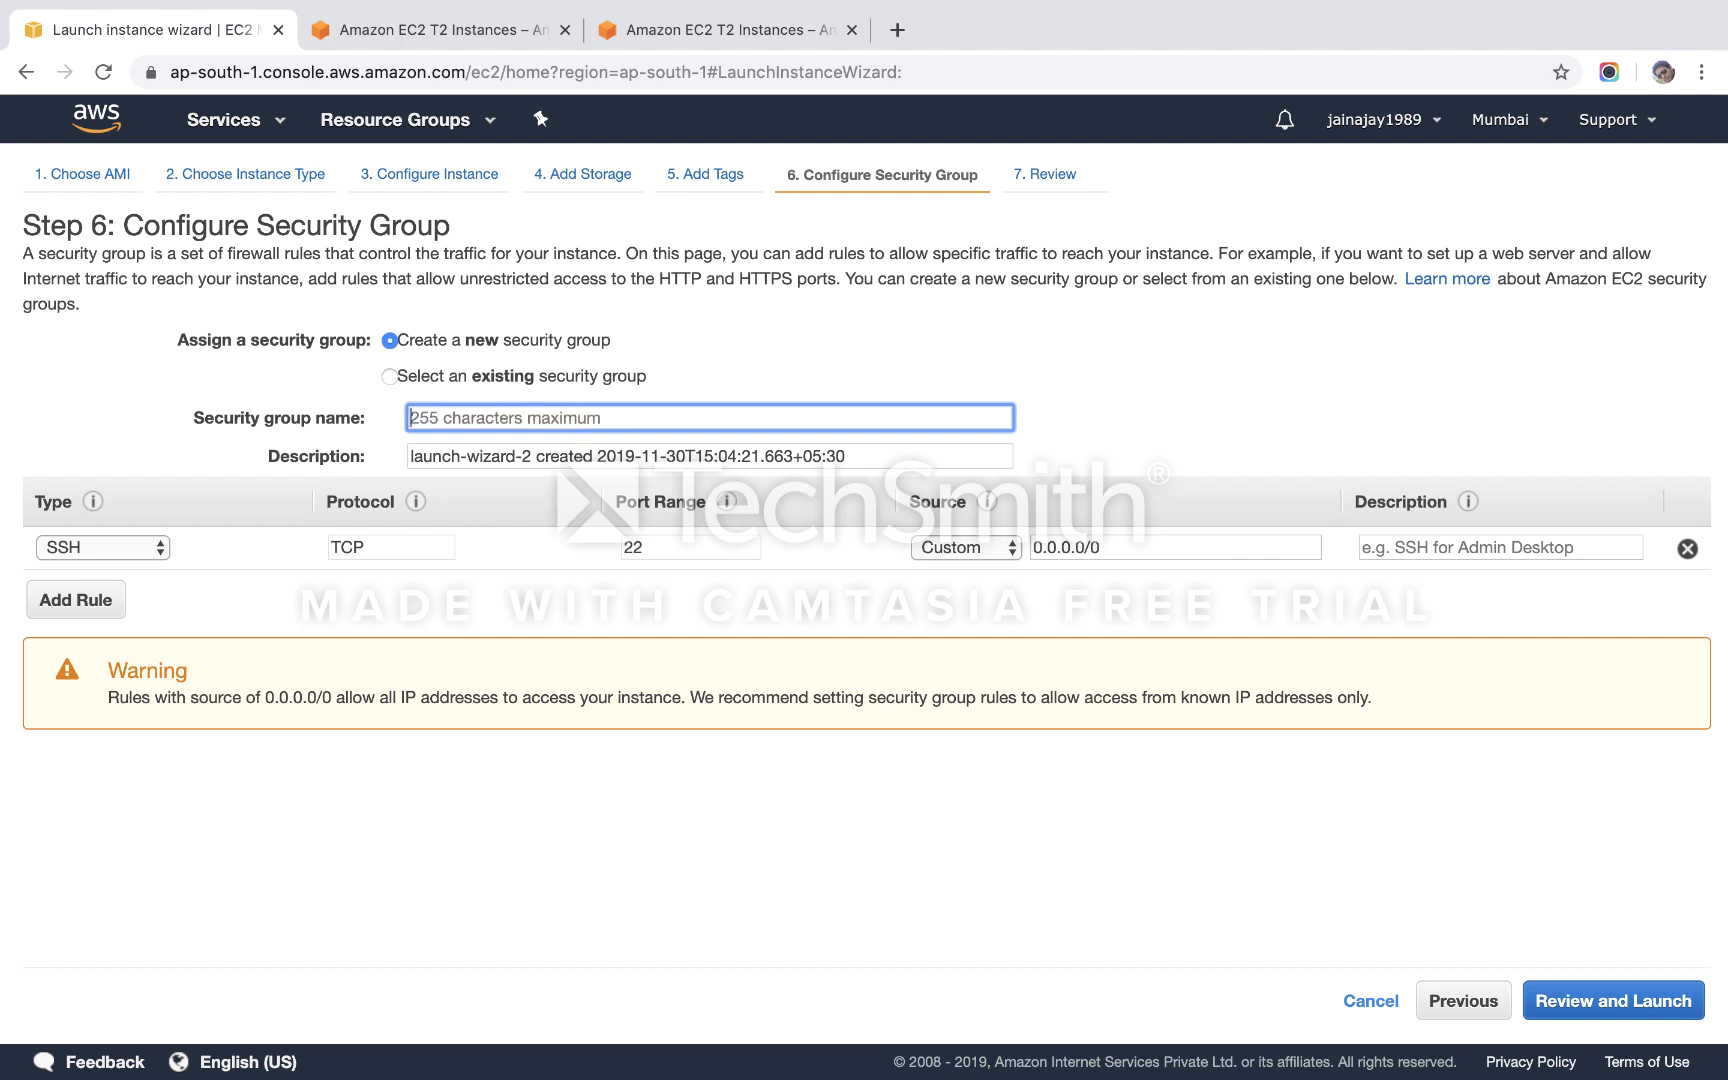
type("Networkag")
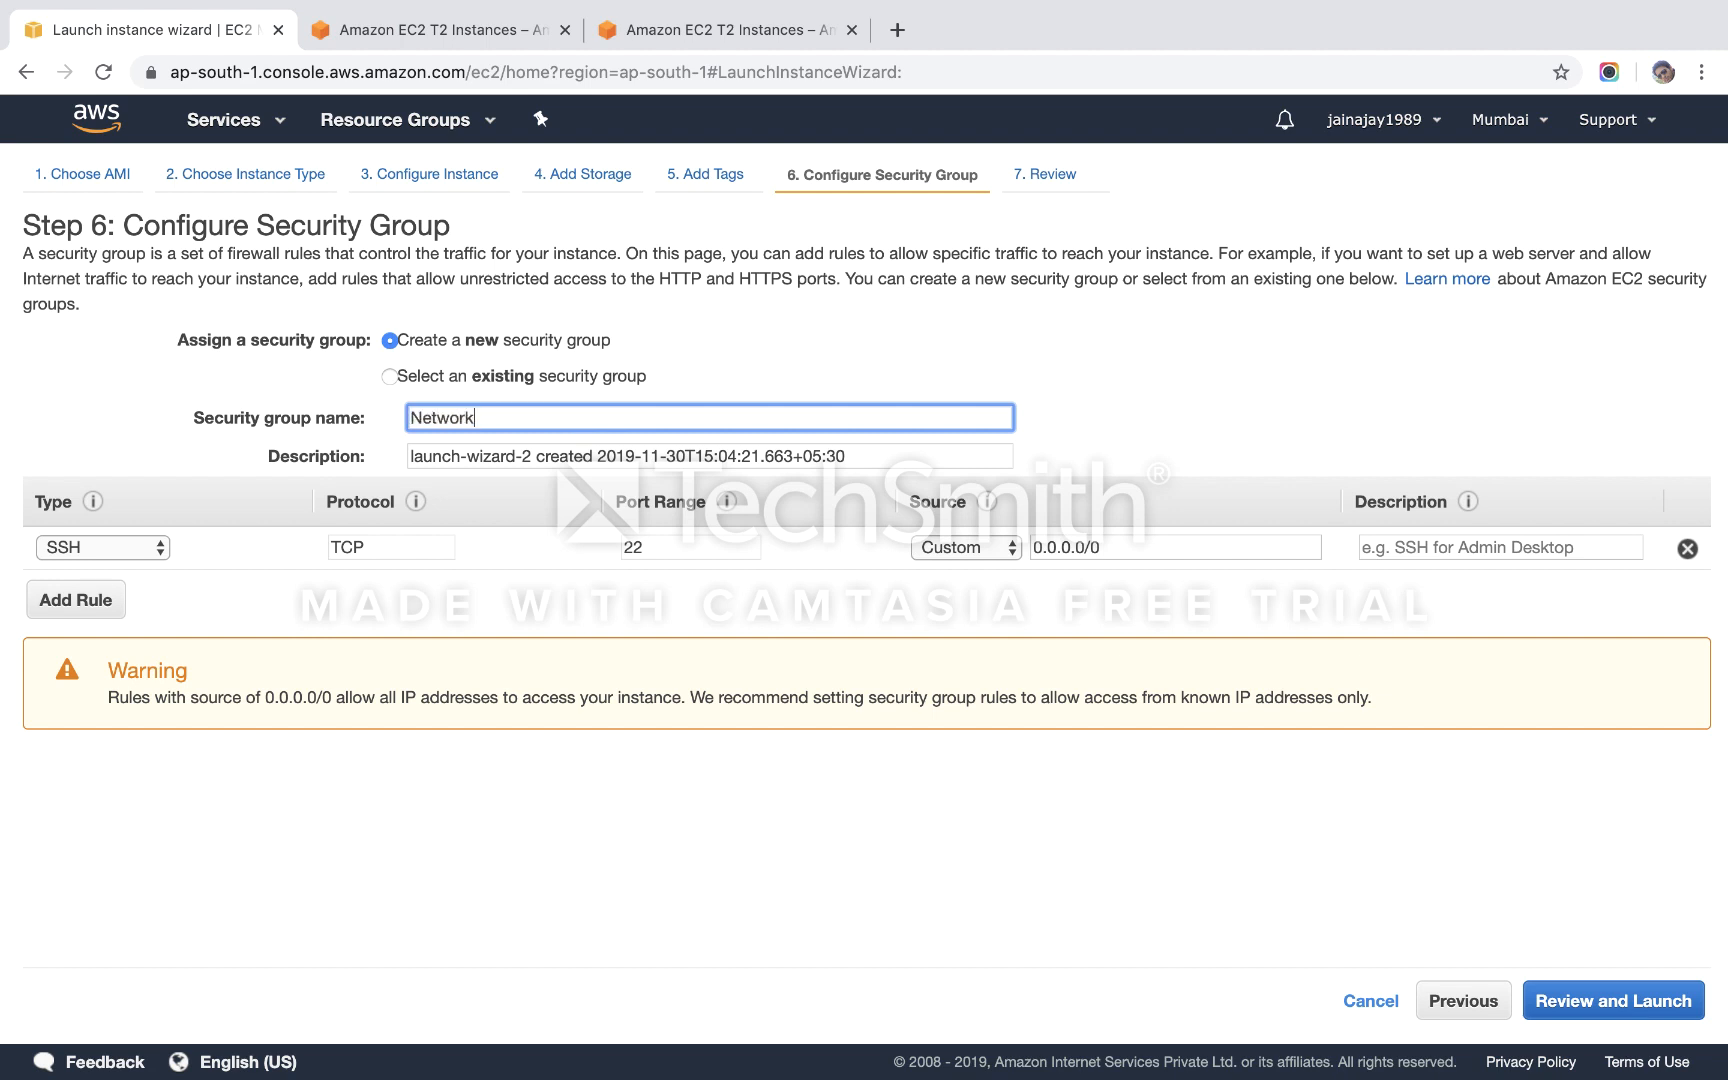
key("BackSpace")
type("log")
key("BackSpace")
key("BackSpace")
type("go")
Add two rules to the security group, one of type HTTP and one of type HTTPS.
left_click(72, 612)
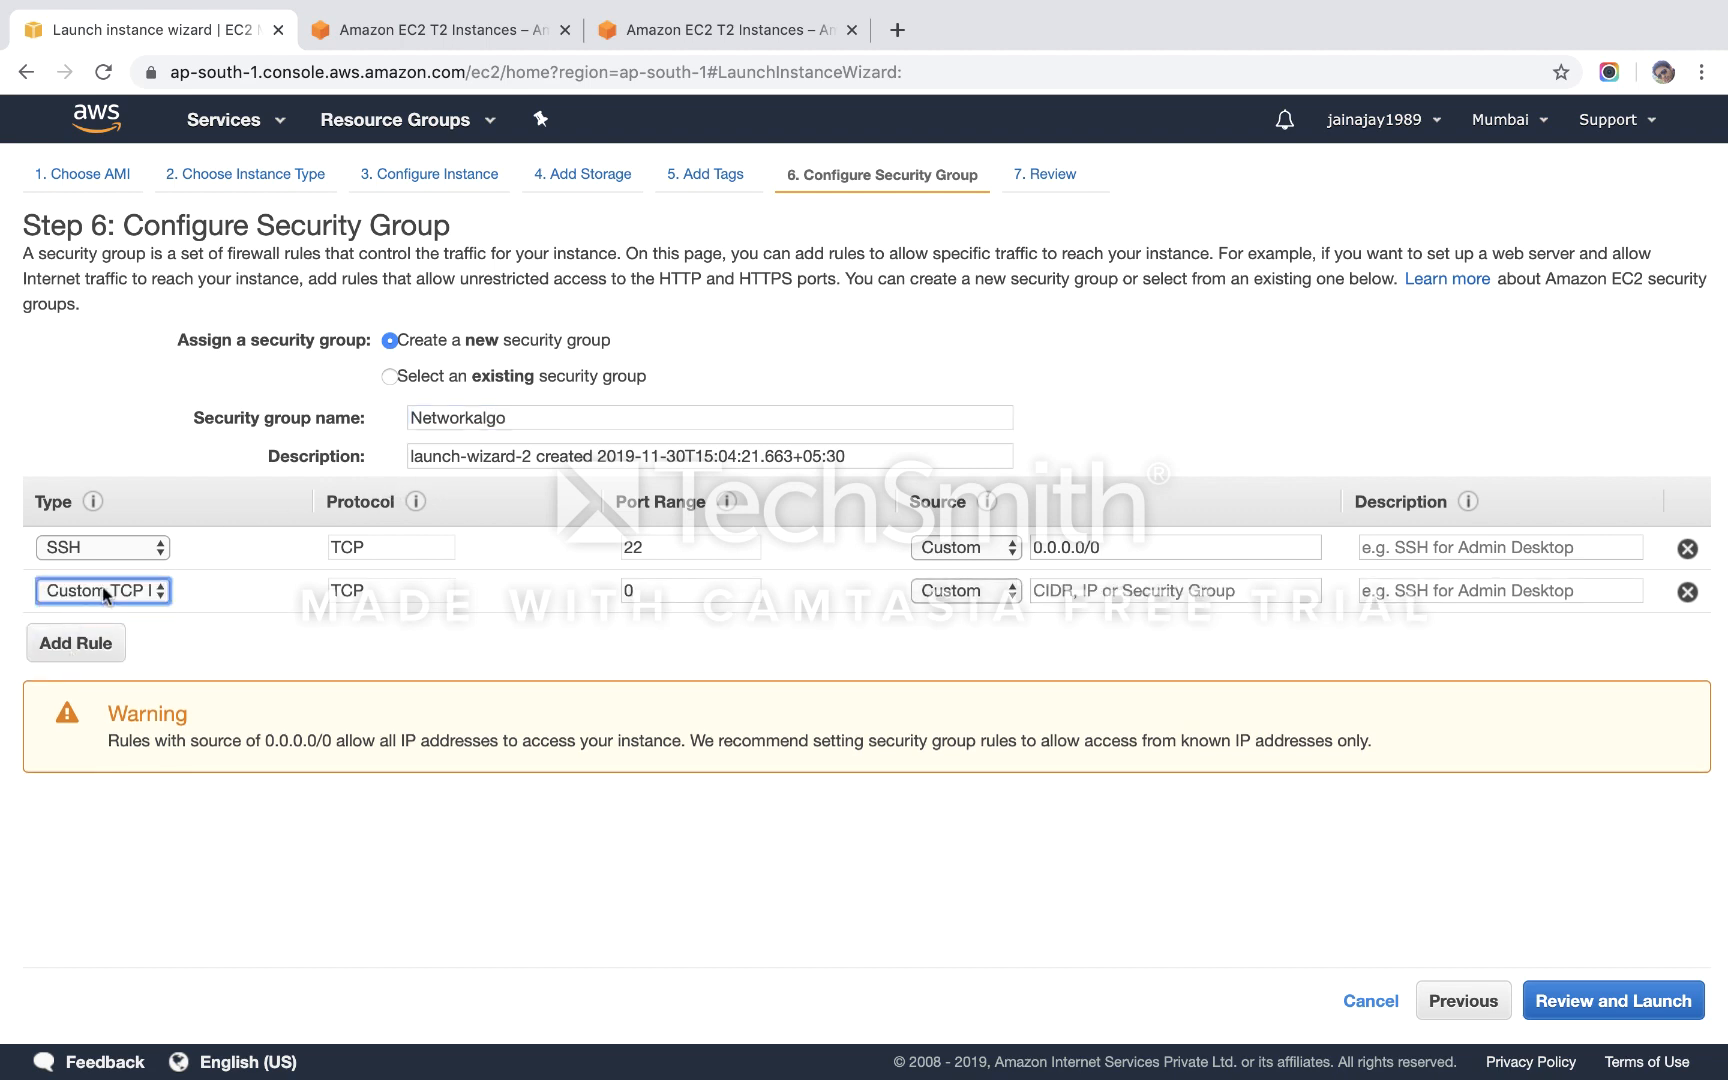
left_click(103, 588)
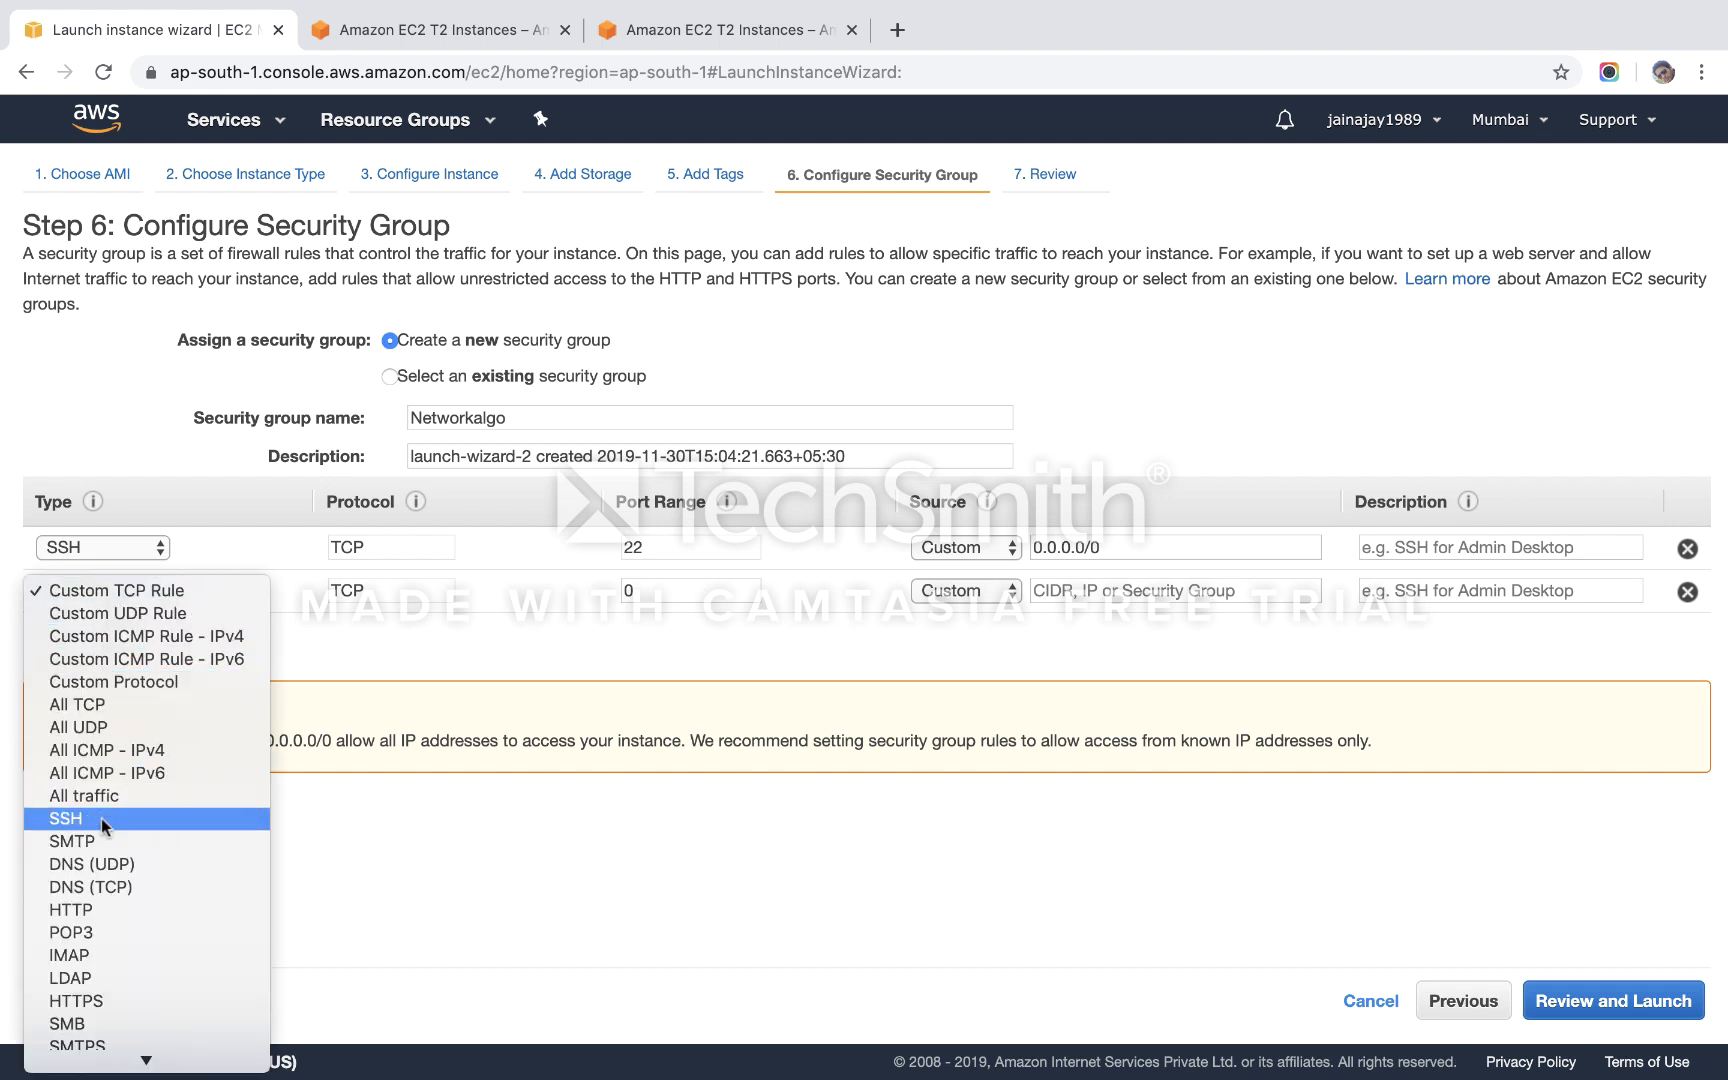
left_click(115, 908)
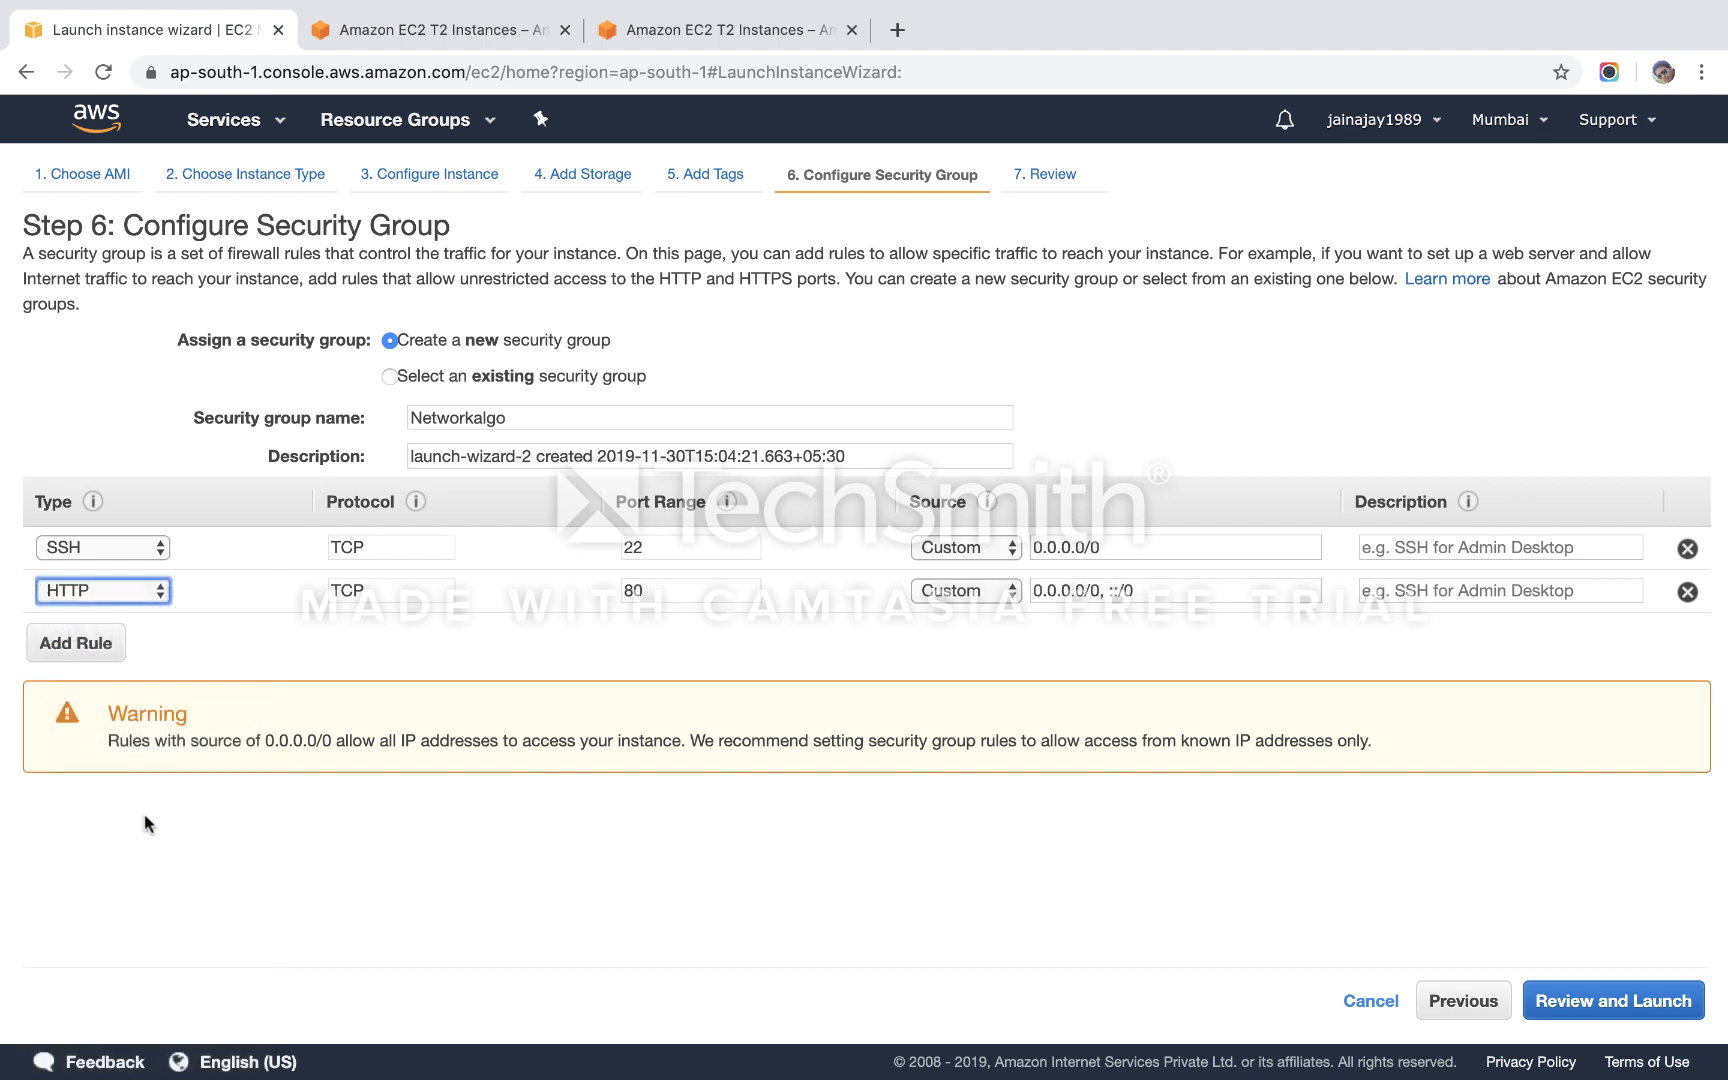
left_click(88, 648)
left_click(84, 634)
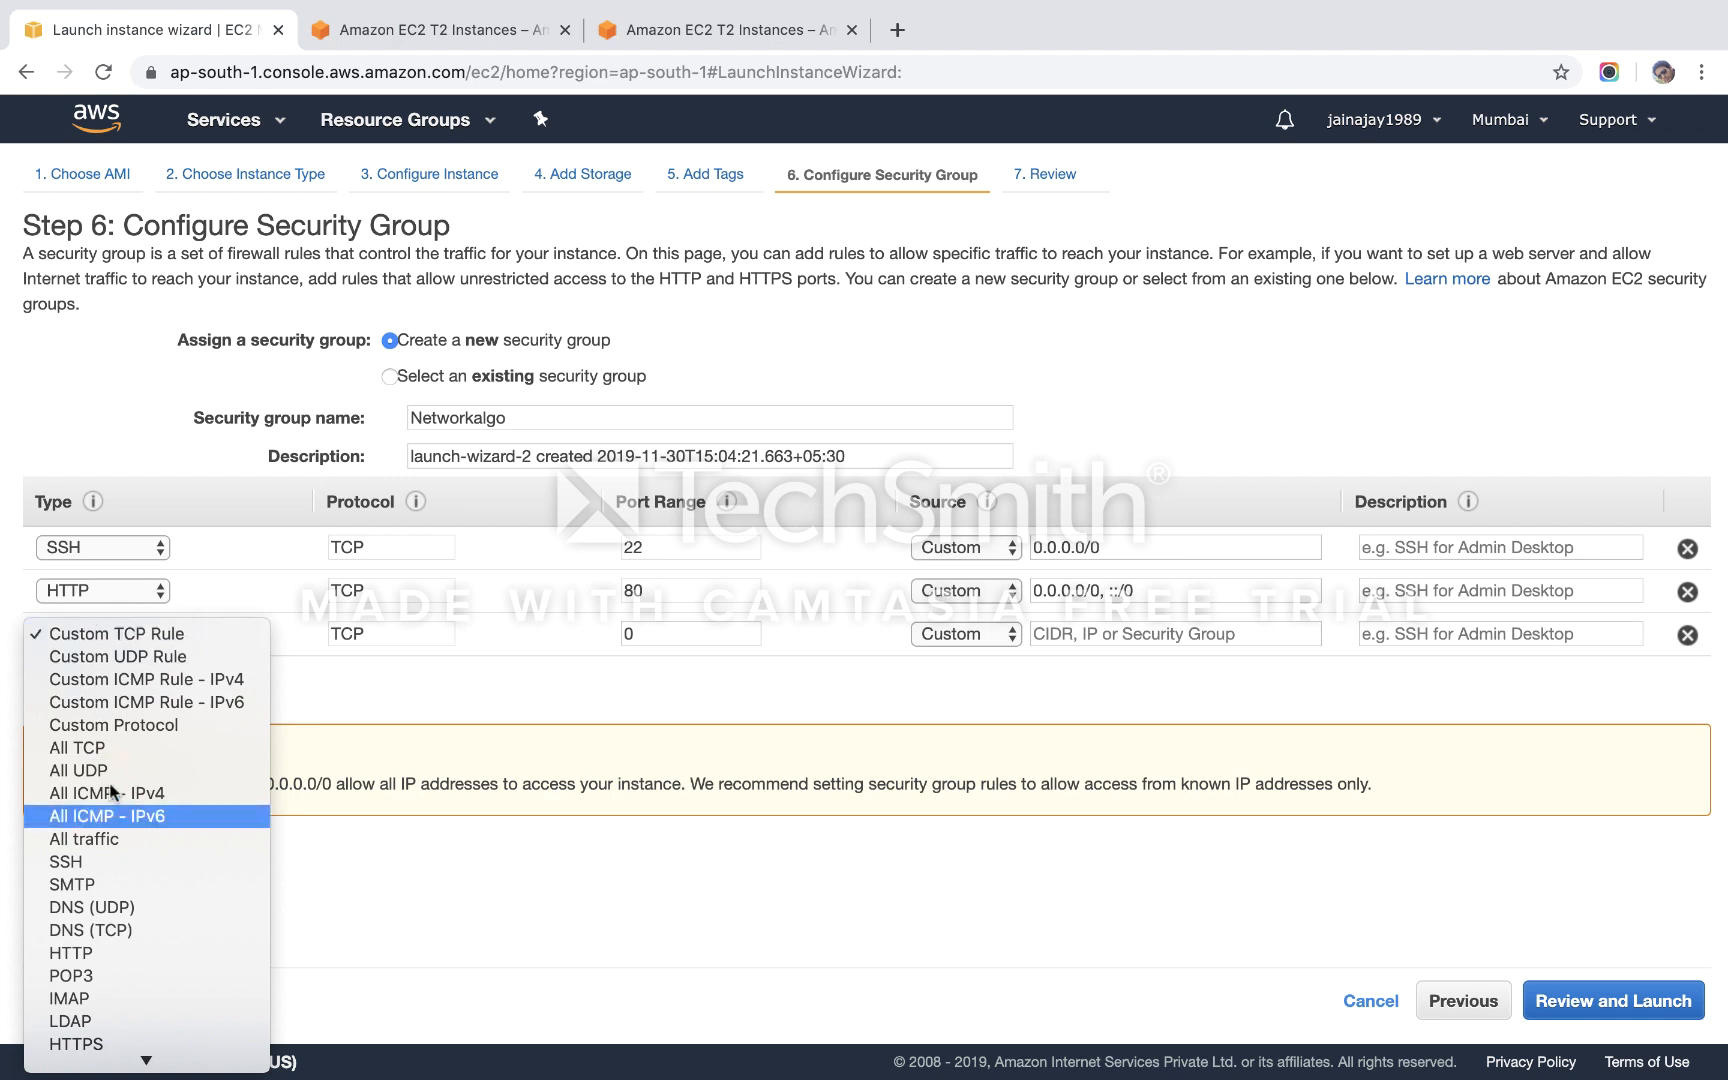
scroll(112, 976, "down", 2)
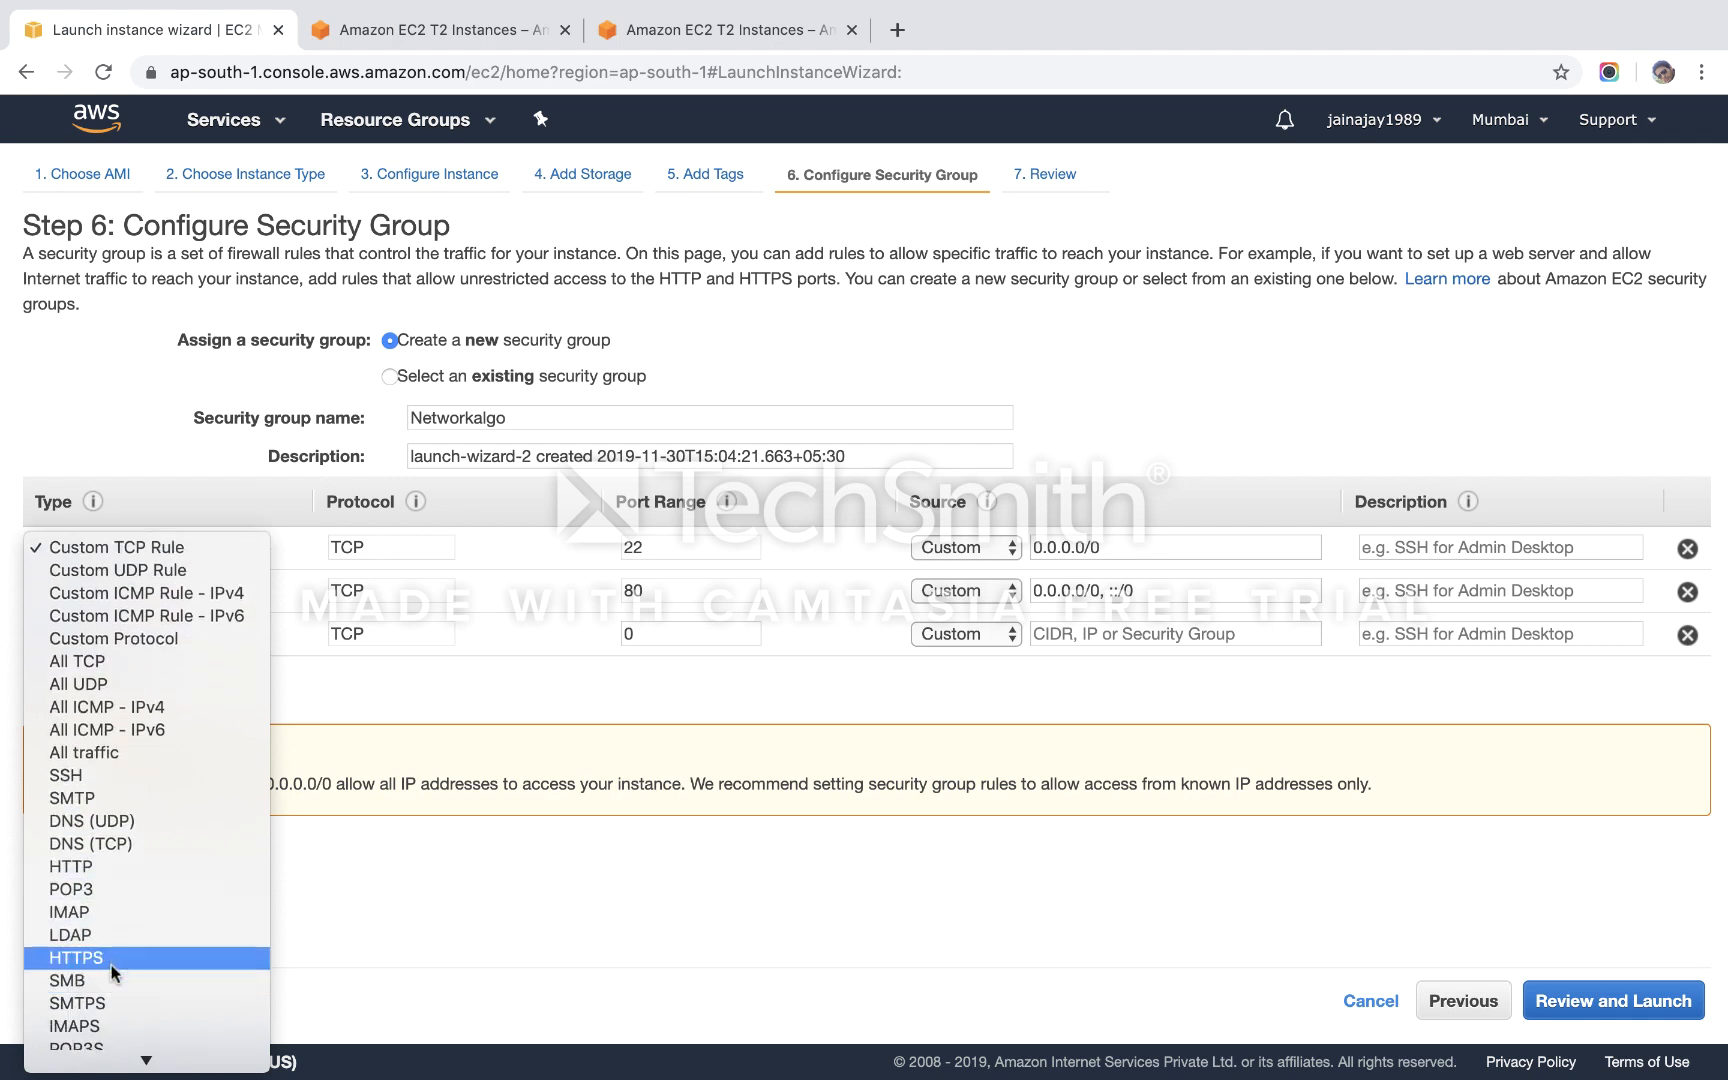
left_click(112, 860)
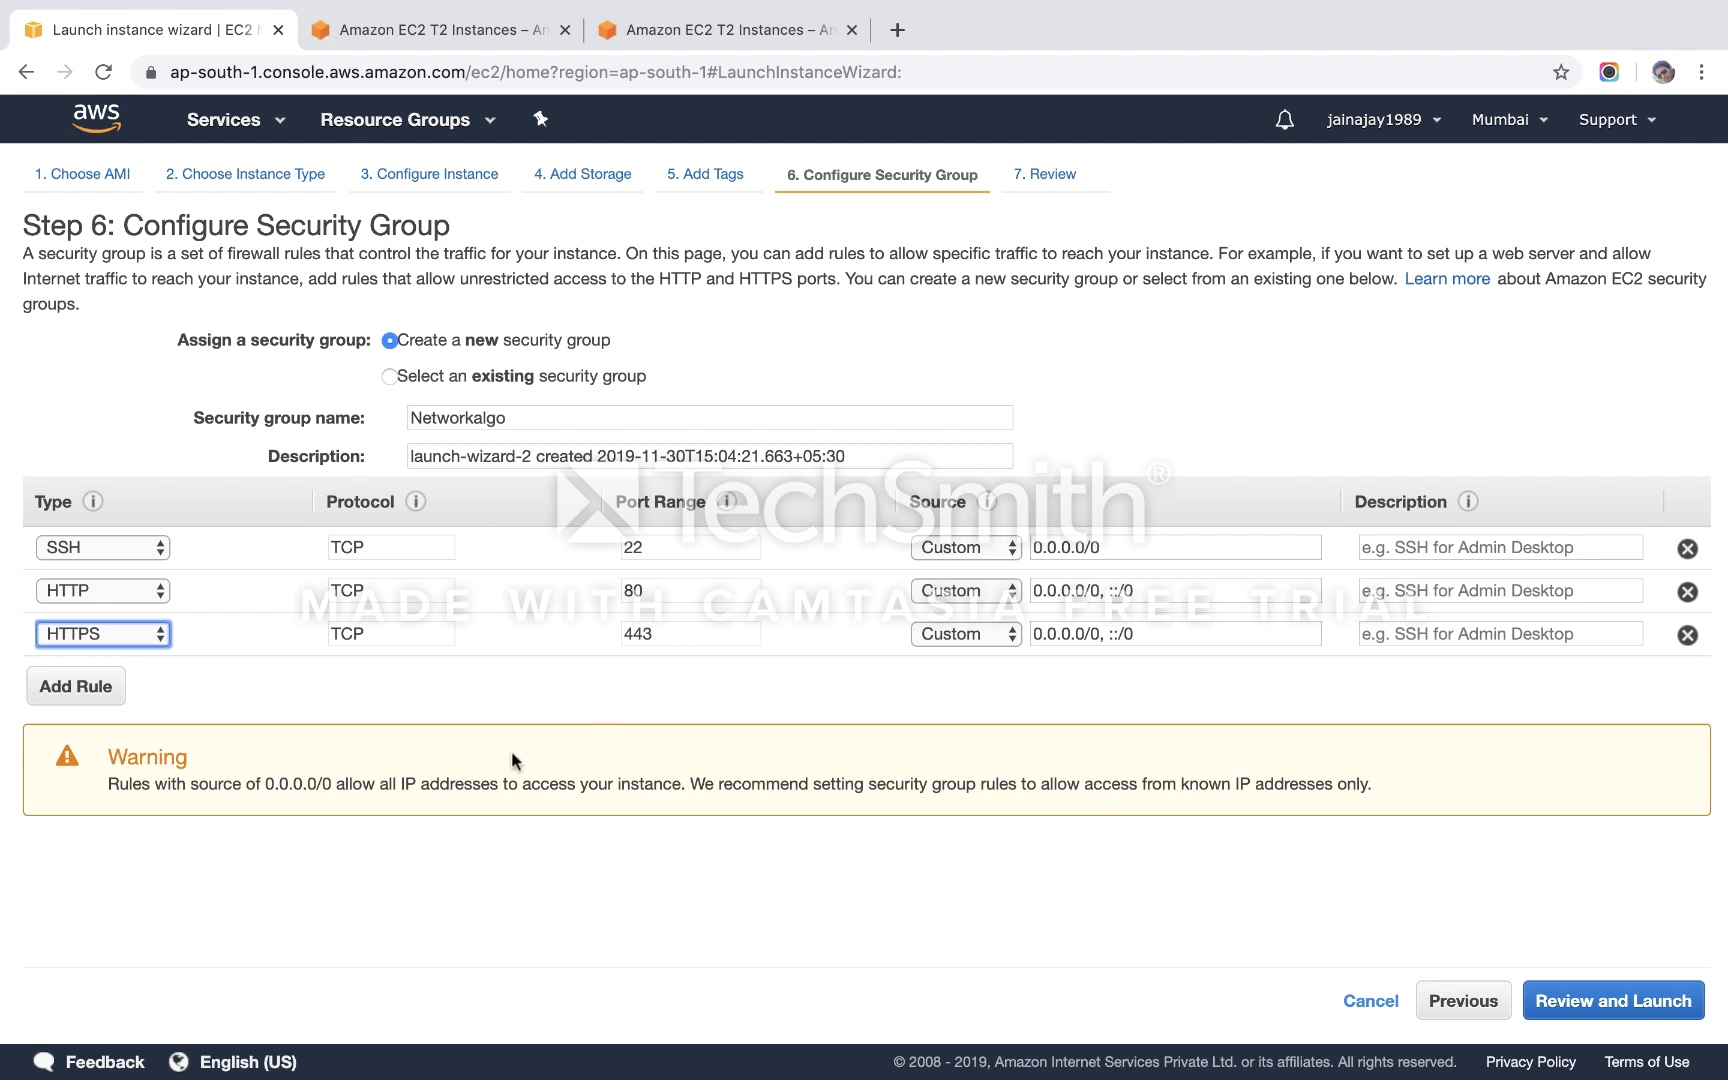
Replace the security group's default description with NetworkAlgo Webserver.
left_click(874, 446)
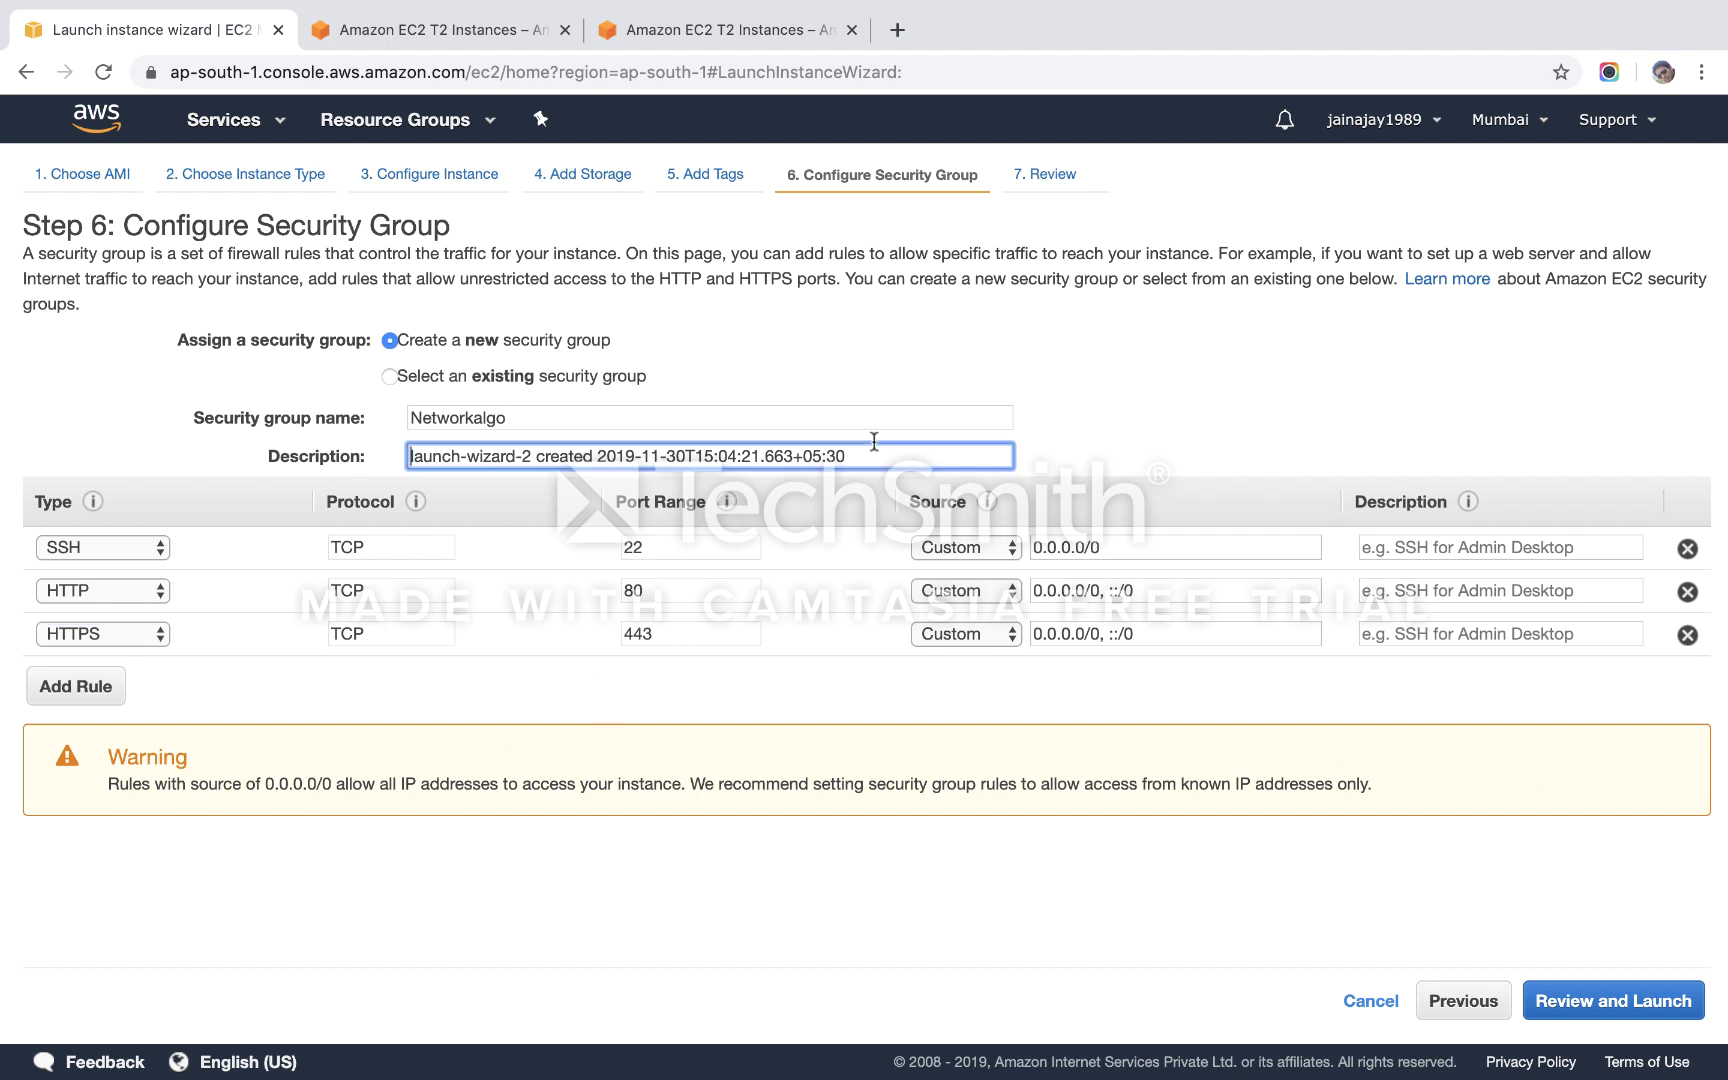
double_click(874, 446)
triple_click(874, 446)
key("BackSpace")
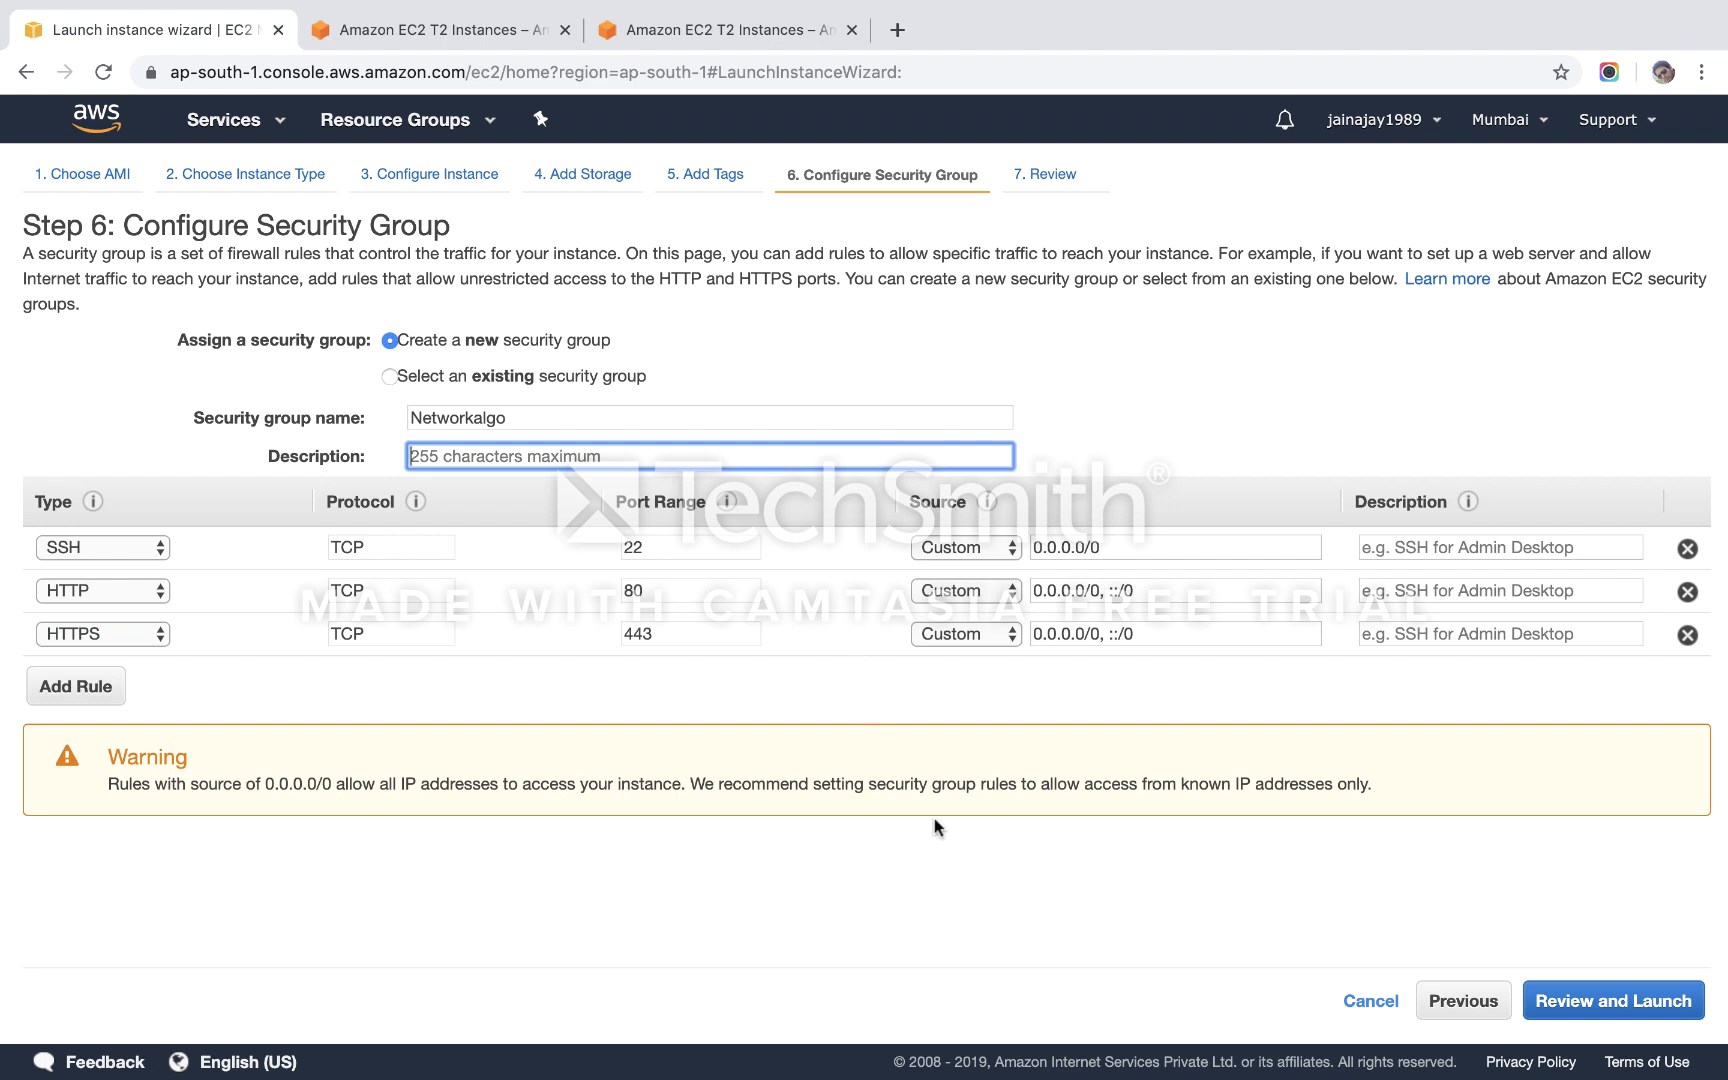
type("Networkalgo")
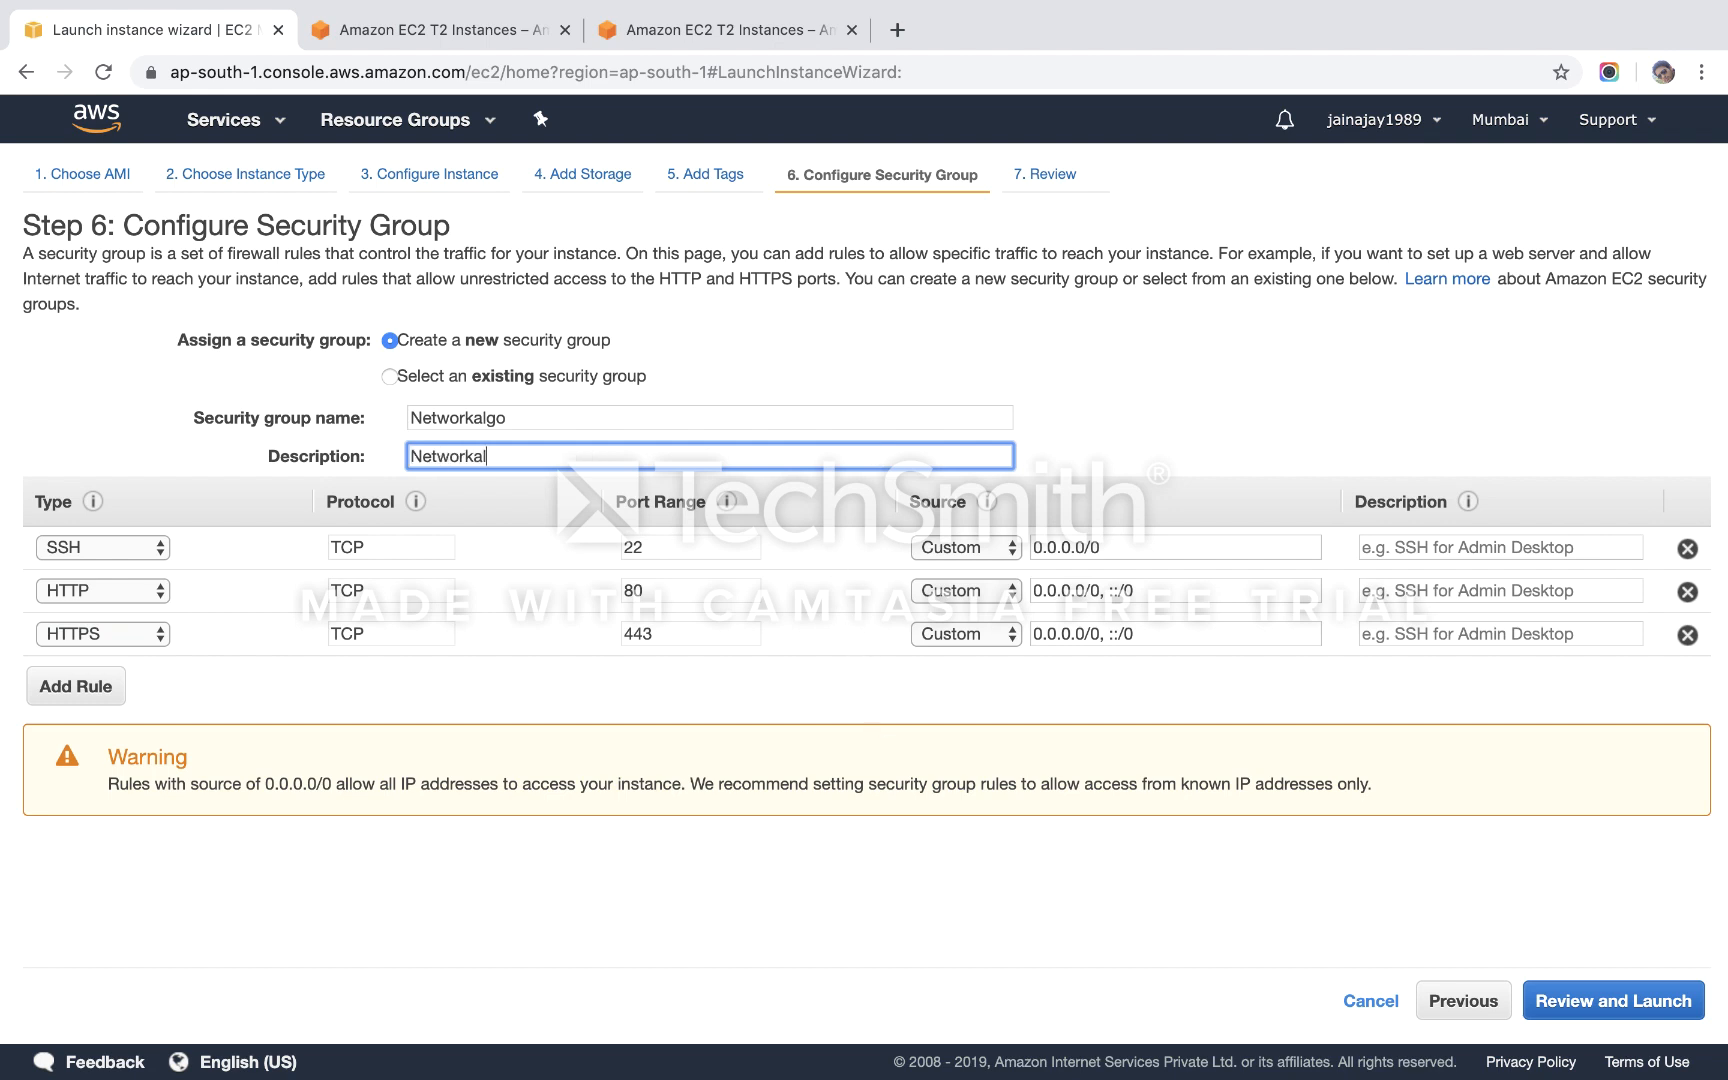
key("BackSpace")
key("BackSpace")
key("BackSpace")
key("BackSpace")
key("BackSpace")
type("Algo Webserver")
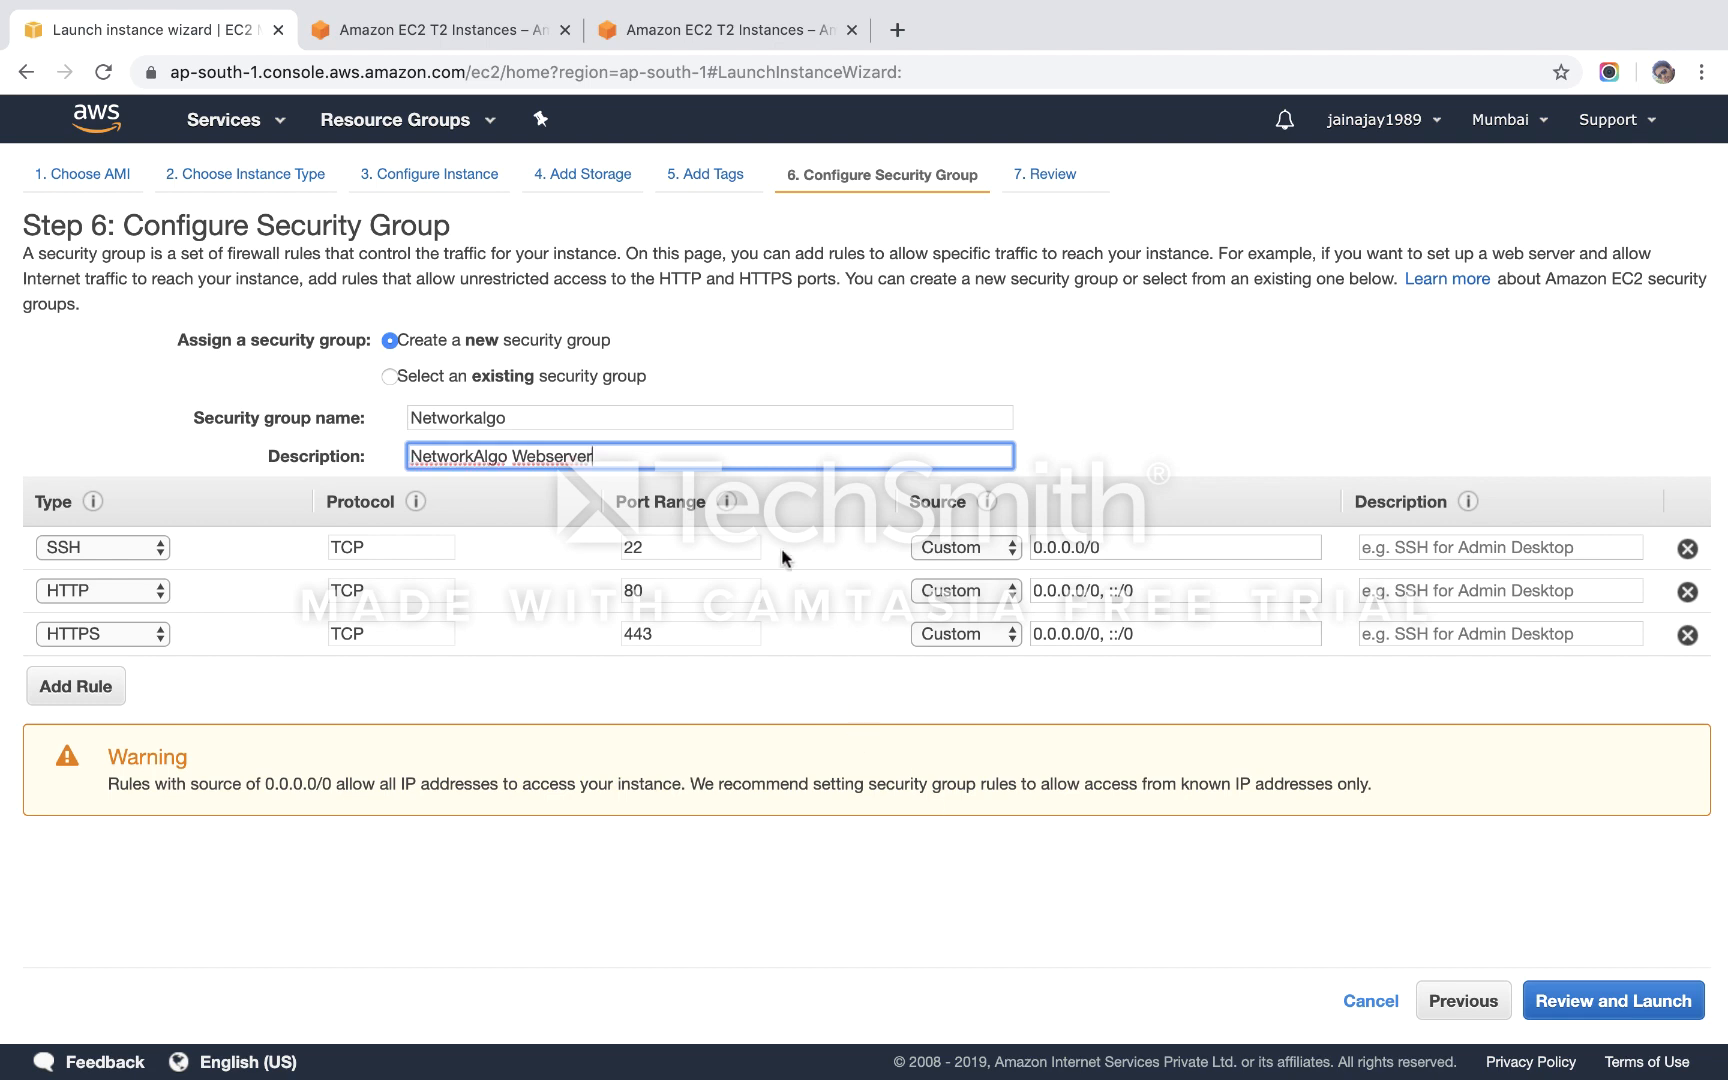
Change the security group name to NetworkAlgo Webserver and continue to the launch review.
left_click(484, 421)
key("BackSpace")
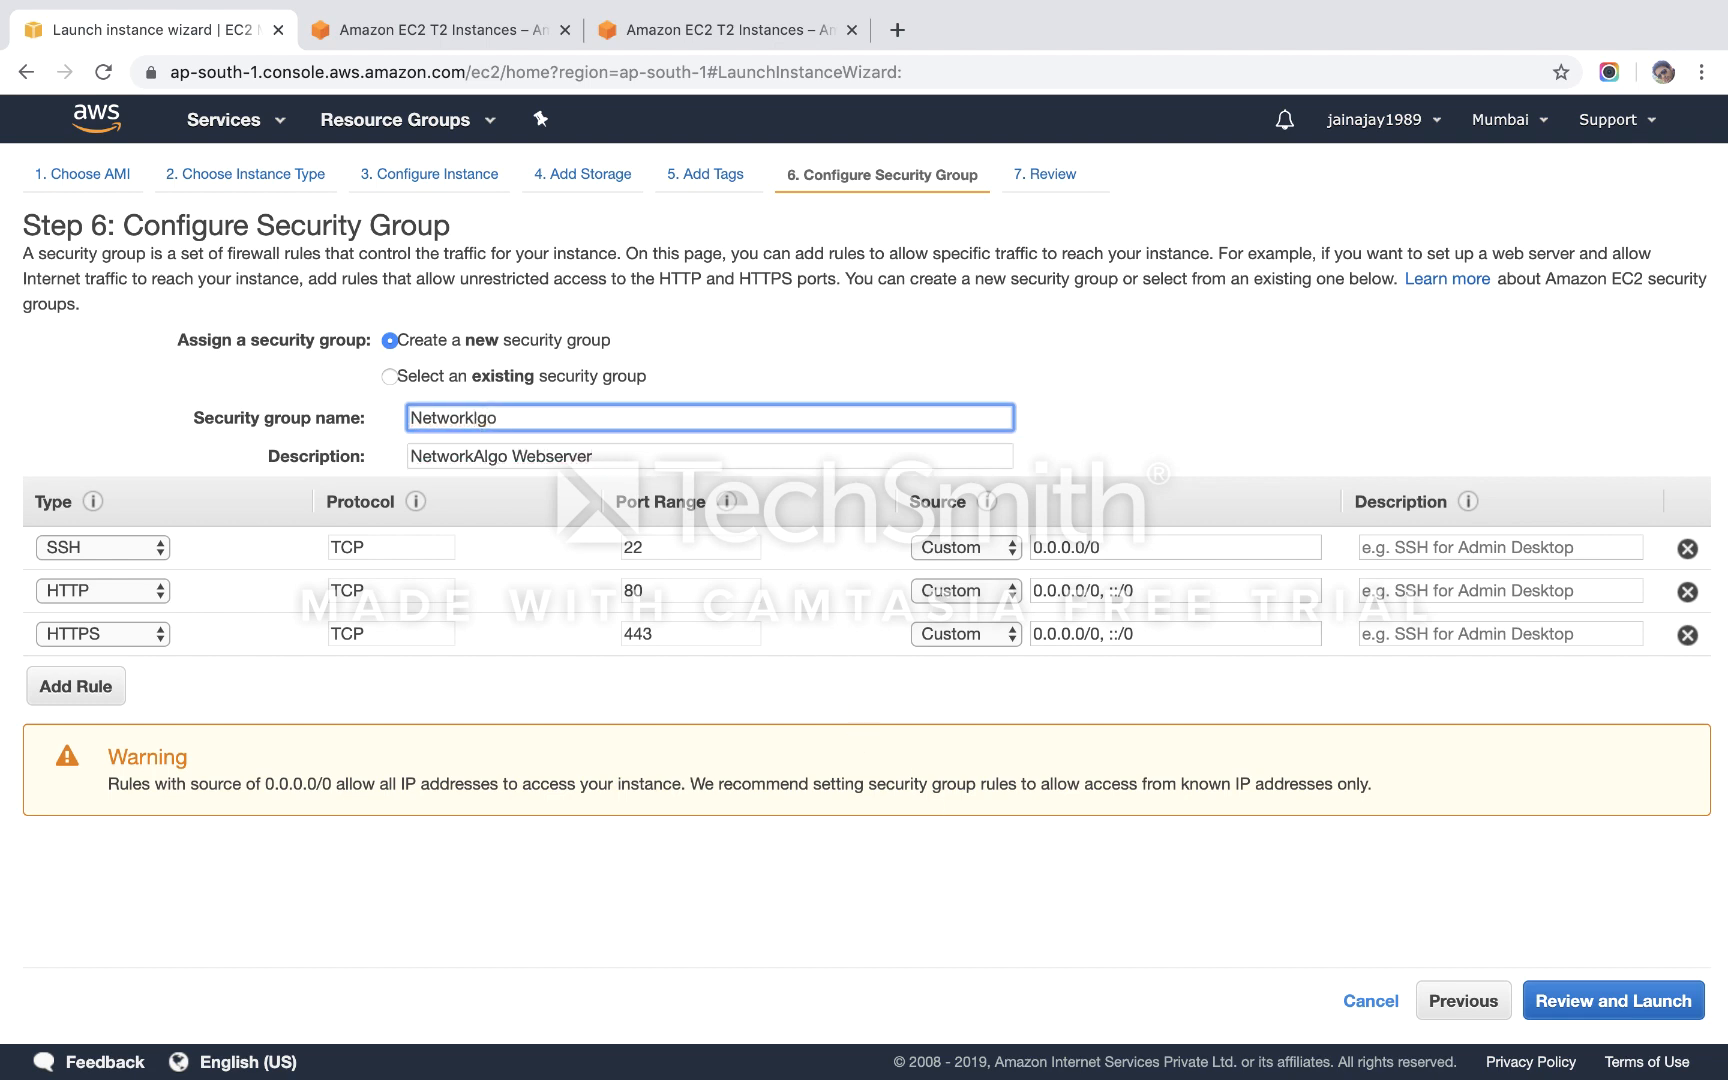
type("Algo Webserver")
left_click(1583, 999)
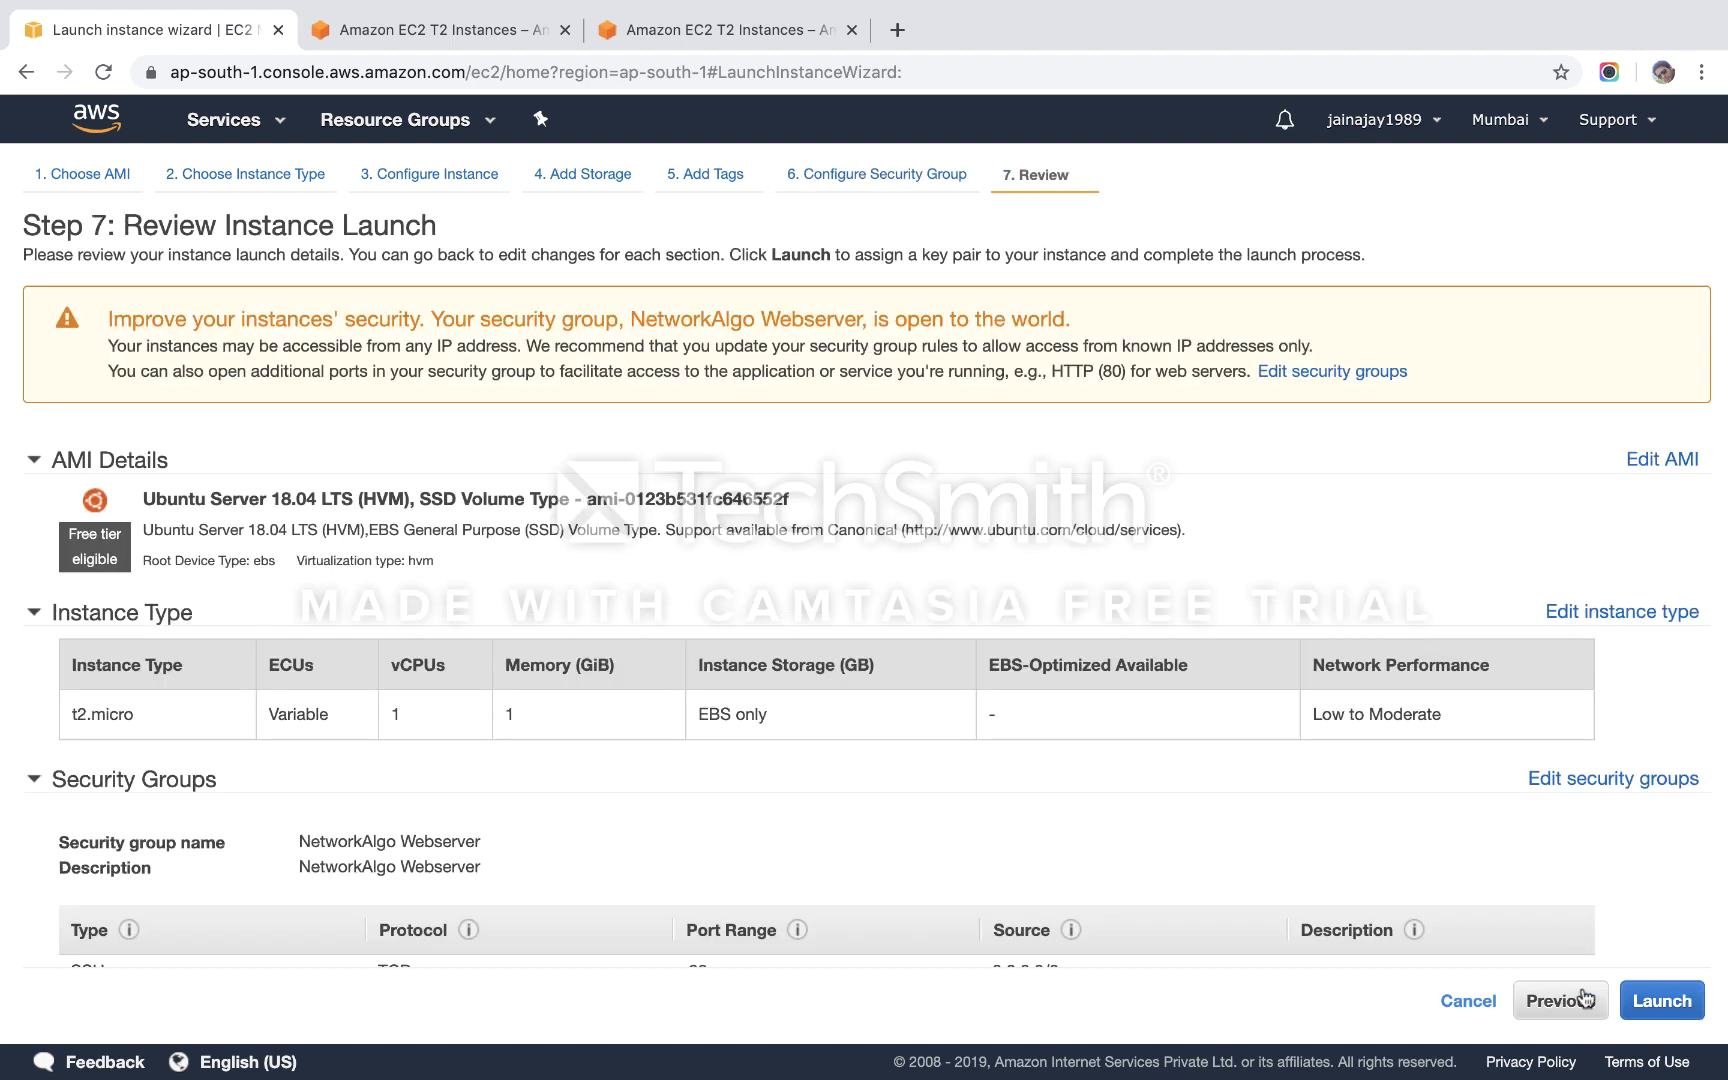
Review the AMI, instance type and security group rules, and expand the instance details to check the shutdown behavior and user data.
scroll(873, 608, "down", 3)
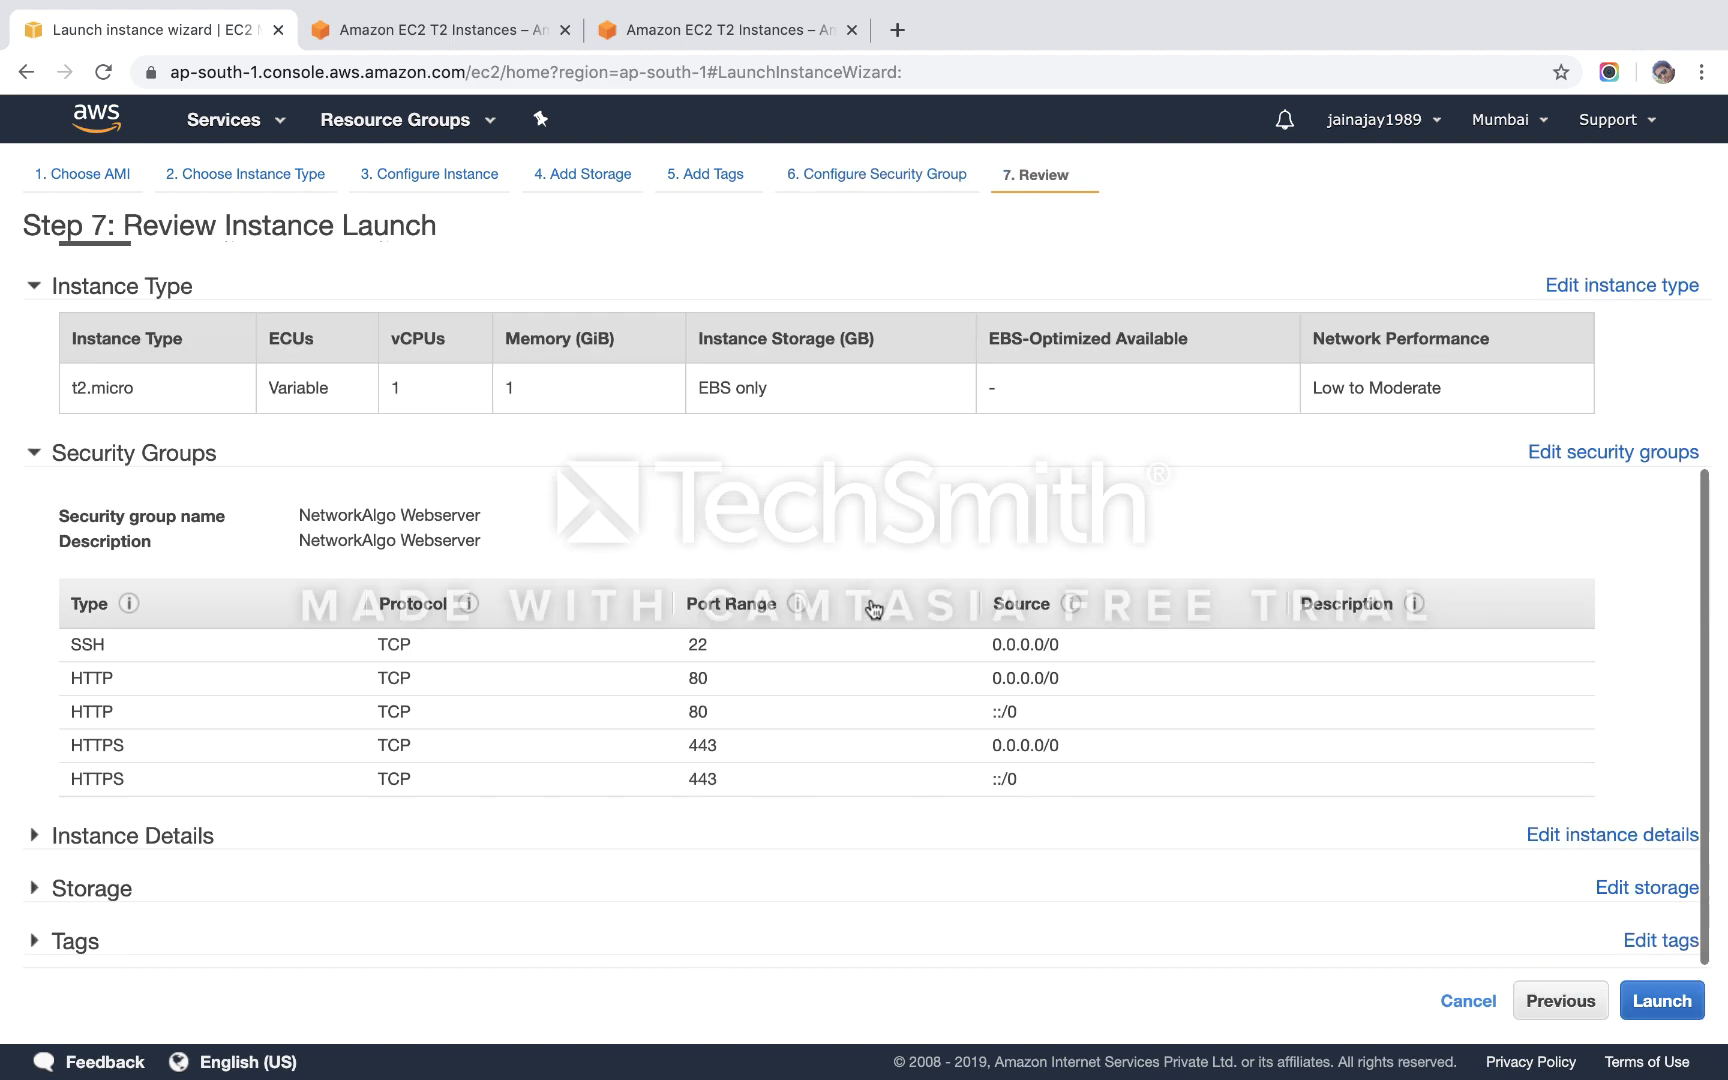
scroll(873, 608, "up", 3)
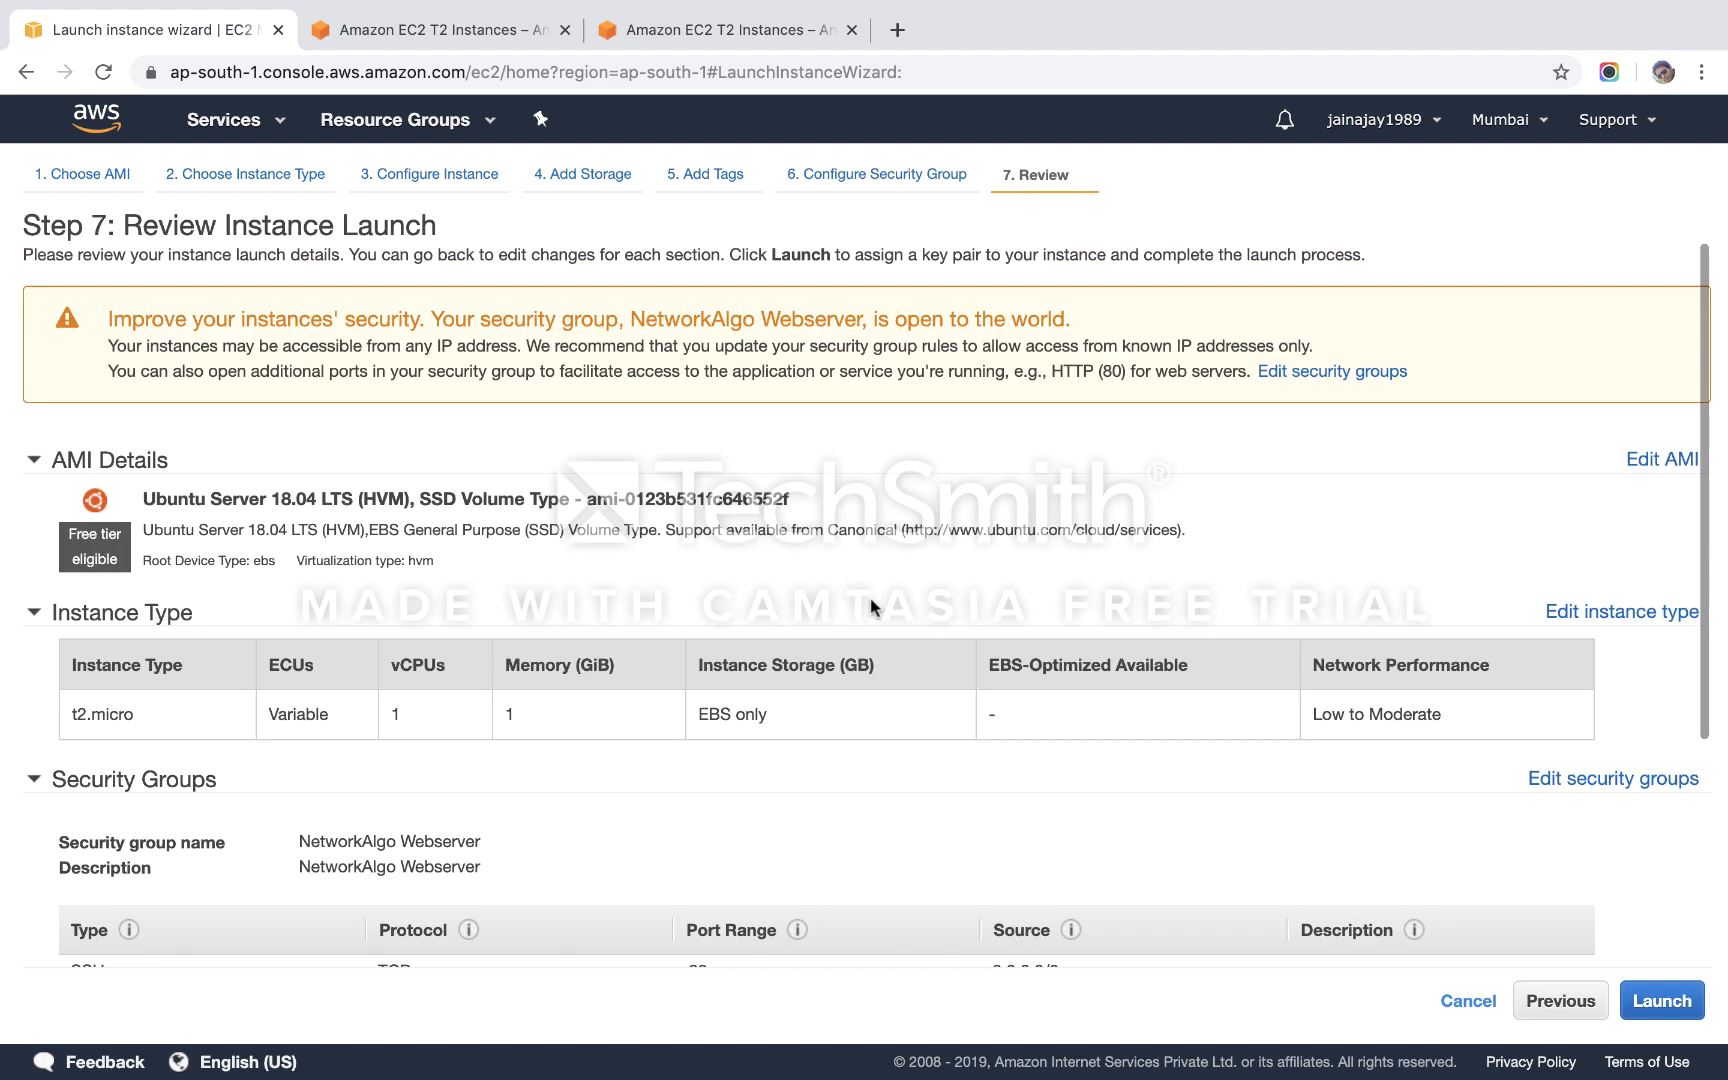
scroll(352, 593, "down", 1)
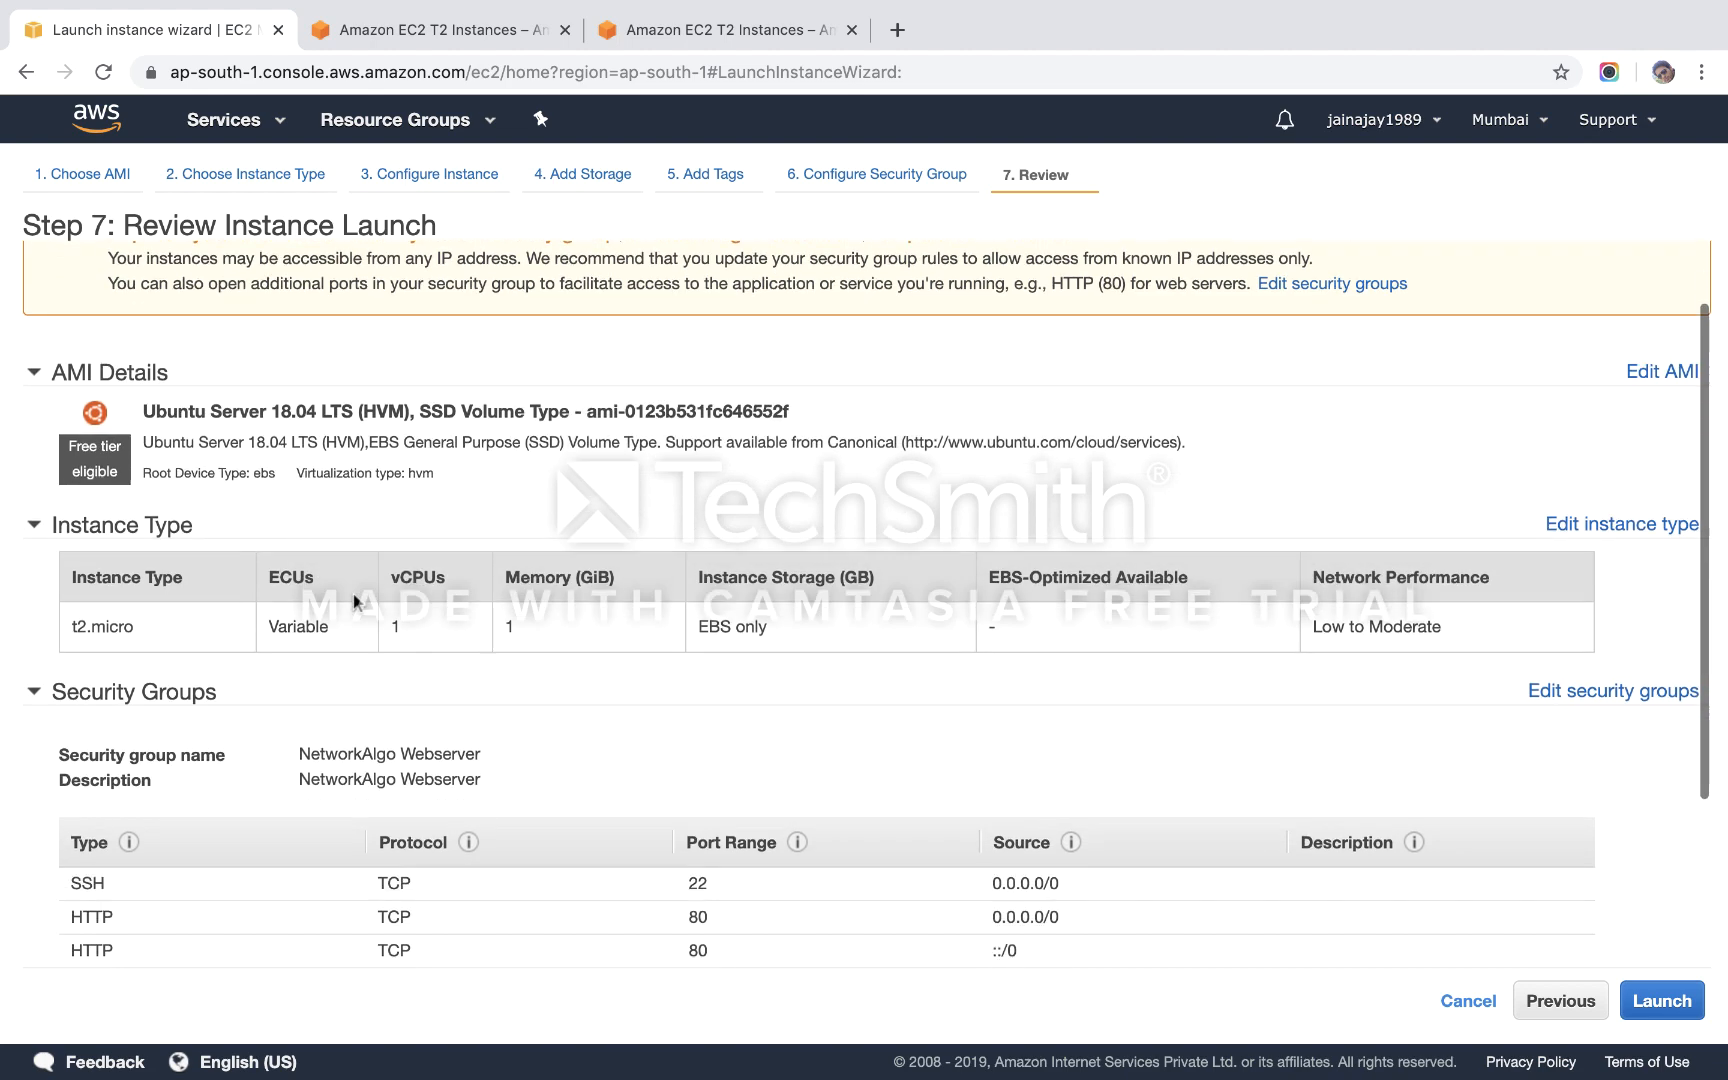
scroll(330, 706, "down", 3)
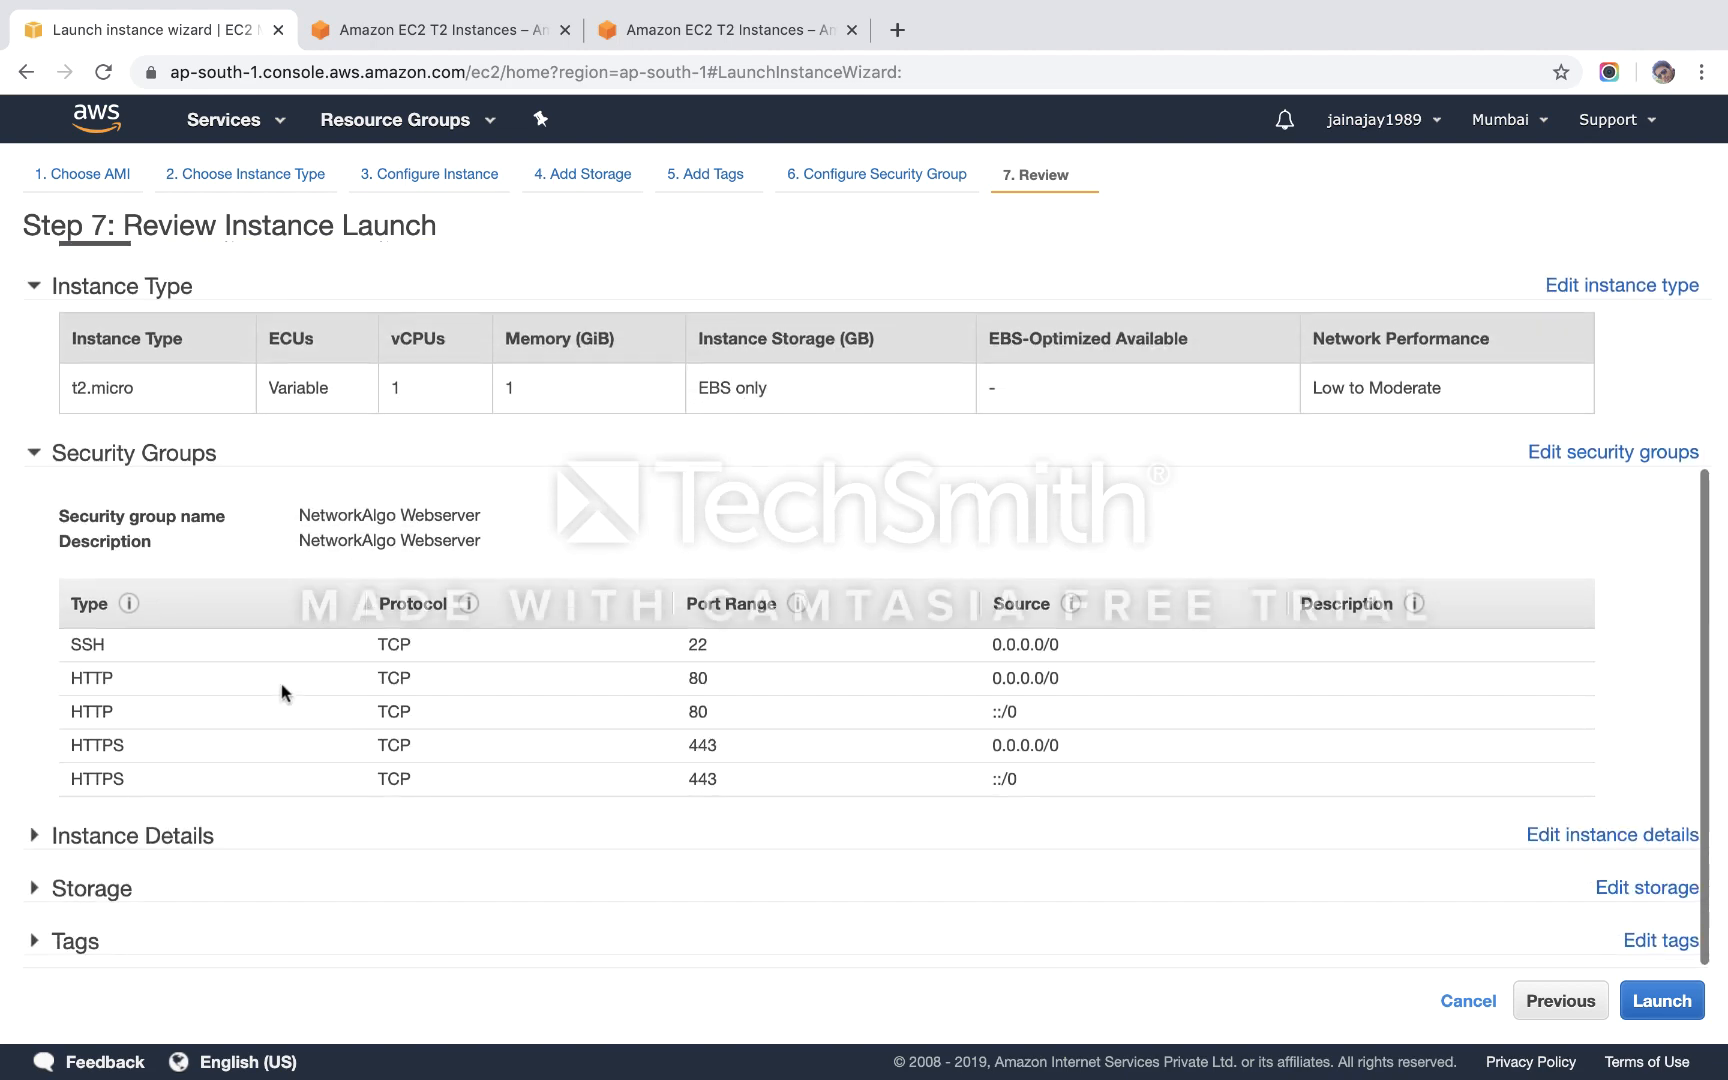
left_click(165, 834)
scroll(165, 834, "down", 5)
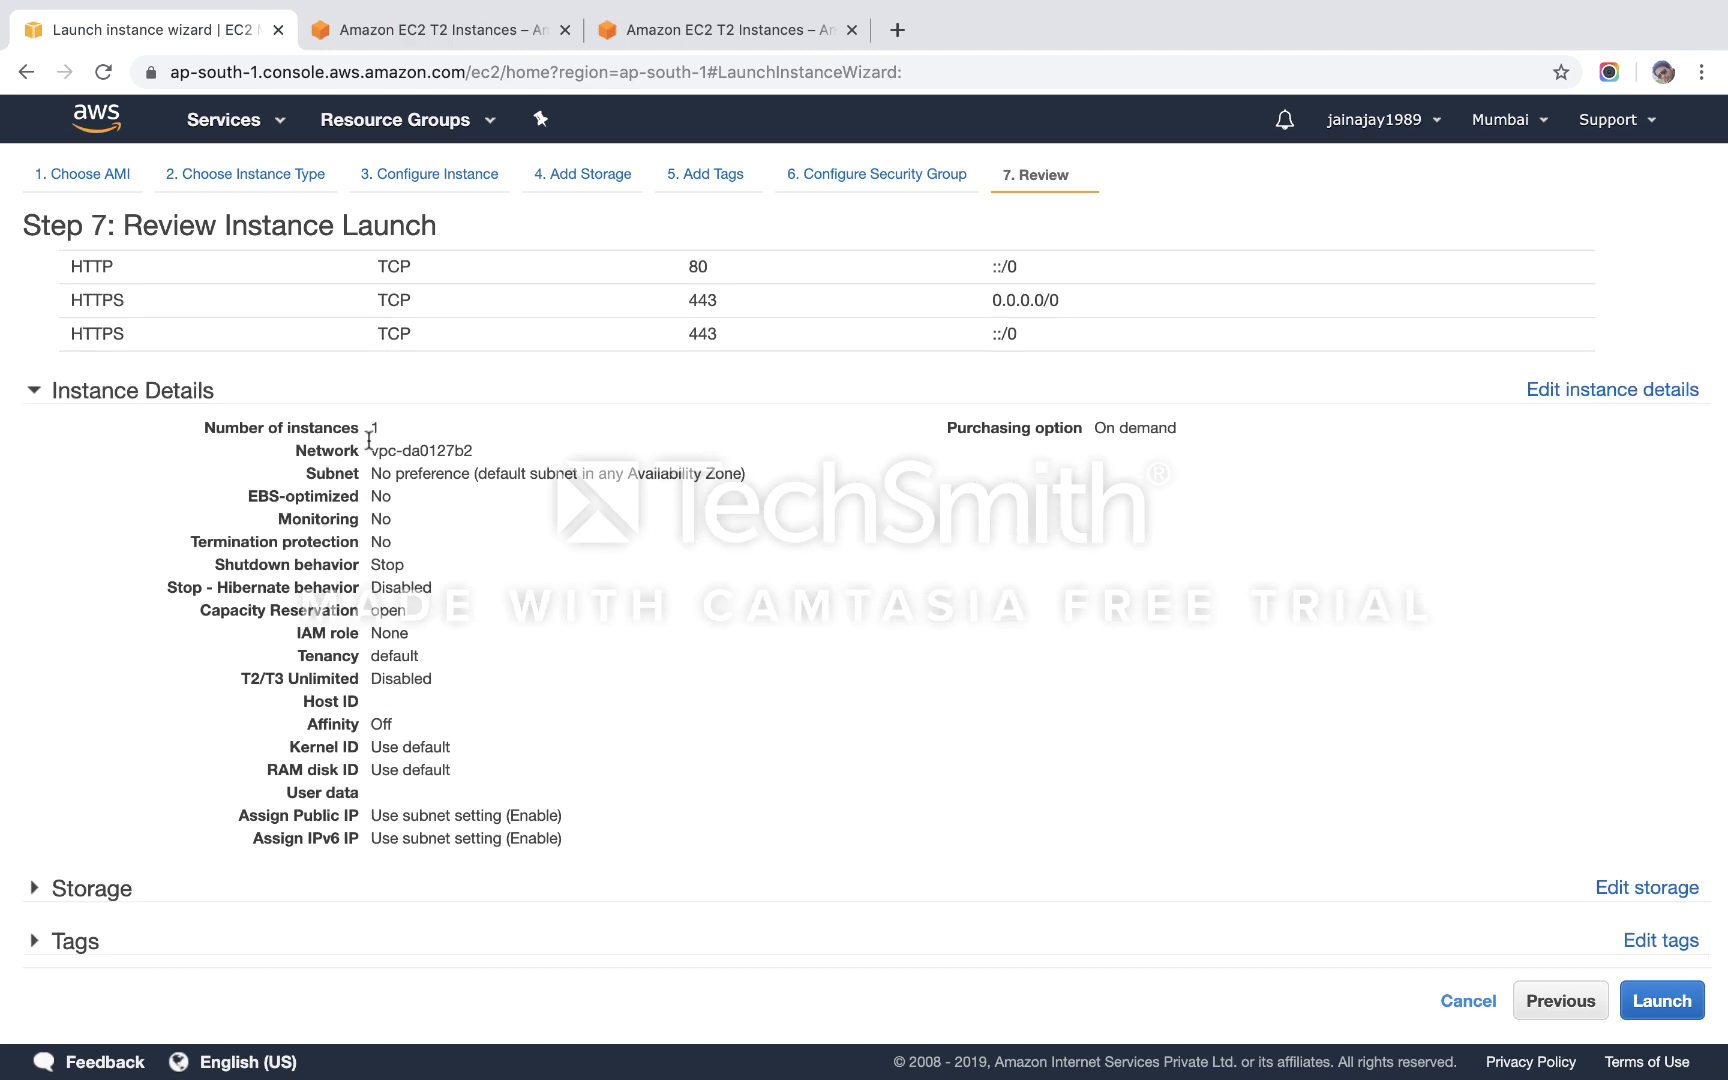
triple_click(273, 568)
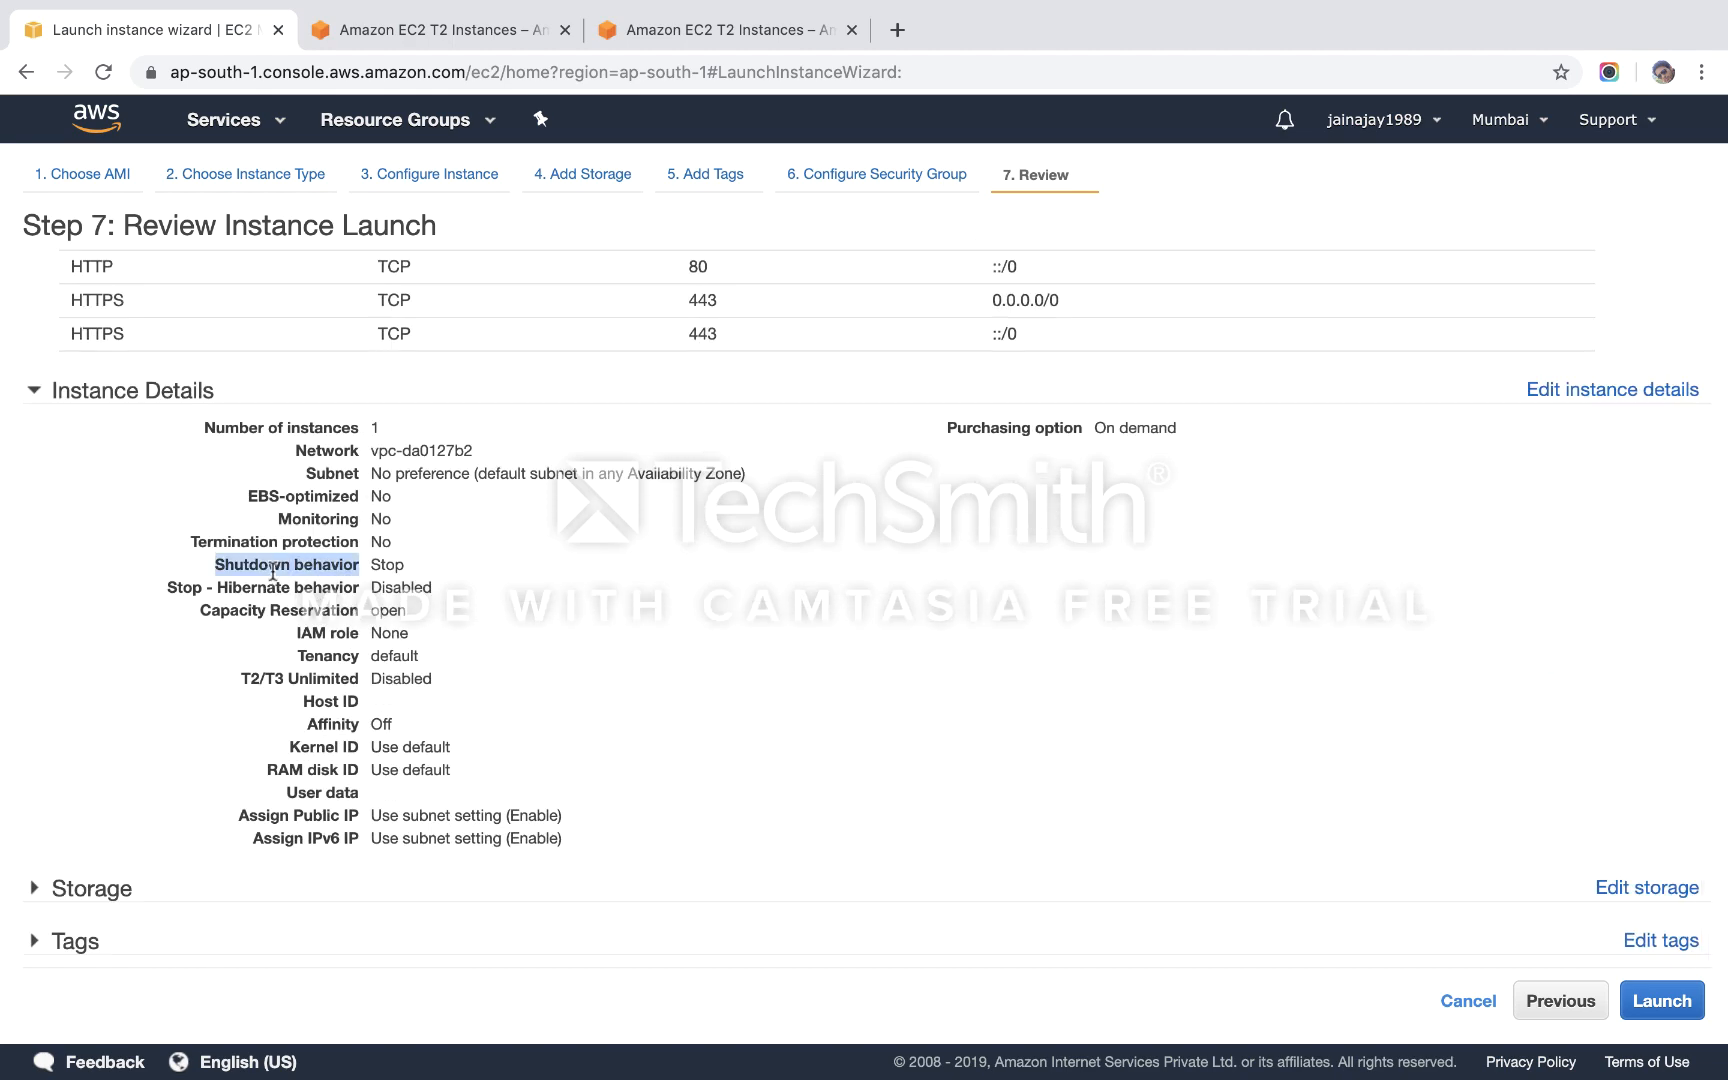
double_click(325, 797)
triple_click(324, 797)
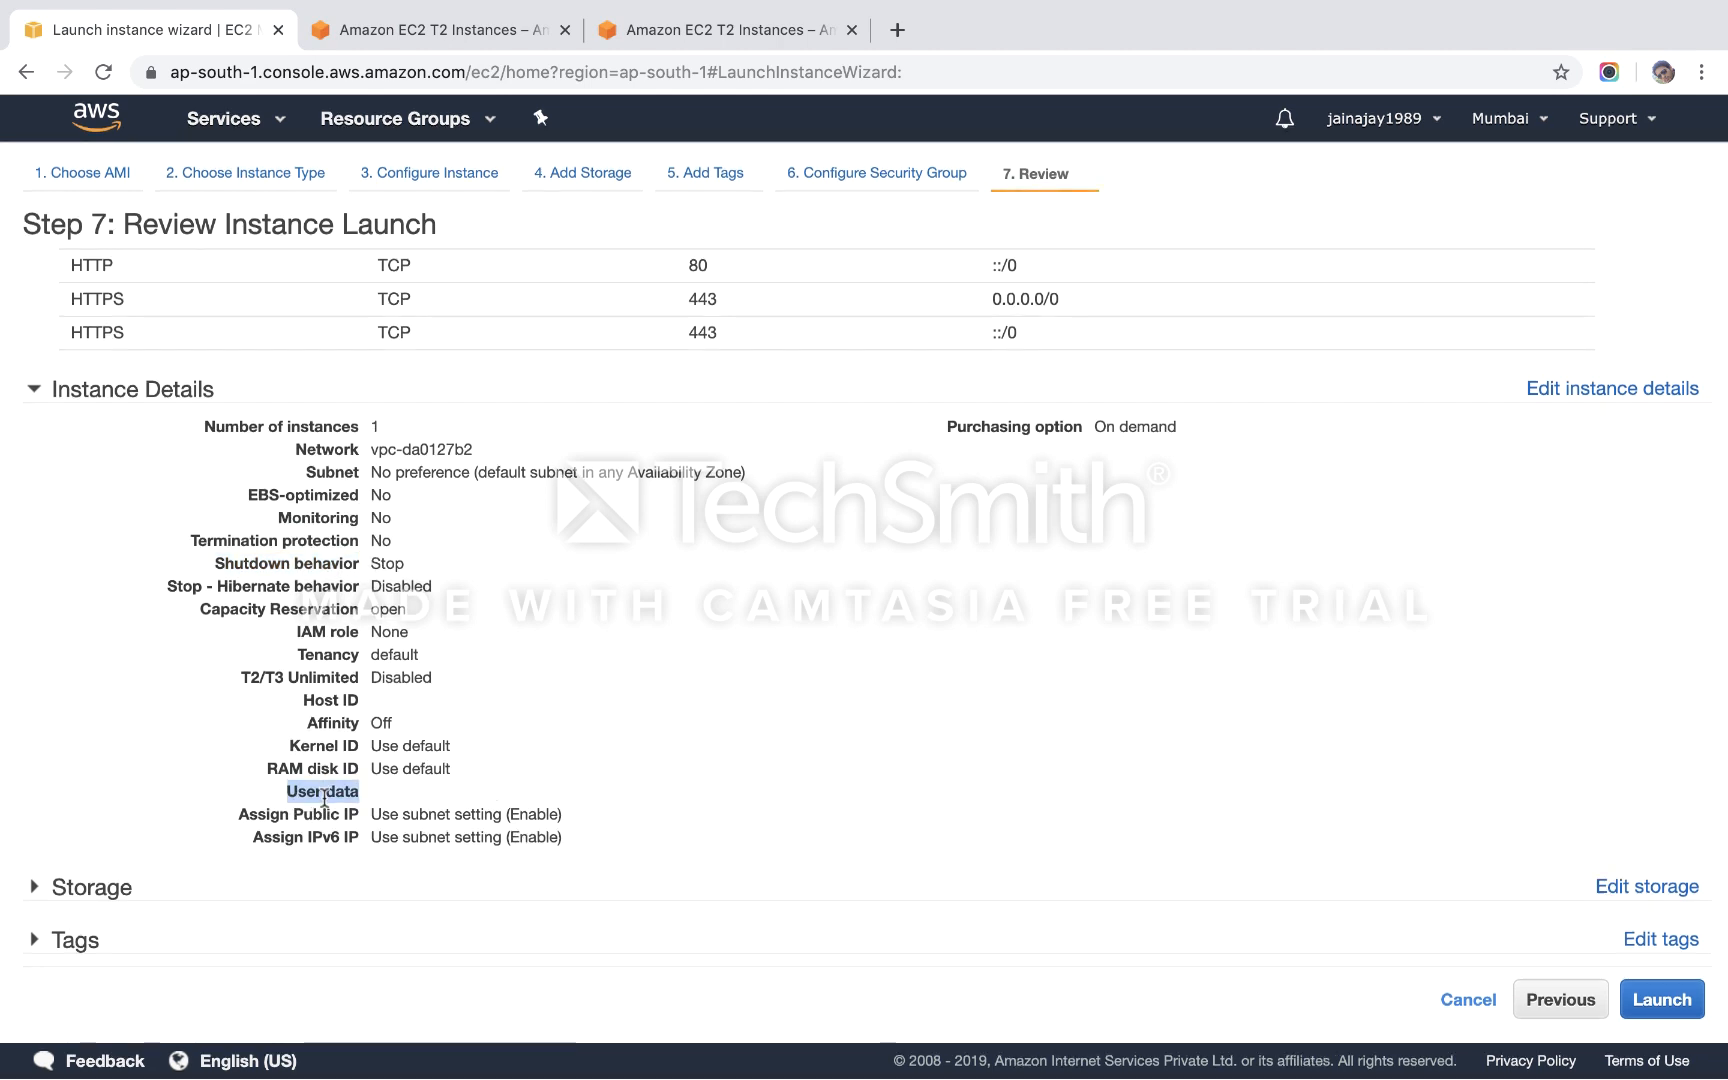
Expand the Storage and Tags sections of the launch review and check the root volume and tag settings.
left_click(90, 889)
scroll(90, 890, "down", 3)
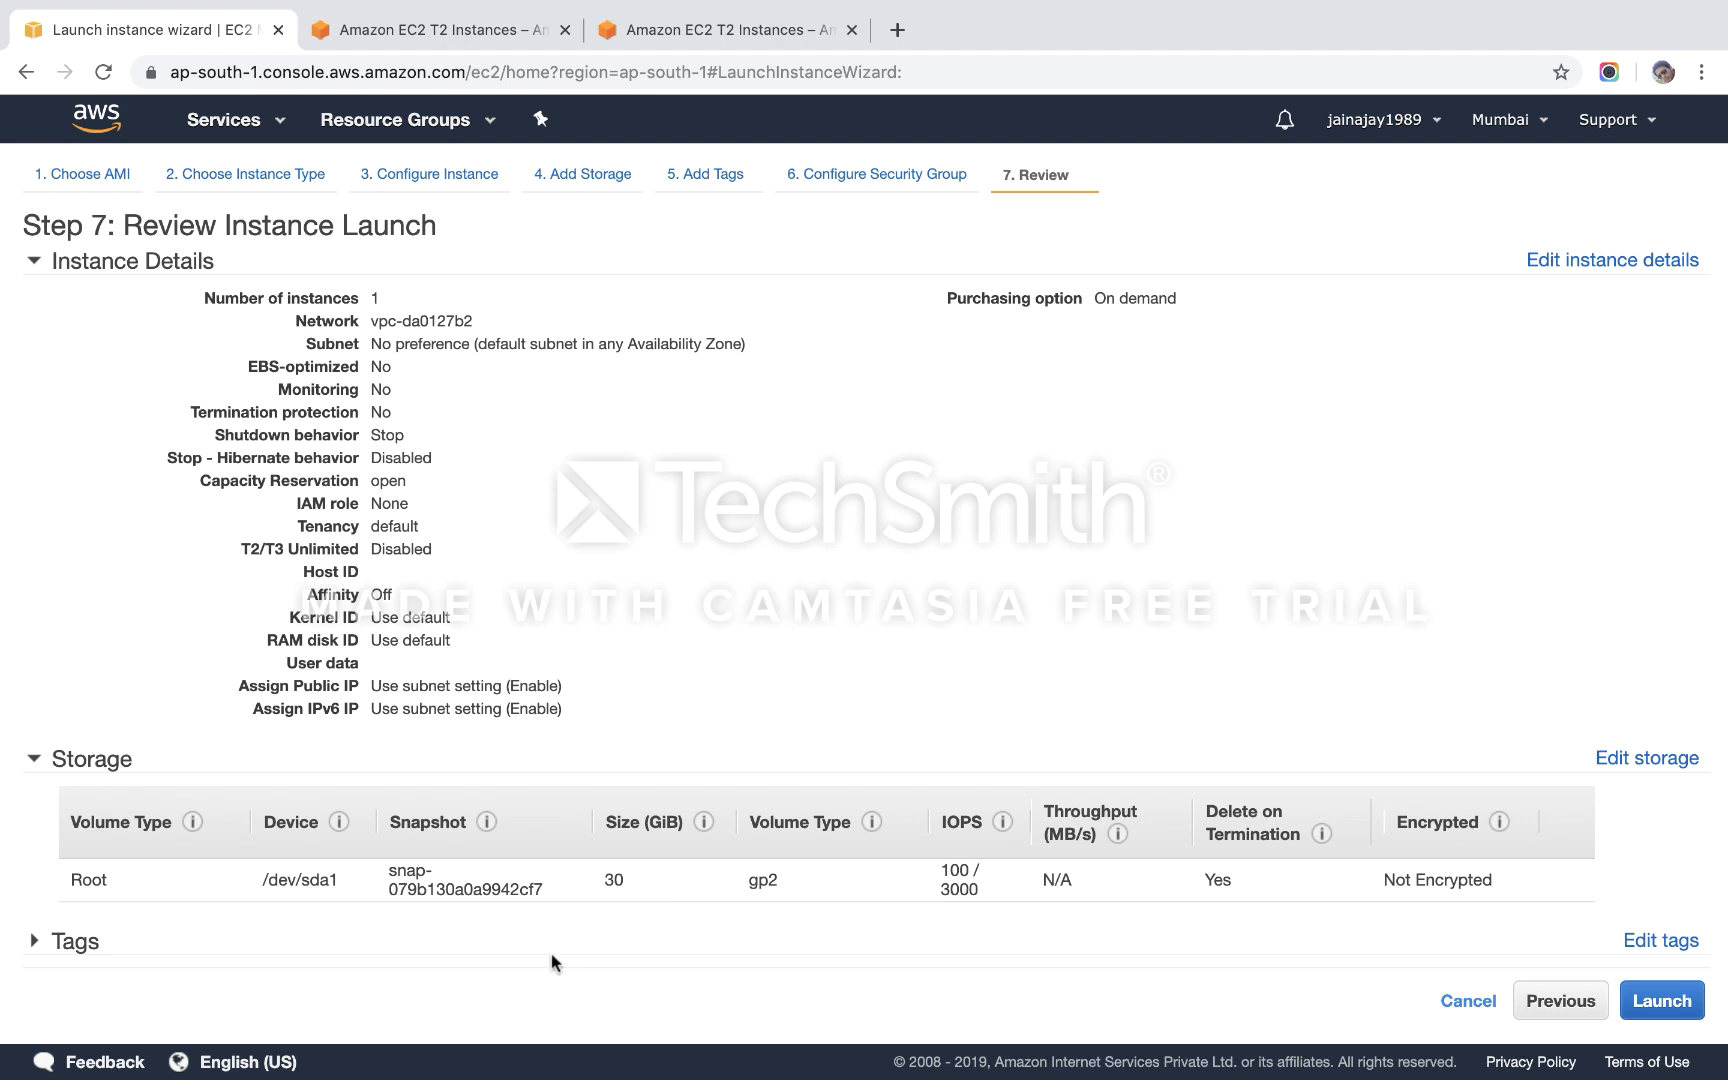
left_click(72, 944)
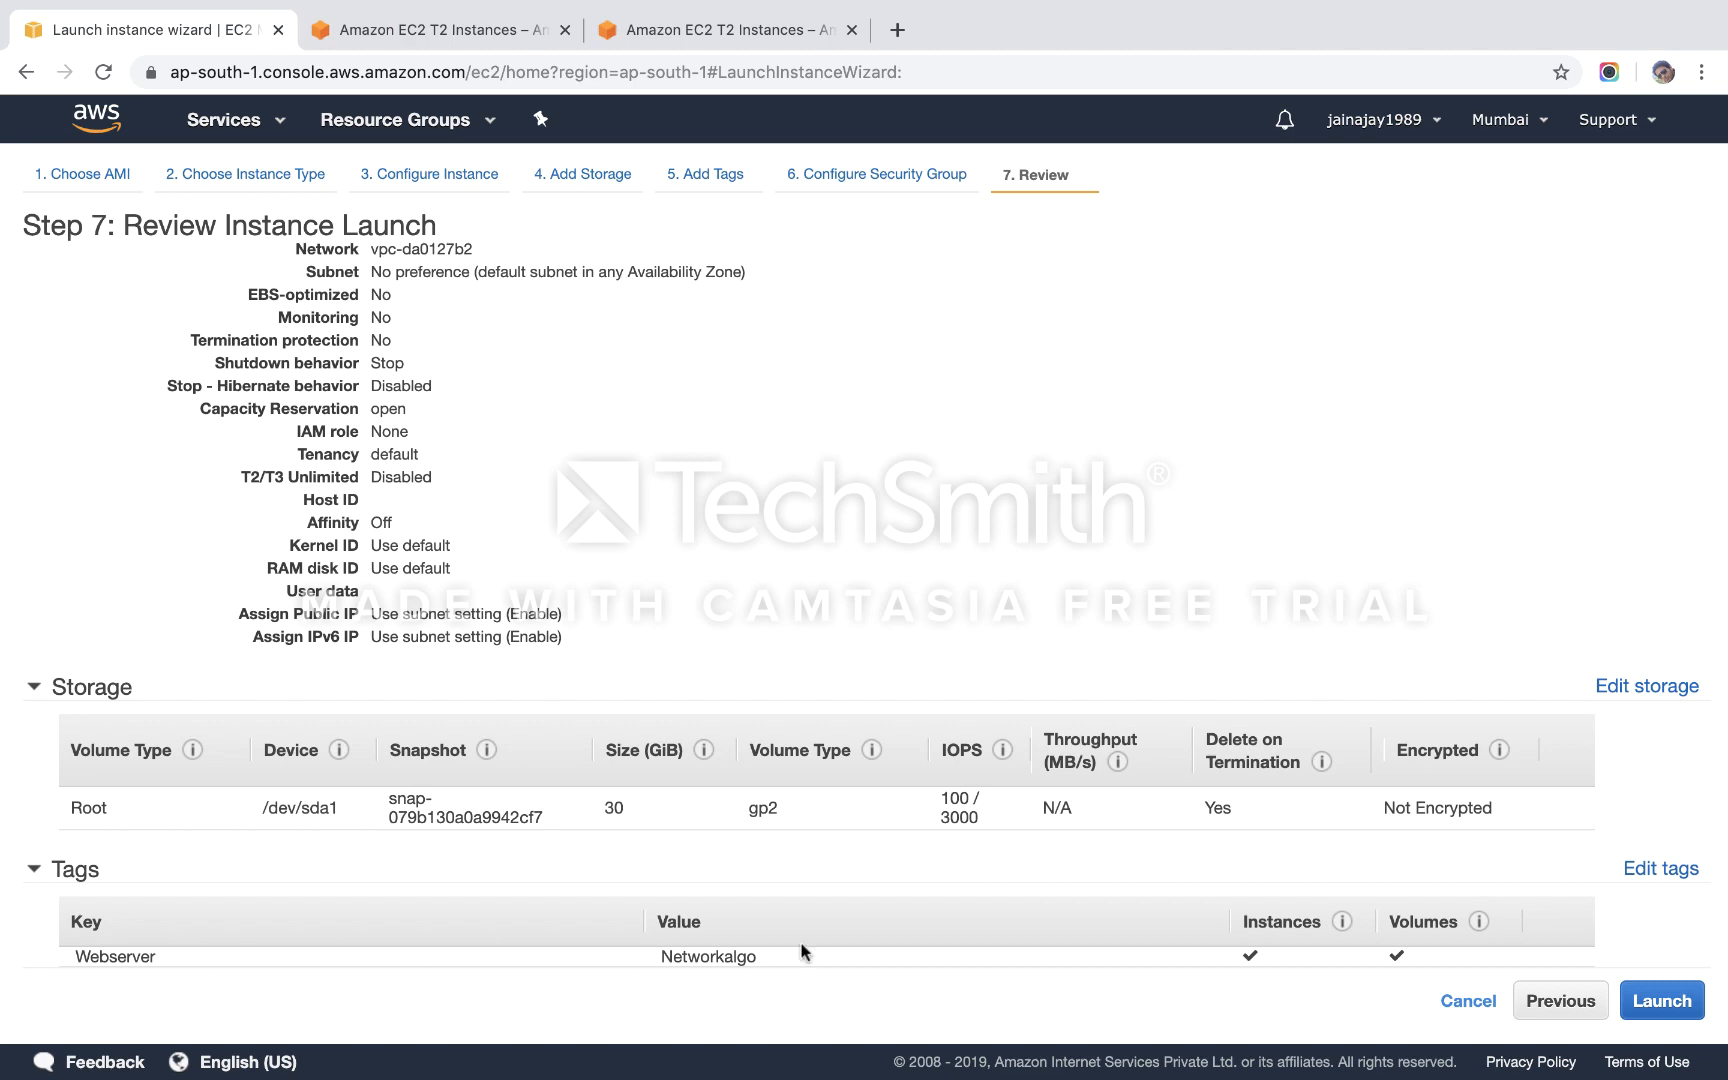
Proceed to launch, create a new key pair named NetworkAlgo-Webserver, and save its private key file to the Desktop.
left_click(1655, 1000)
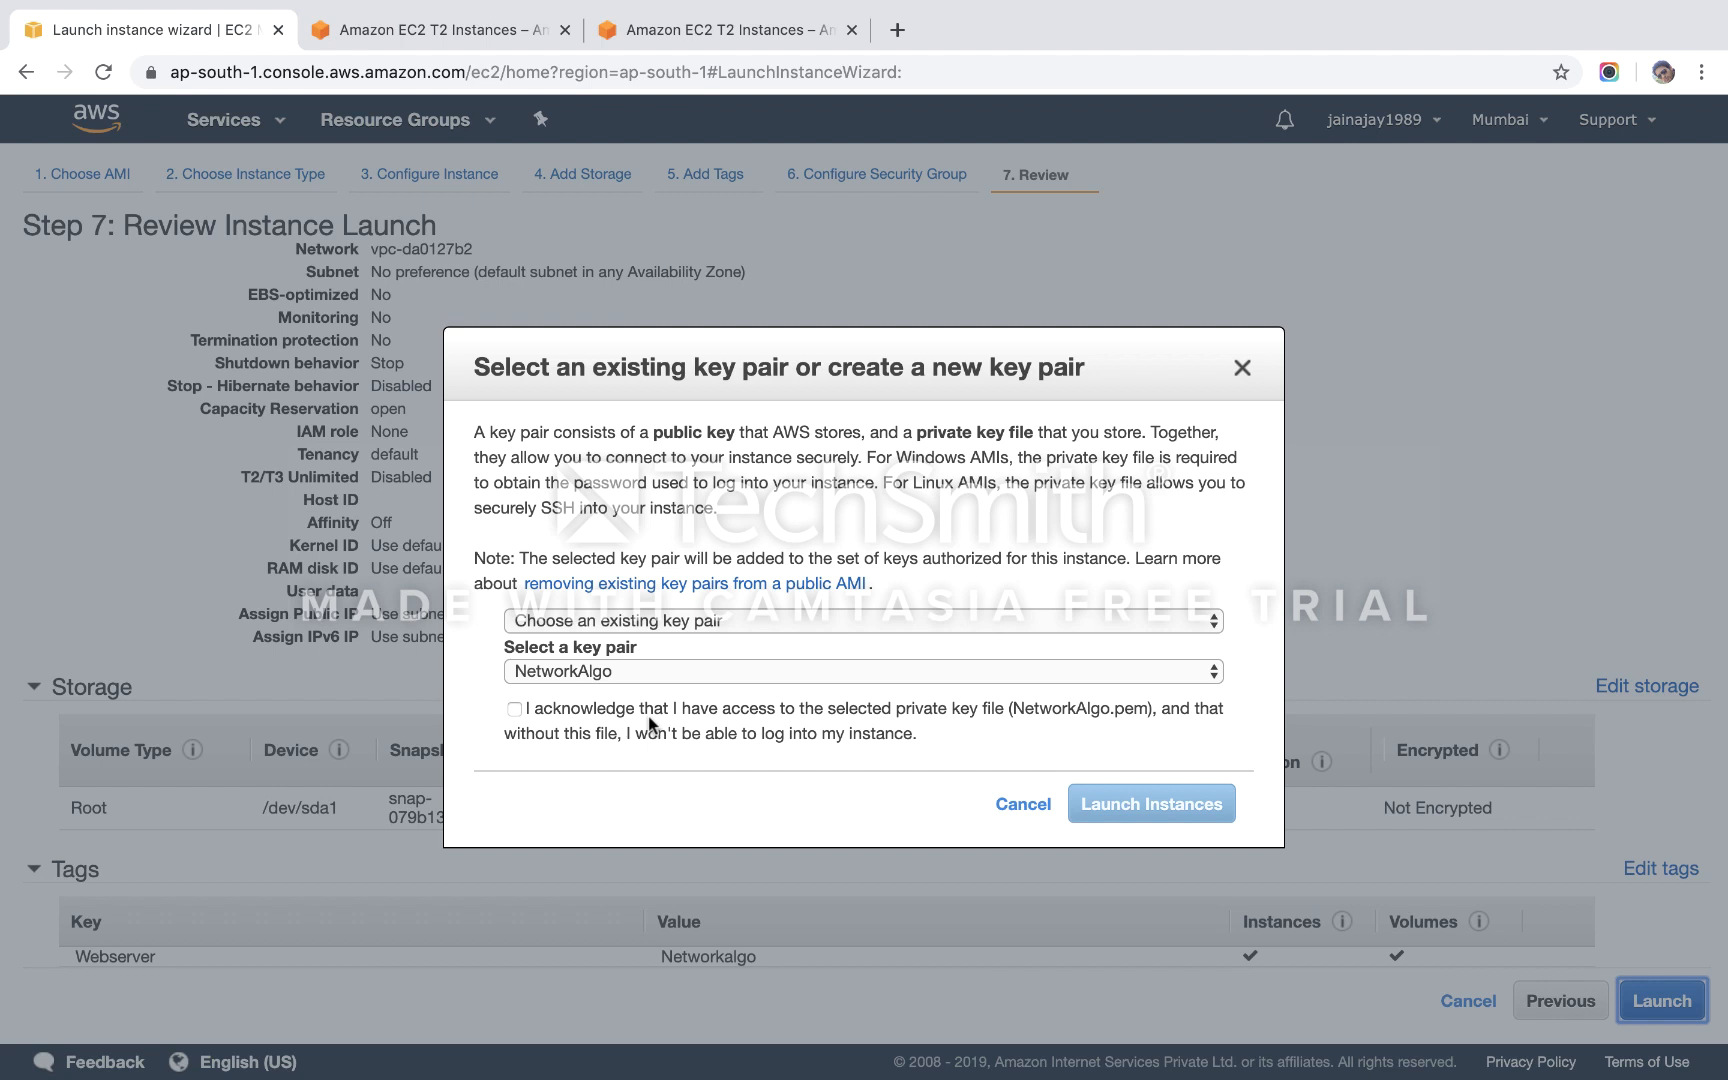
left_click(628, 620)
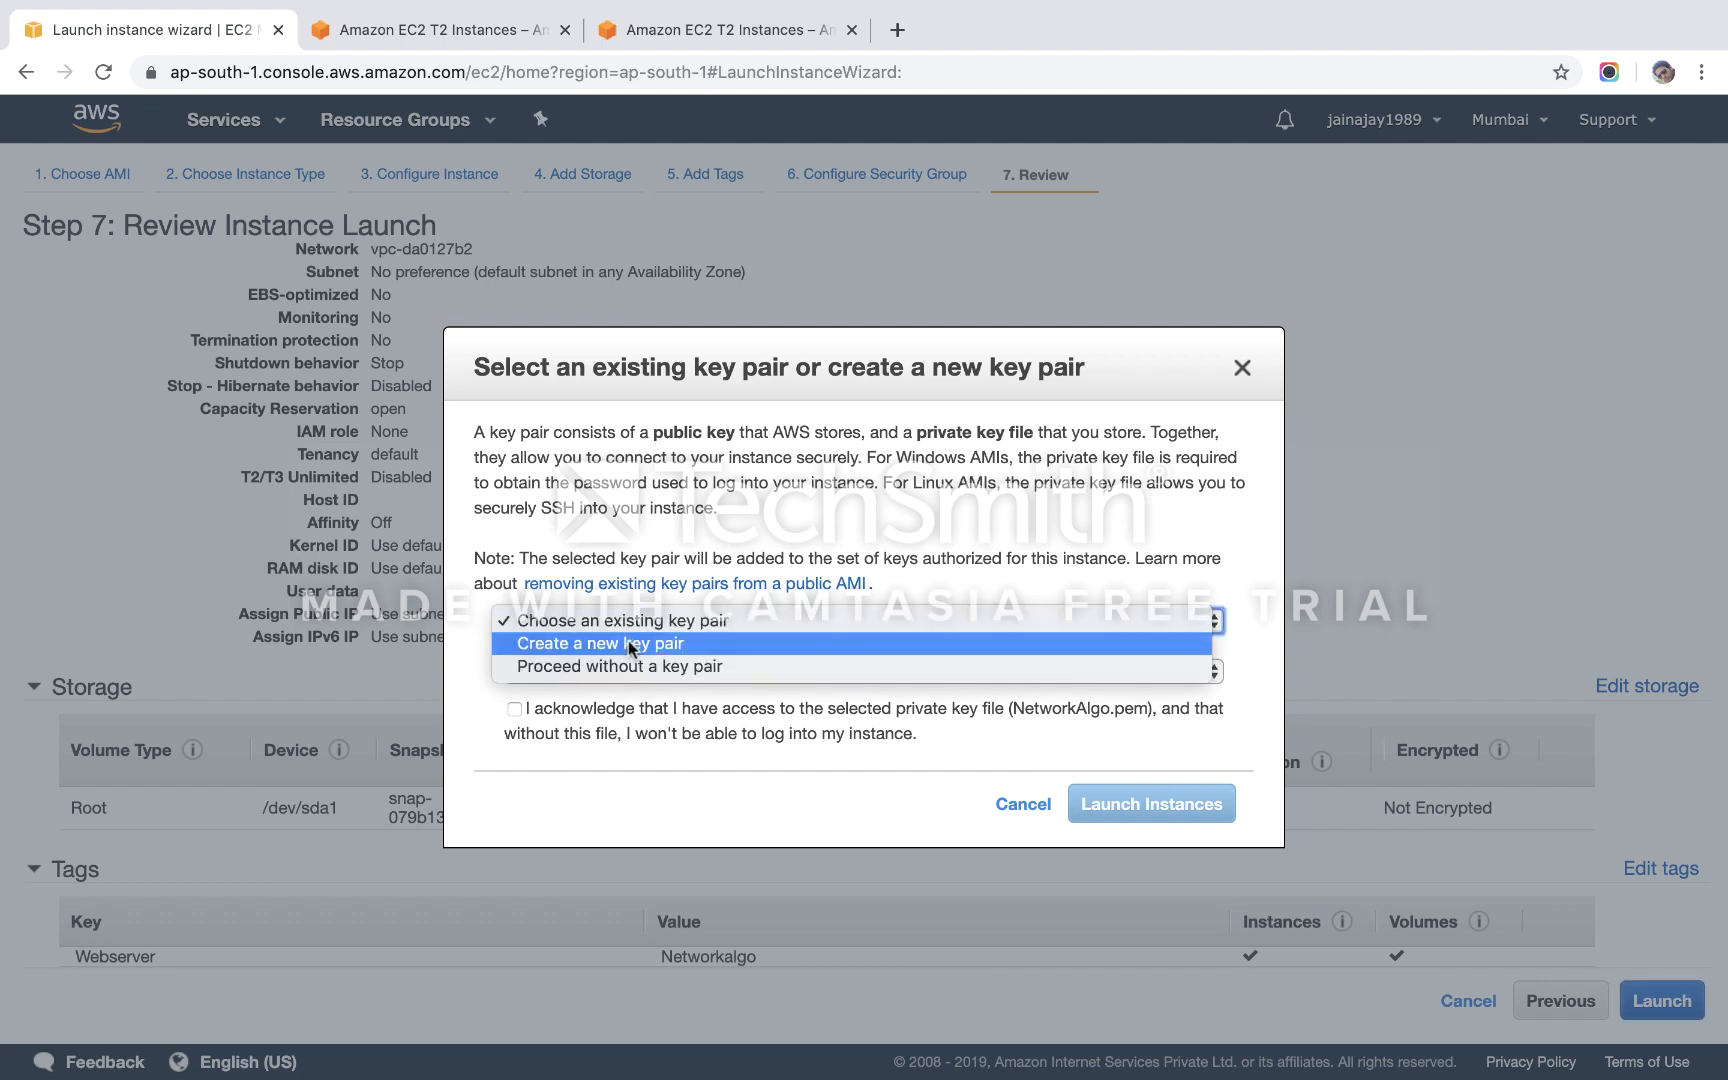
left_click(630, 643)
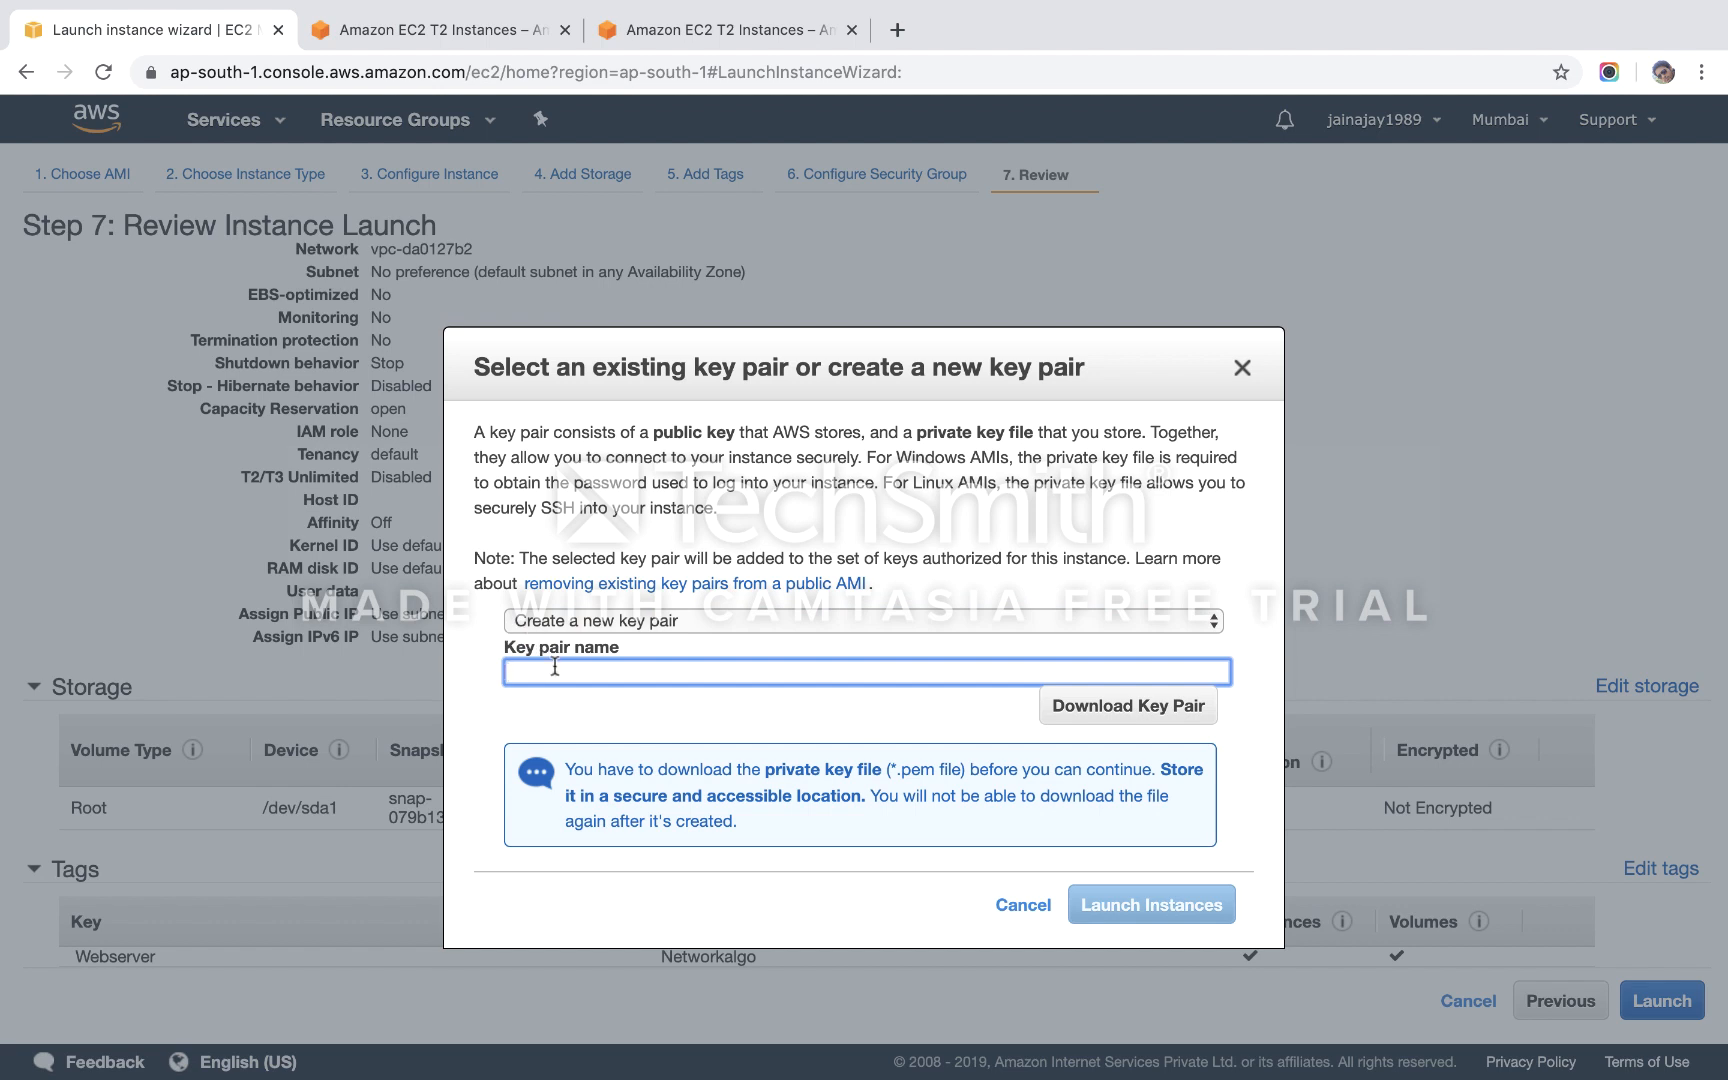
type("NetworkAlgo-Webser")
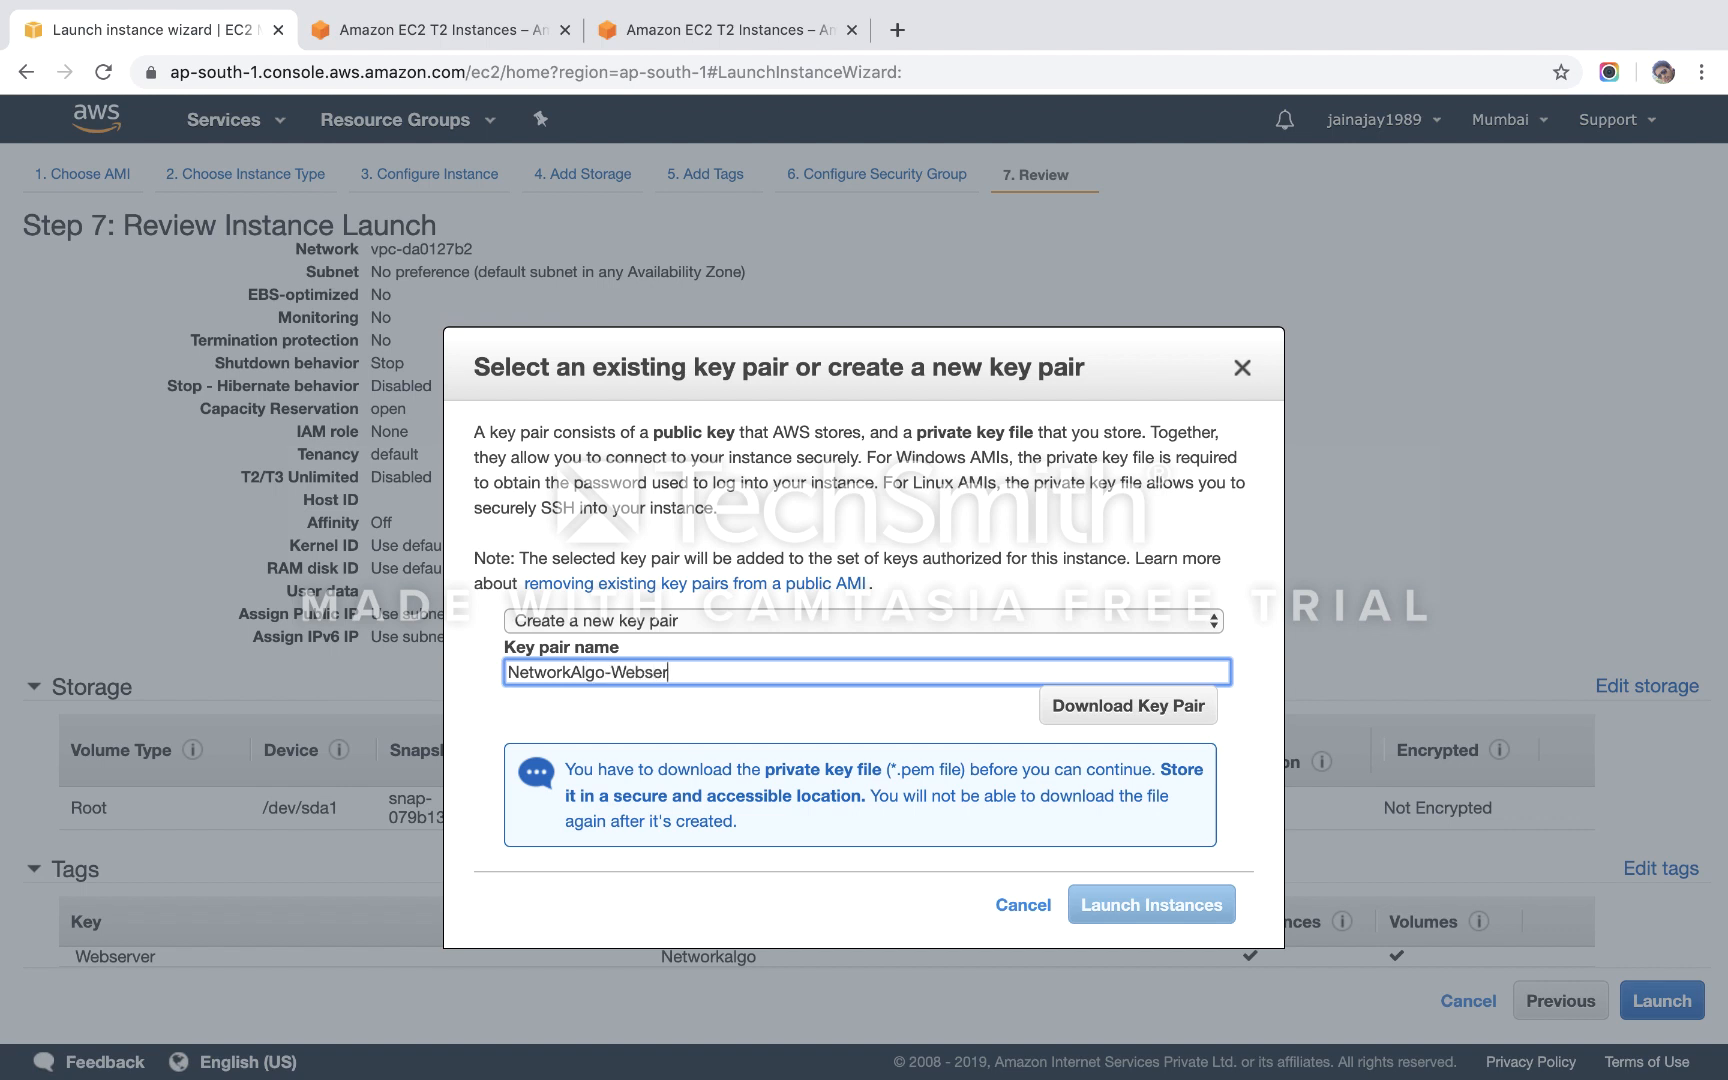
type("ver")
left_click(970, 714)
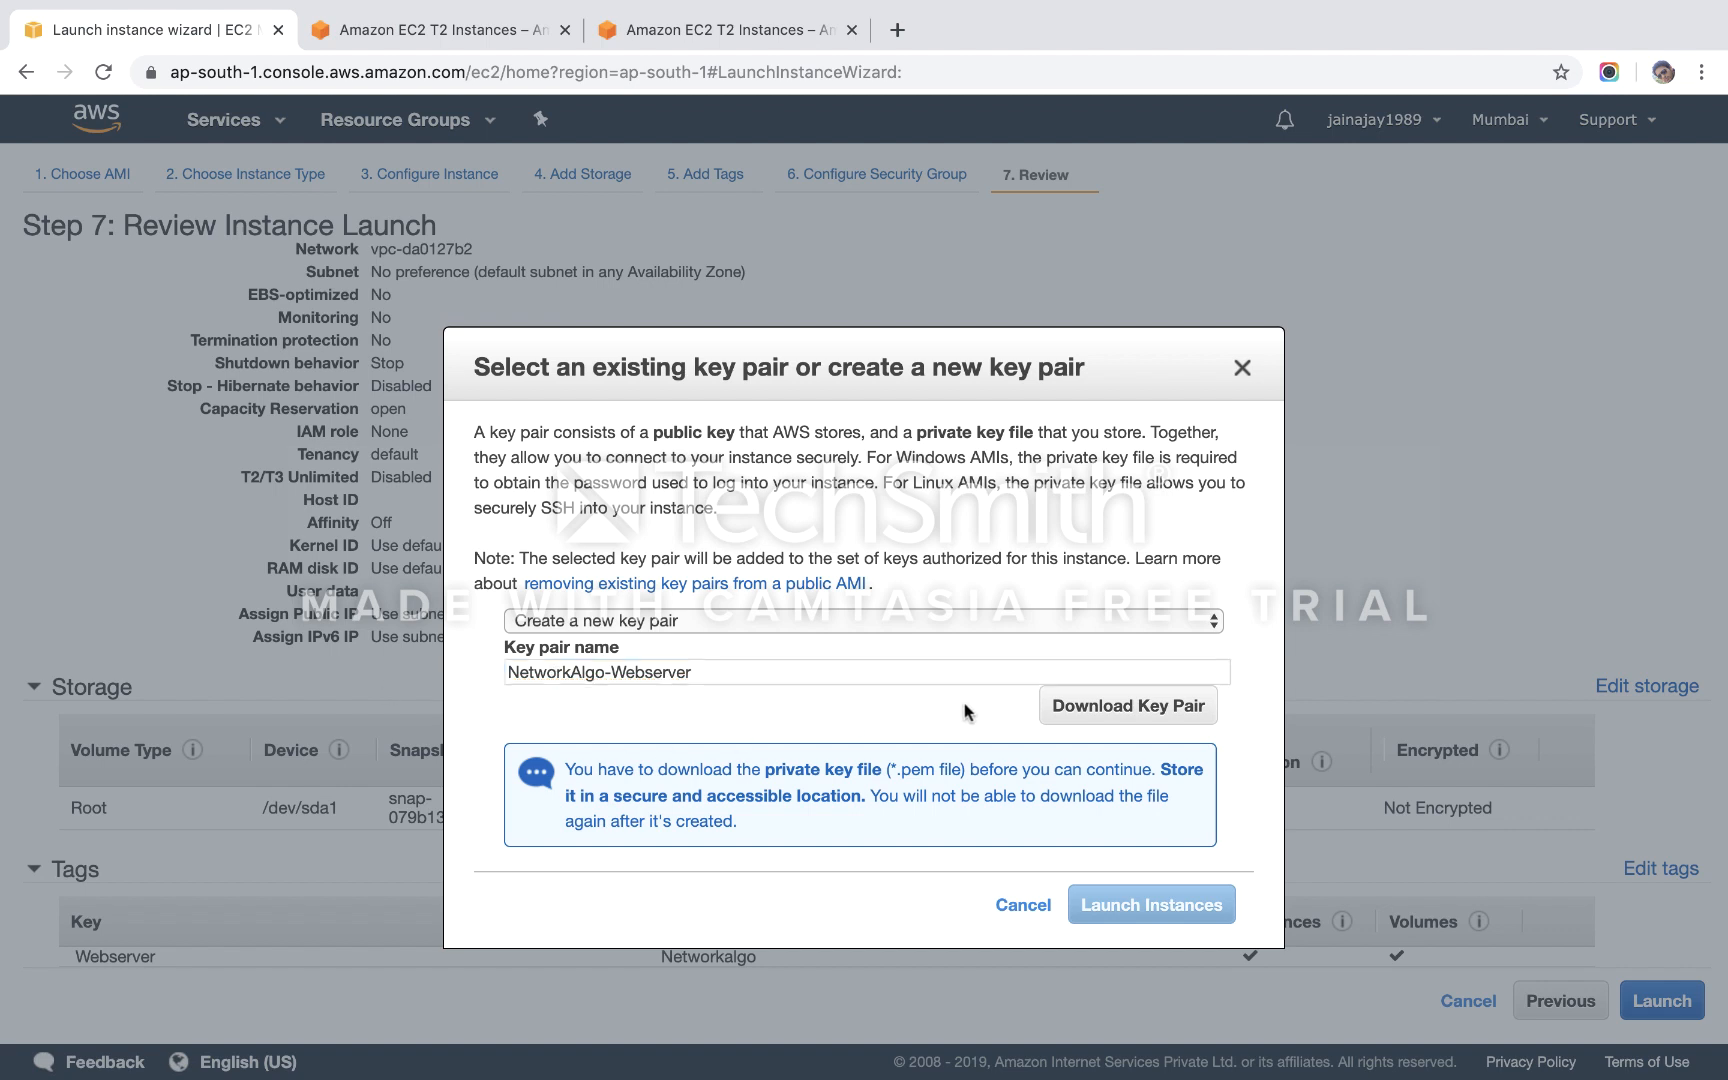
left_click(1082, 706)
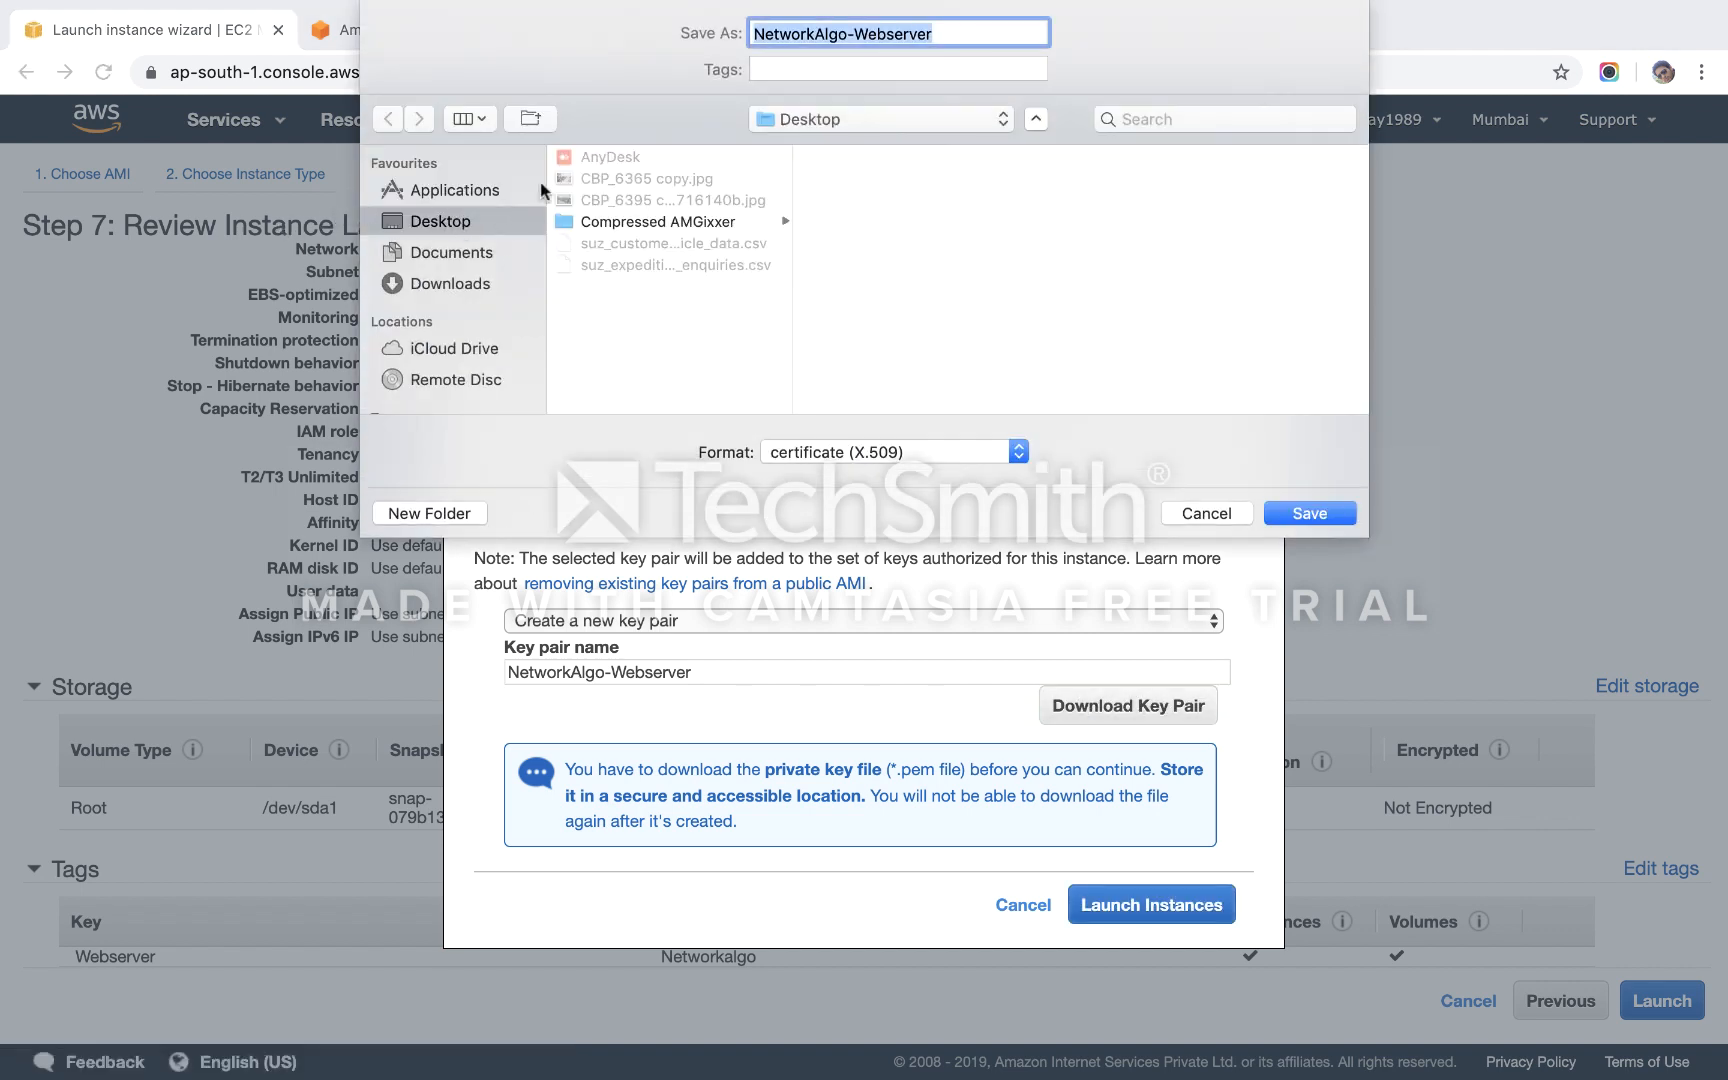
left_click(1310, 513)
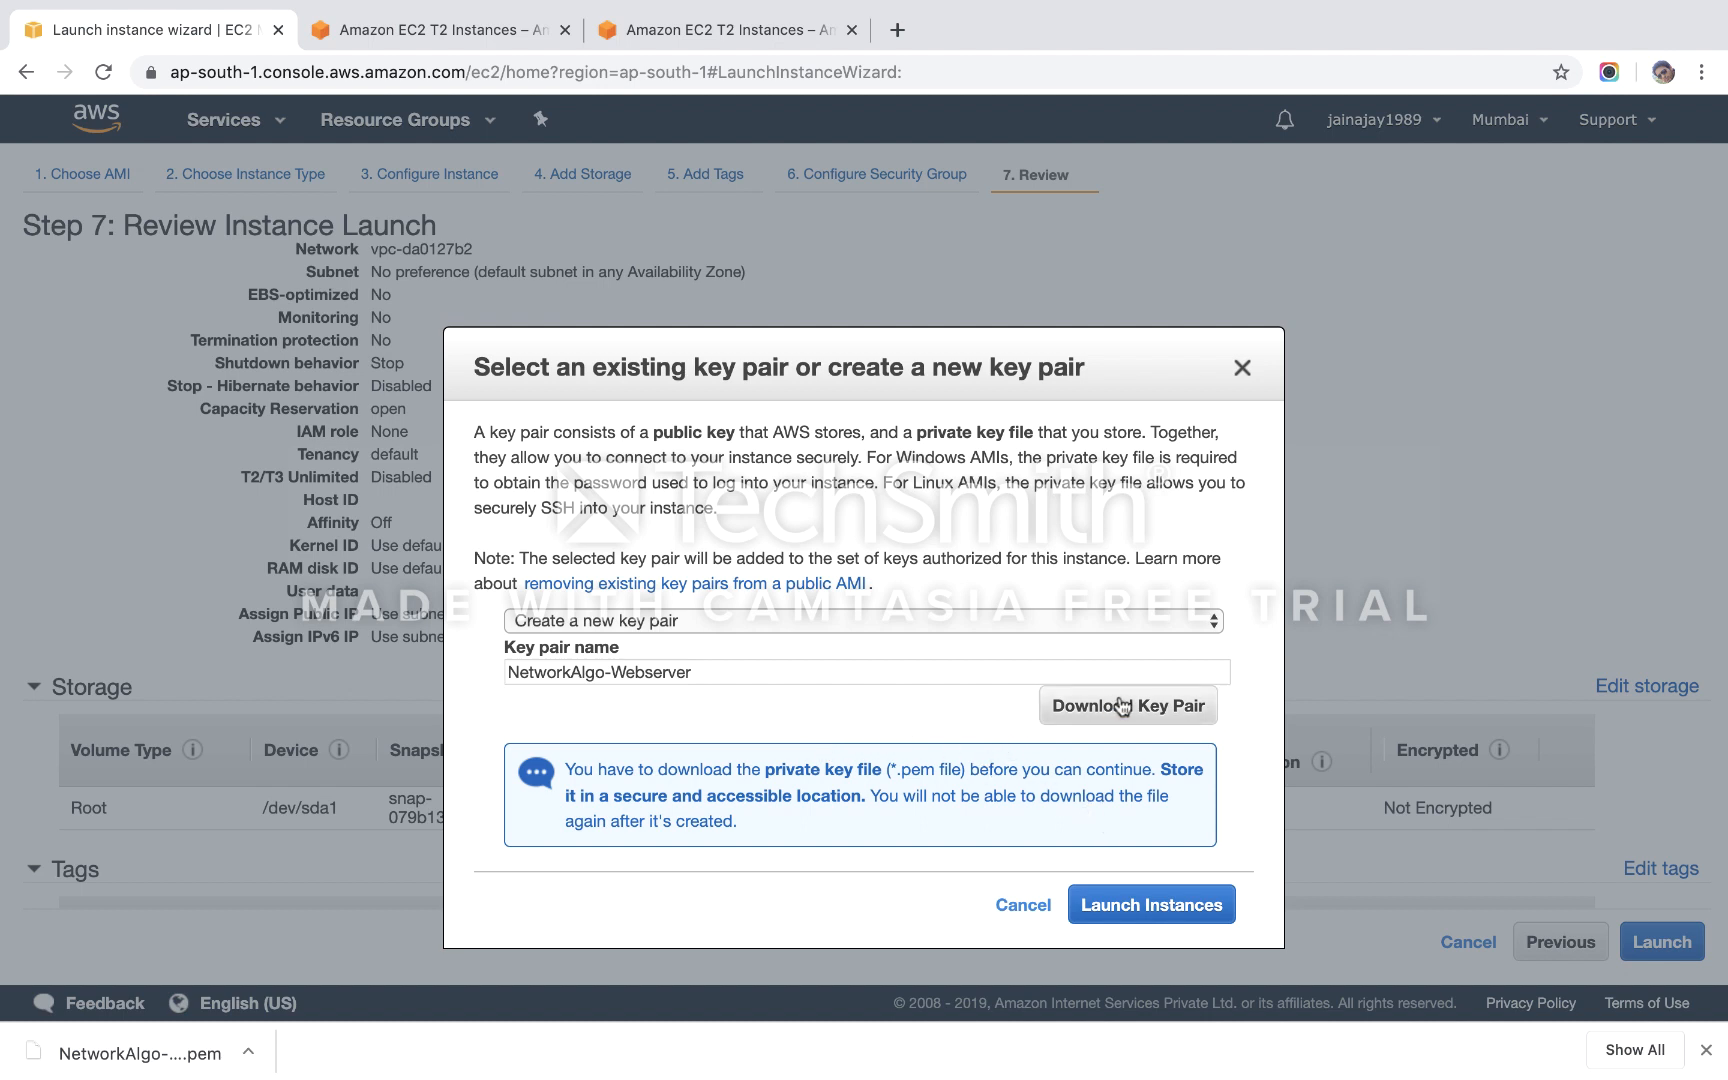
Launch the instance with the new key pair and open the instances list to monitor it.
left_click(1132, 910)
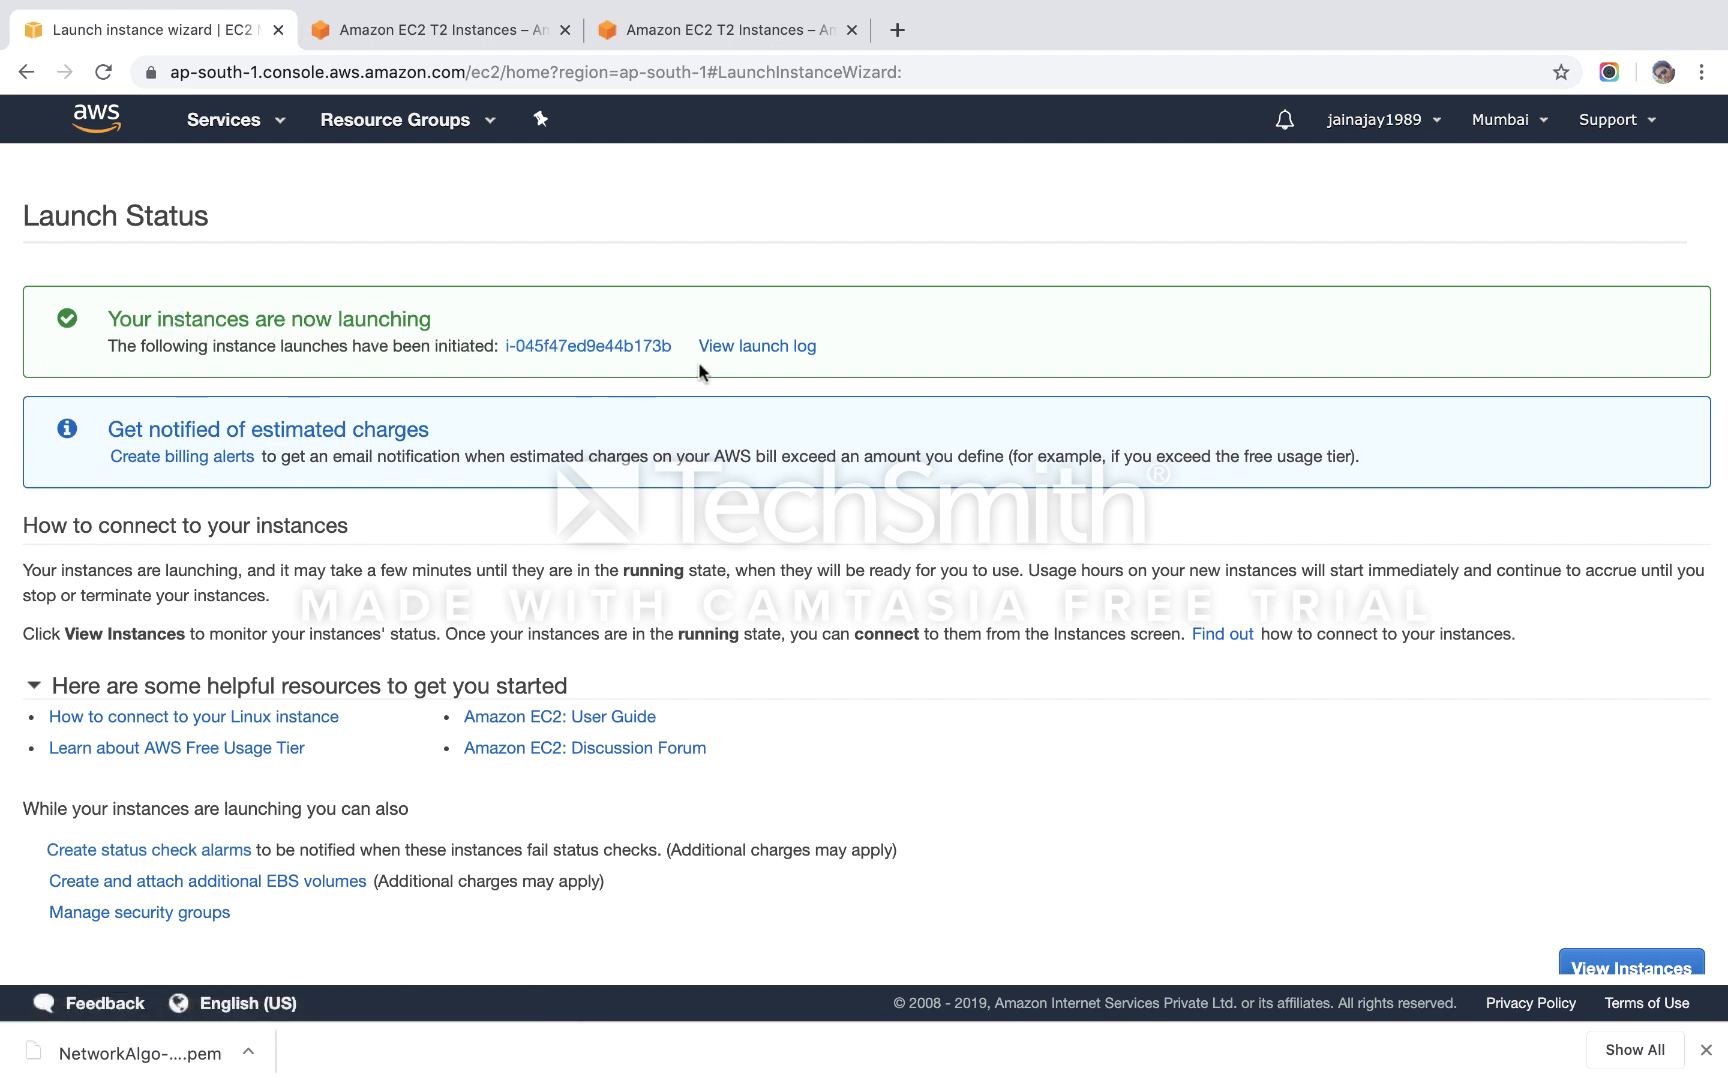
left_click_drag(679, 346, 507, 351)
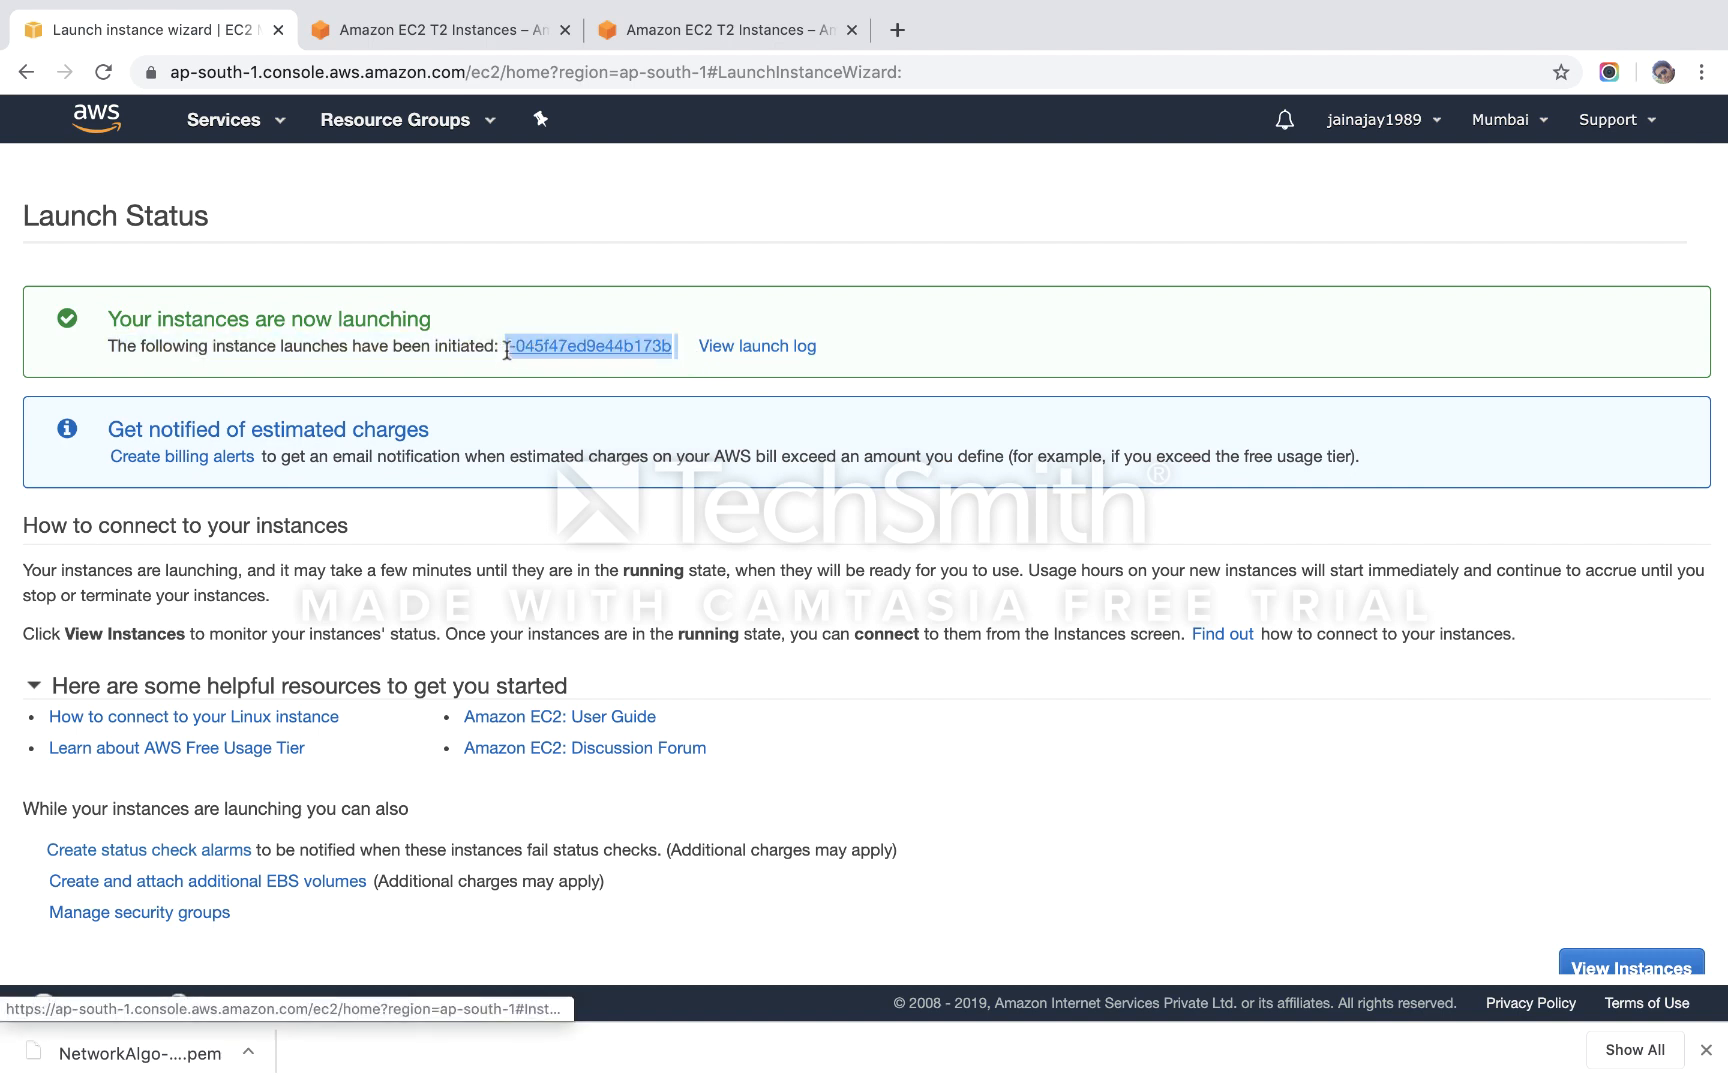
left_click(1585, 960)
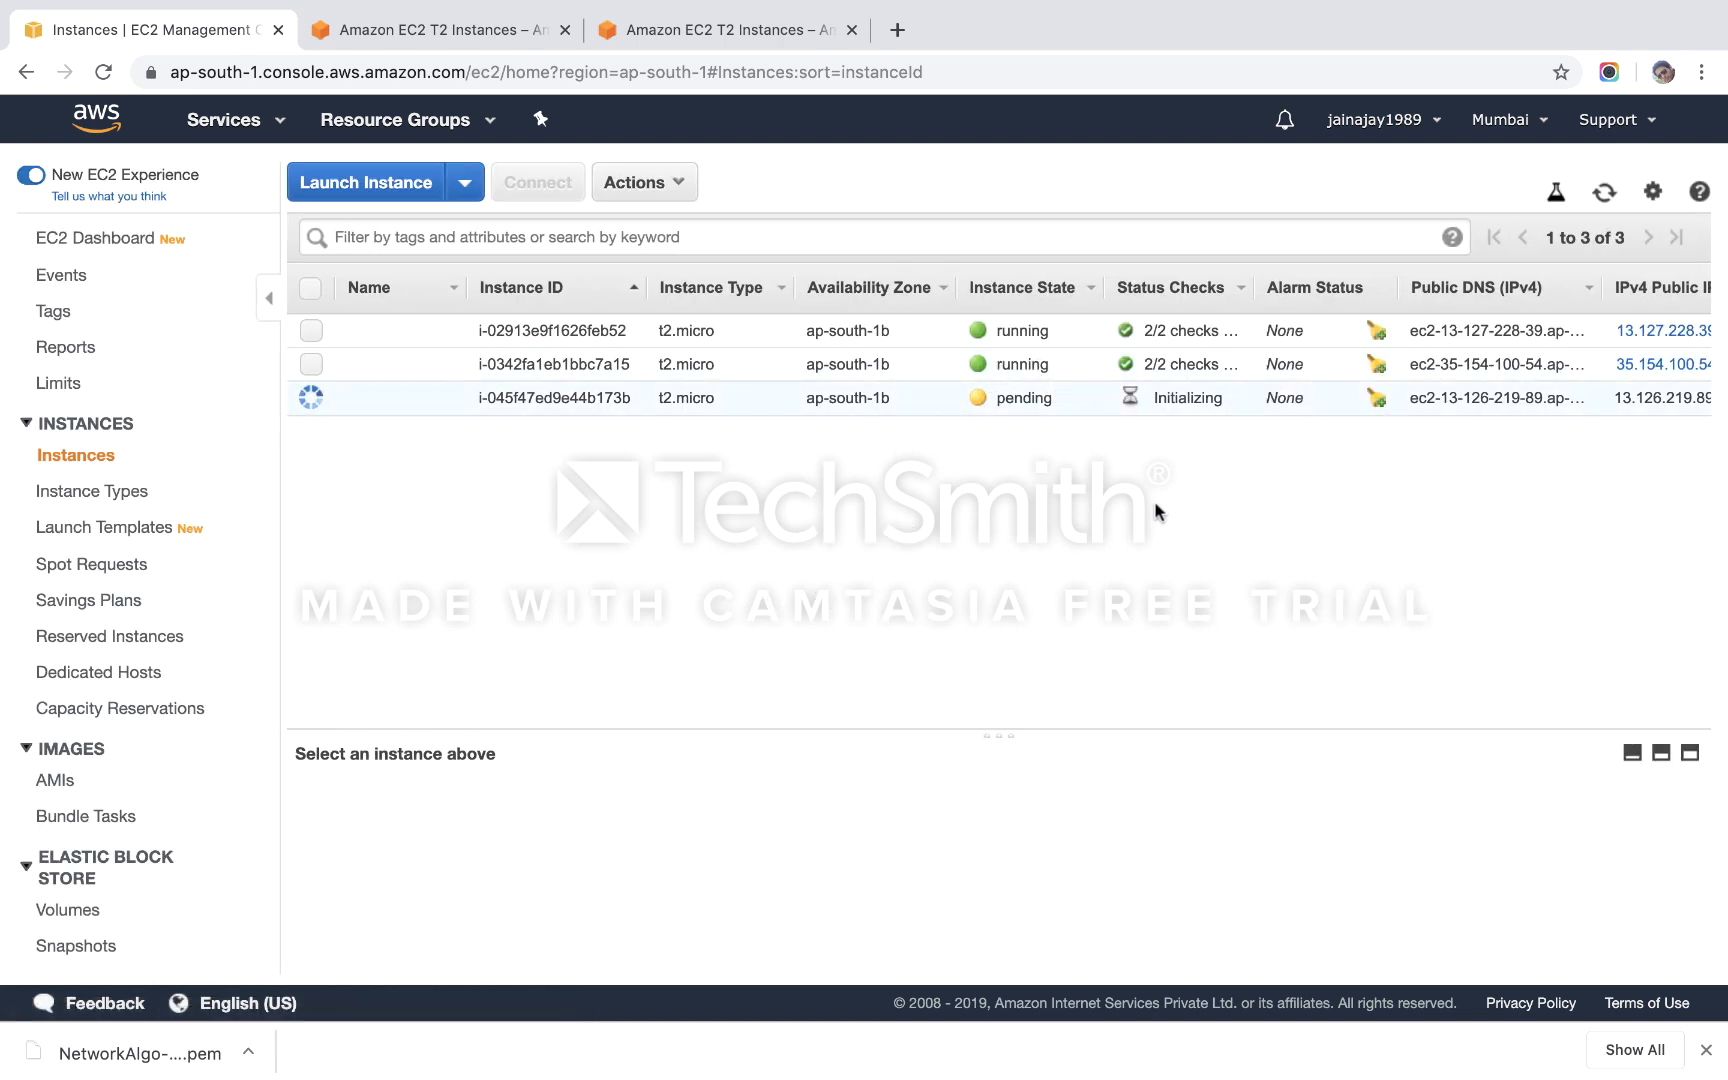
scroll(1154, 500, "left", 5)
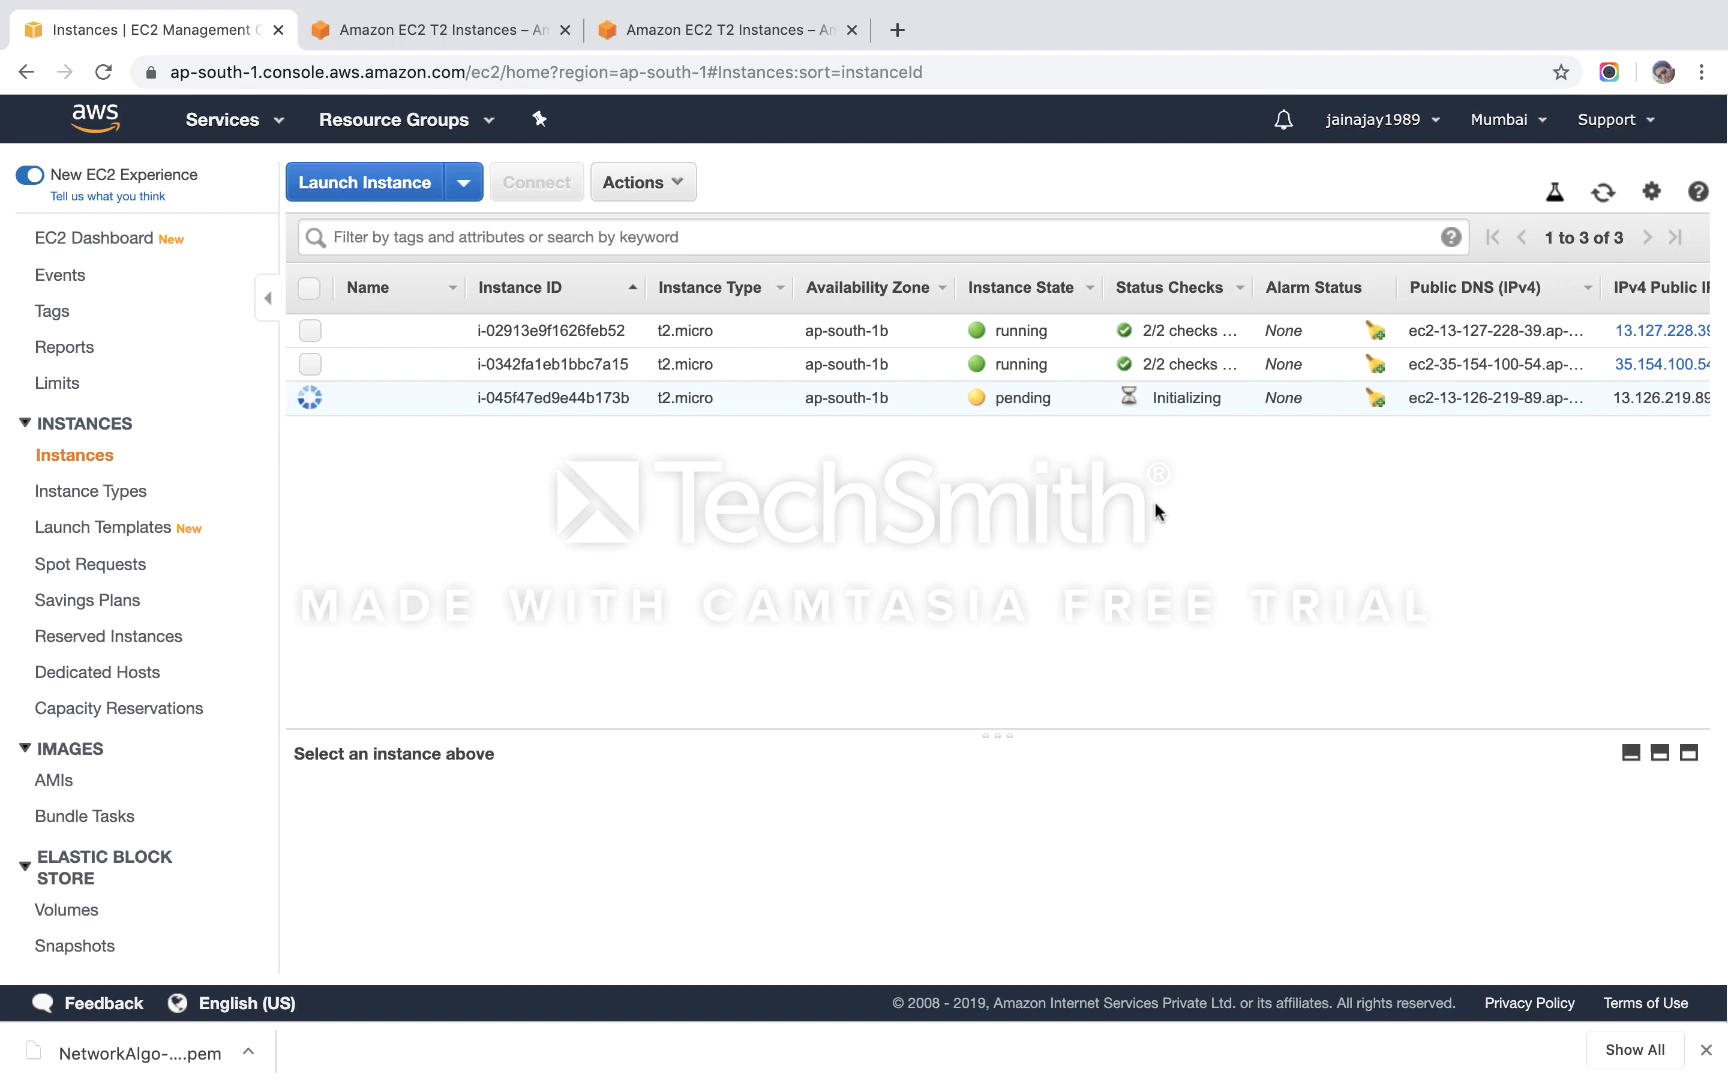
left_click(1706, 1050)
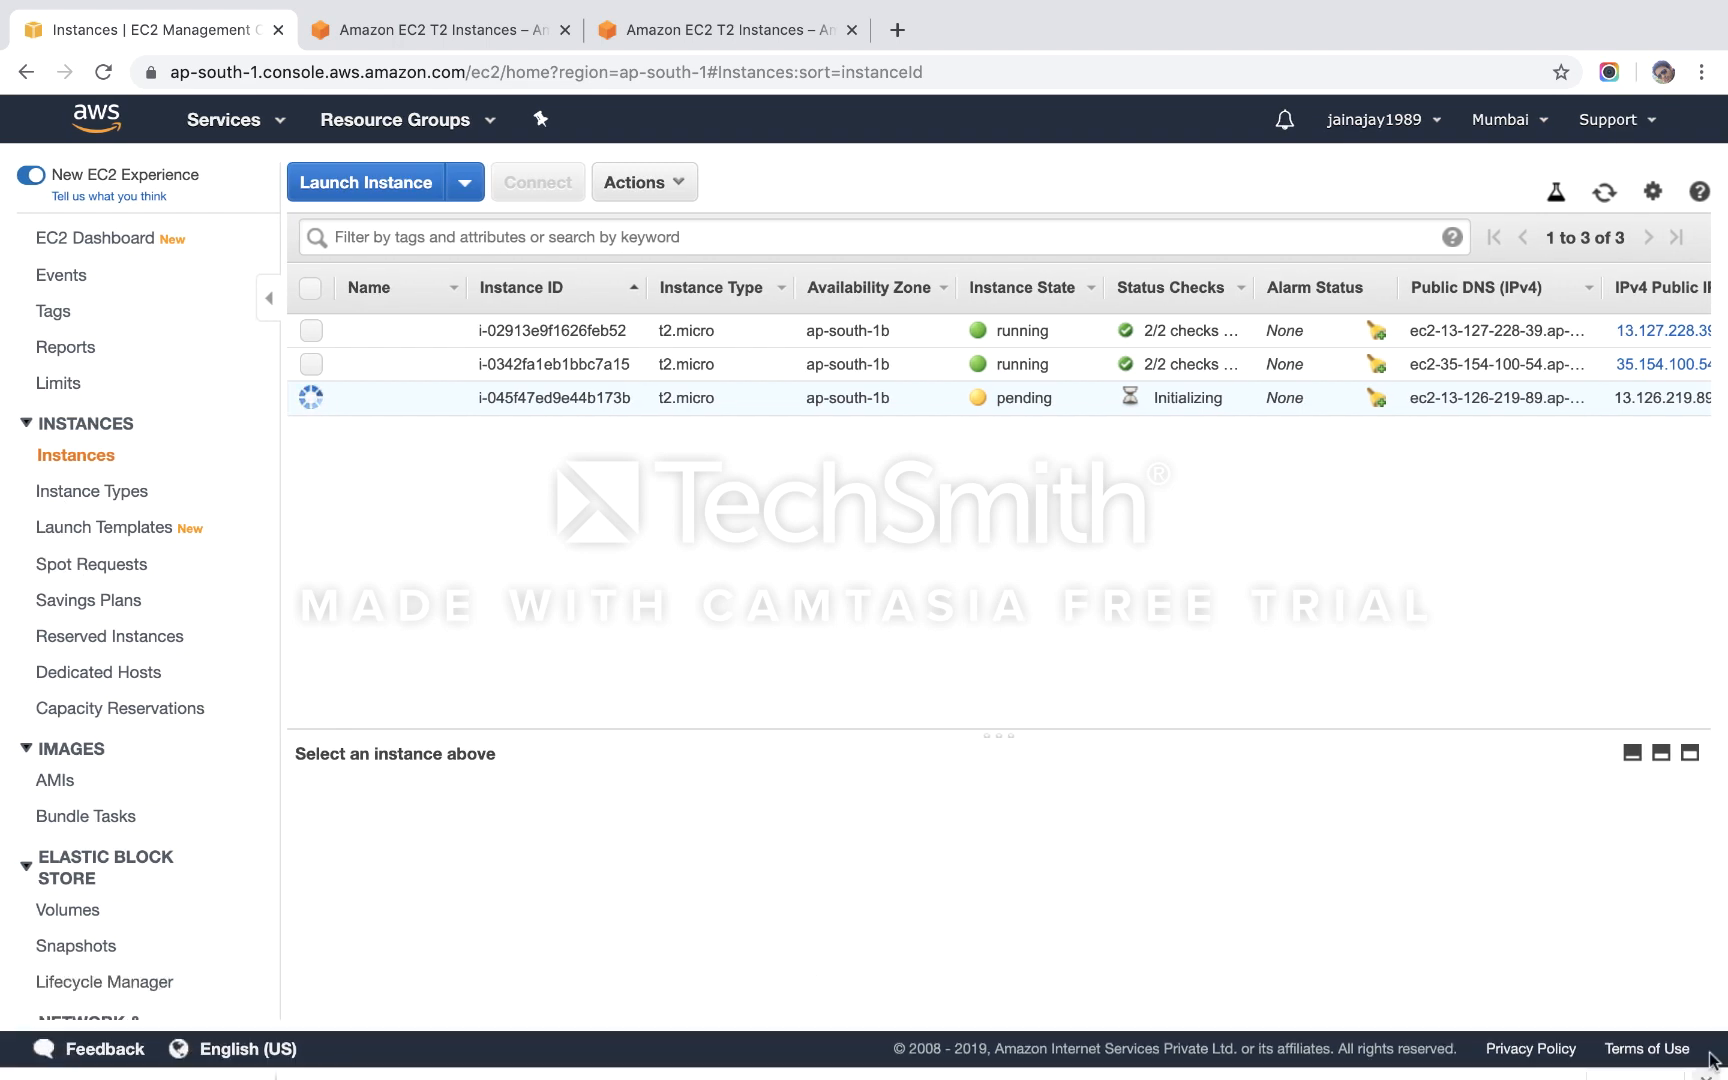
mouse_move(888, 1076)
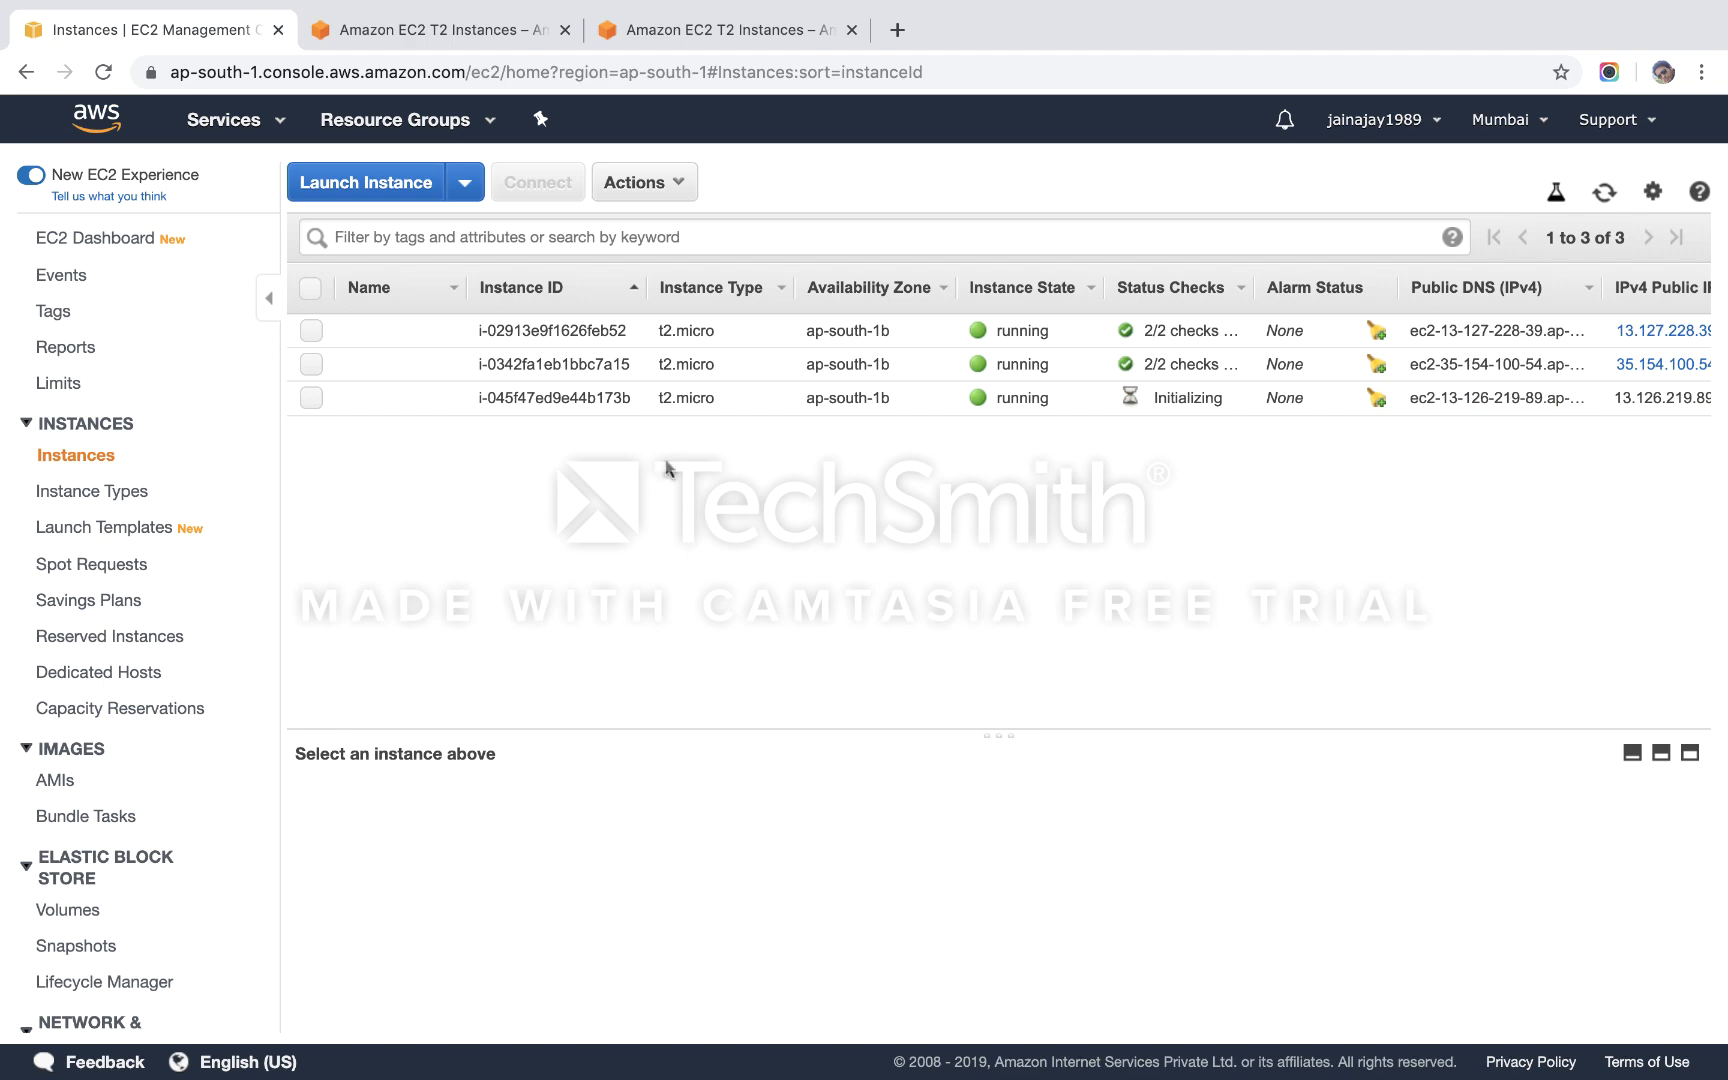
Select the newly launched instance and examine its description details.
left_click(622, 400)
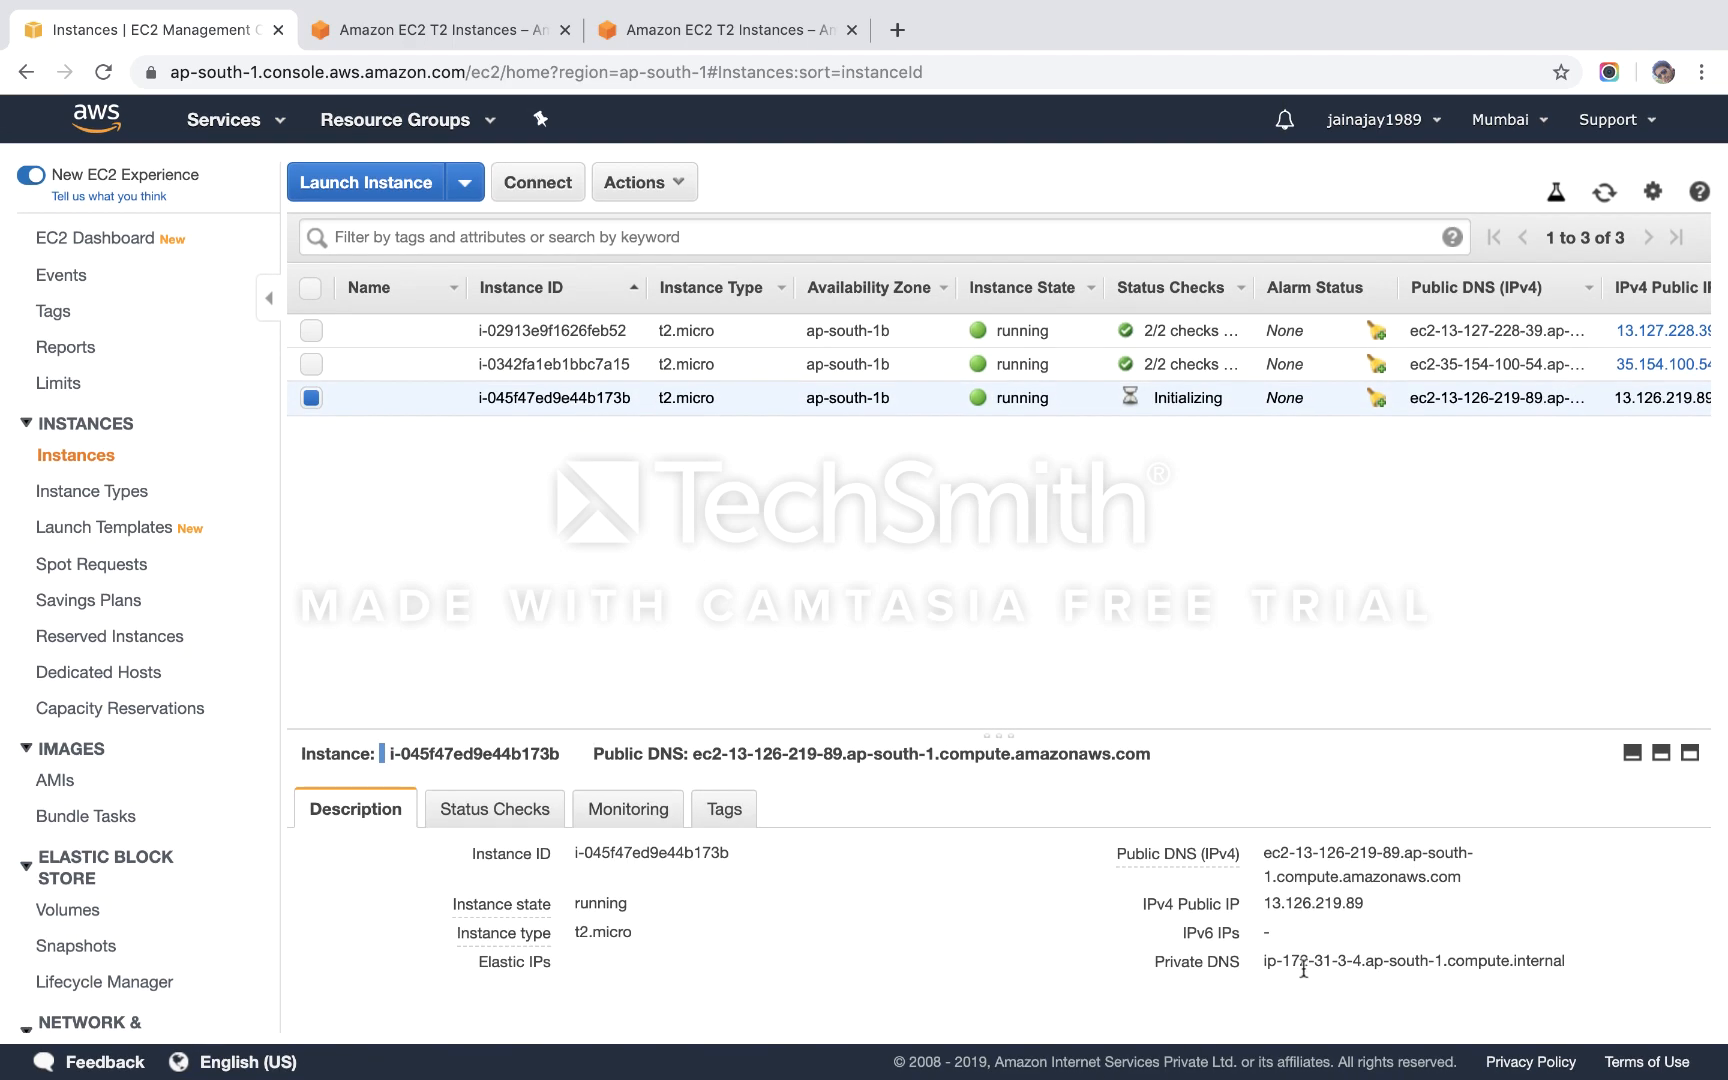
scroll(980, 910, "down", 5)
scroll(981, 912, "down", 1)
scroll(981, 912, "up", 6)
scroll(981, 912, "down", 6)
scroll(981, 912, "up", 6)
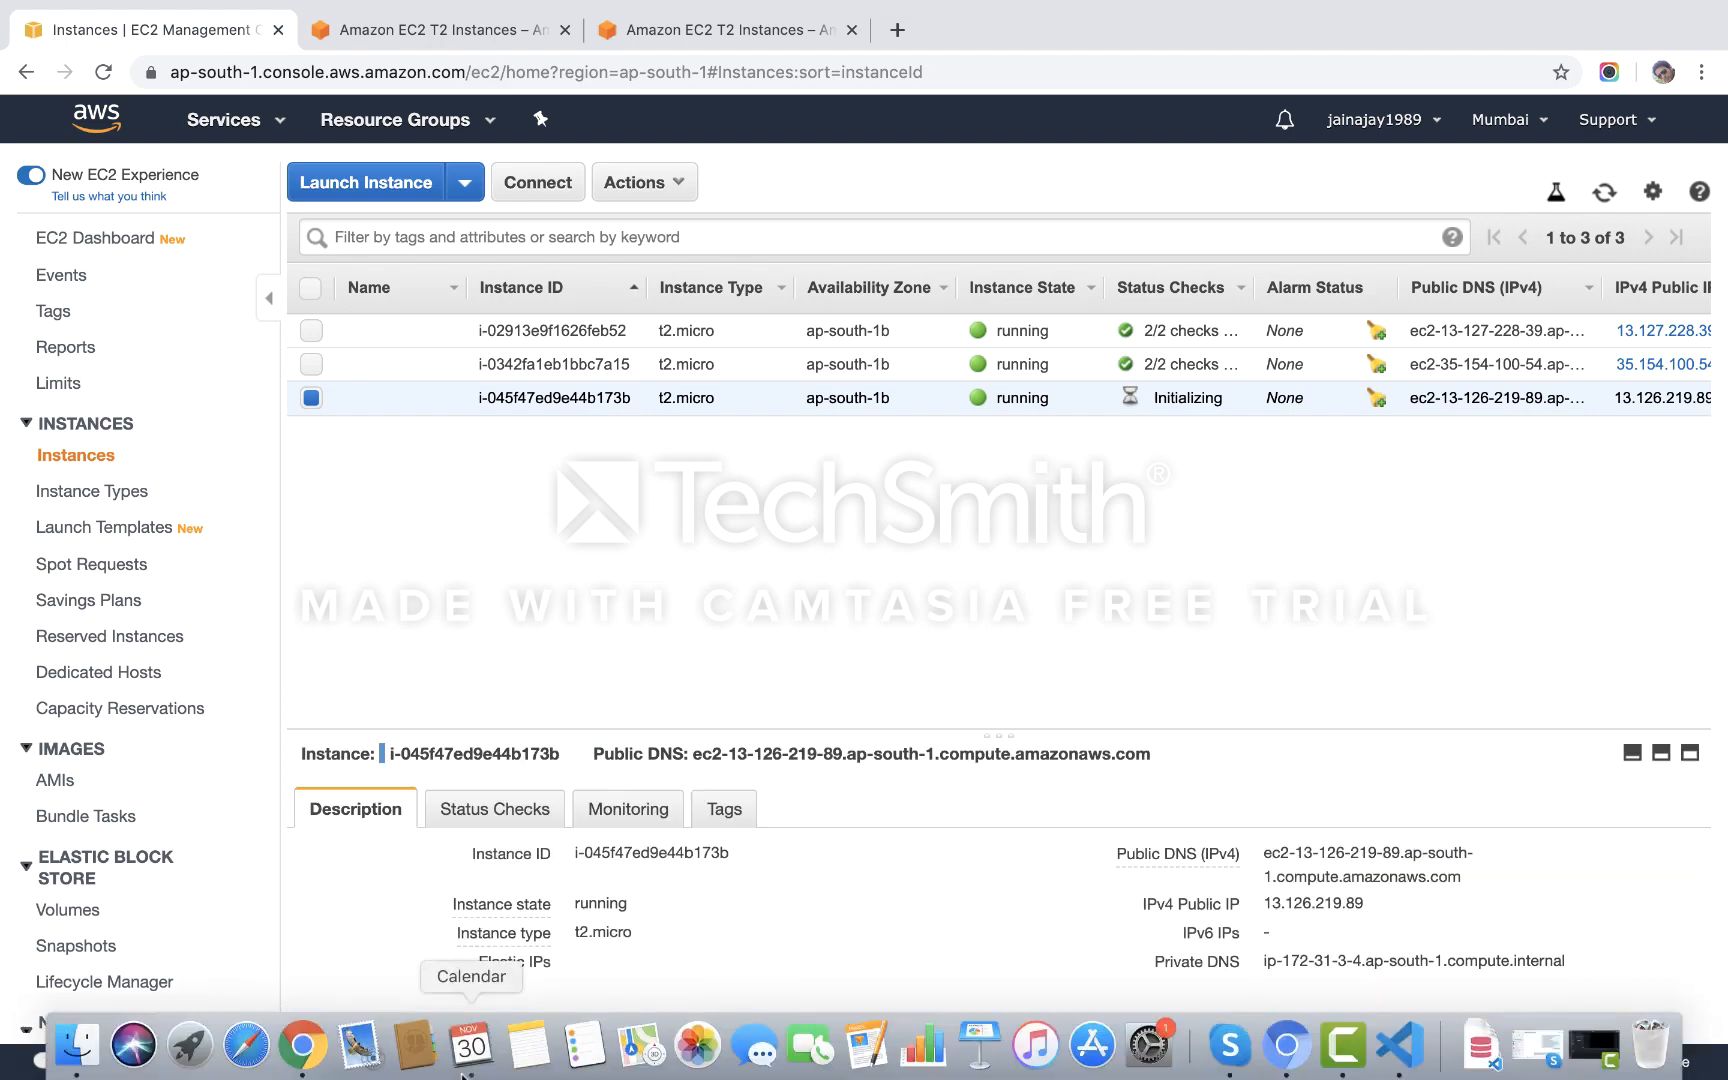
left_click(466, 1066)
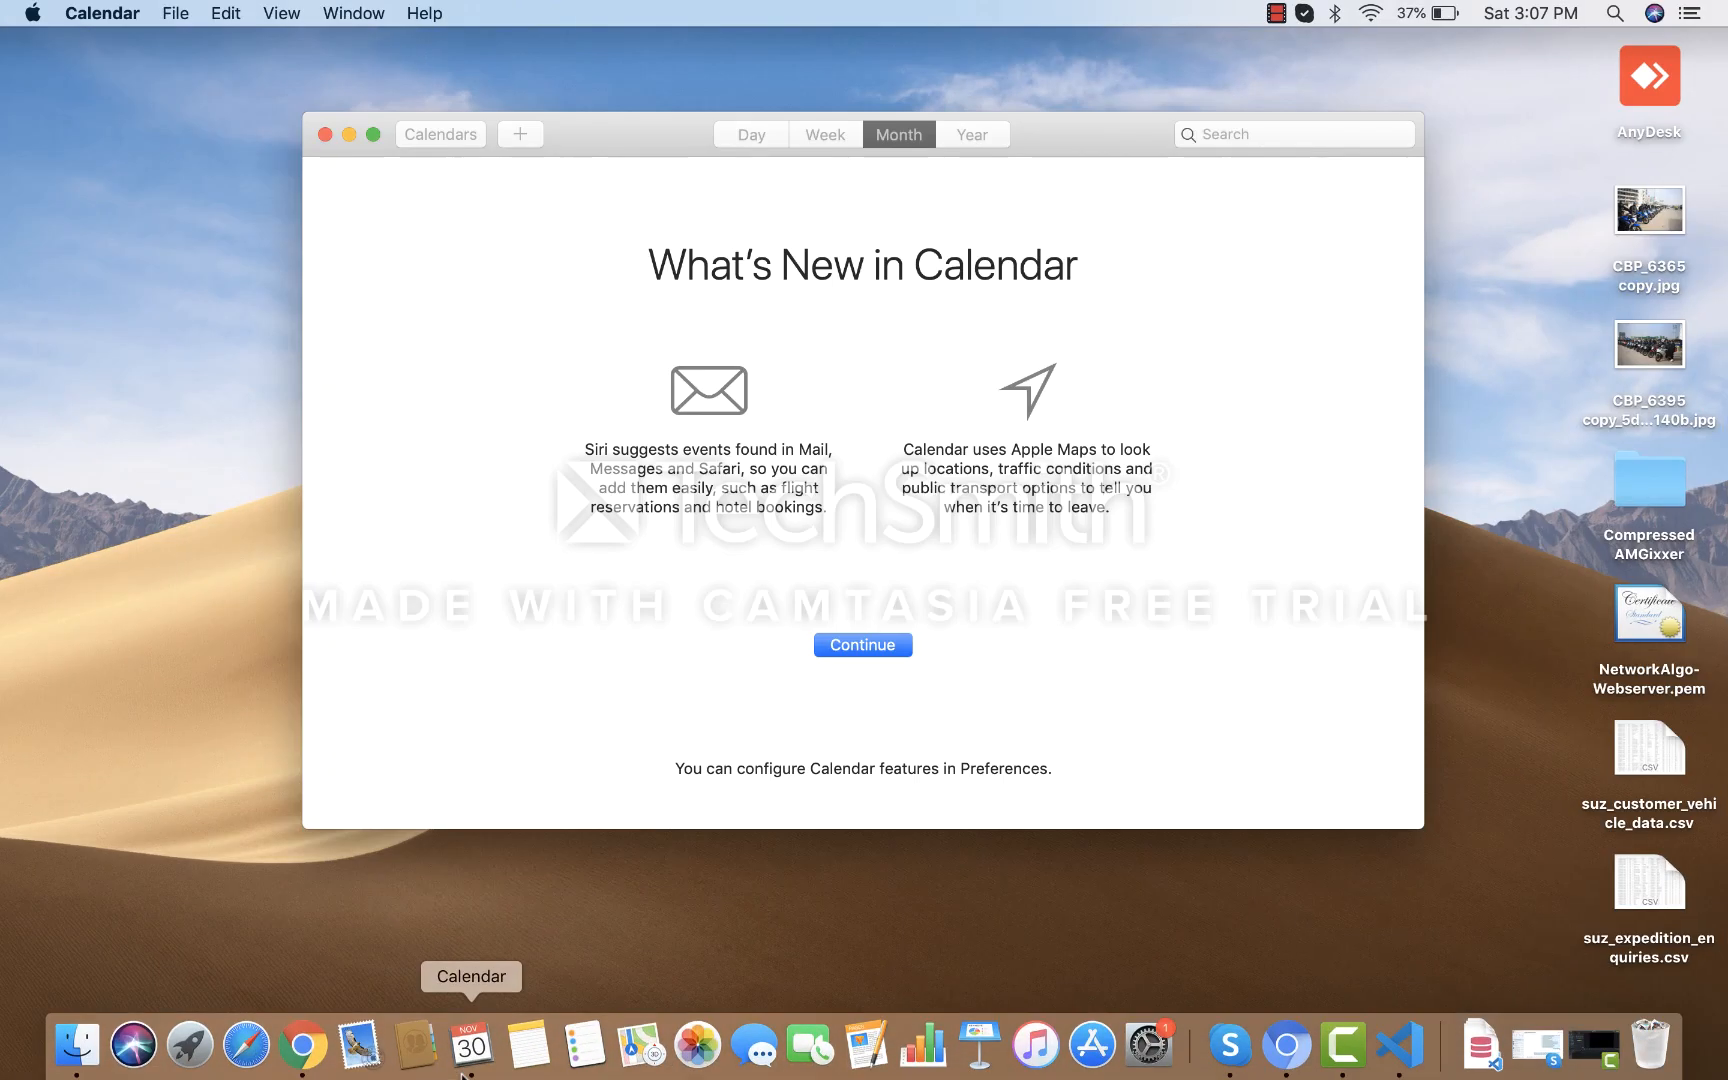
left_click(325, 134)
left_click(302, 1045)
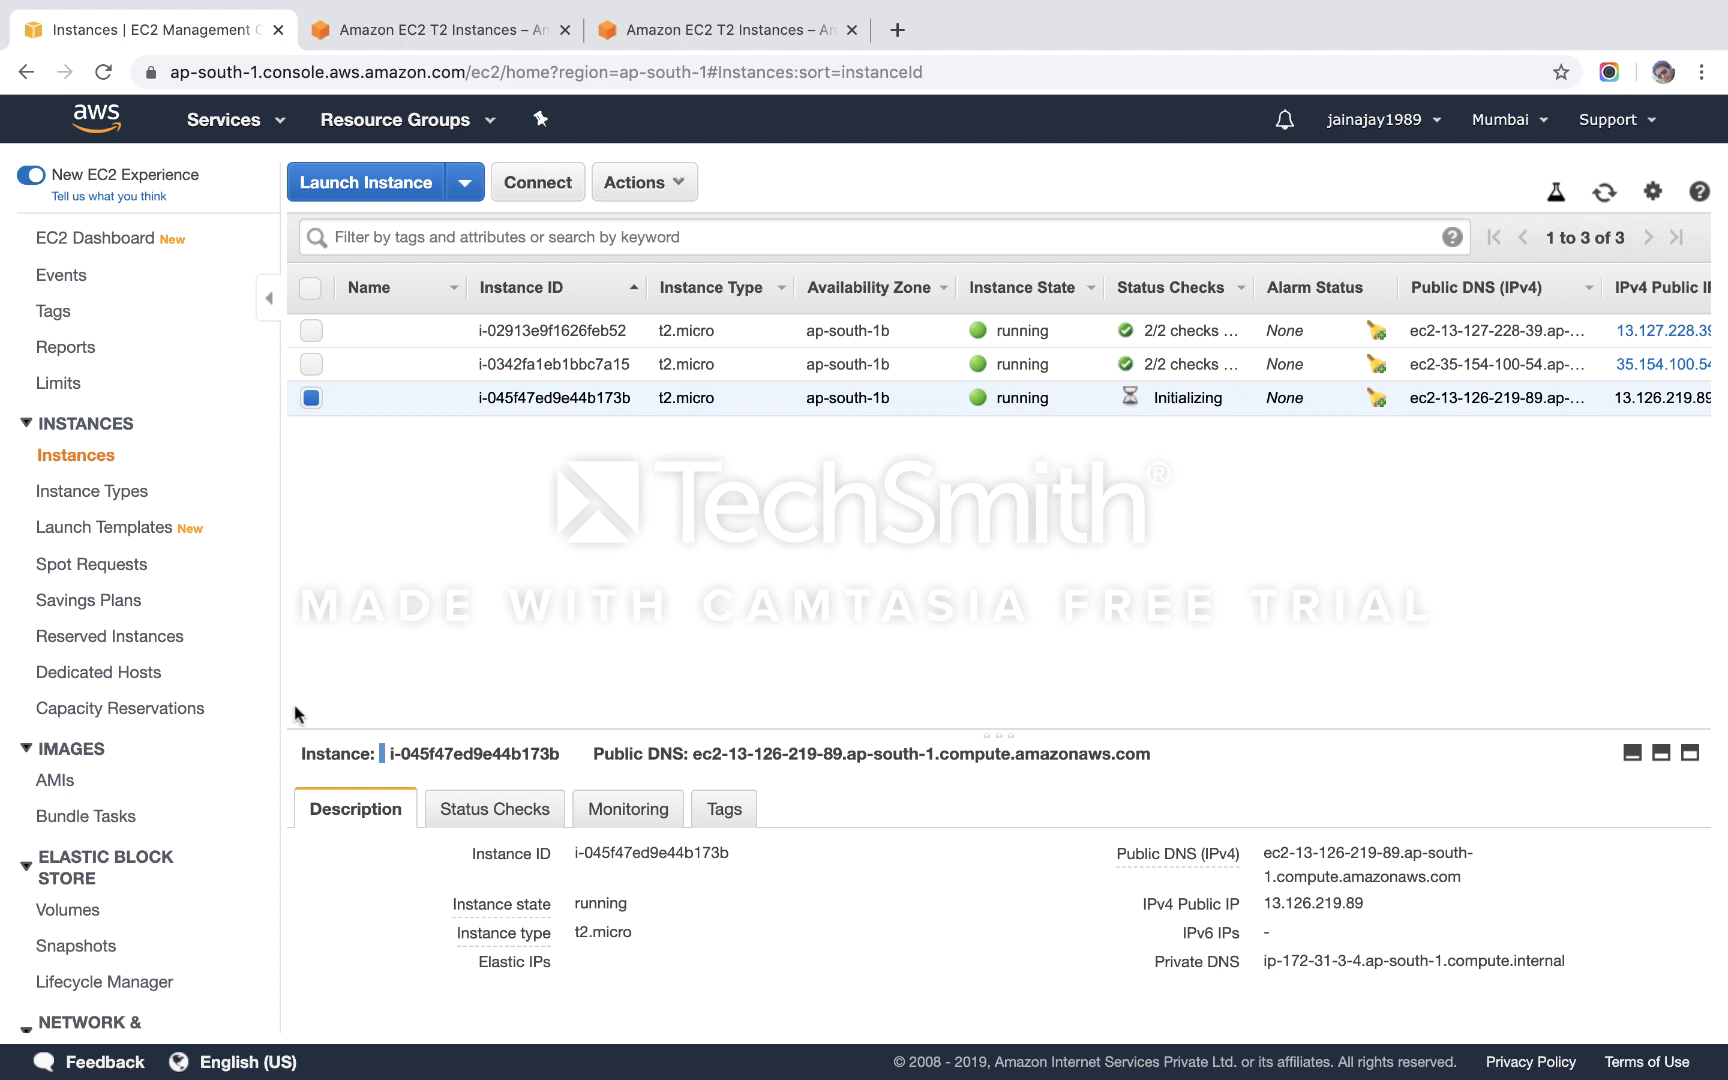
Launch the Terminal application.
key("super+space")
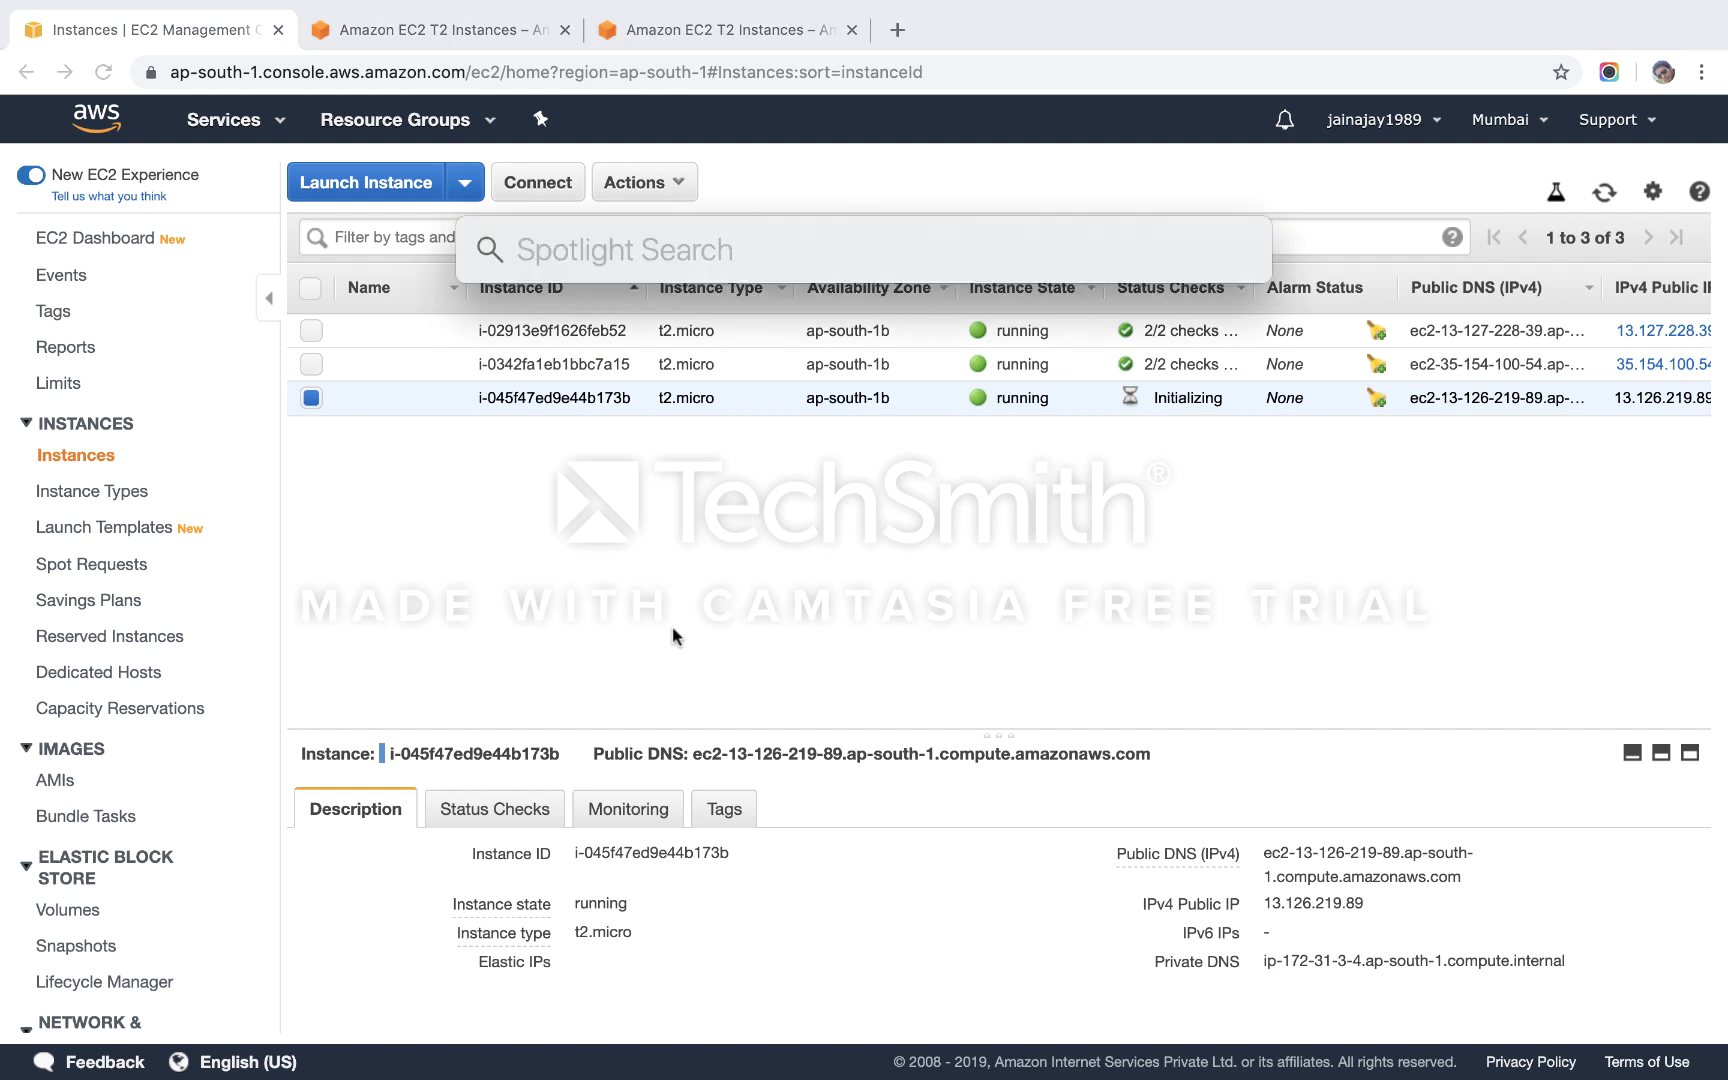
type("terminal")
key("Return")
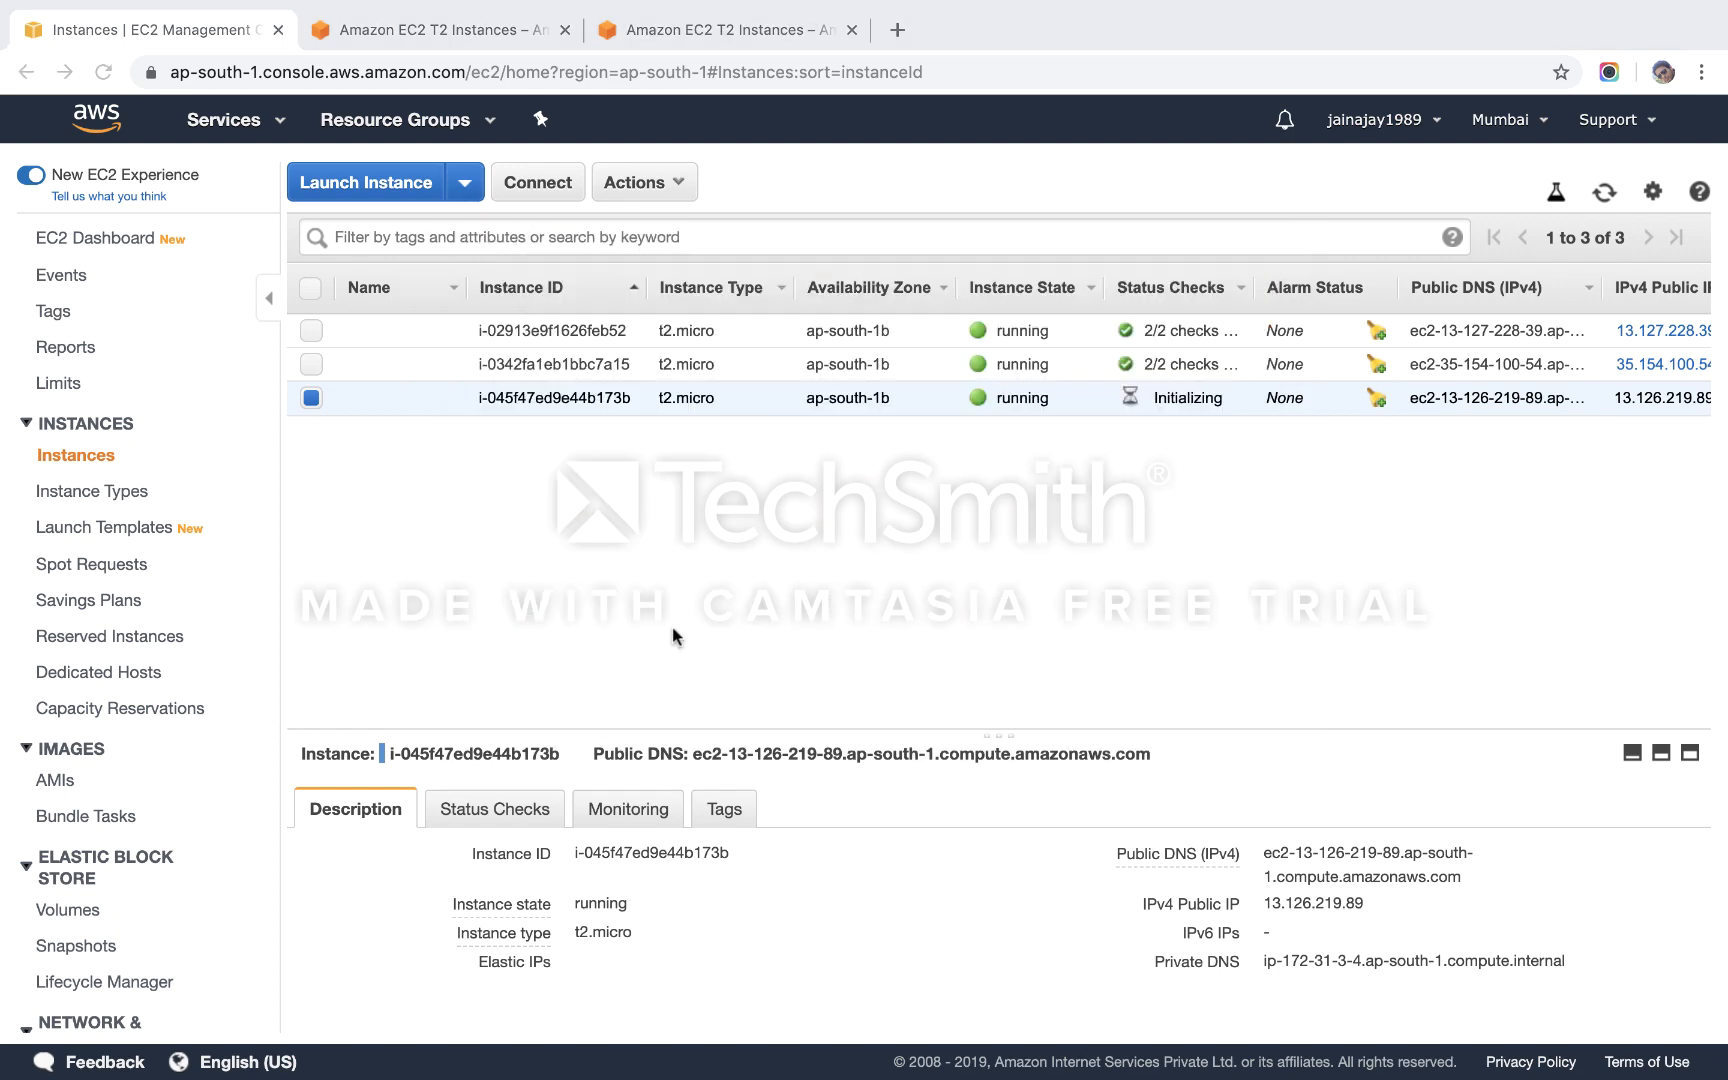
Copy the new instance's IPv4 public IP in the EC2 console and switch to Terminal.
left_click(293, 1045)
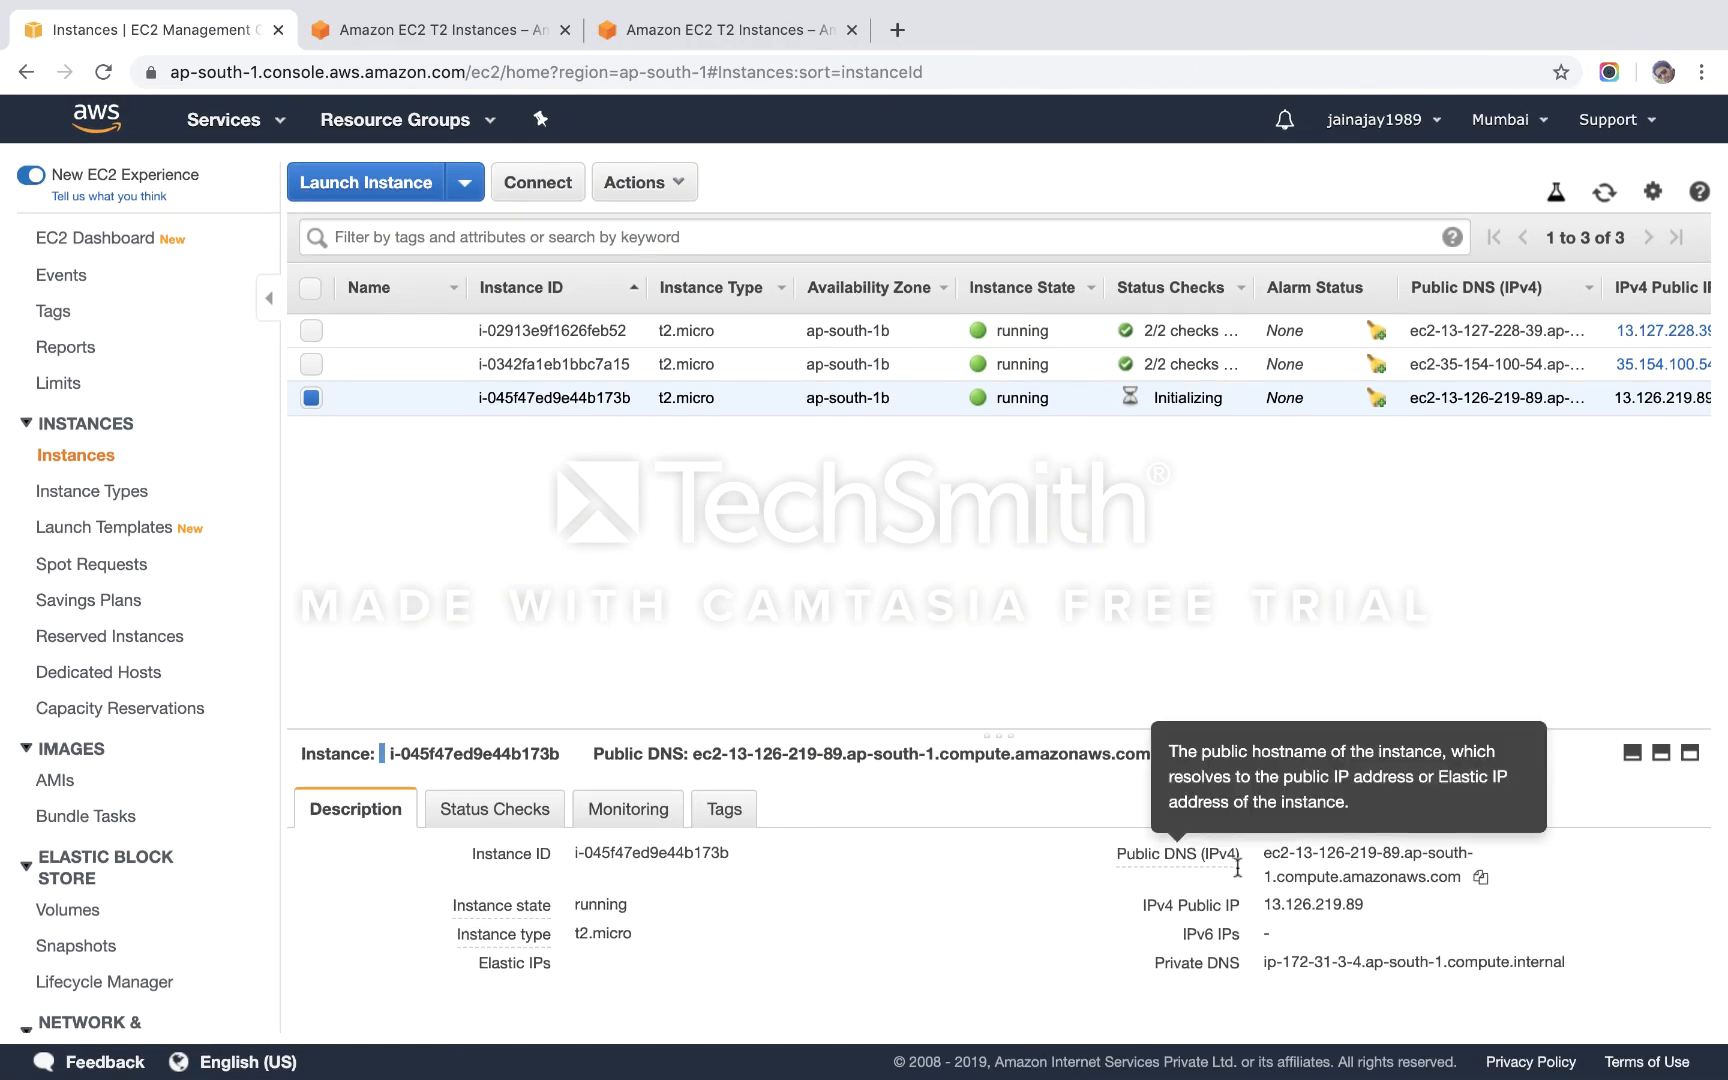
left_click(1384, 906)
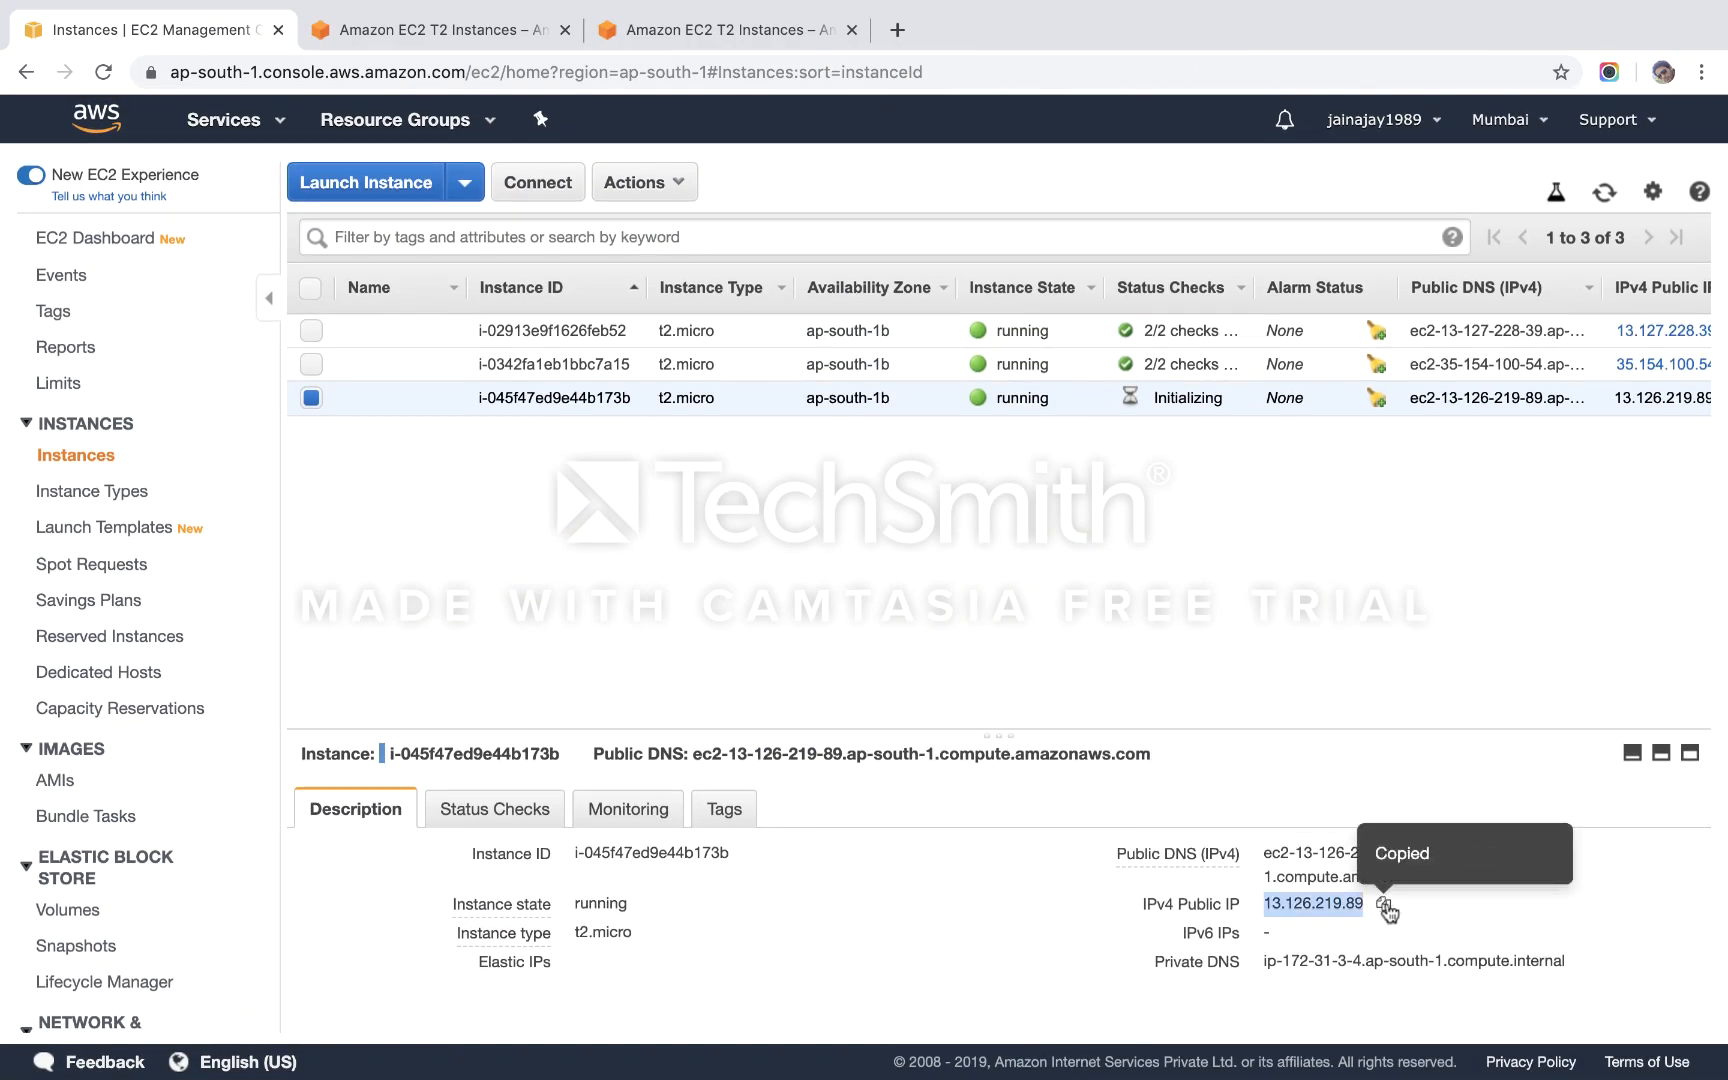
mouse_move(1590, 1052)
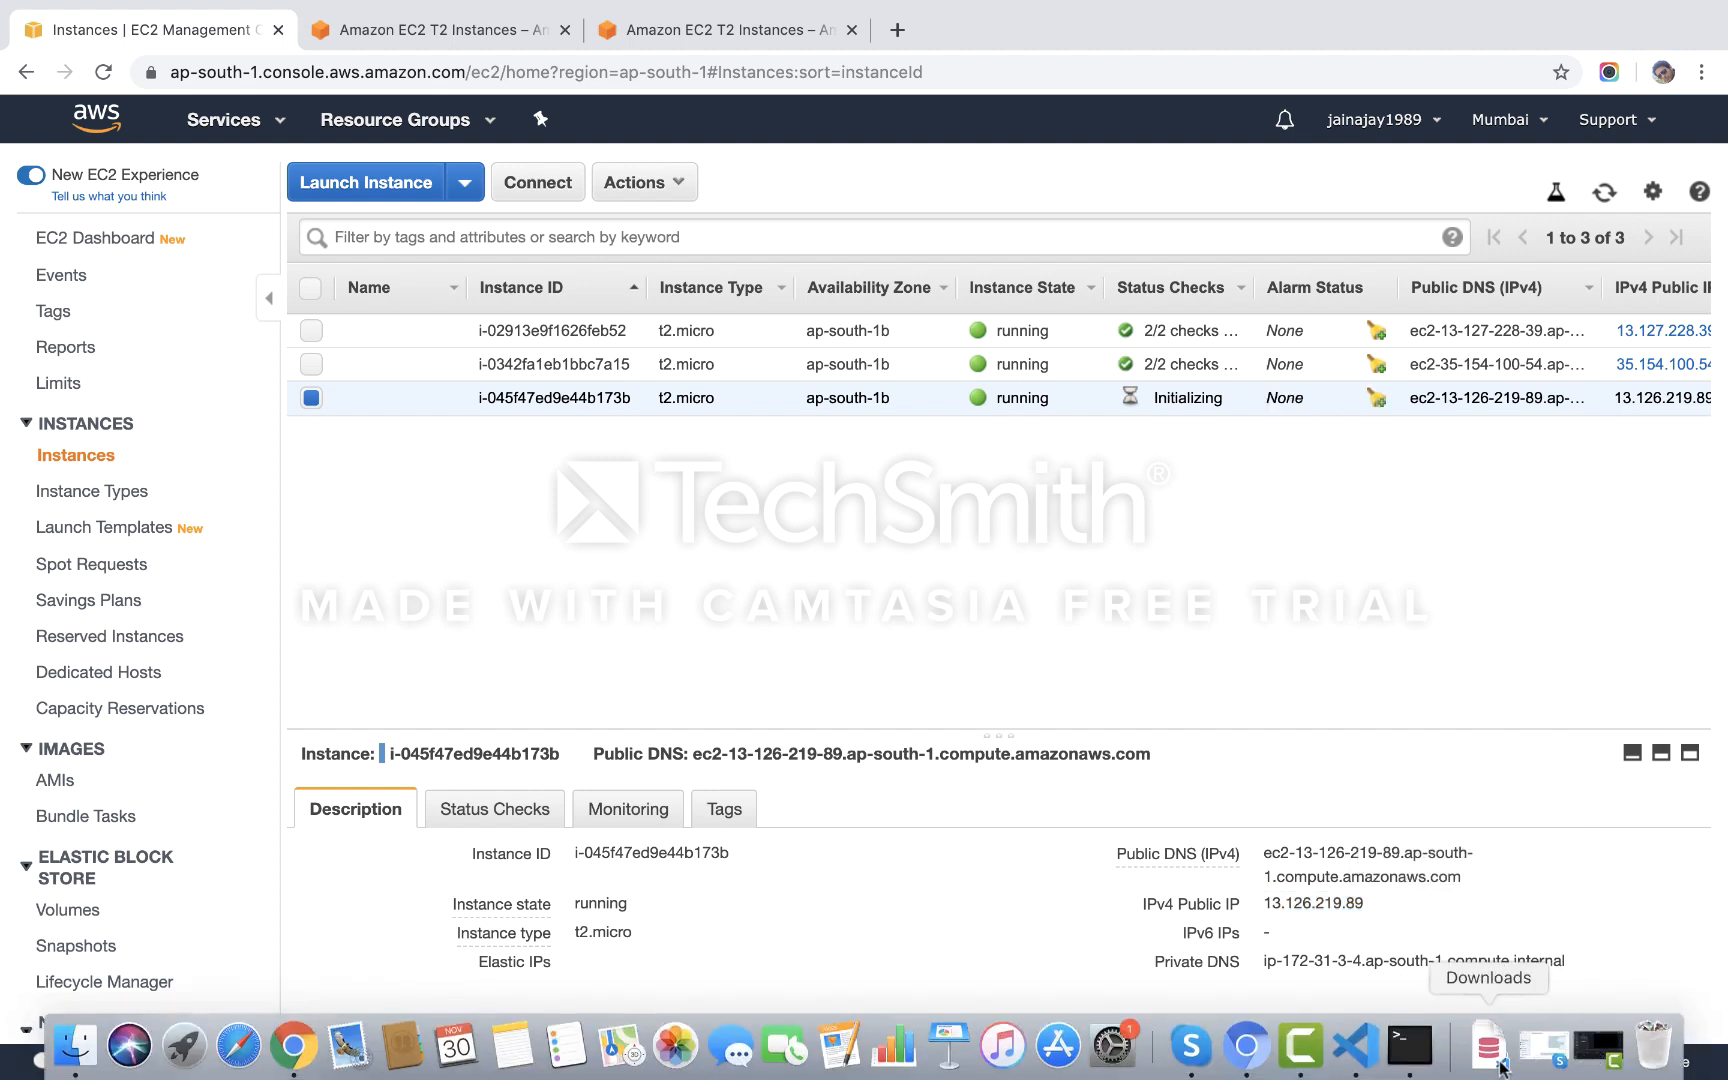
left_click(1400, 1055)
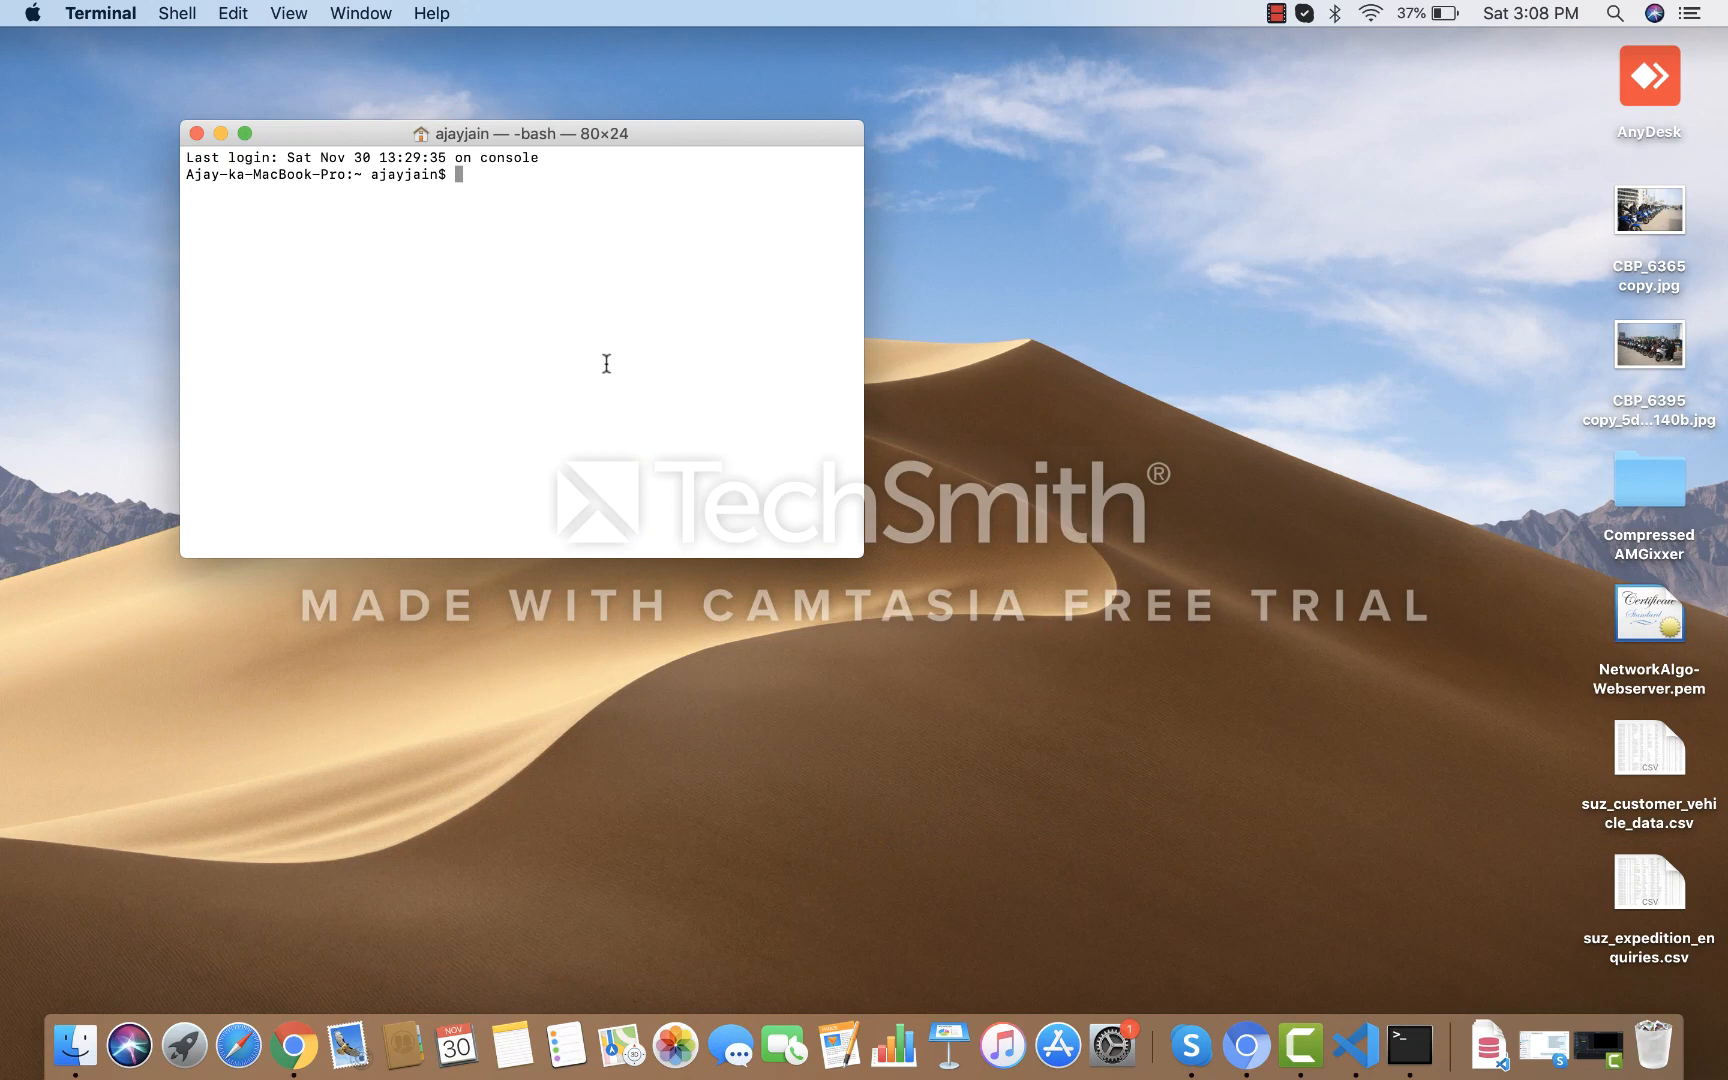
type("ssh -i")
key("BackSpace")
key("BackSpace")
key("BackSpace")
key("BackSpace")
key("BackSpace")
key("BackSpace")
key("BackSpace")
type("cho")
key("BackSpace")
key("BackSpace")
key("BackSpace")
type("sudo ch")
key("BackSpace")
key("BackSpace")
type("chmod")
type("400 /De")
key("BackSpace")
key("BackSpace")
key("BackSpace")
key("BackSpace")
key("BackSpace")
key("BackSpace")
key("BackSpace")
key("BackSpace")
key("BackSpace")
key("BackSpace")
key("BackSpace")
key("BackSpace")
key("BackSpace")
key("BackSpace")
key("BackSpace")
key("BackSpace")
key("BackSpace")
key("BackSpace")
List the home folder's contents with ls and change into the Desktop directory.
type("ls")
key("Return")
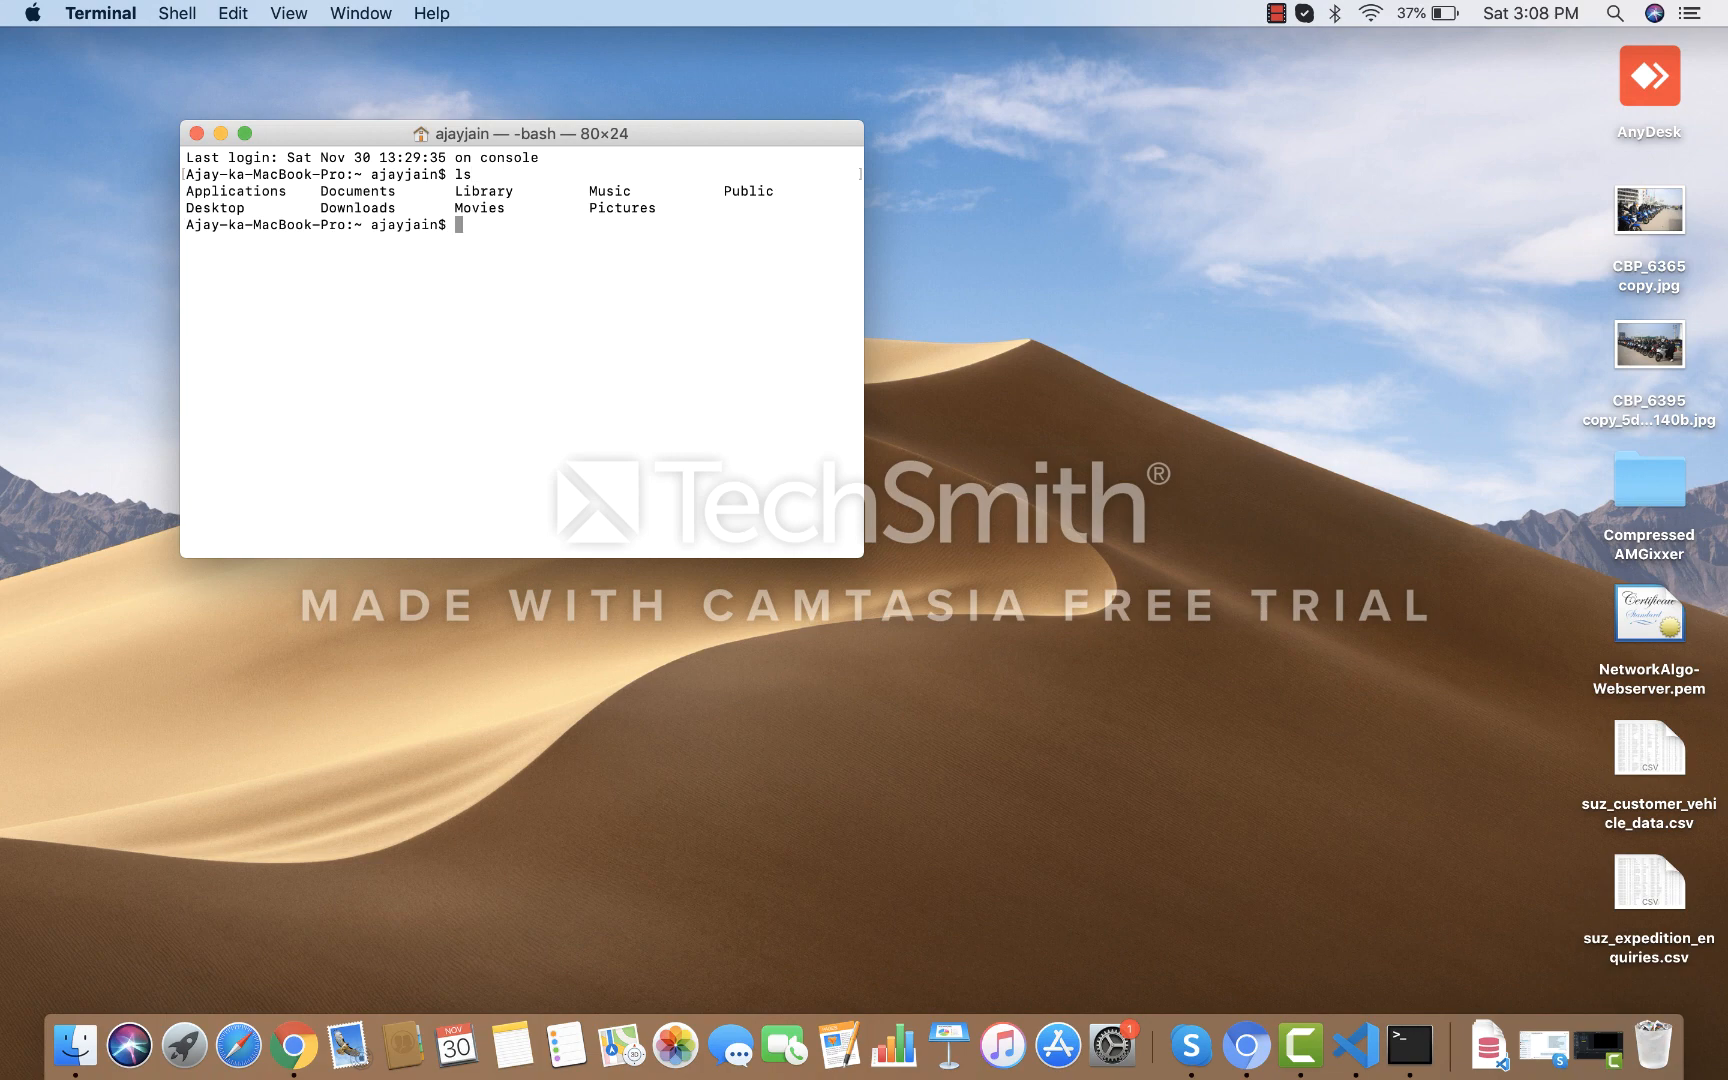
type("cd De")
key("Tab")
key("Return")
type("su")
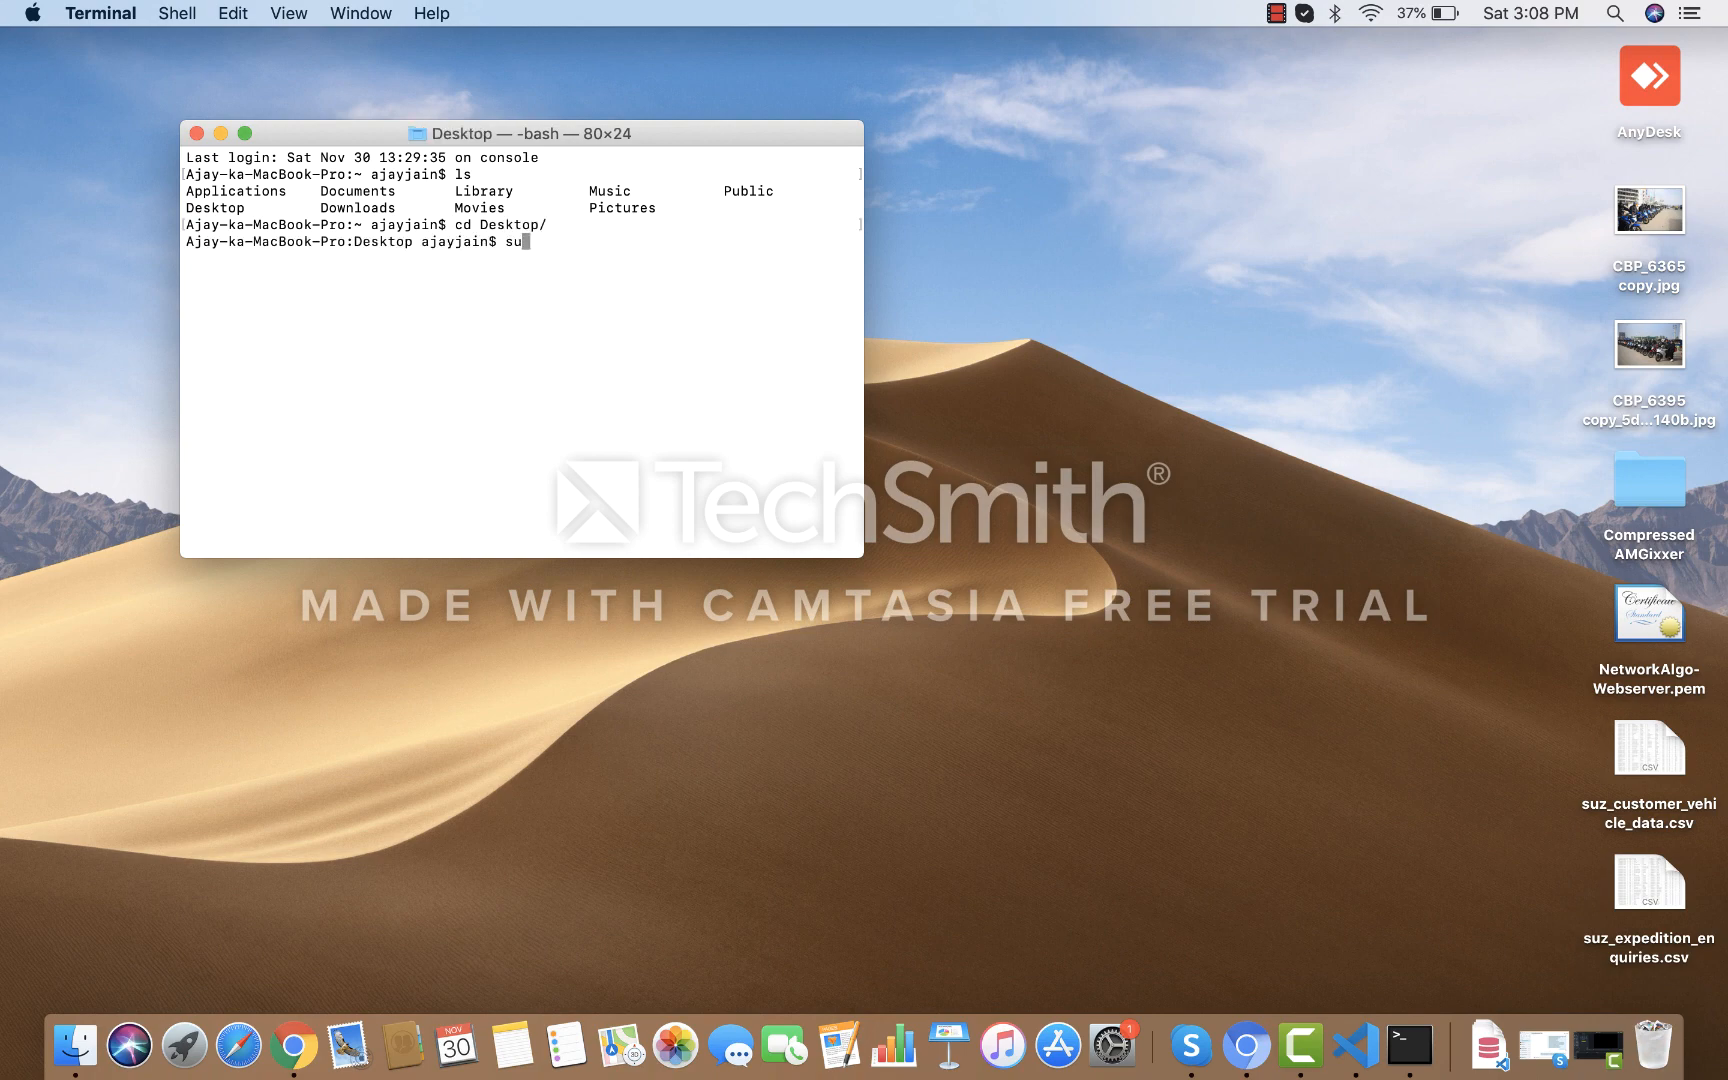
type("do chmod ")
type("400")
type(" /Ne")
key("Tab")
key("BackSpace")
key("BackSpace")
key("BackSpace")
key("BackSpace")
key("BackSpace")
key("BackSpace")
key("BackSpace")
key("BackSpace")
key("BackSpace")
type("NetworkALo")
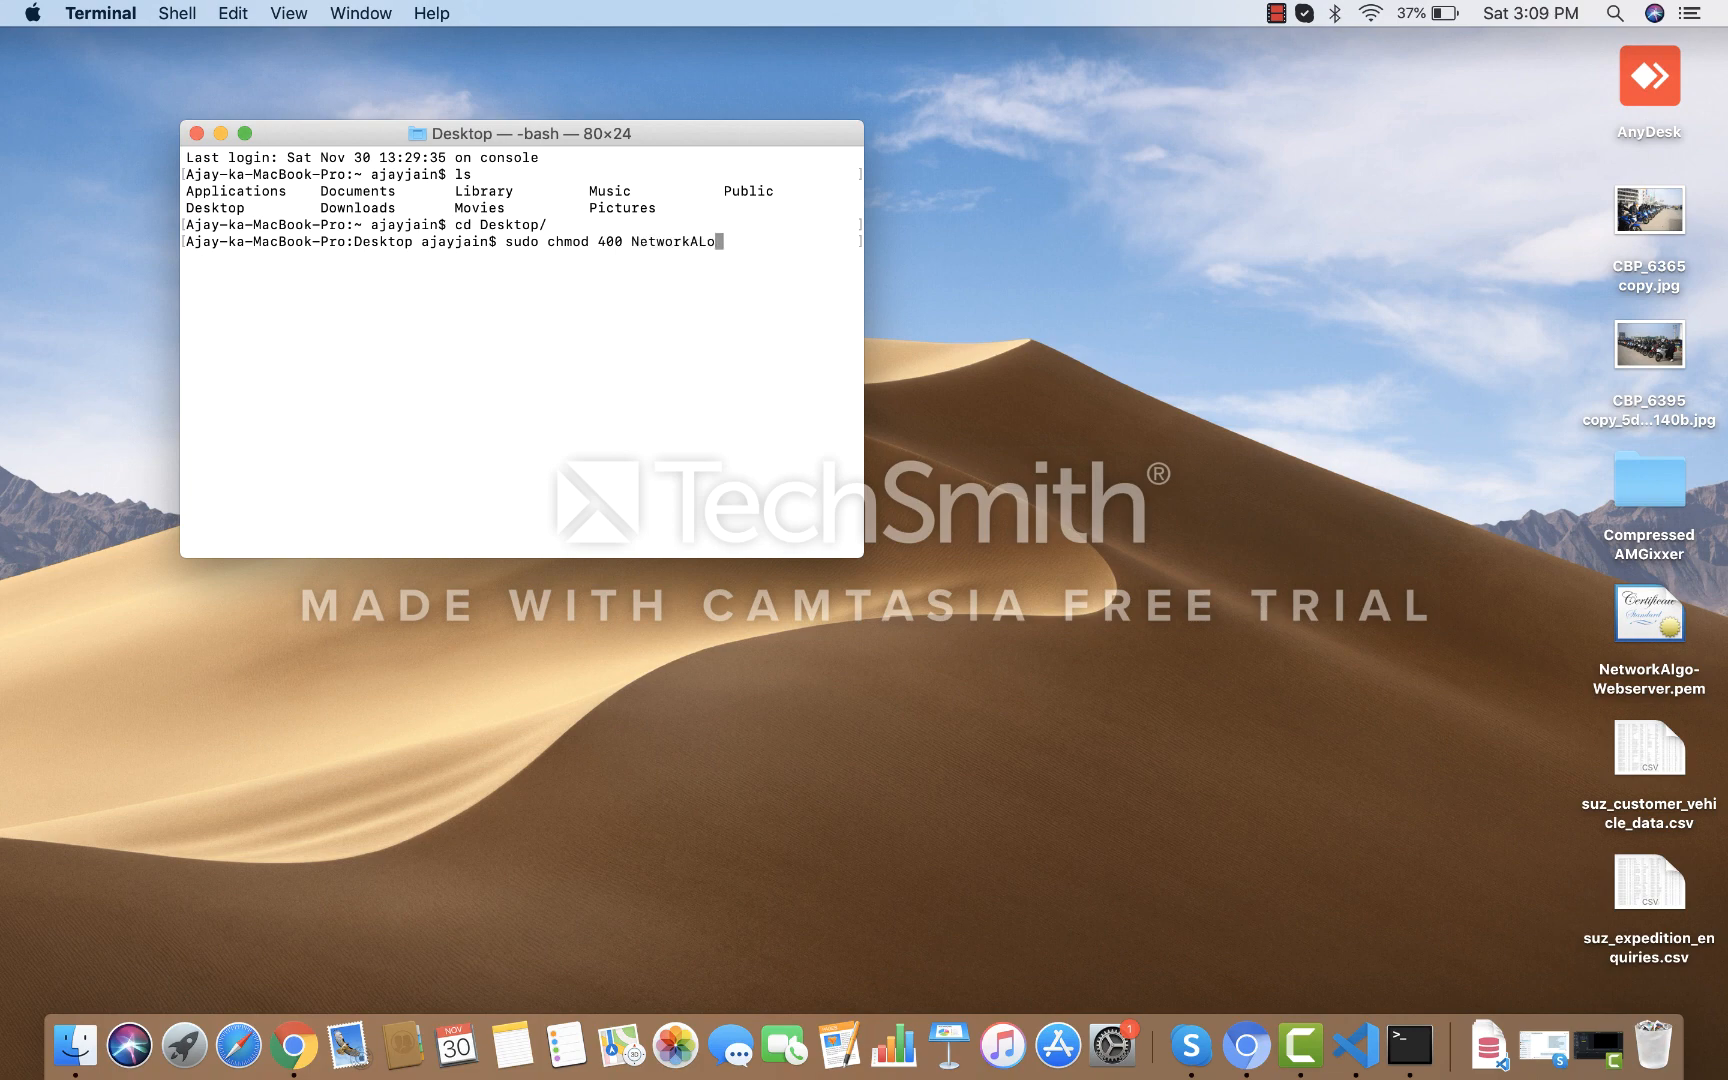
key("BackSpace")
key("BackSpace")
type("l")
key("BackSpace")
key("BackSpace")
key("BackSpace")
key("BackSpace")
key("BackSpace")
key("BackSpace")
key("BackSpace")
key("BackSpace")
key("BackSpace")
key("BackSpace")
key("BackSpace")
key("BackSpace")
key("BackSpace")
key("BackSpace")
key("BackSpace")
key("BackSpace")
key("BackSpace")
key("BackSpace")
key("BackSpace")
key("BackSpace")
key("BackSpace")
key("BackSpace")
key("BackSpace")
key("BackSpace")
List the Desktop files, run sudo chmod 400 NetworkAlgo-Webserver.pem, and enter the account password.
type("ls")
key("Return")
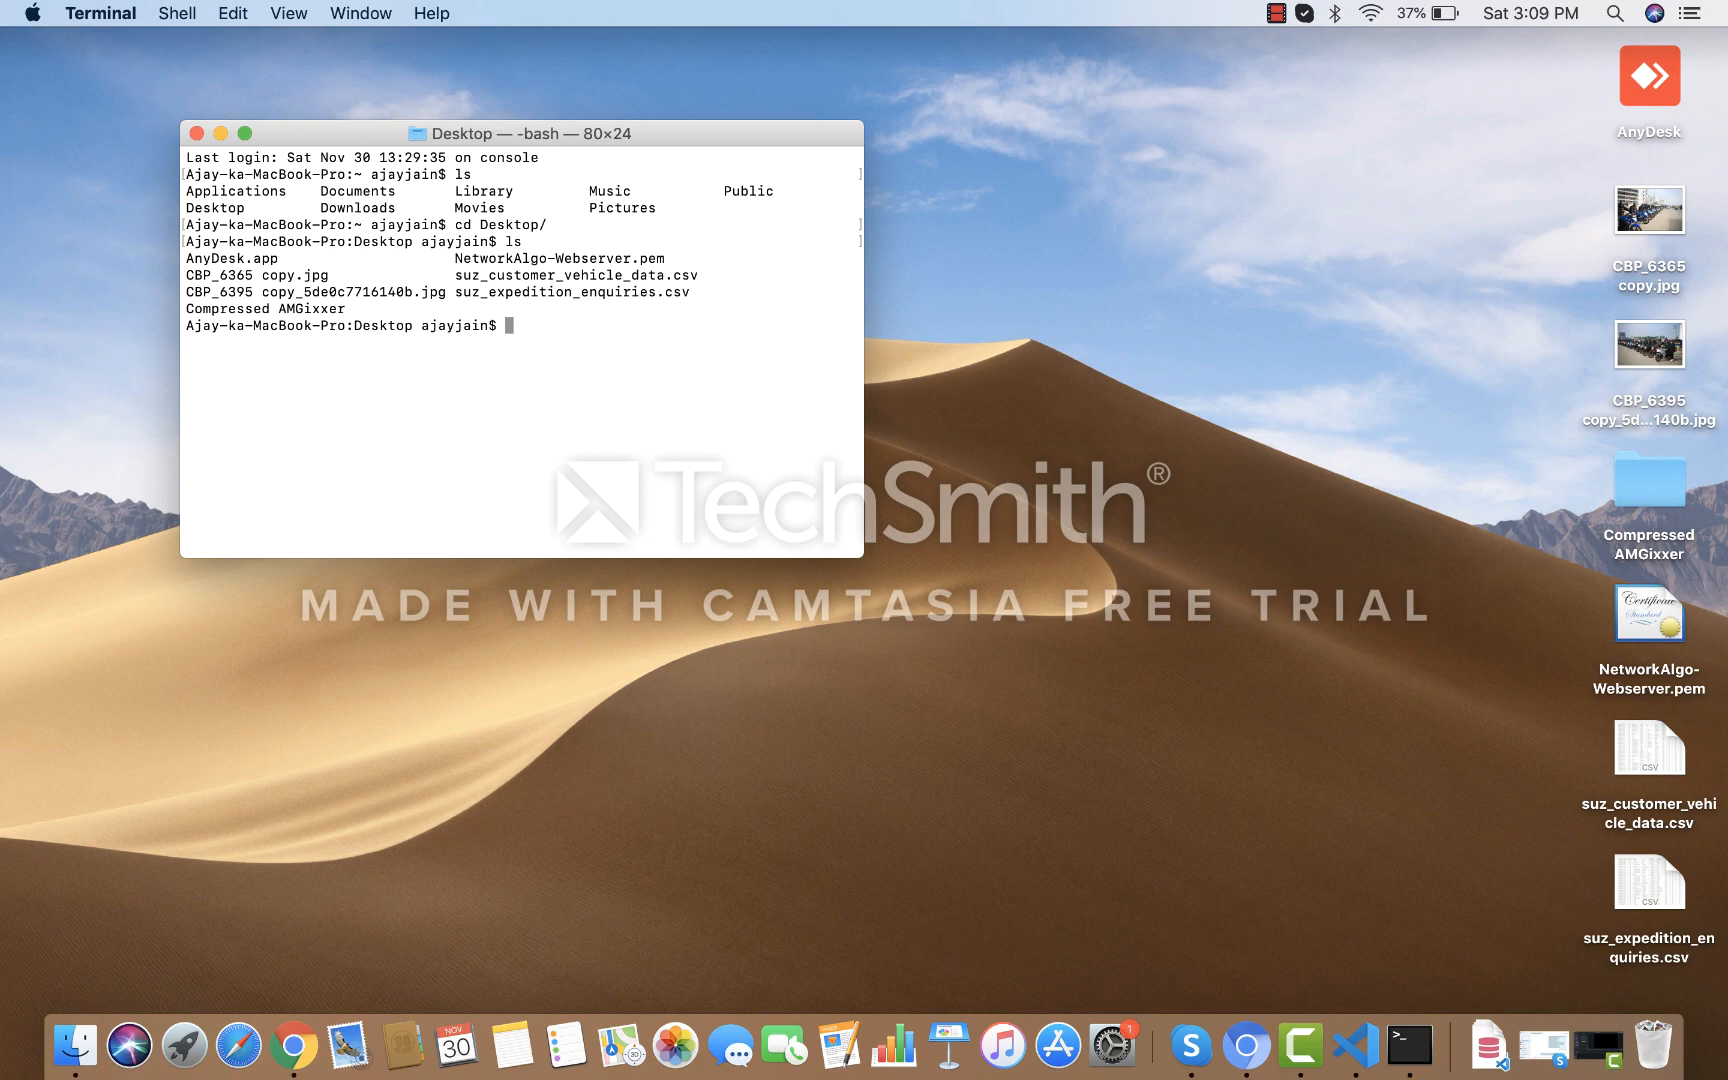
type("sudo chmod 4000")
key("BackSpace")
type("NetworkAlog")
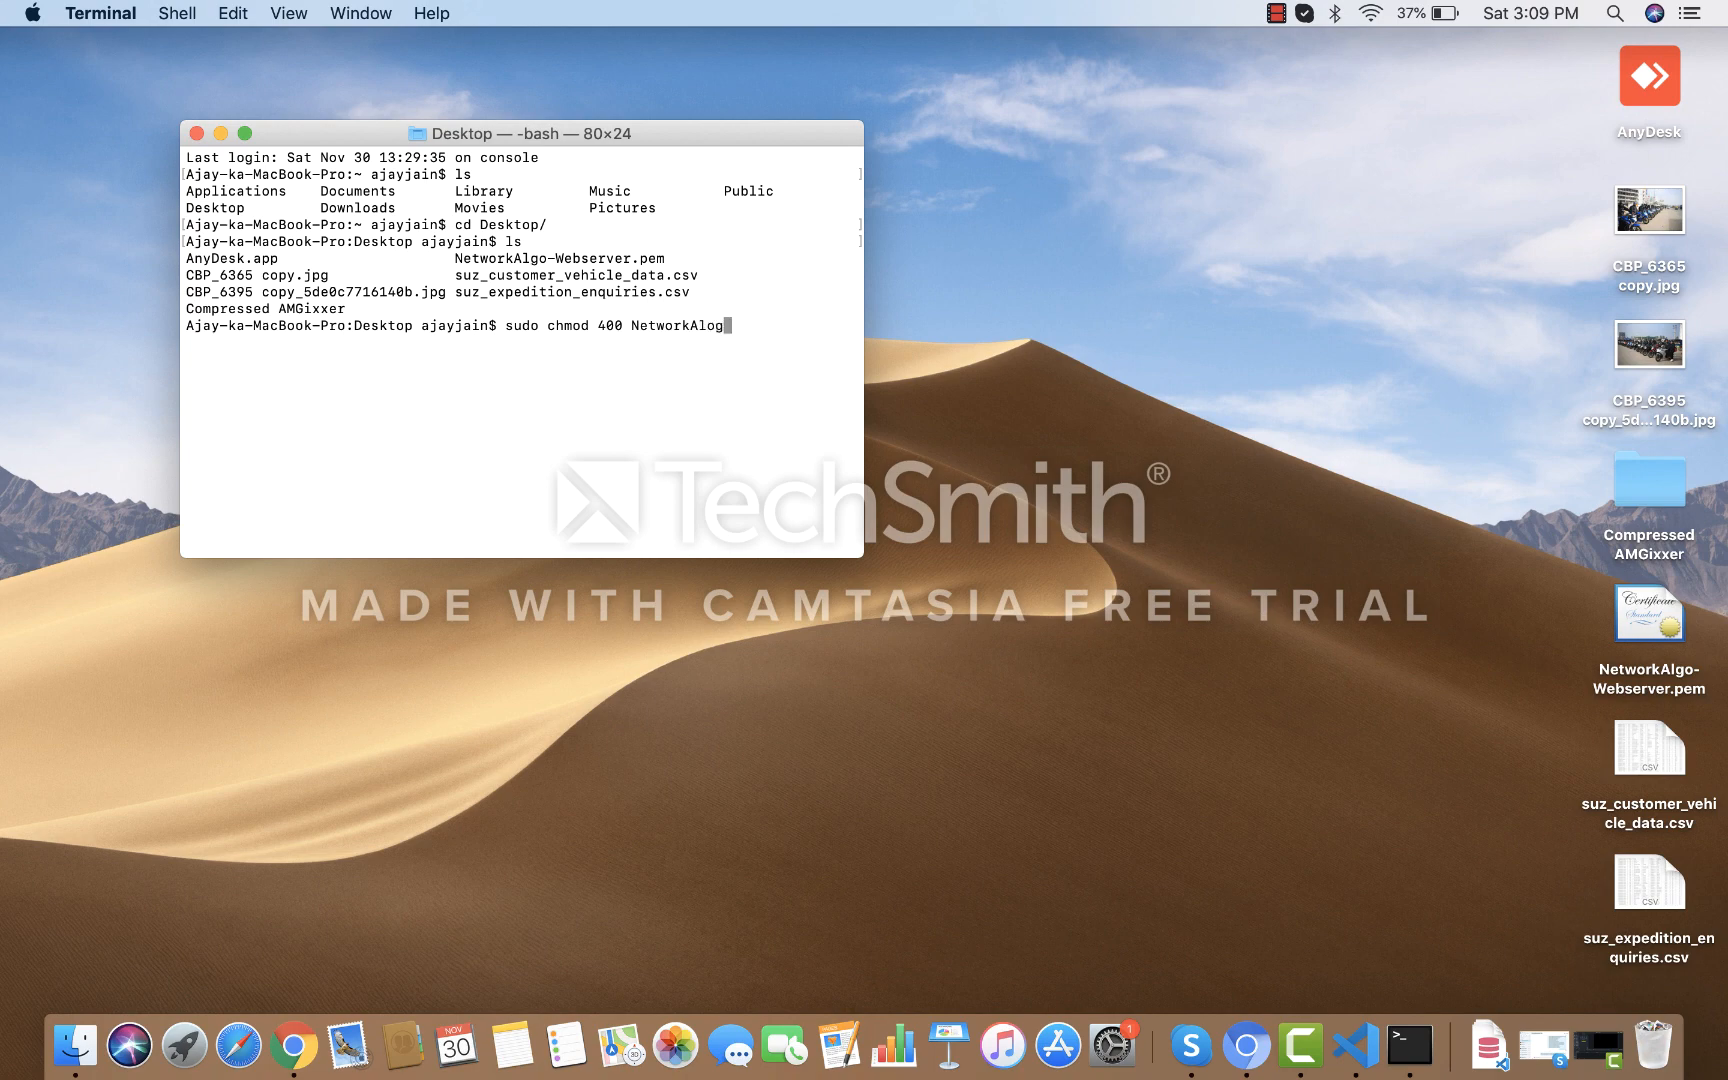
type("-")
key("BackSpace")
key("BackSpace")
key("BackSpace")
type("go-We")
key("Tab")
key("Return")
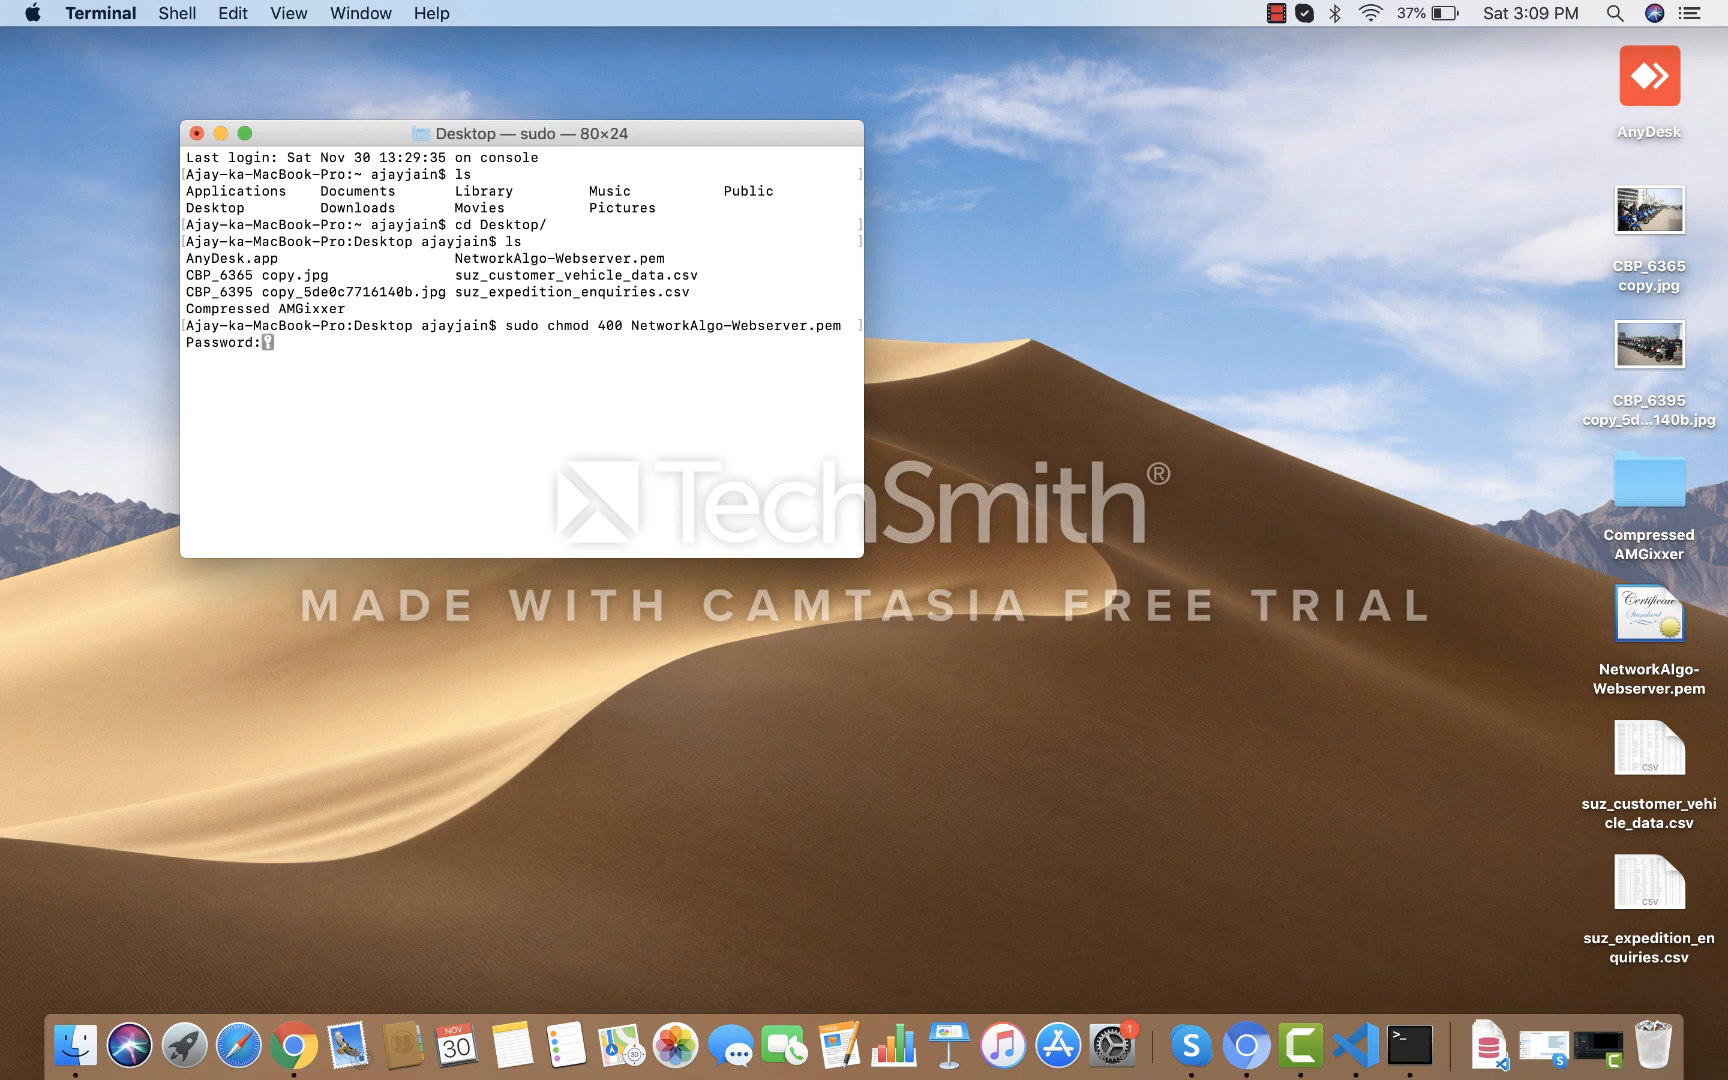
key("Return")
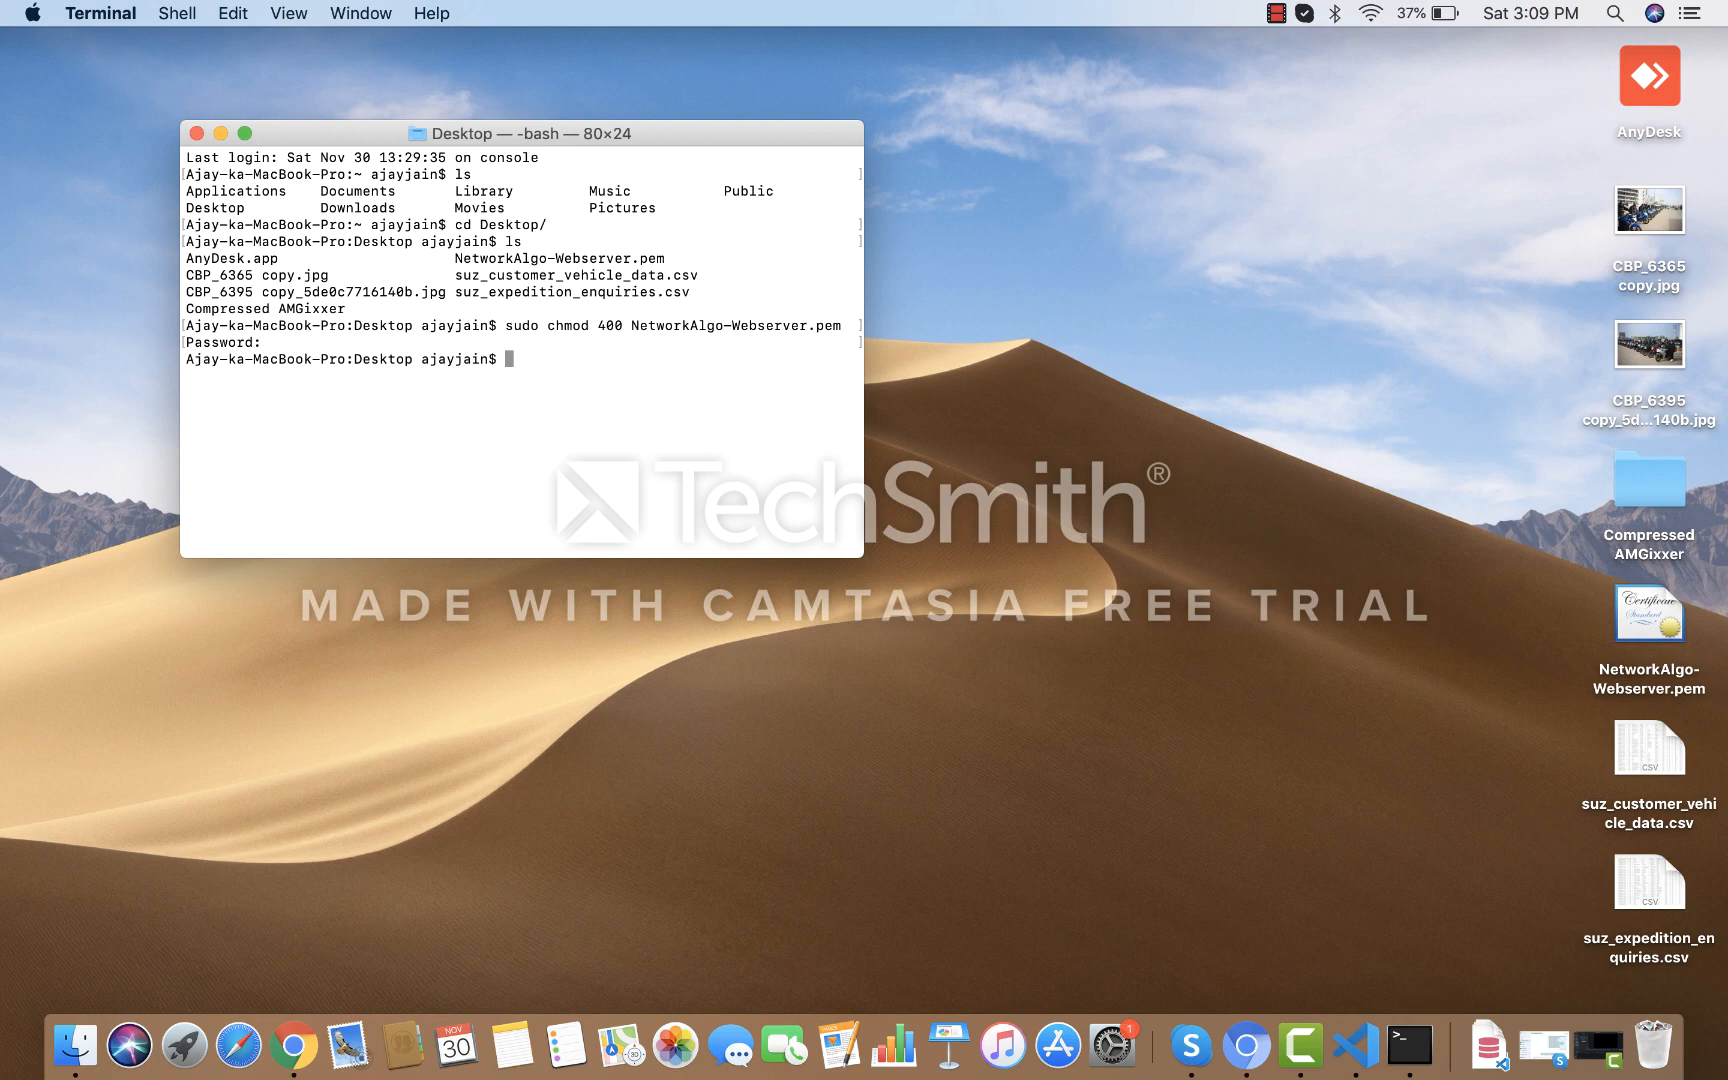
Go back up to the home directory with cd ..
type("ssh")
key("BackSpace")
key("BackSpace")
key("BackSpace")
key("BackSpace")
type("cd ..")
key("Return")
Try to connect to the server with ssh -i Desktop/NetworkAlgo-Webserver.pem 13.126.219.89@ubuntu.
type("cd")
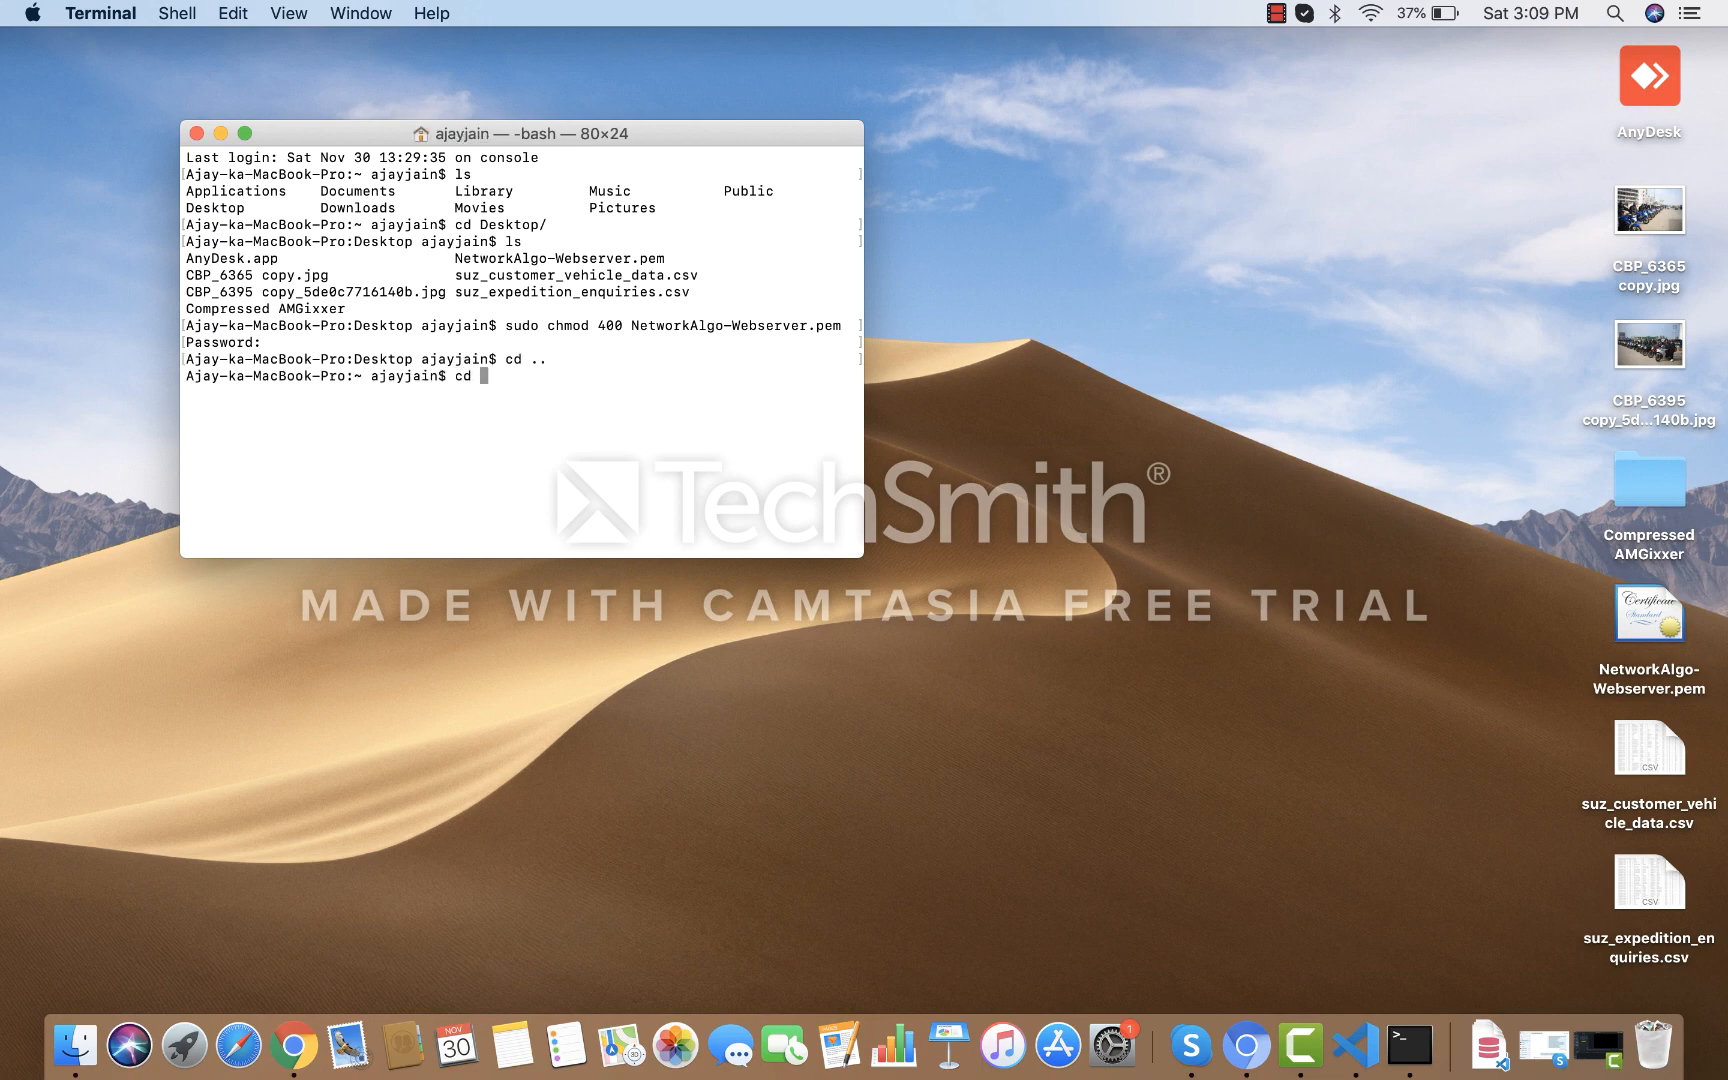
key("BackSpace")
key("BackSpace")
key("BackSpace")
type("ssh -i Des")
key("BackSpace")
key("BackSpace")
key("BackSpace")
type("De")
key("Tab")
type("Netw")
key("Tab")
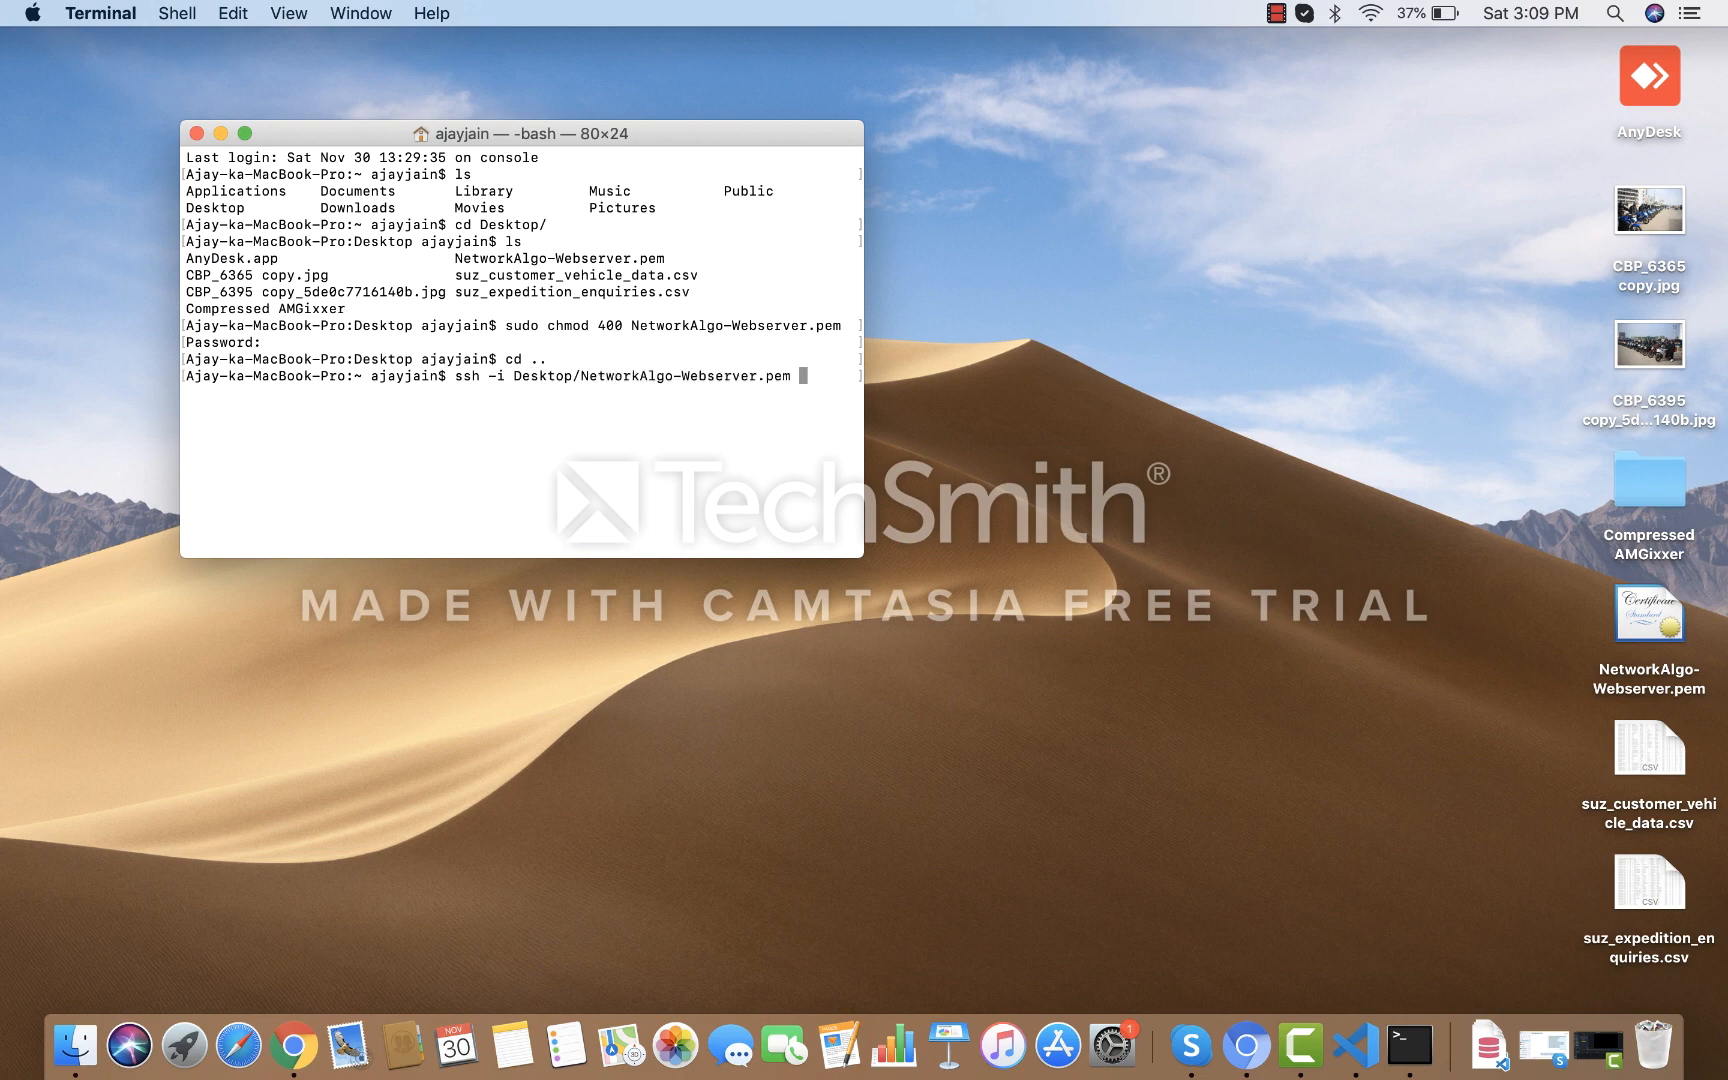
key("super+v")
type("@ubuntu")
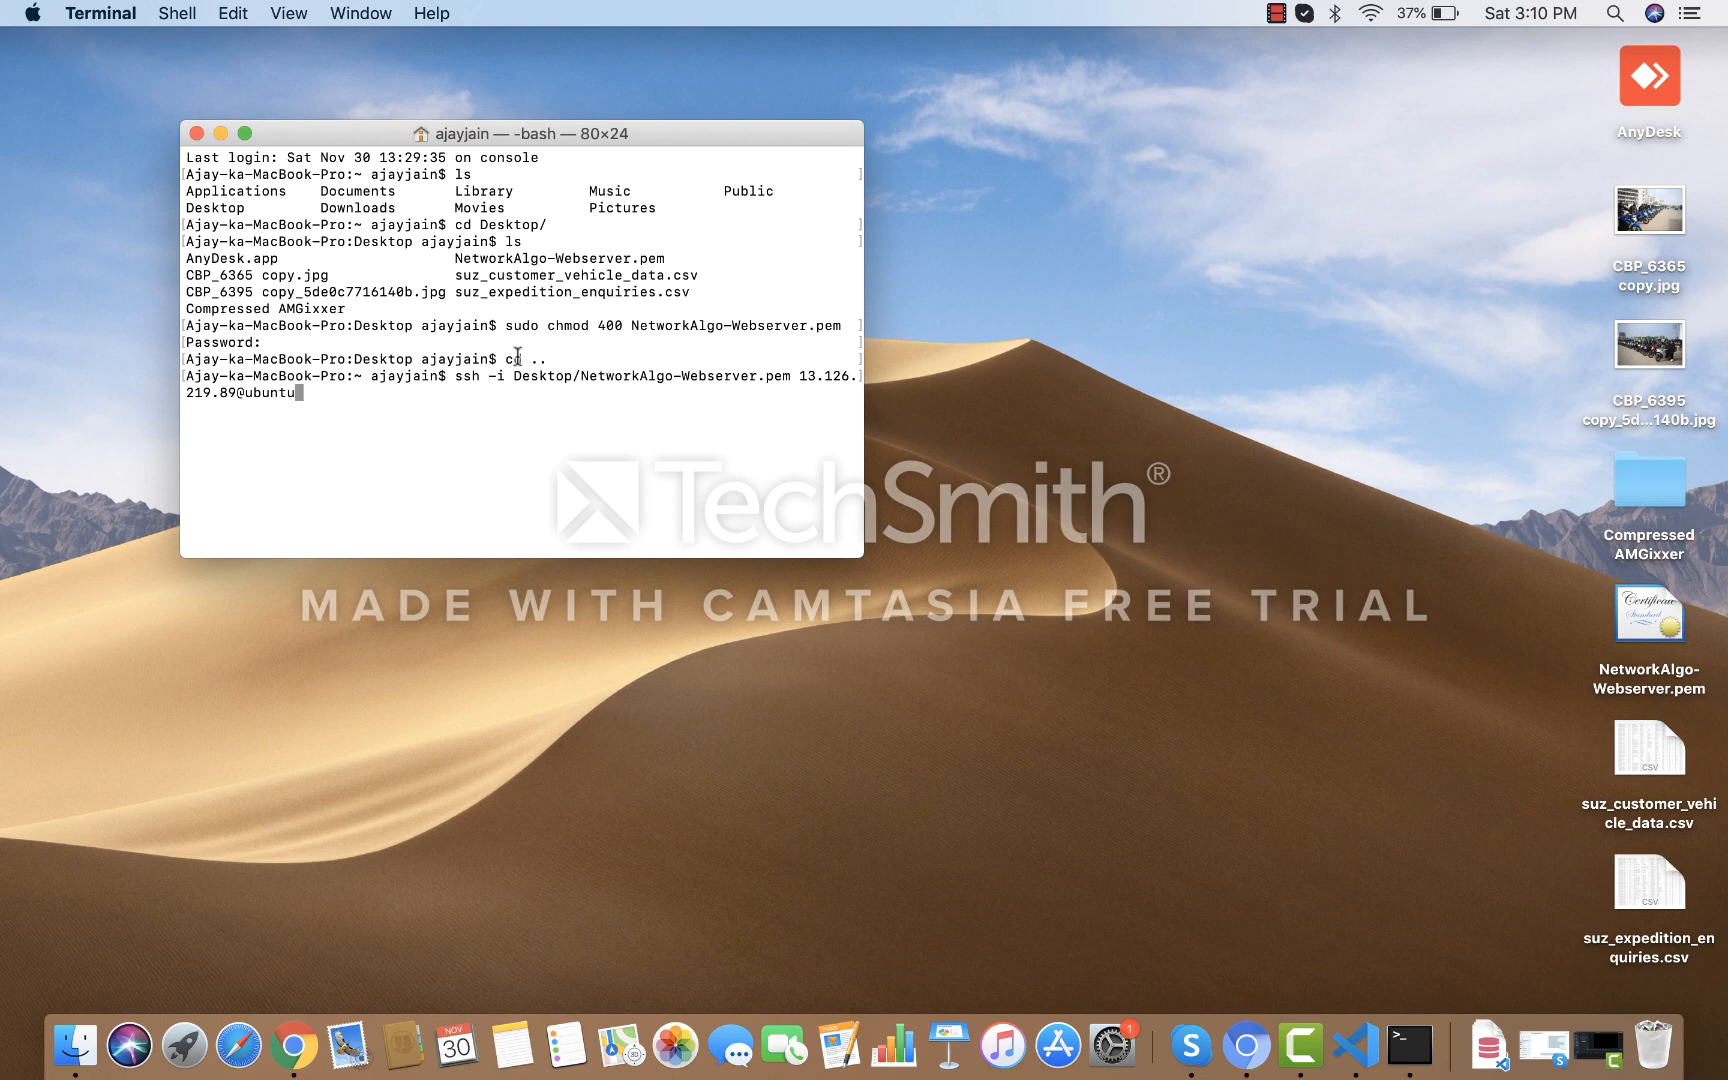
key("Return")
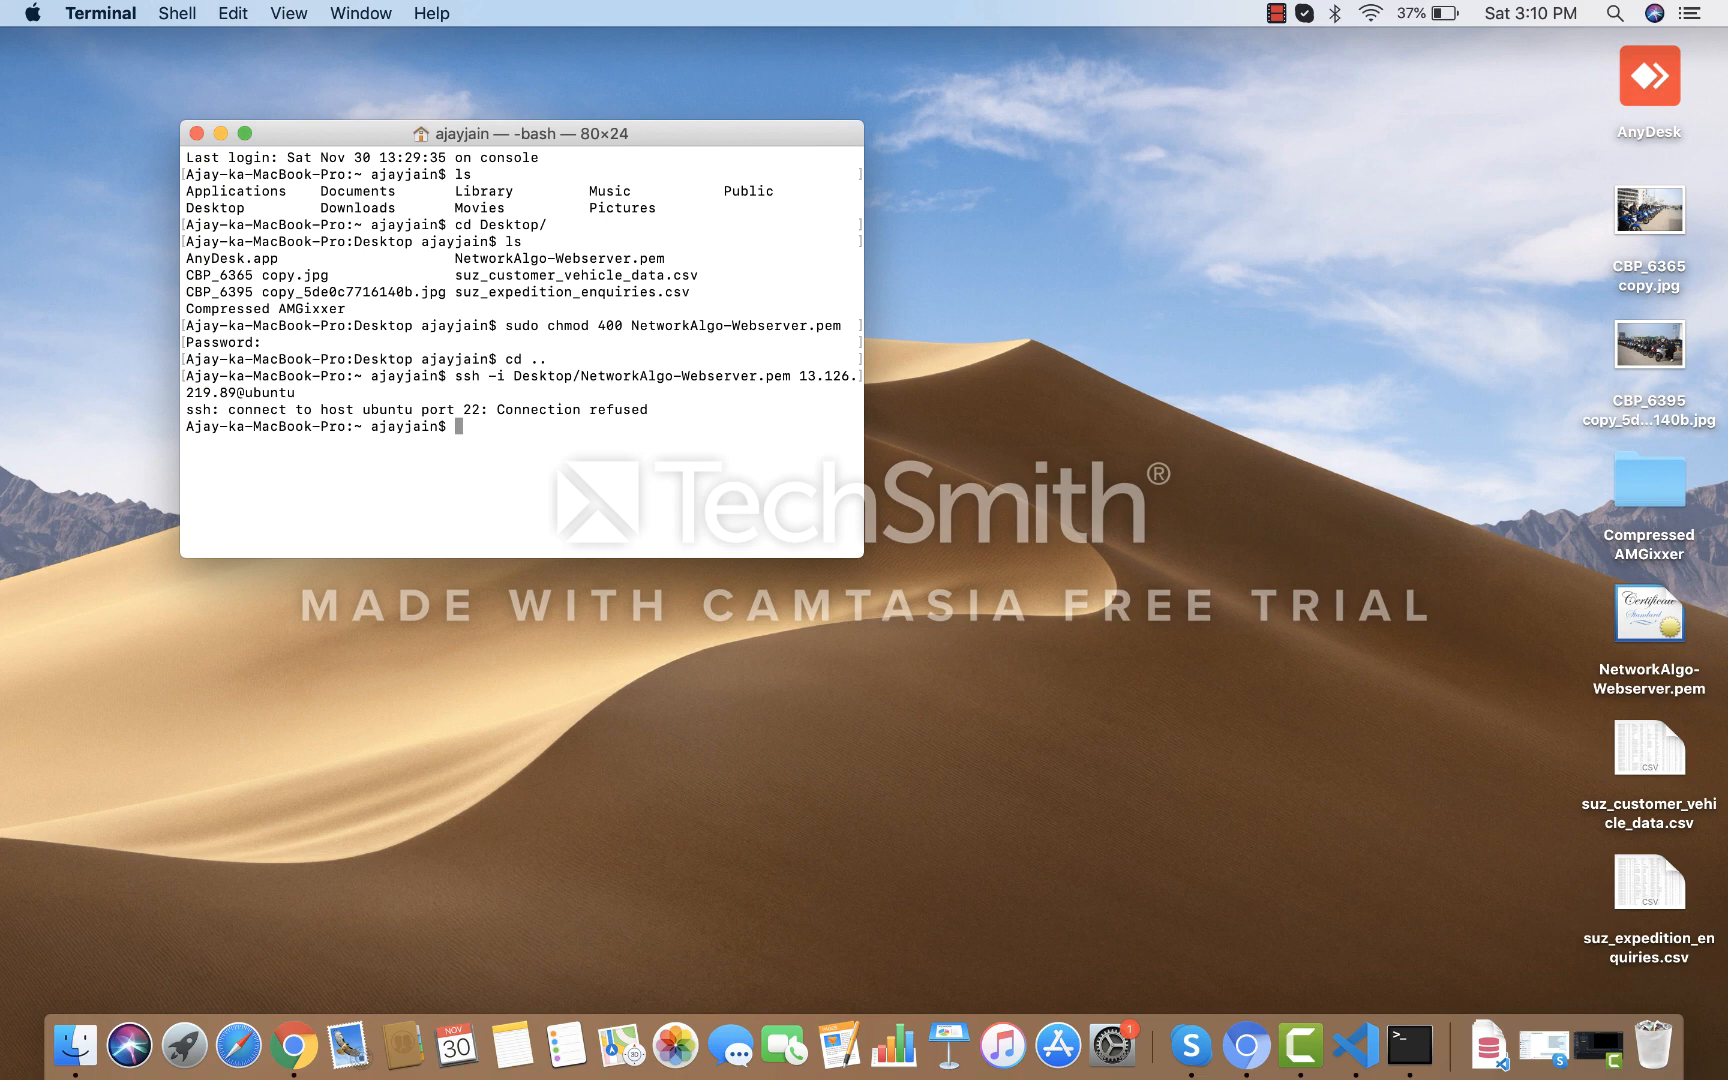
key("Up")
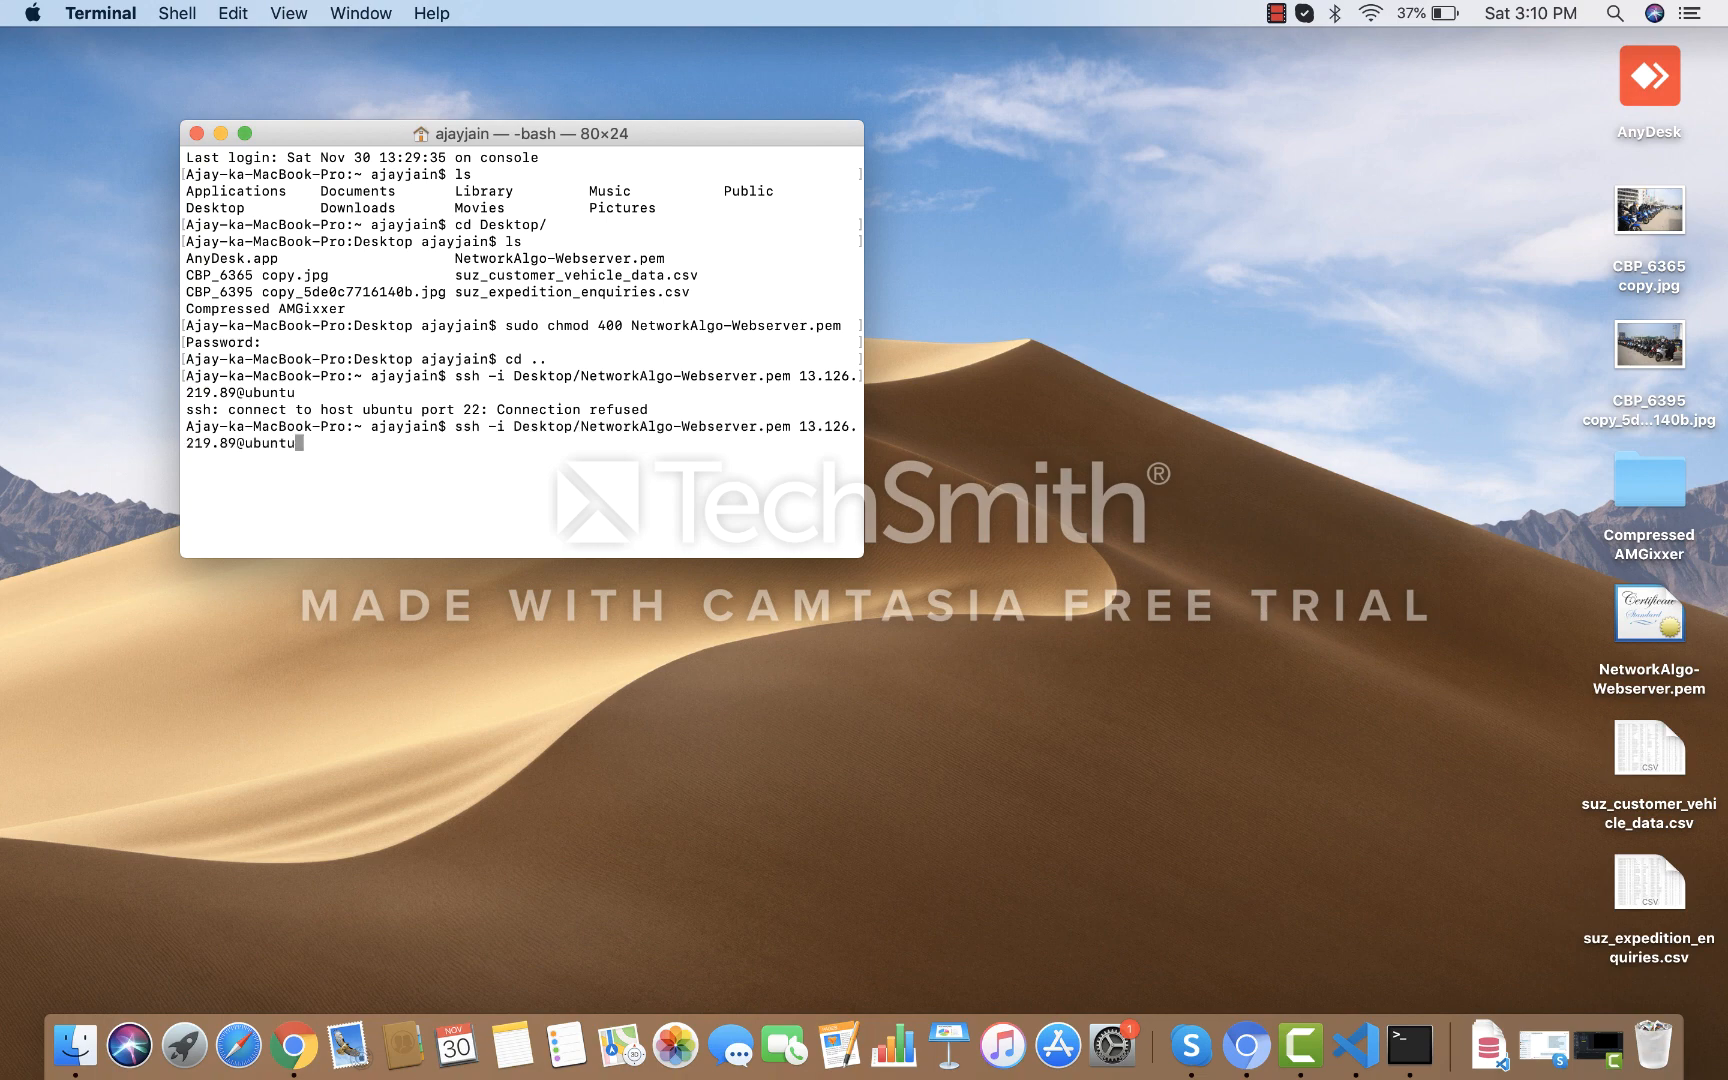
key("Right")
key("BackSpace")
key("BackSpace")
key("BackSpace")
key("BackSpace")
key("BackSpace")
key("BackSpace")
key("BackSpace")
key("Left")
key("Left")
key("Left")
key("Left")
key("Left")
key("Left")
key("Left")
key("Left")
key("Left")
key("Left")
key("Left")
type("ubuntu@")
key("Return")
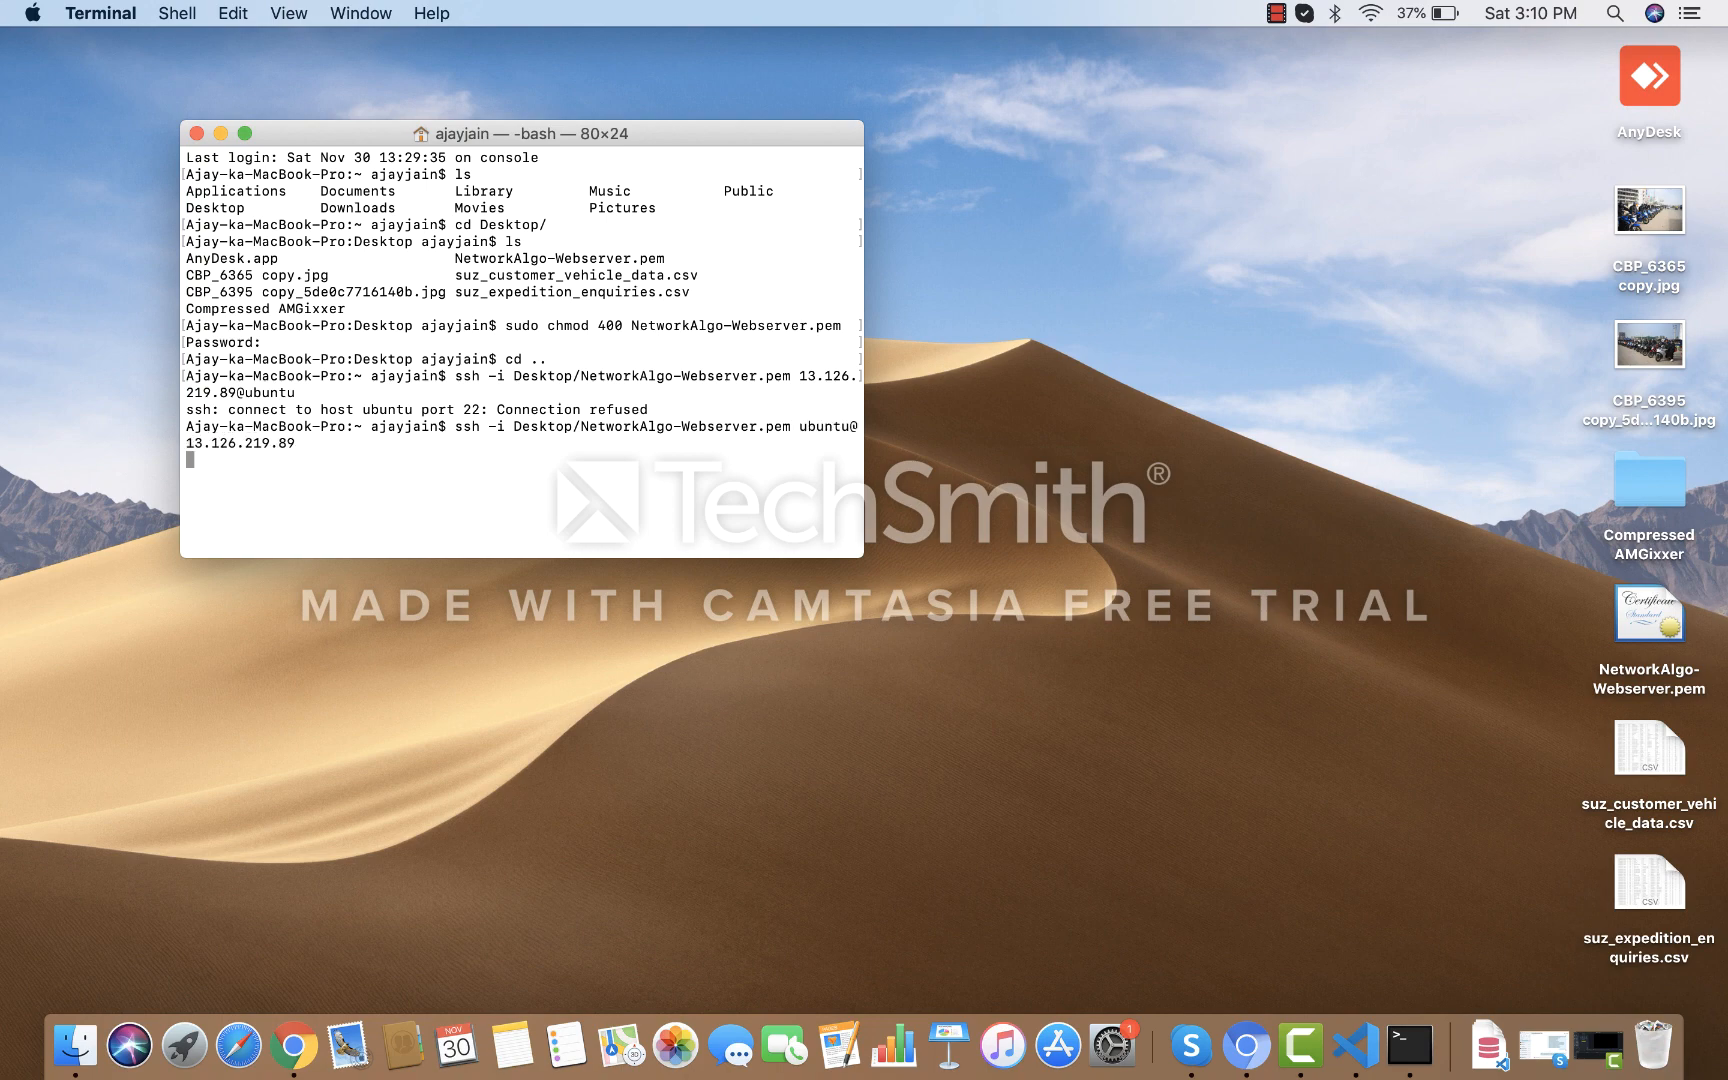
type("Yes")
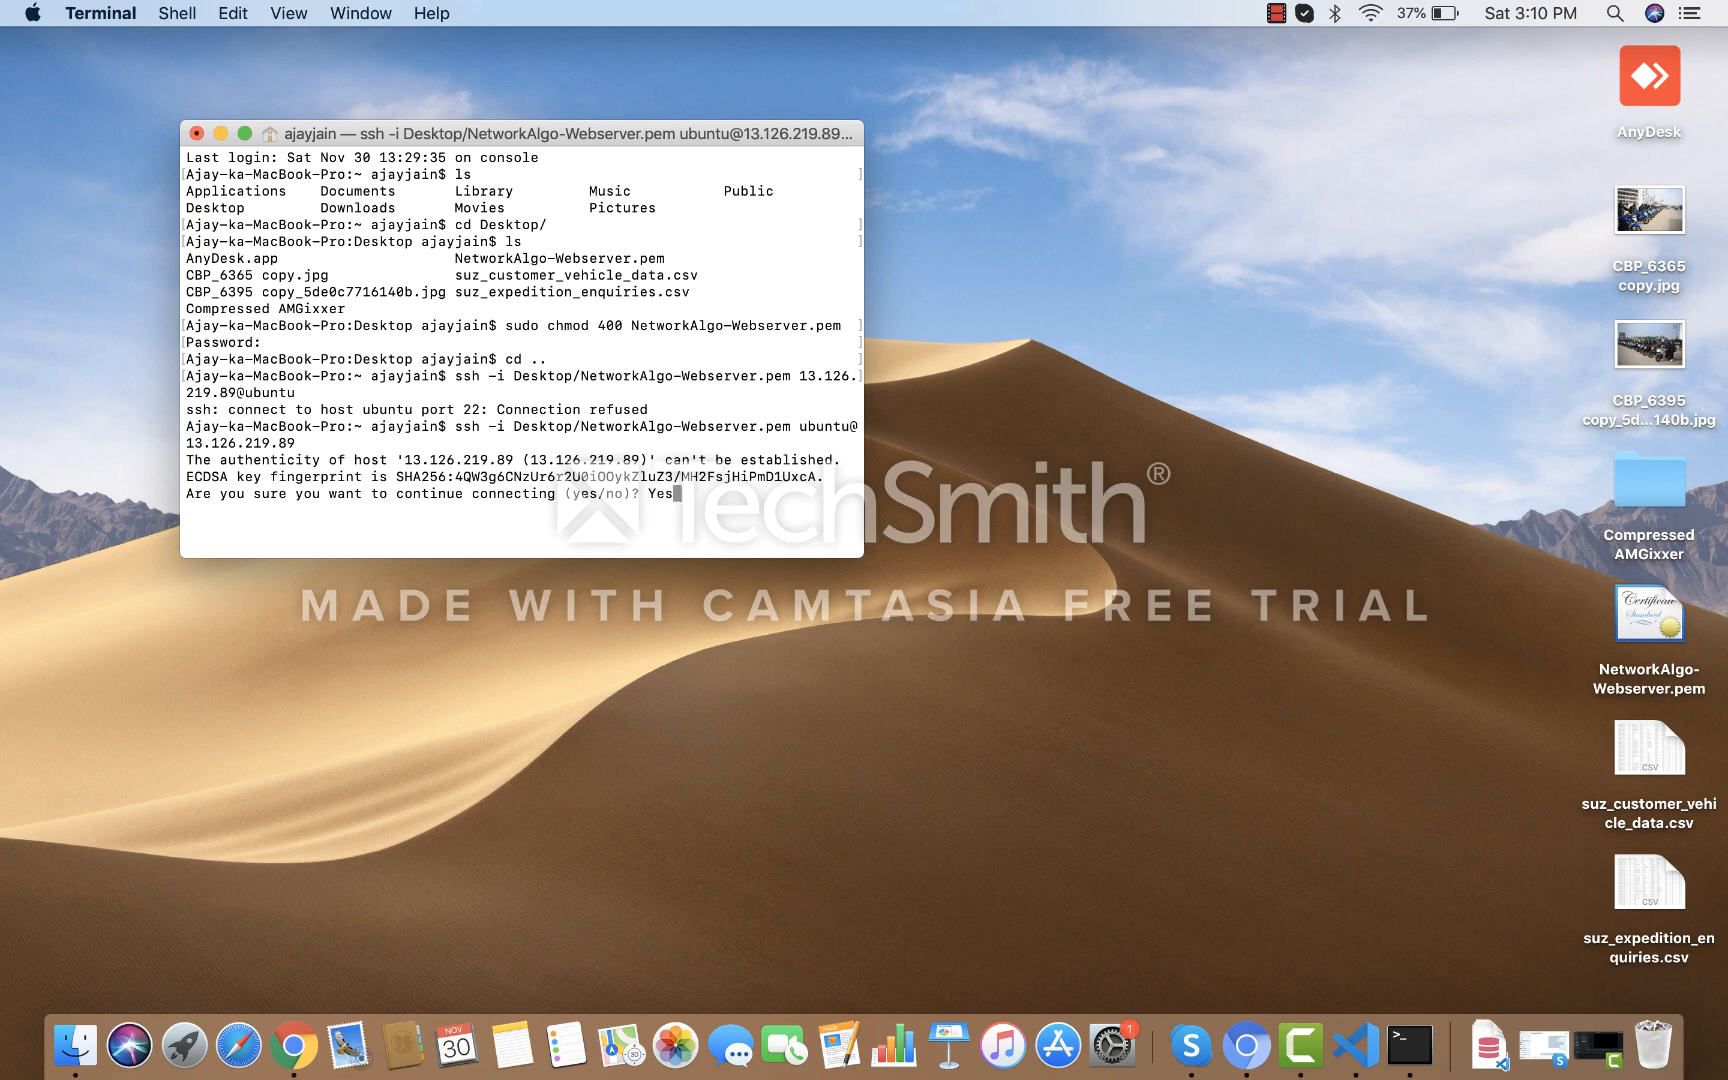
key("Return")
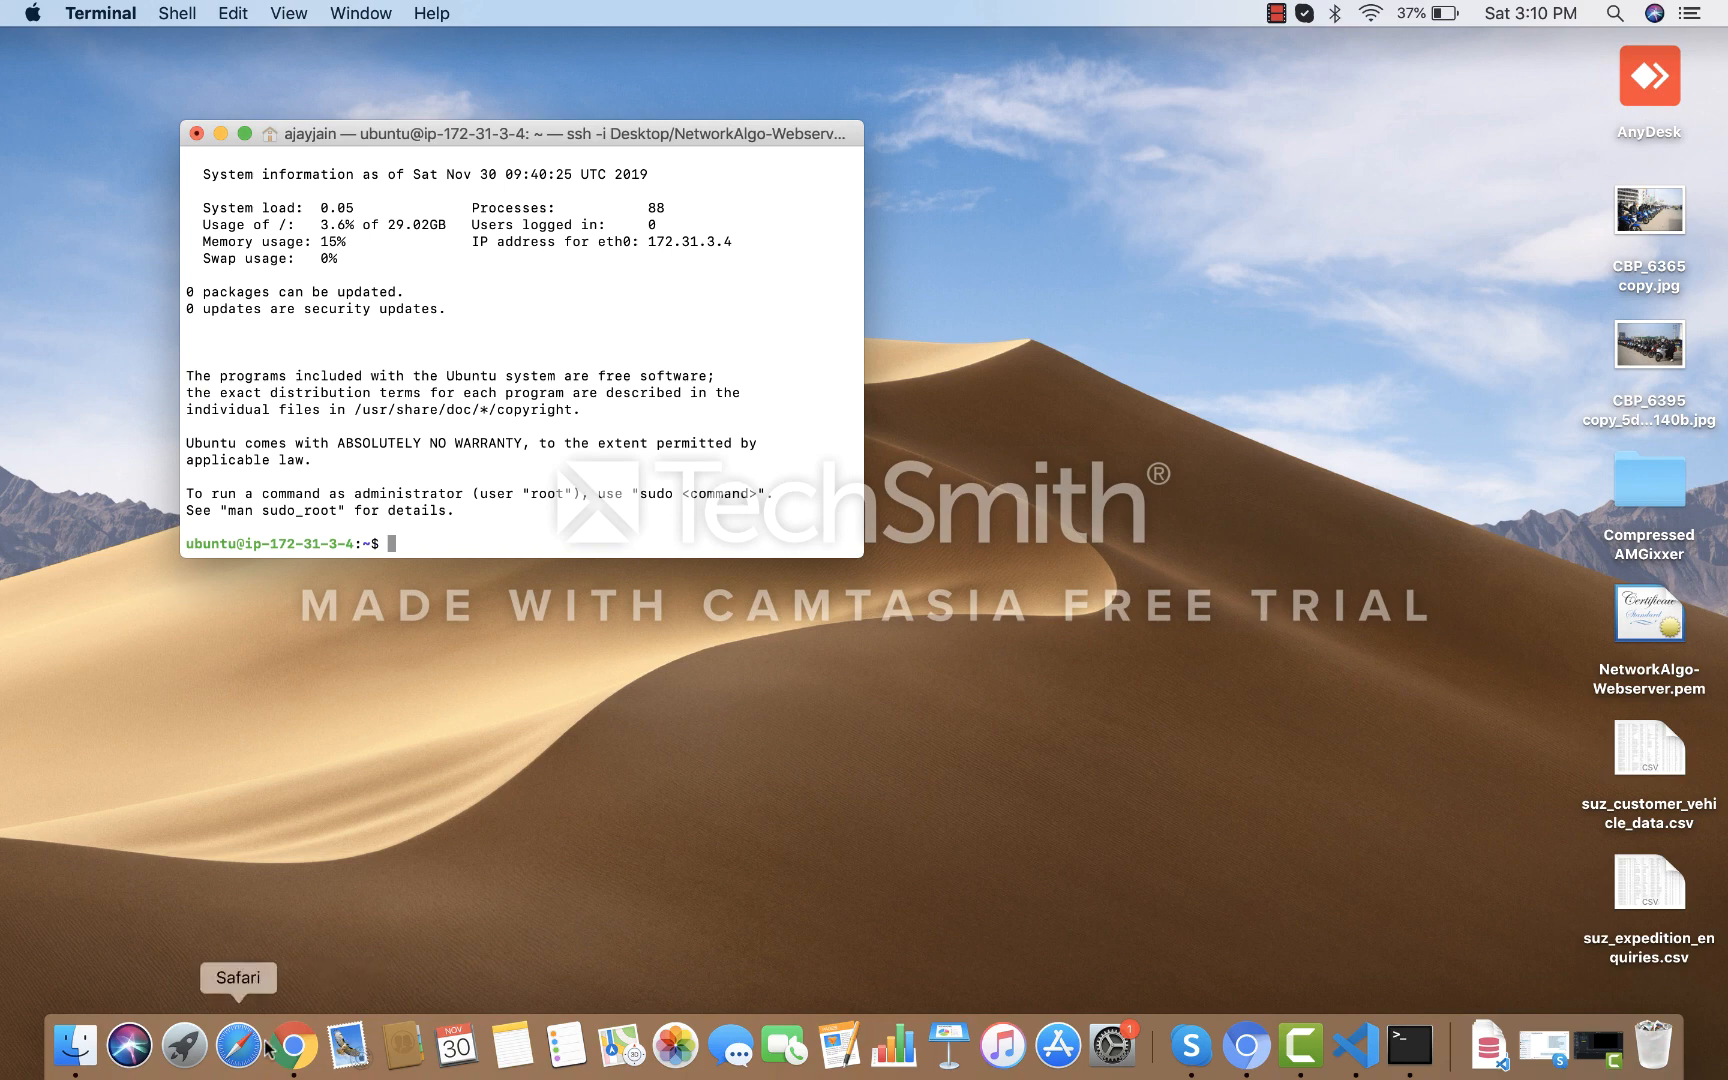
Switch to the EC2 console in Chrome and review the new instance's public DNS and IPv4 public IP.
left_click(295, 1046)
scroll(1226, 853, "down", 6)
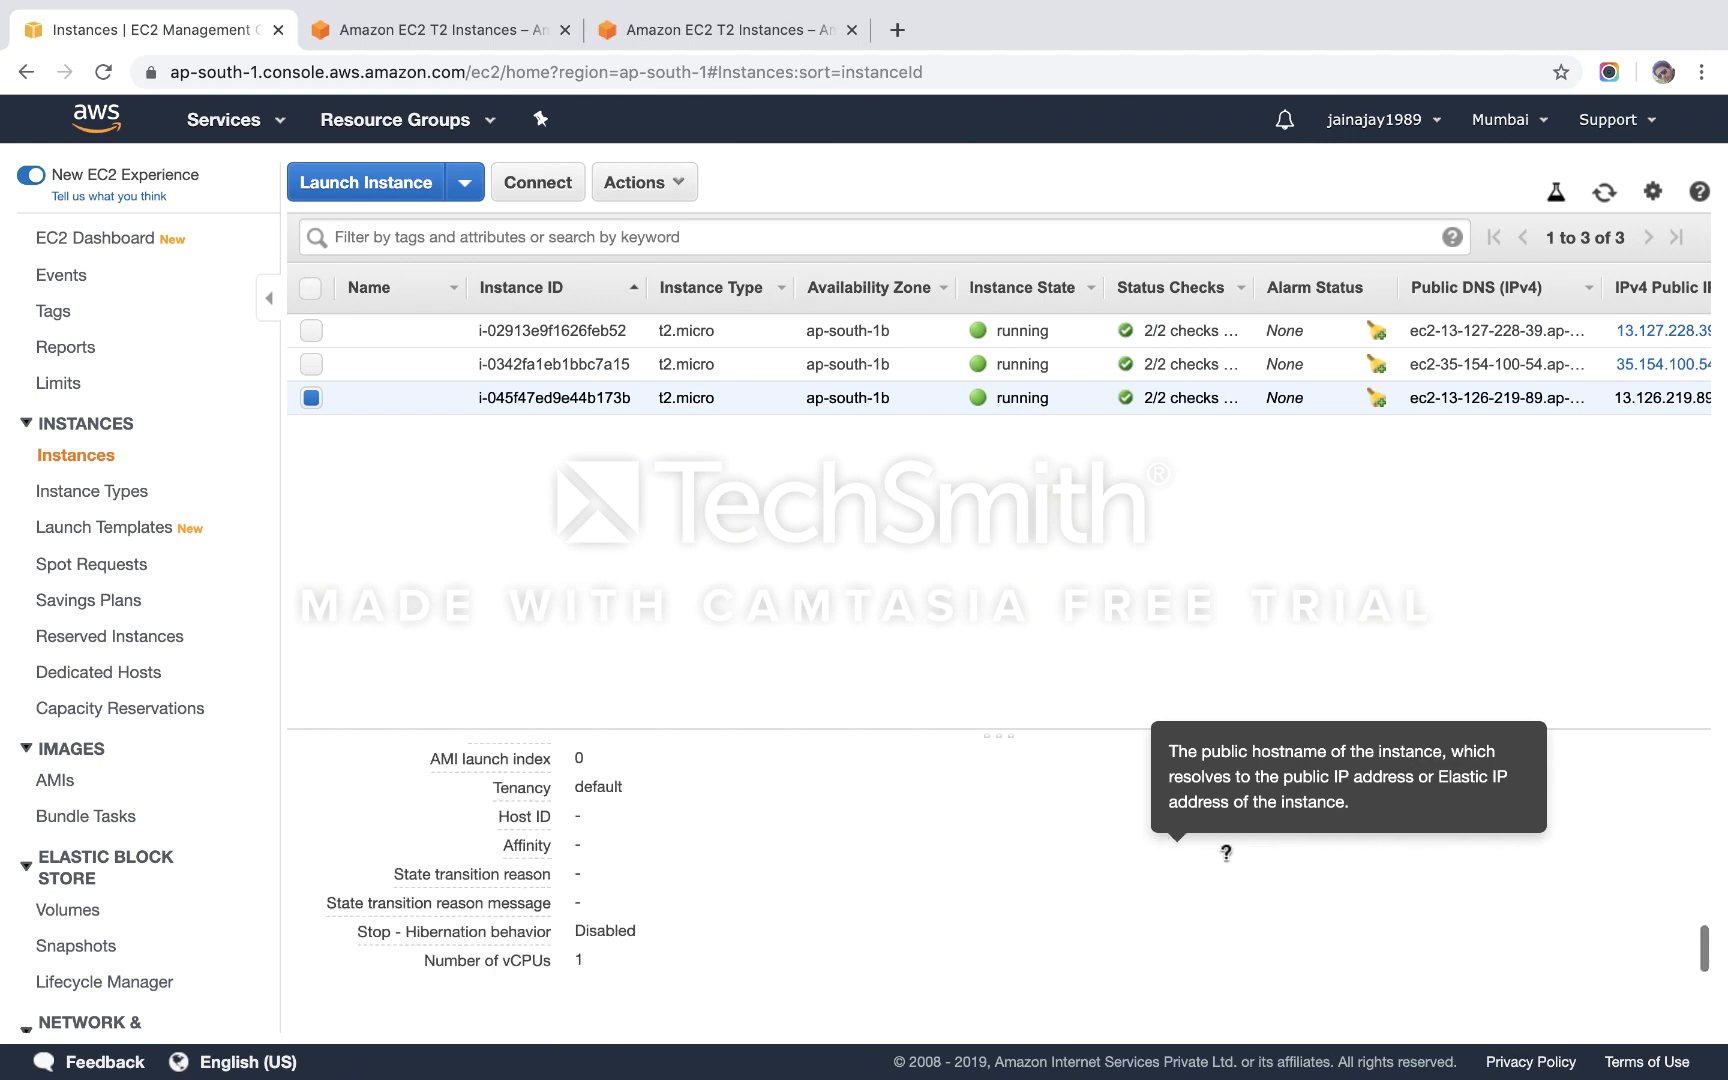
scroll(1228, 857, "up", 6)
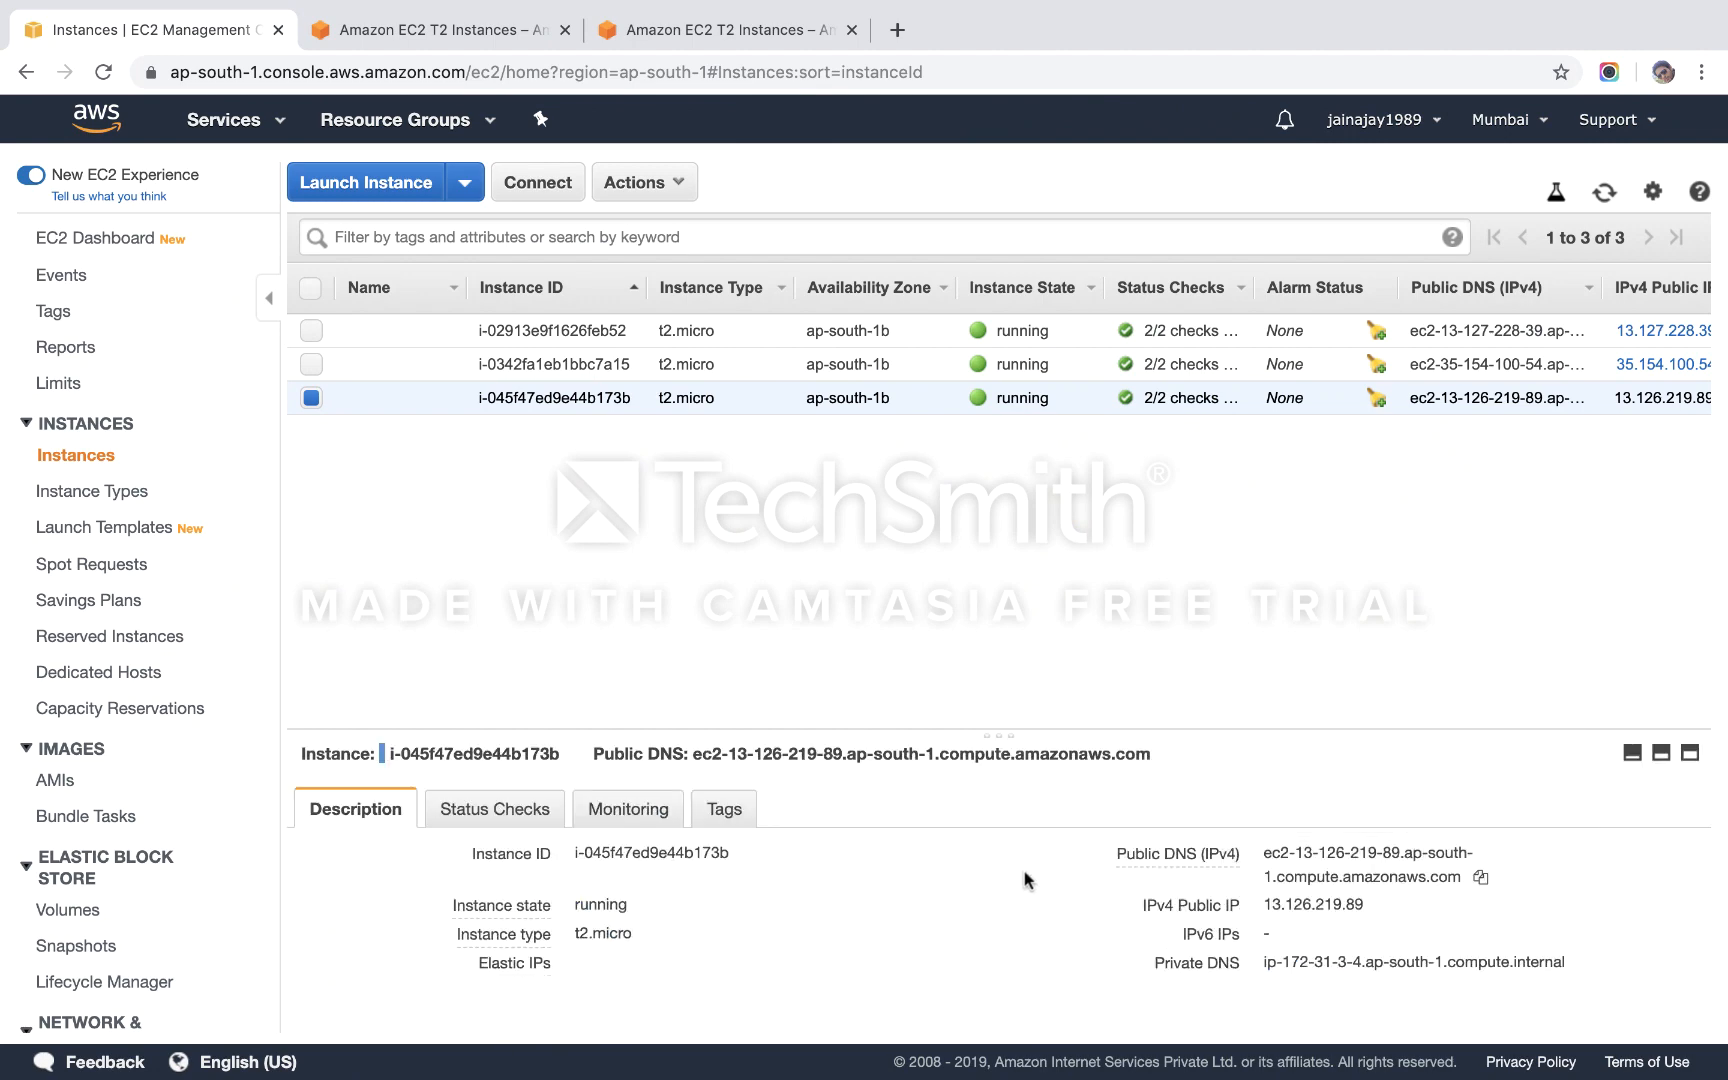
triple_click(786, 753)
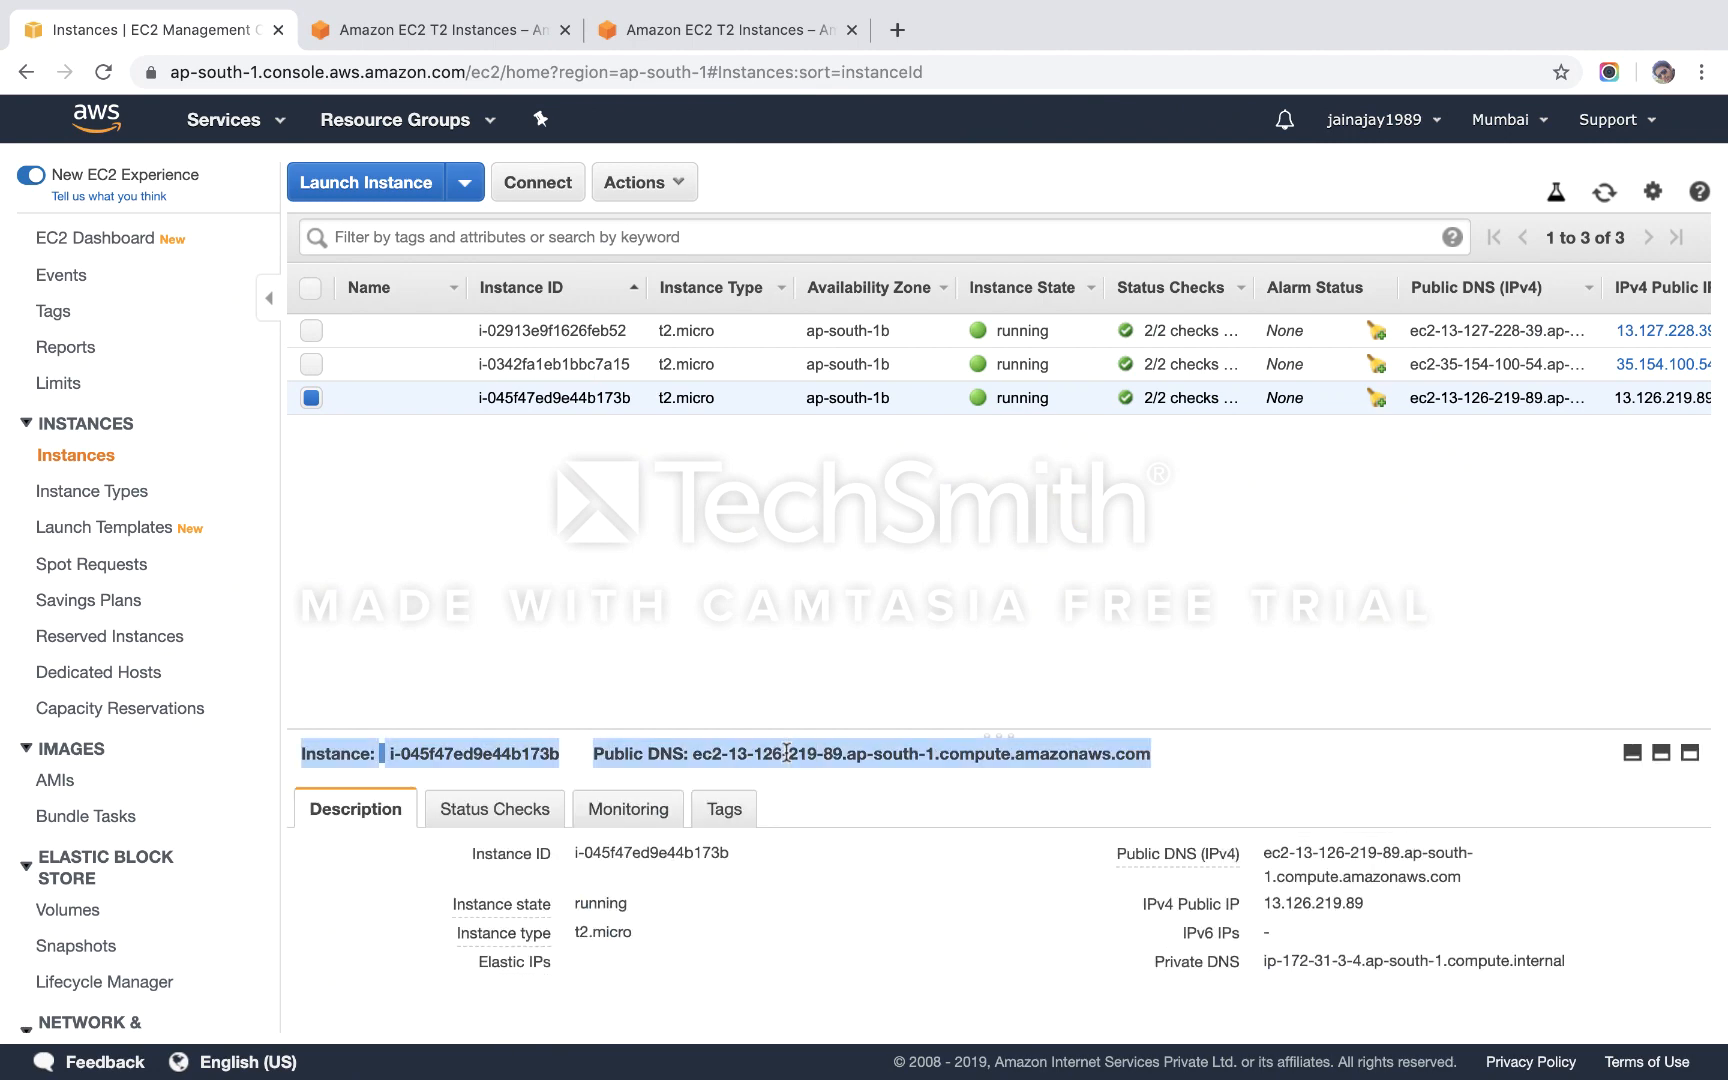
triple_click(869, 753)
left_click(1364, 919)
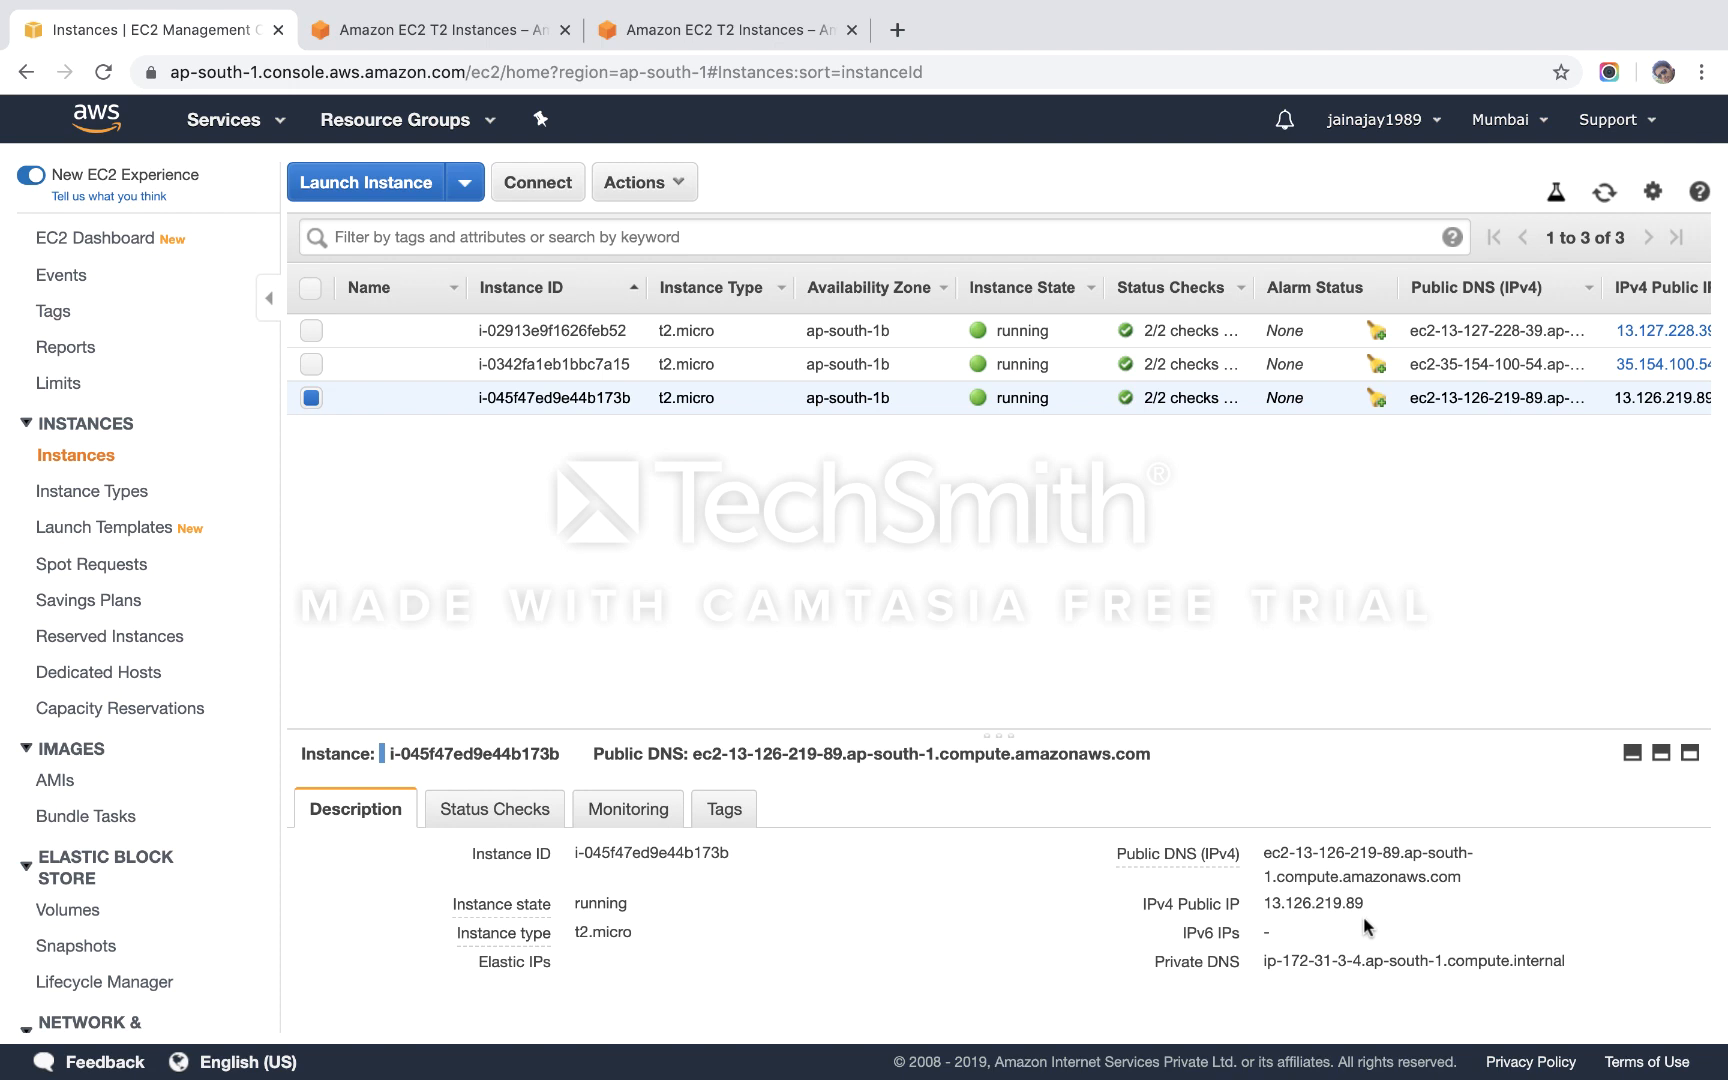
Allocate a new Elastic IP address from Amazon's pool of IPv4 addresses and return to the full Elastic IP list.
scroll(168, 818, "down", 5)
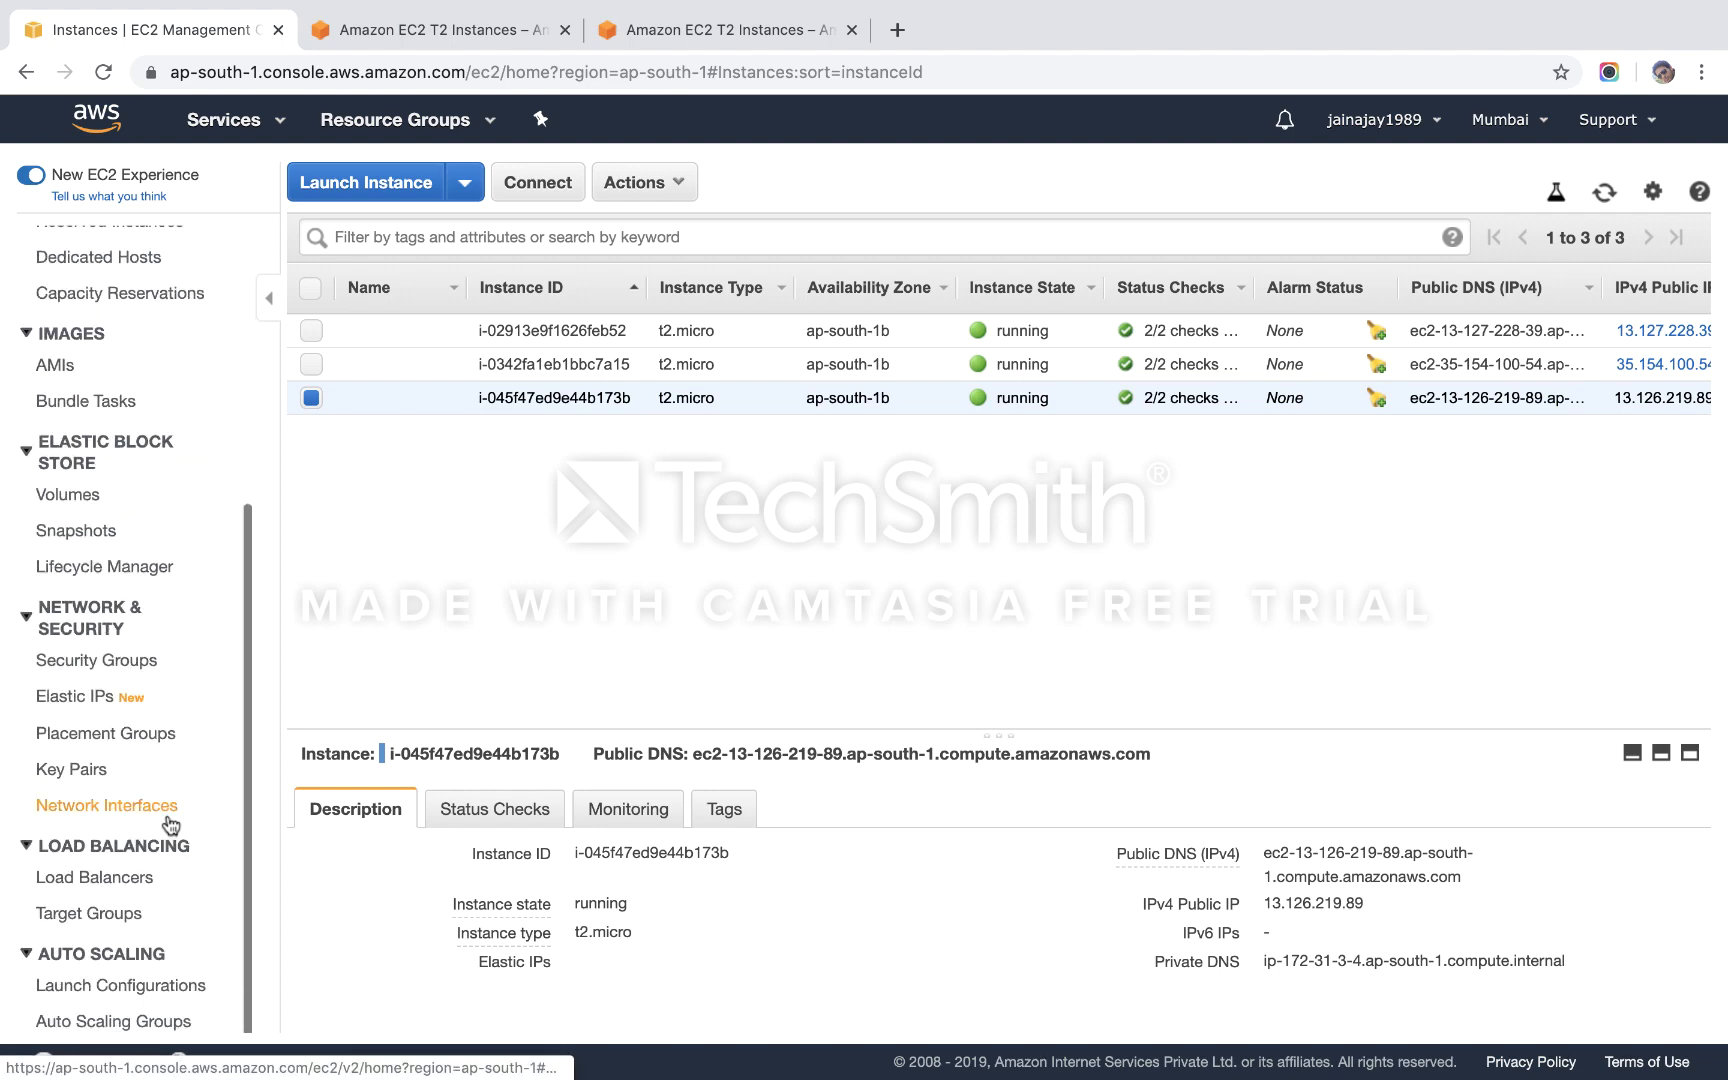
left_click(110, 703)
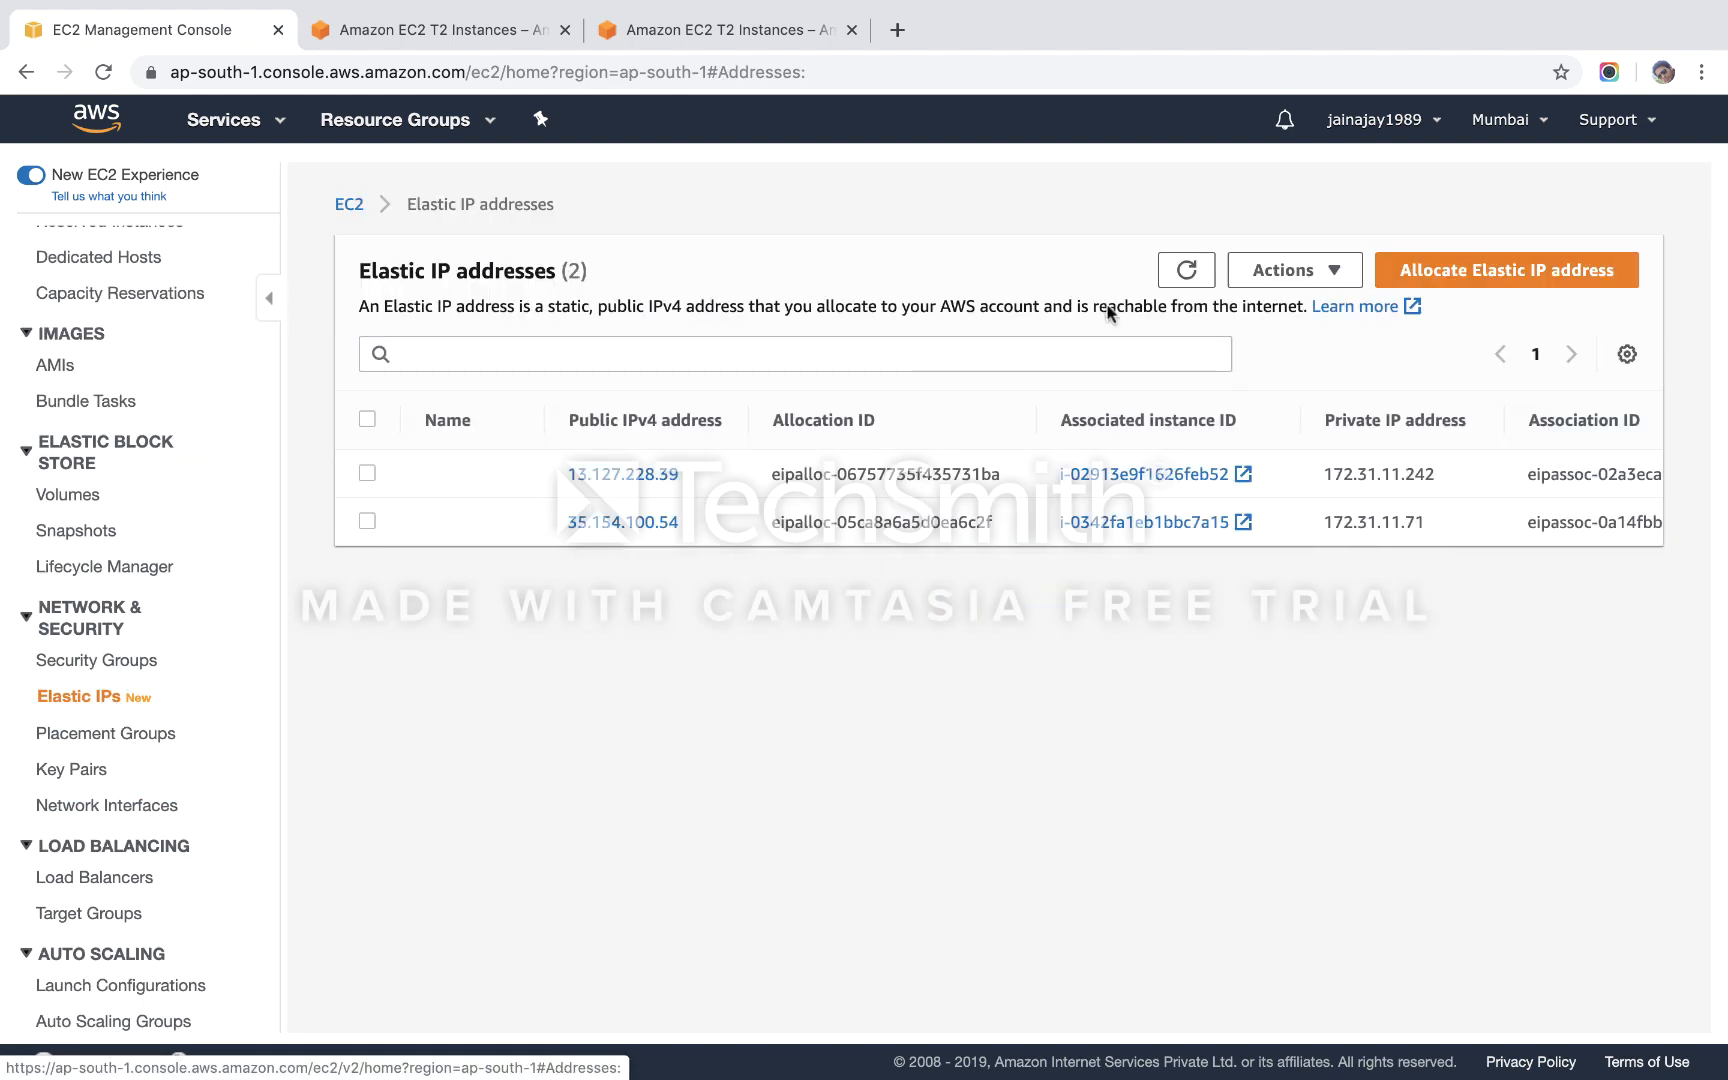
left_click(1481, 279)
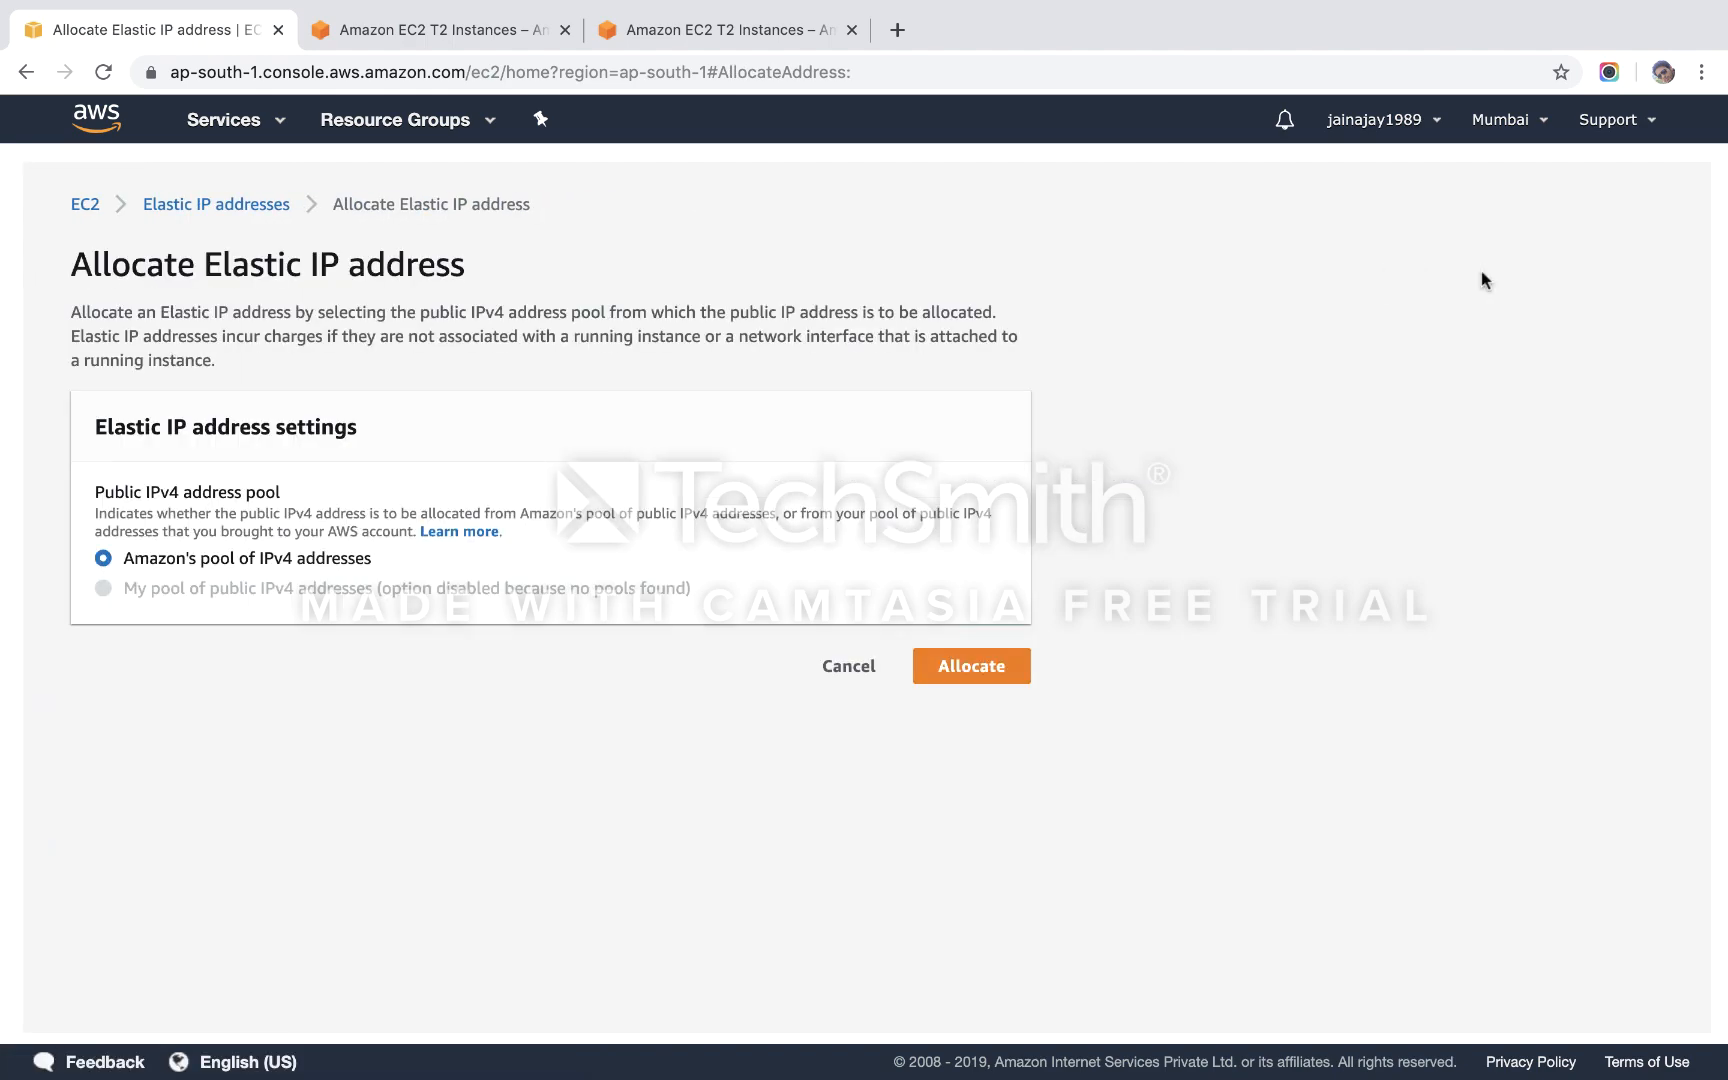
left_click(976, 664)
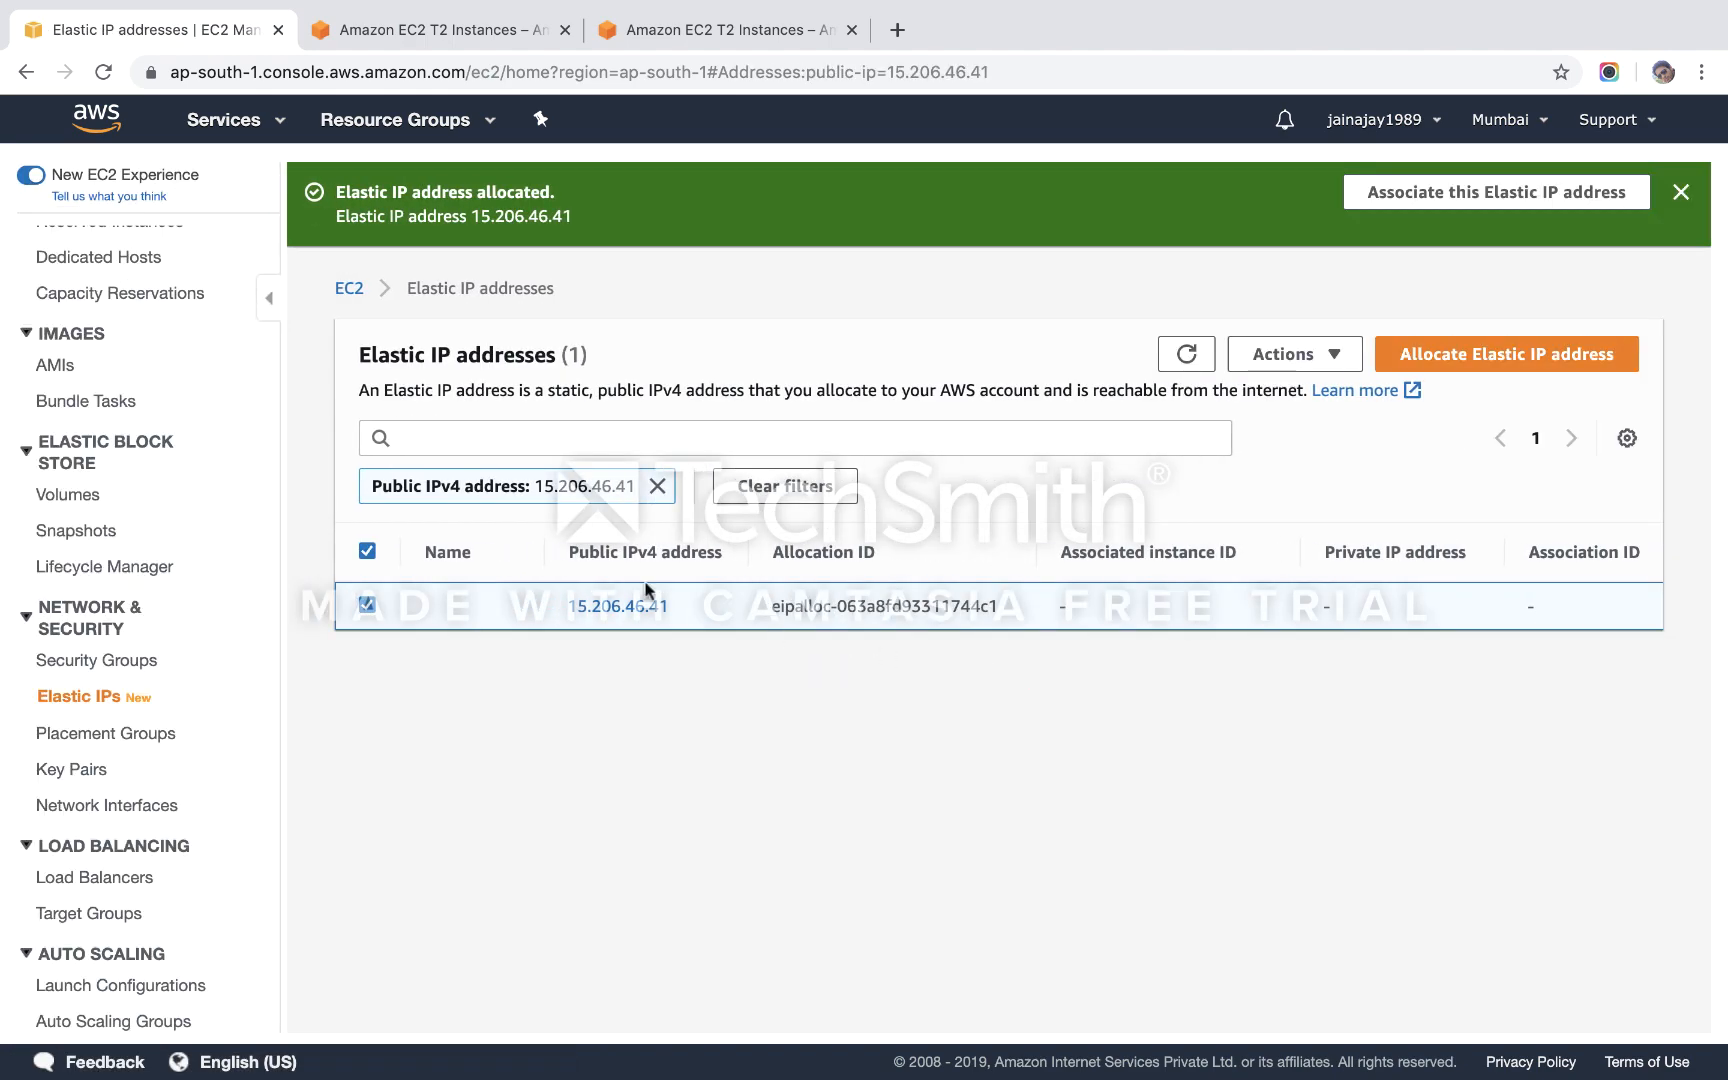
left_click(1428, 366)
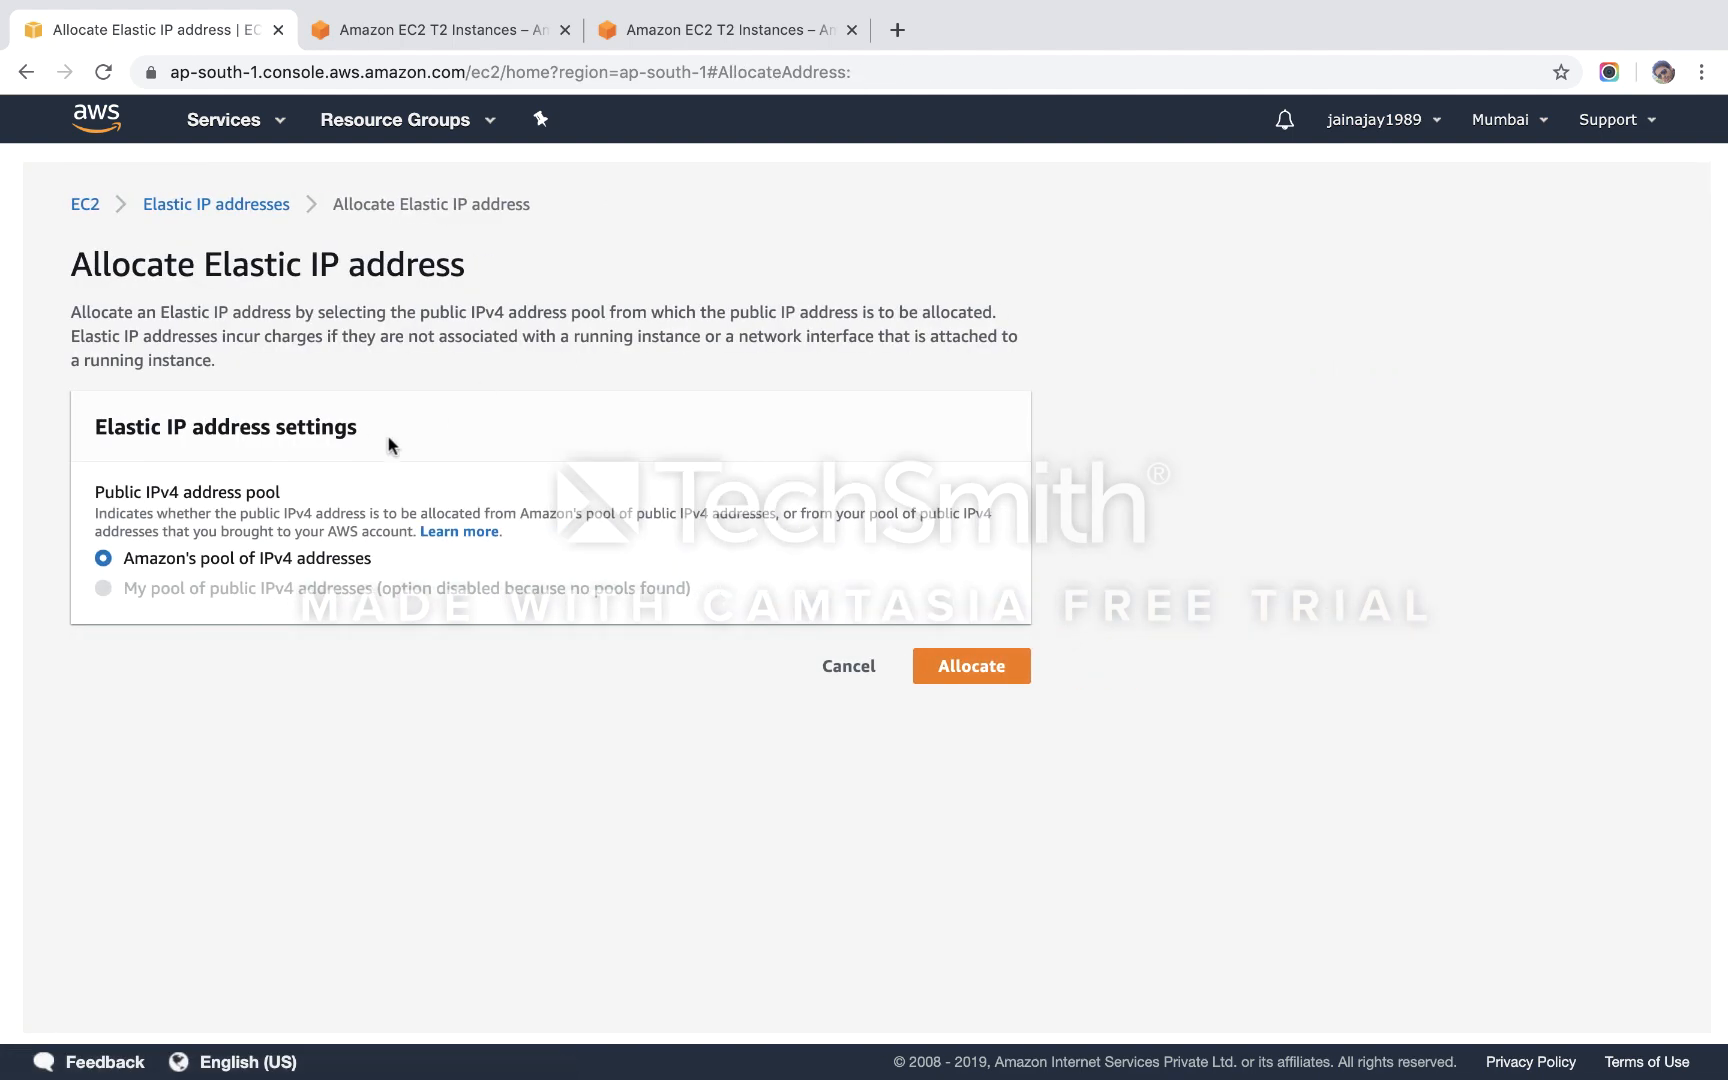
left_click(845, 665)
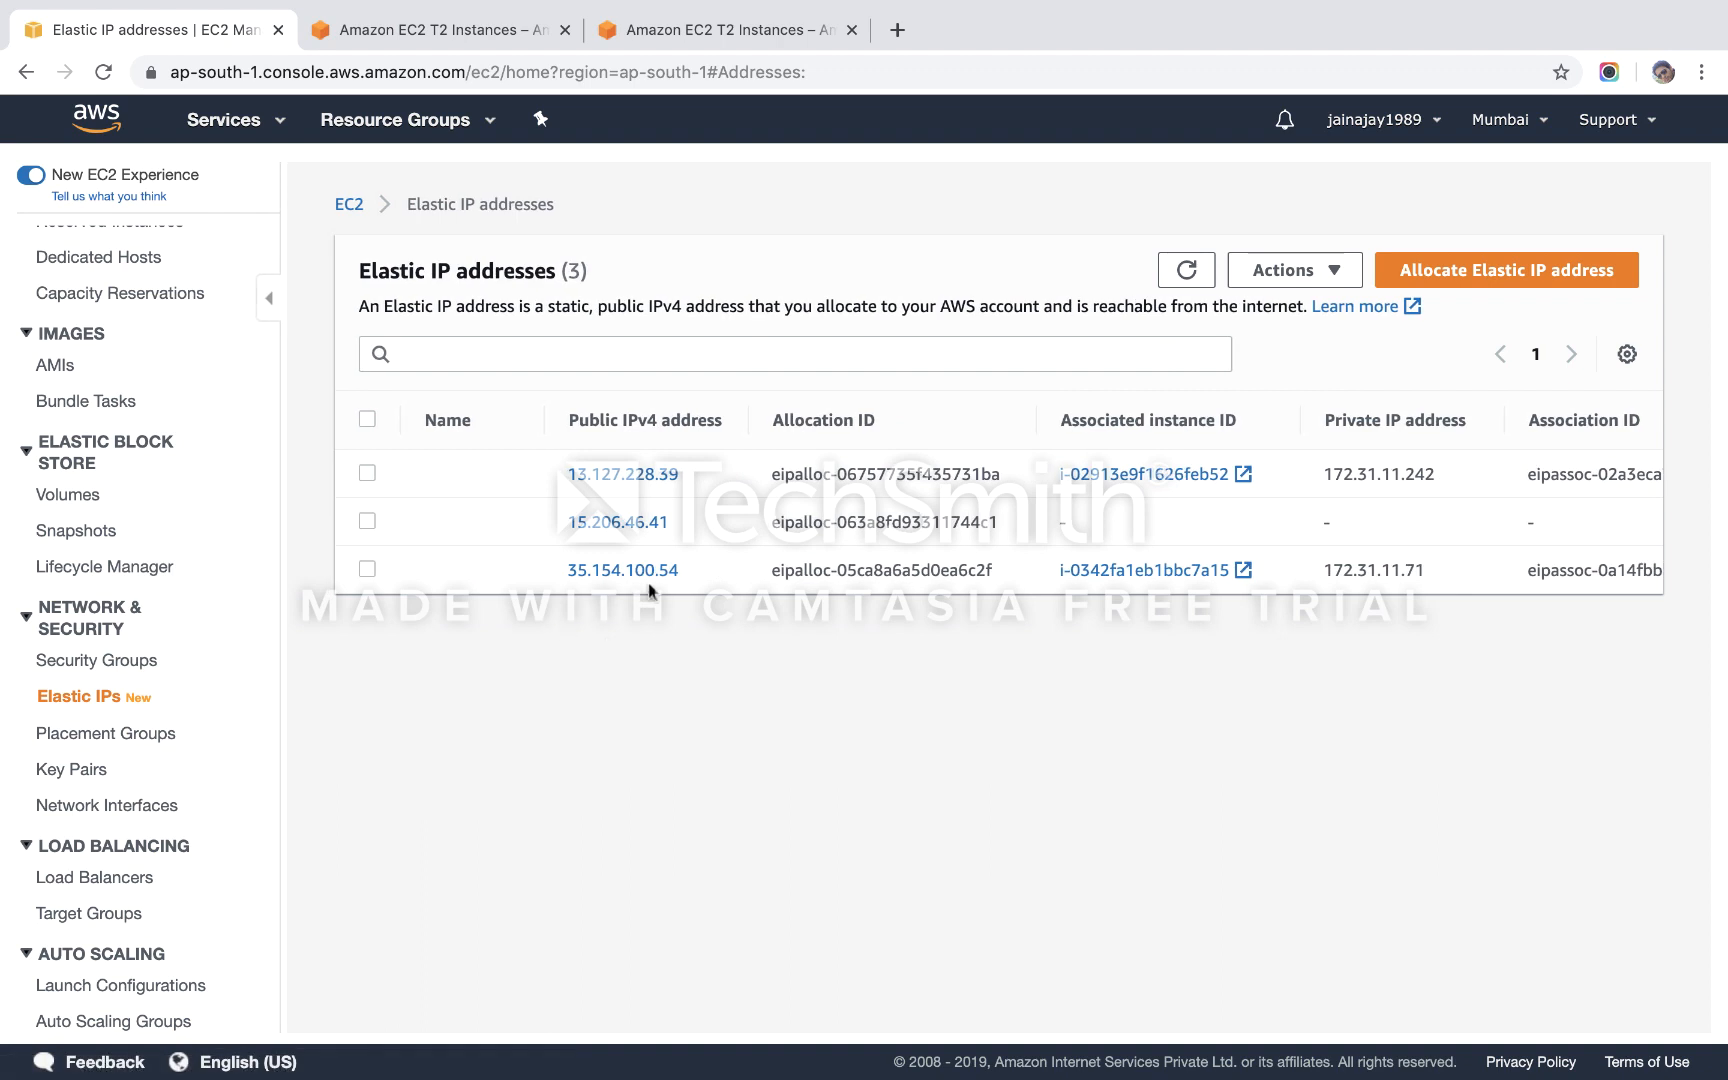
left_click(367, 521)
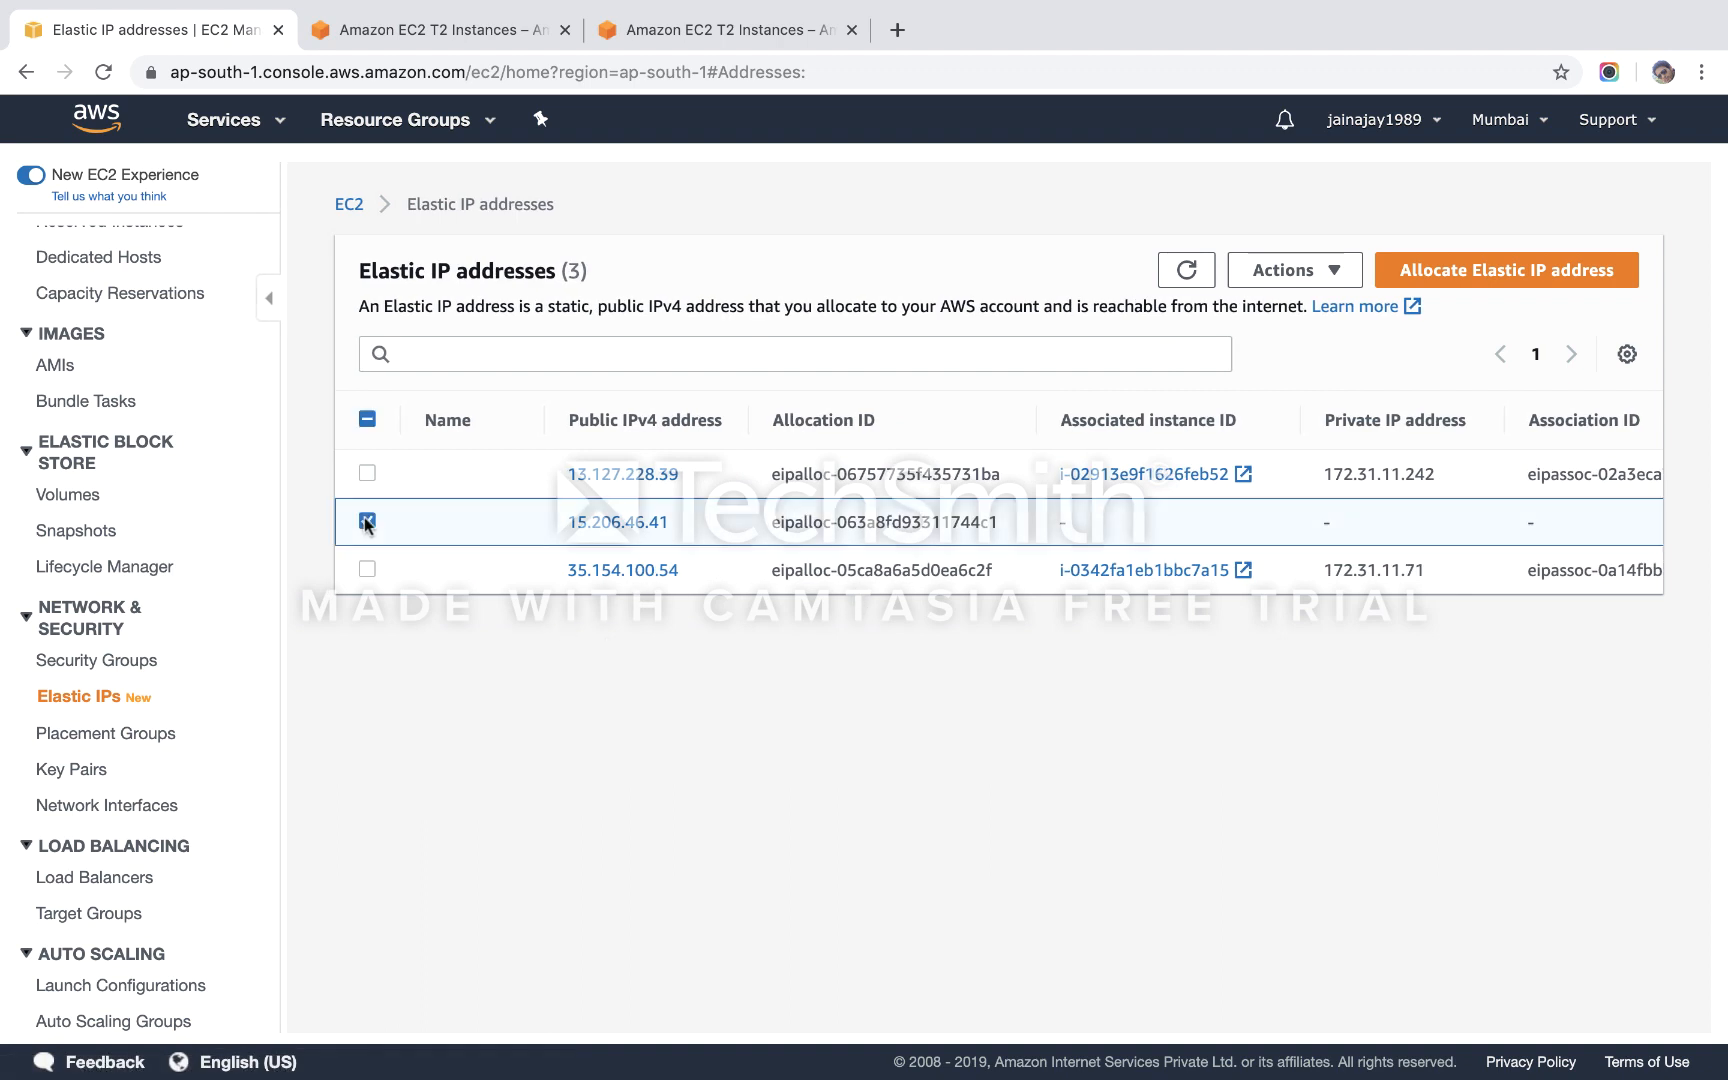
left_click(1334, 272)
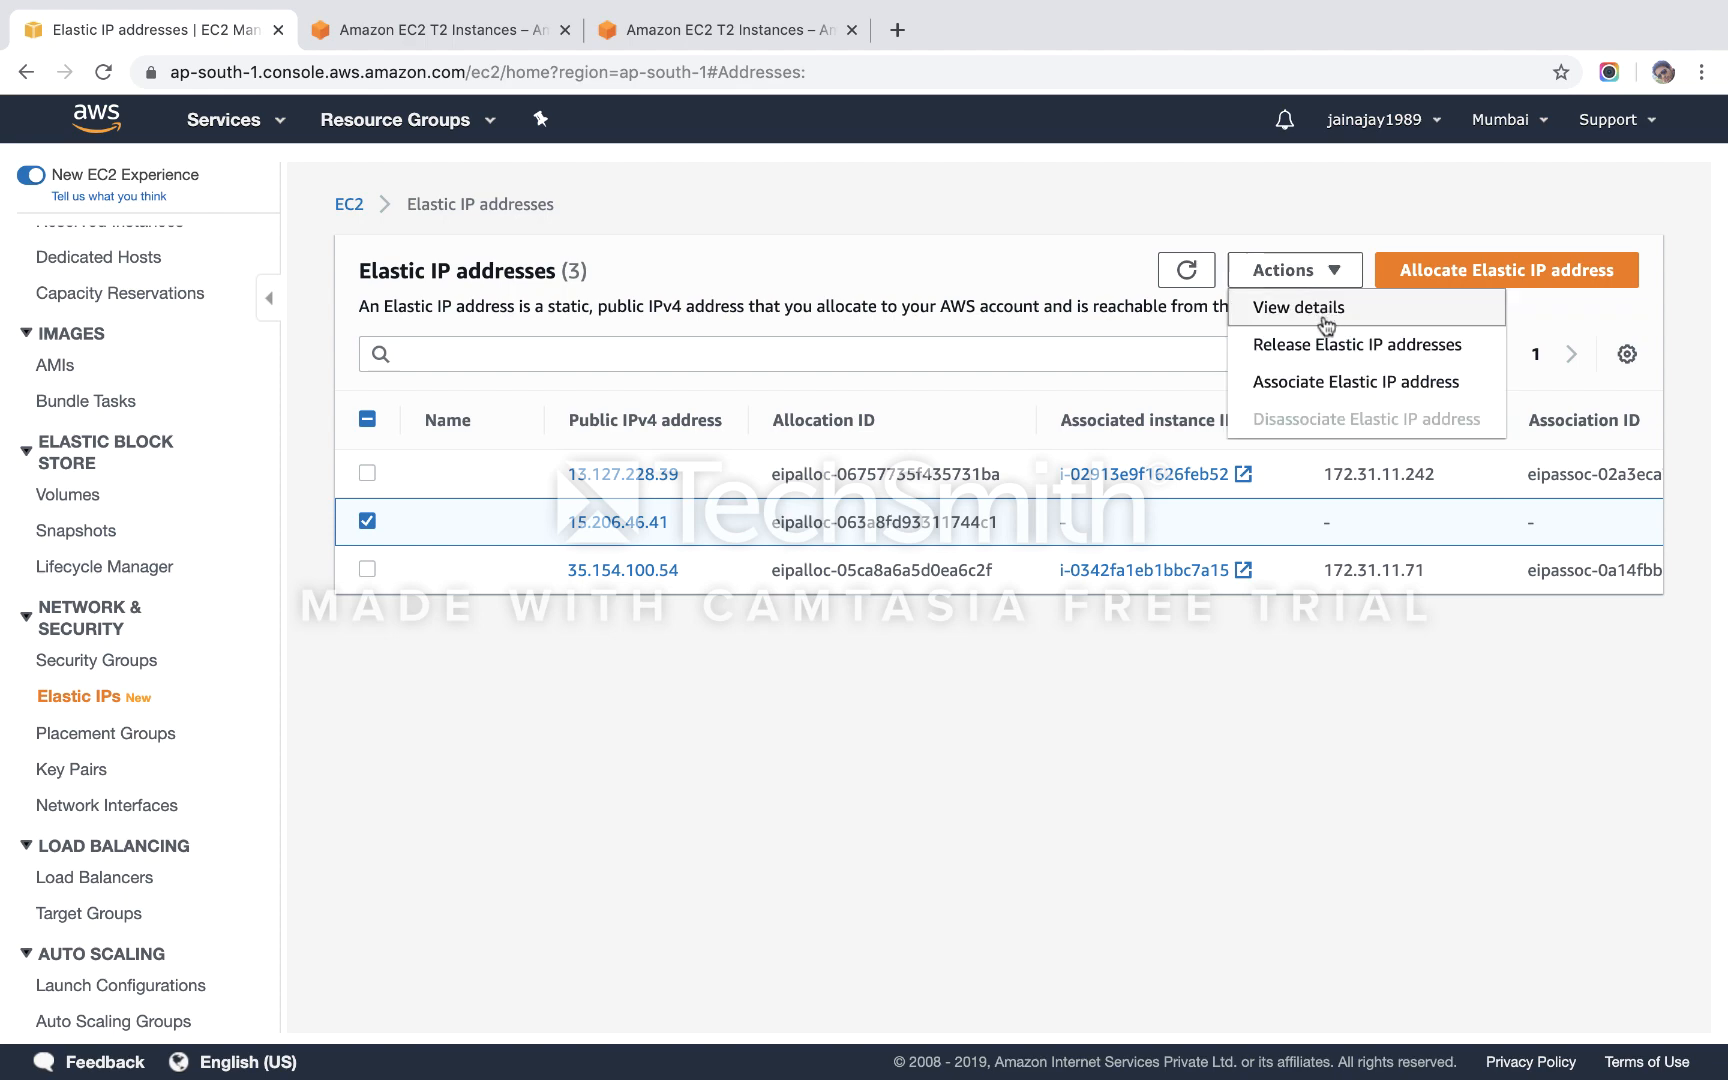
left_click(1329, 383)
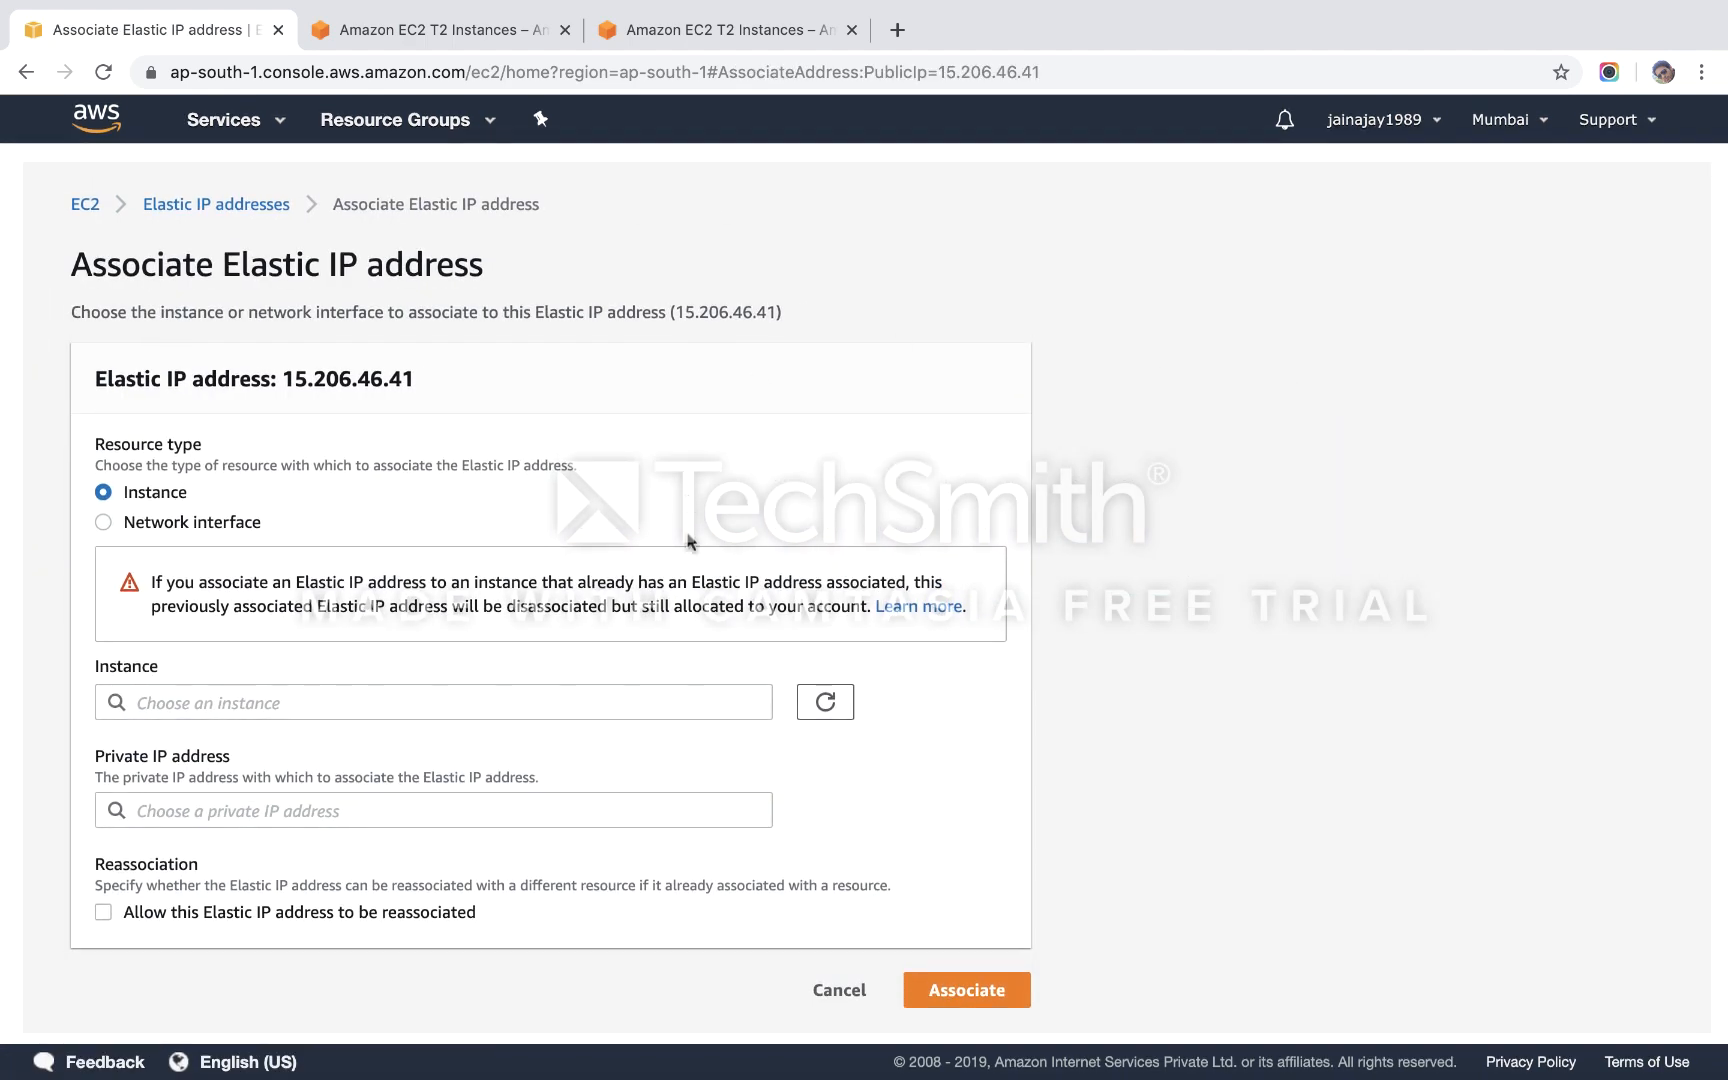
left_click(676, 692)
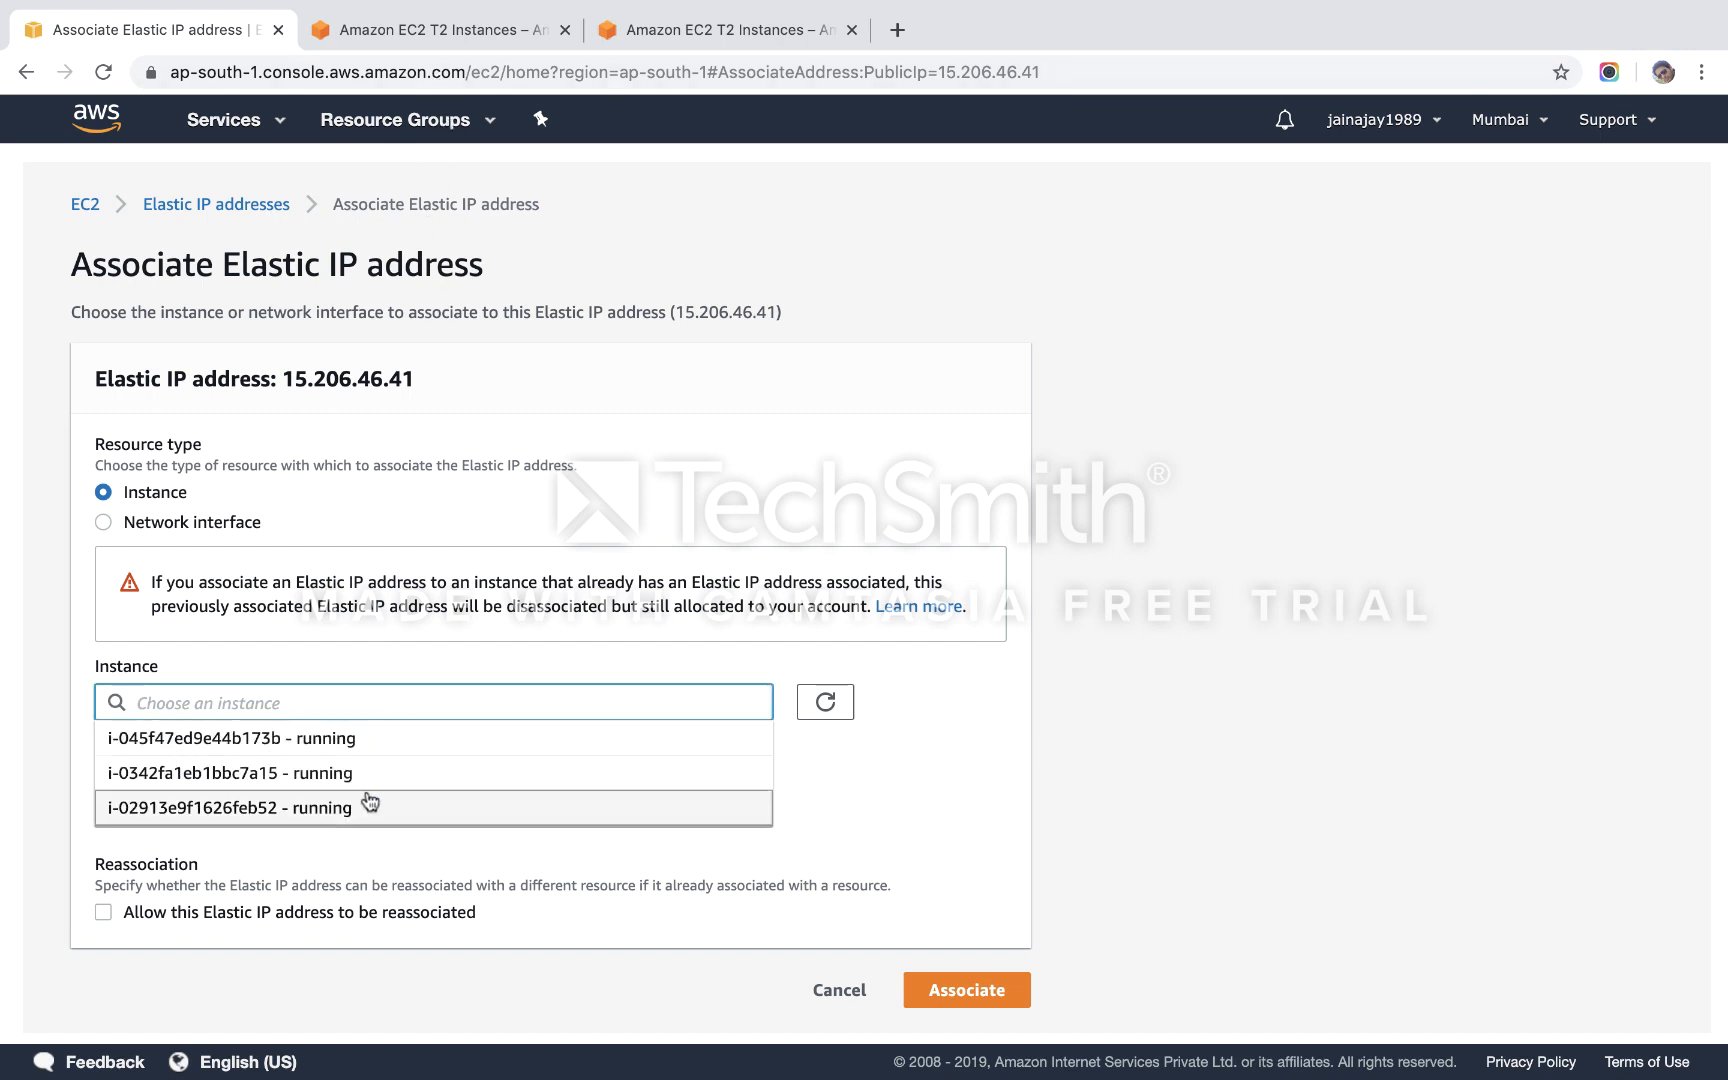
left_click(473, 470)
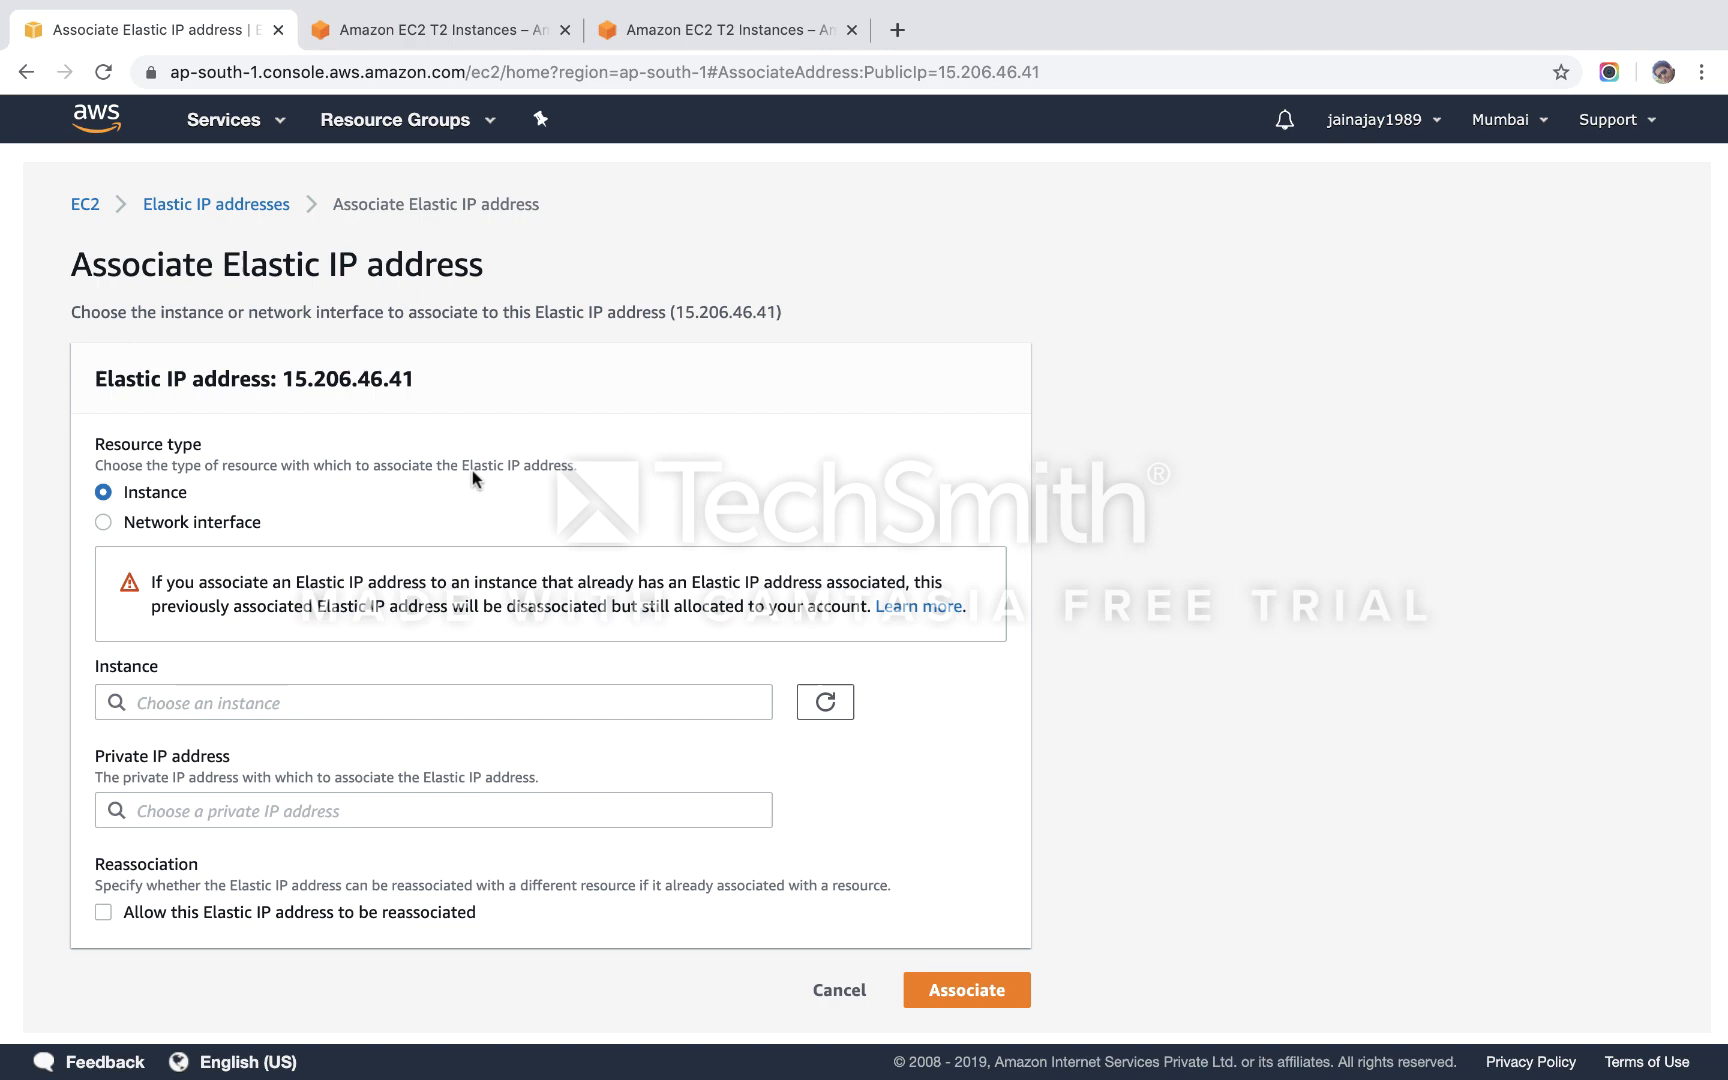
Open the list of running EC2 instances and check the instance ID of the new server.
left_click(240, 135)
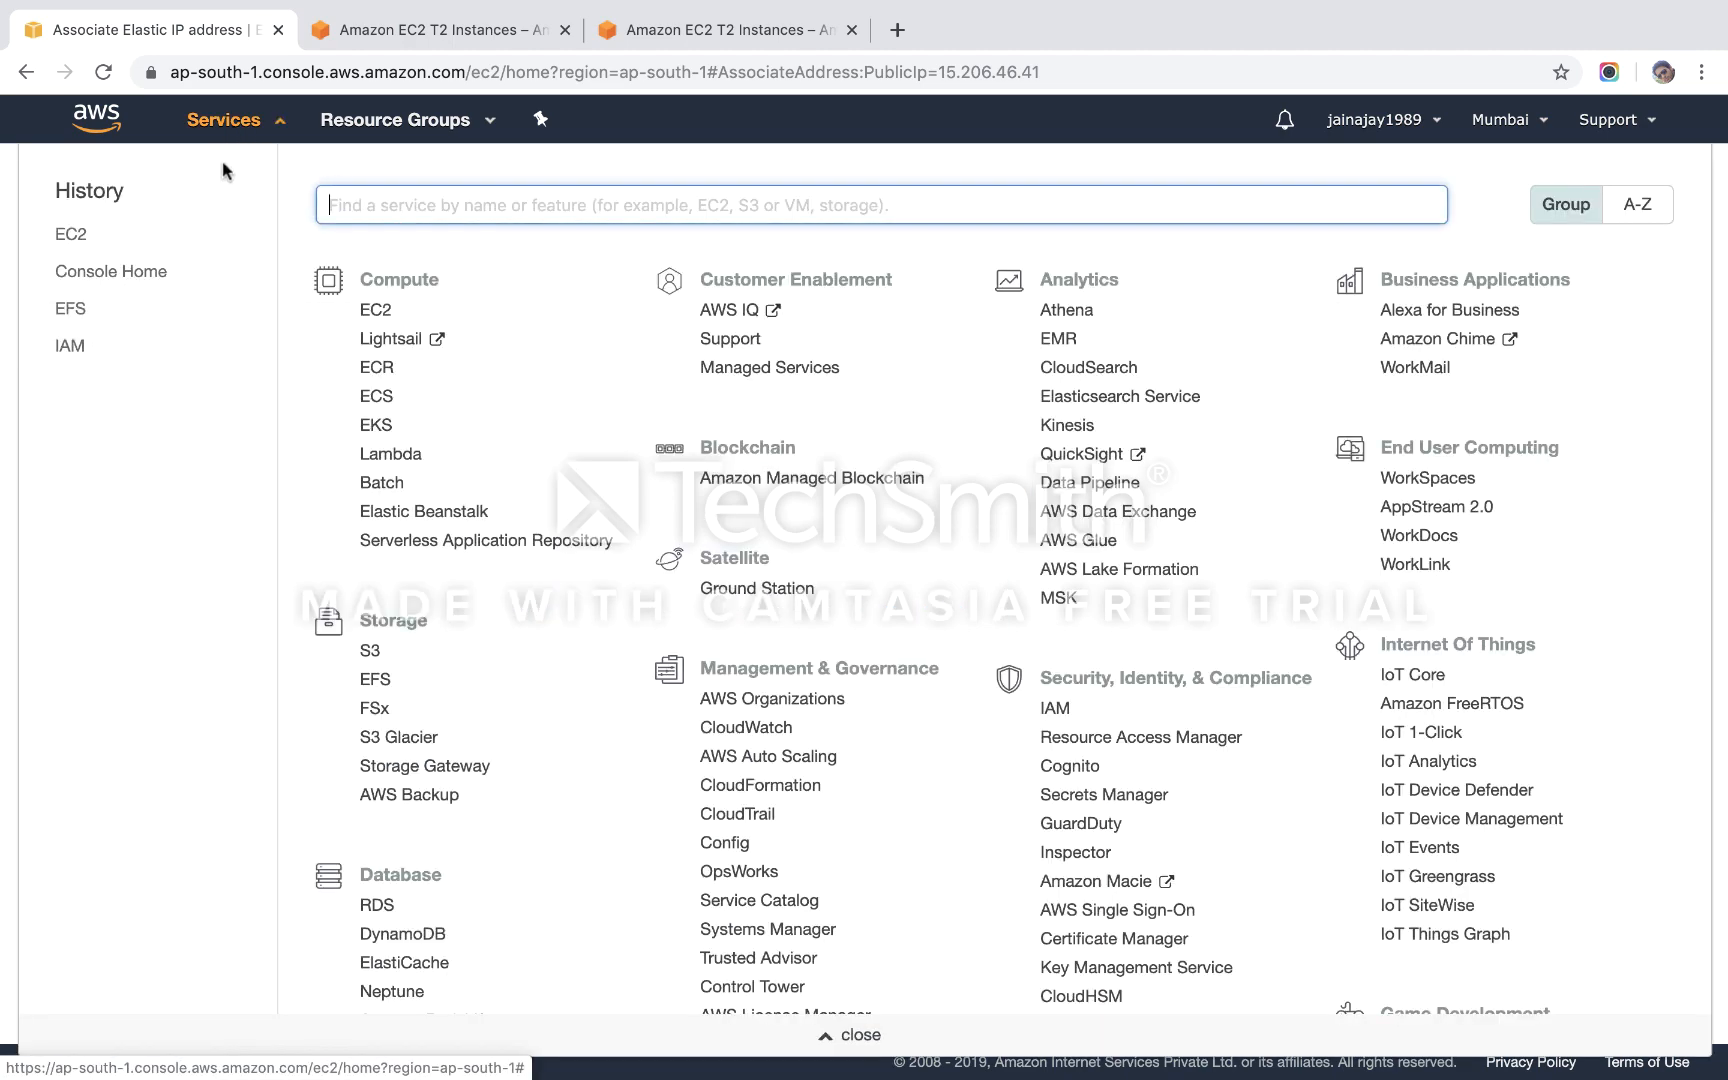
right_click(375, 312)
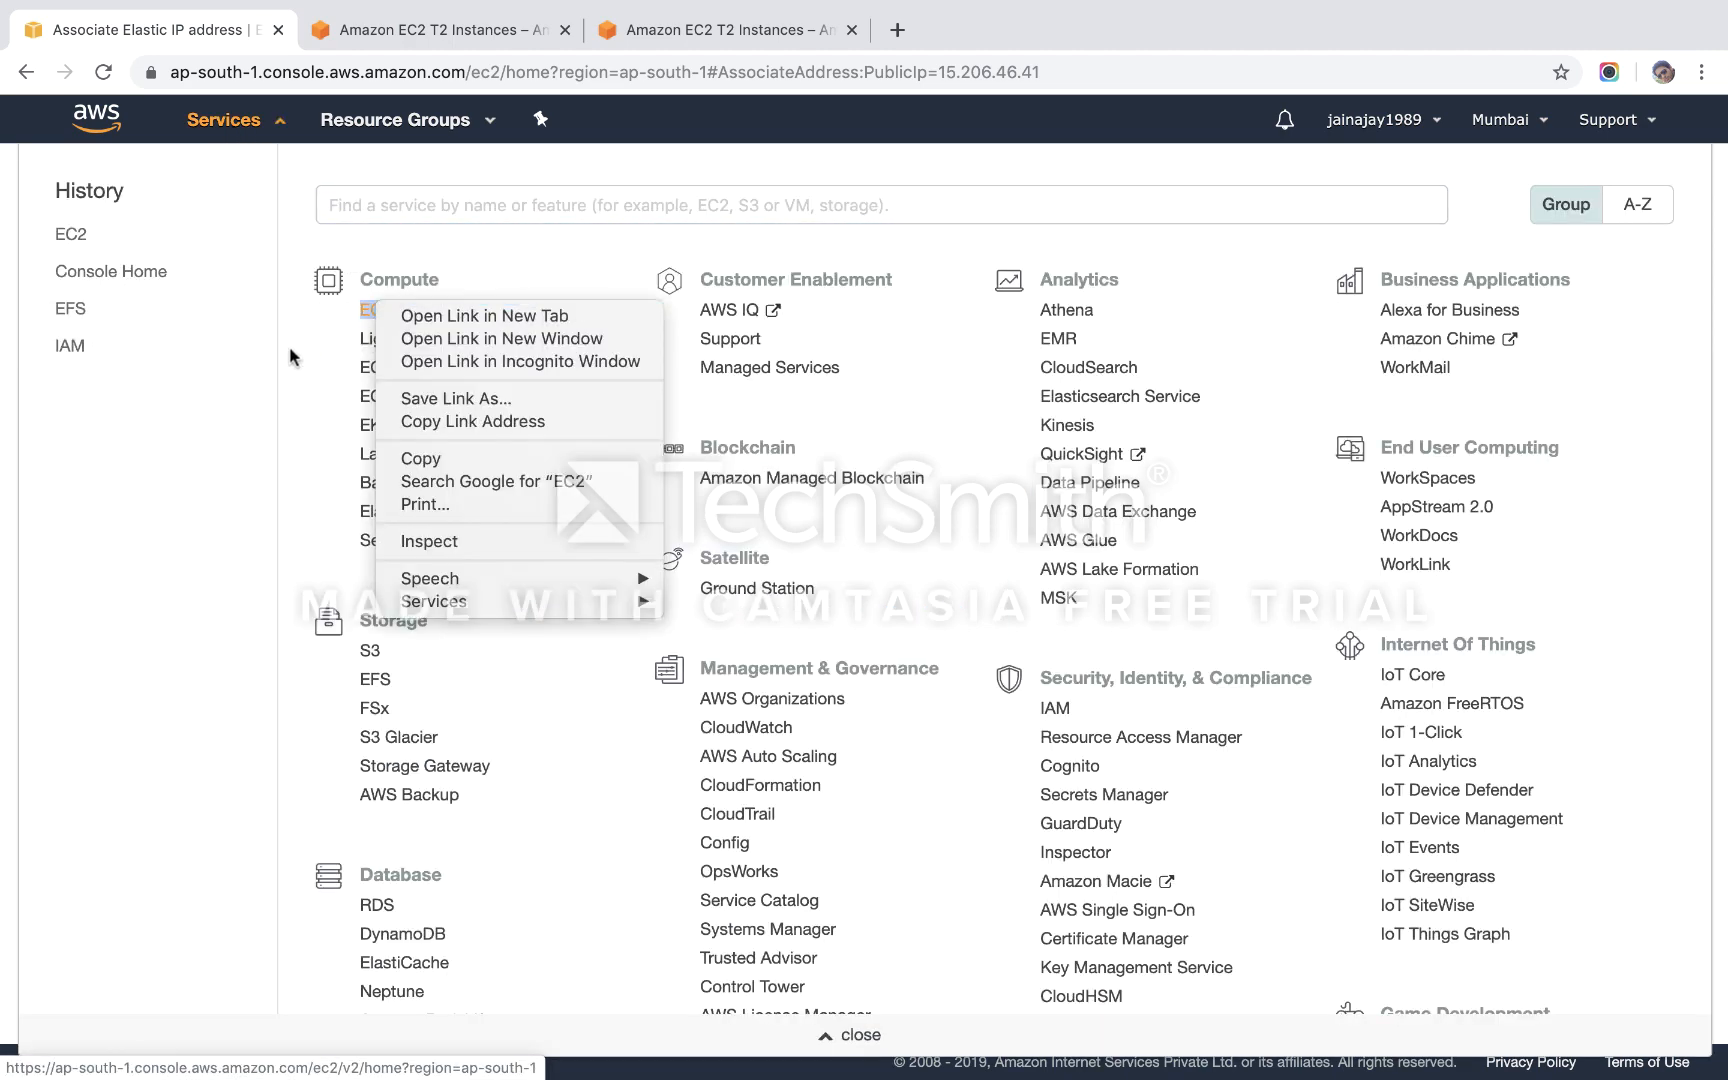
left_click(290, 357)
left_click(368, 310)
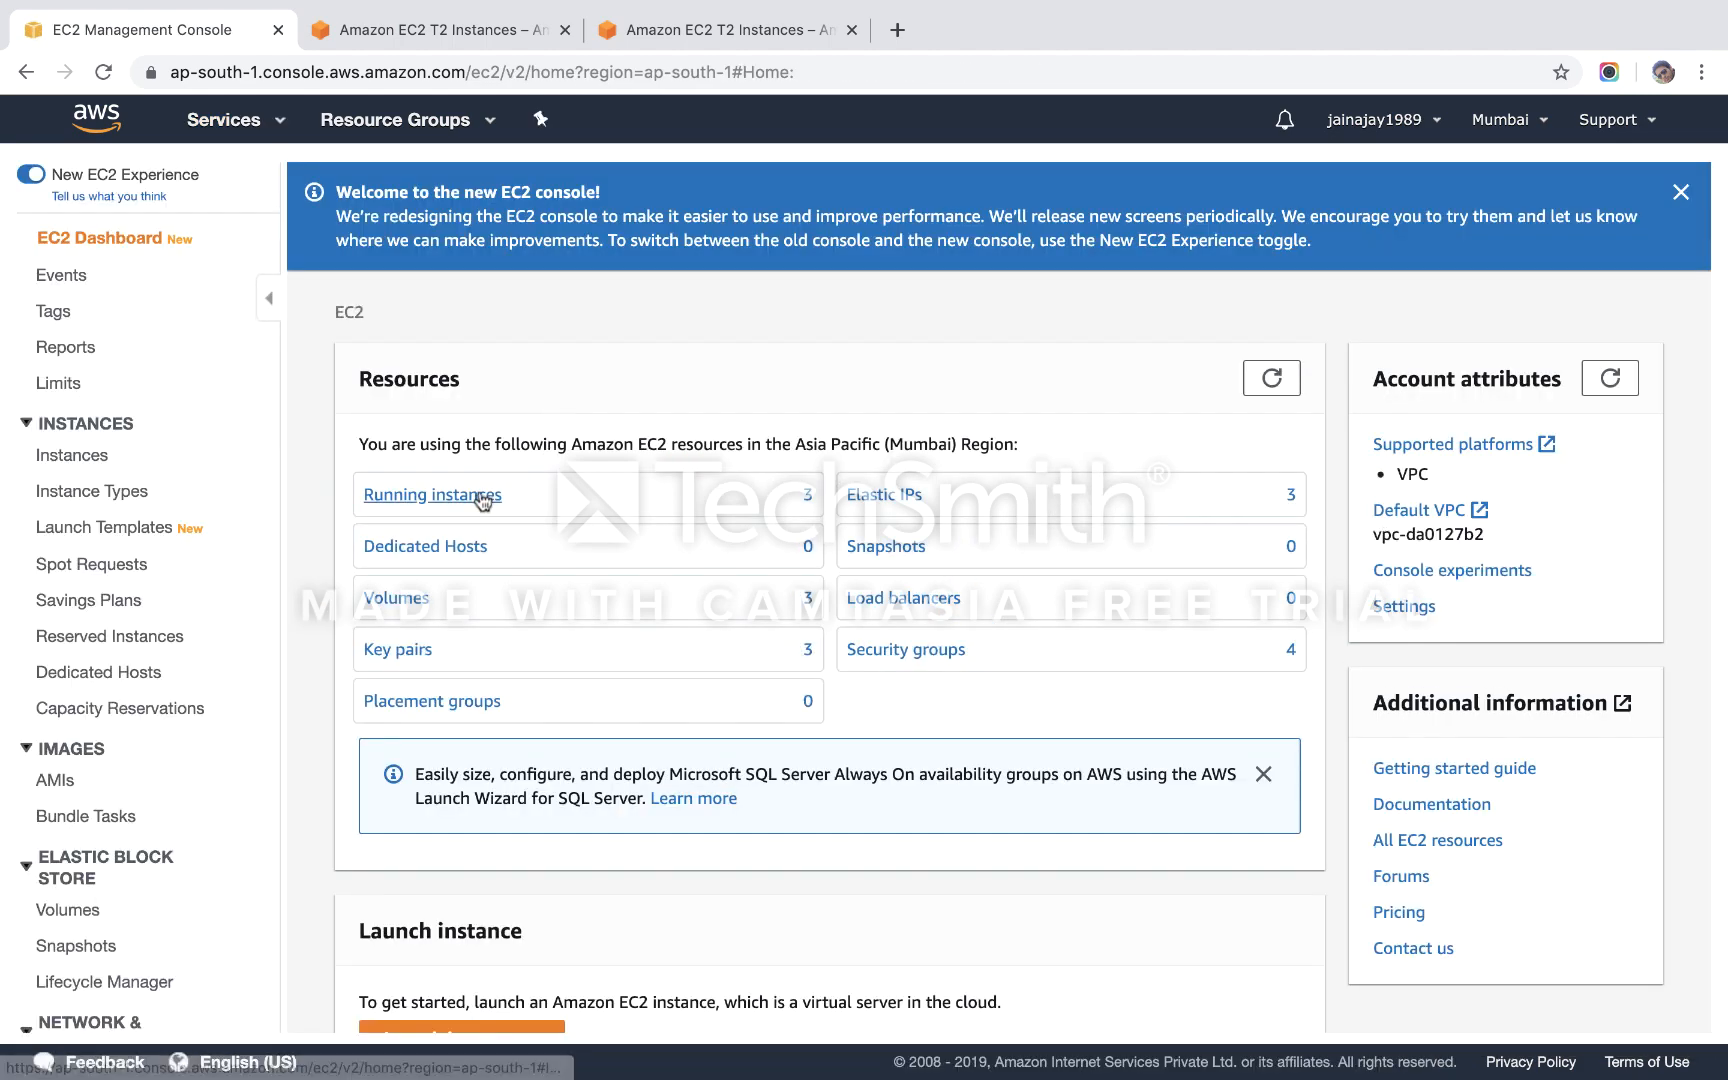
left_click(483, 497)
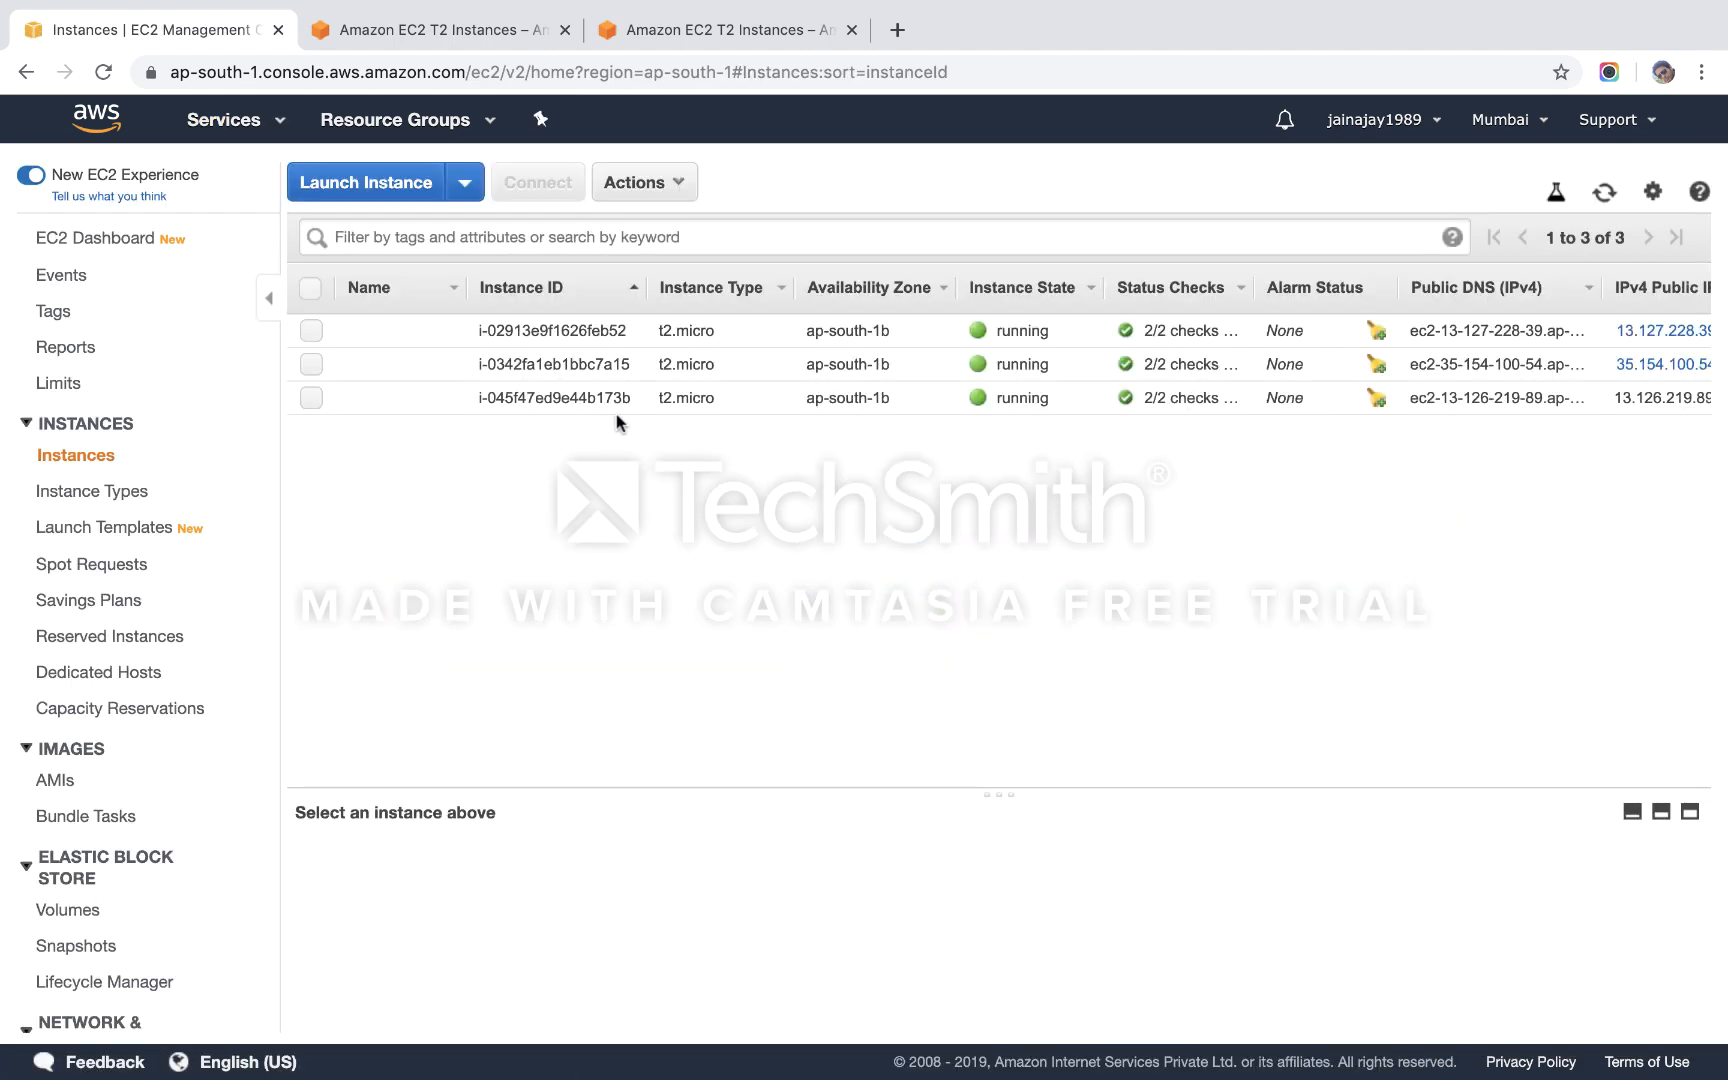
mouse_move(630, 400)
left_mouse_down()
mouse_move(479, 400)
mouse_move(645, 400)
left_mouse_up()
left_click(479, 398)
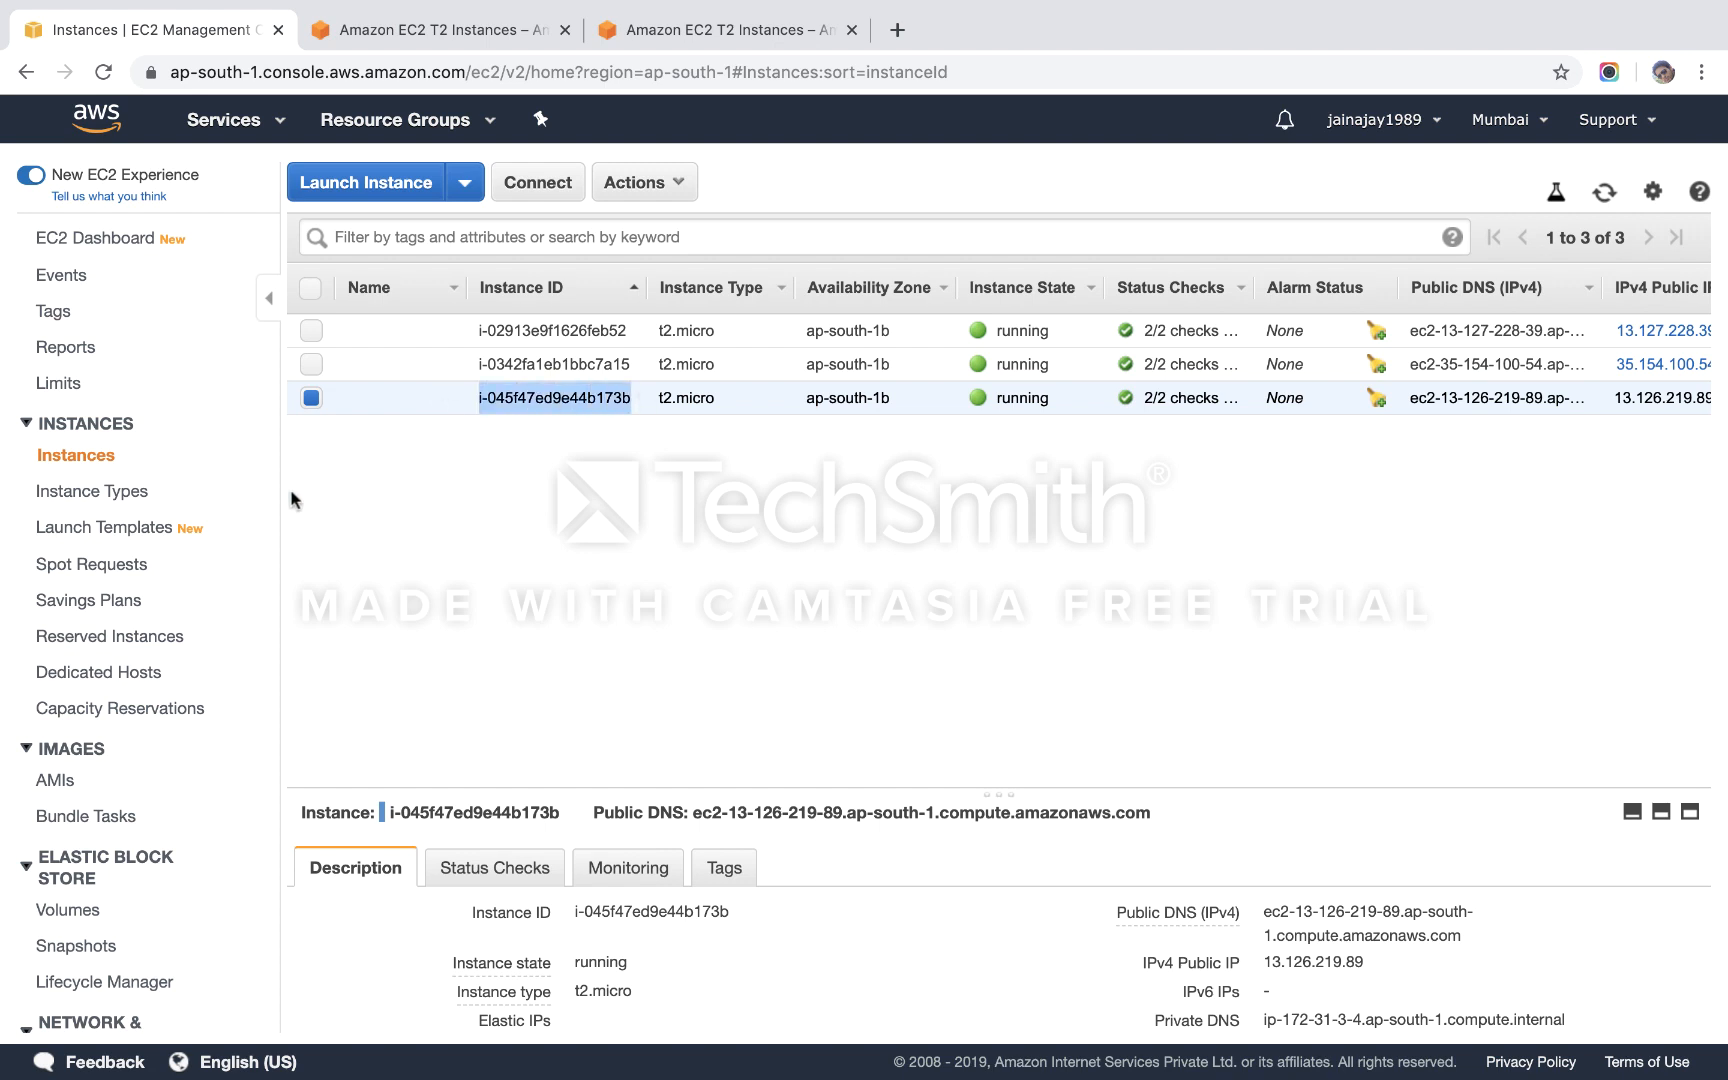
Associate Elastic IP address 15.206.46.41 with instance i-045f47ed9e44b173b and its private IP address 172.31.3.4.
scroll(130, 746, "down", 3)
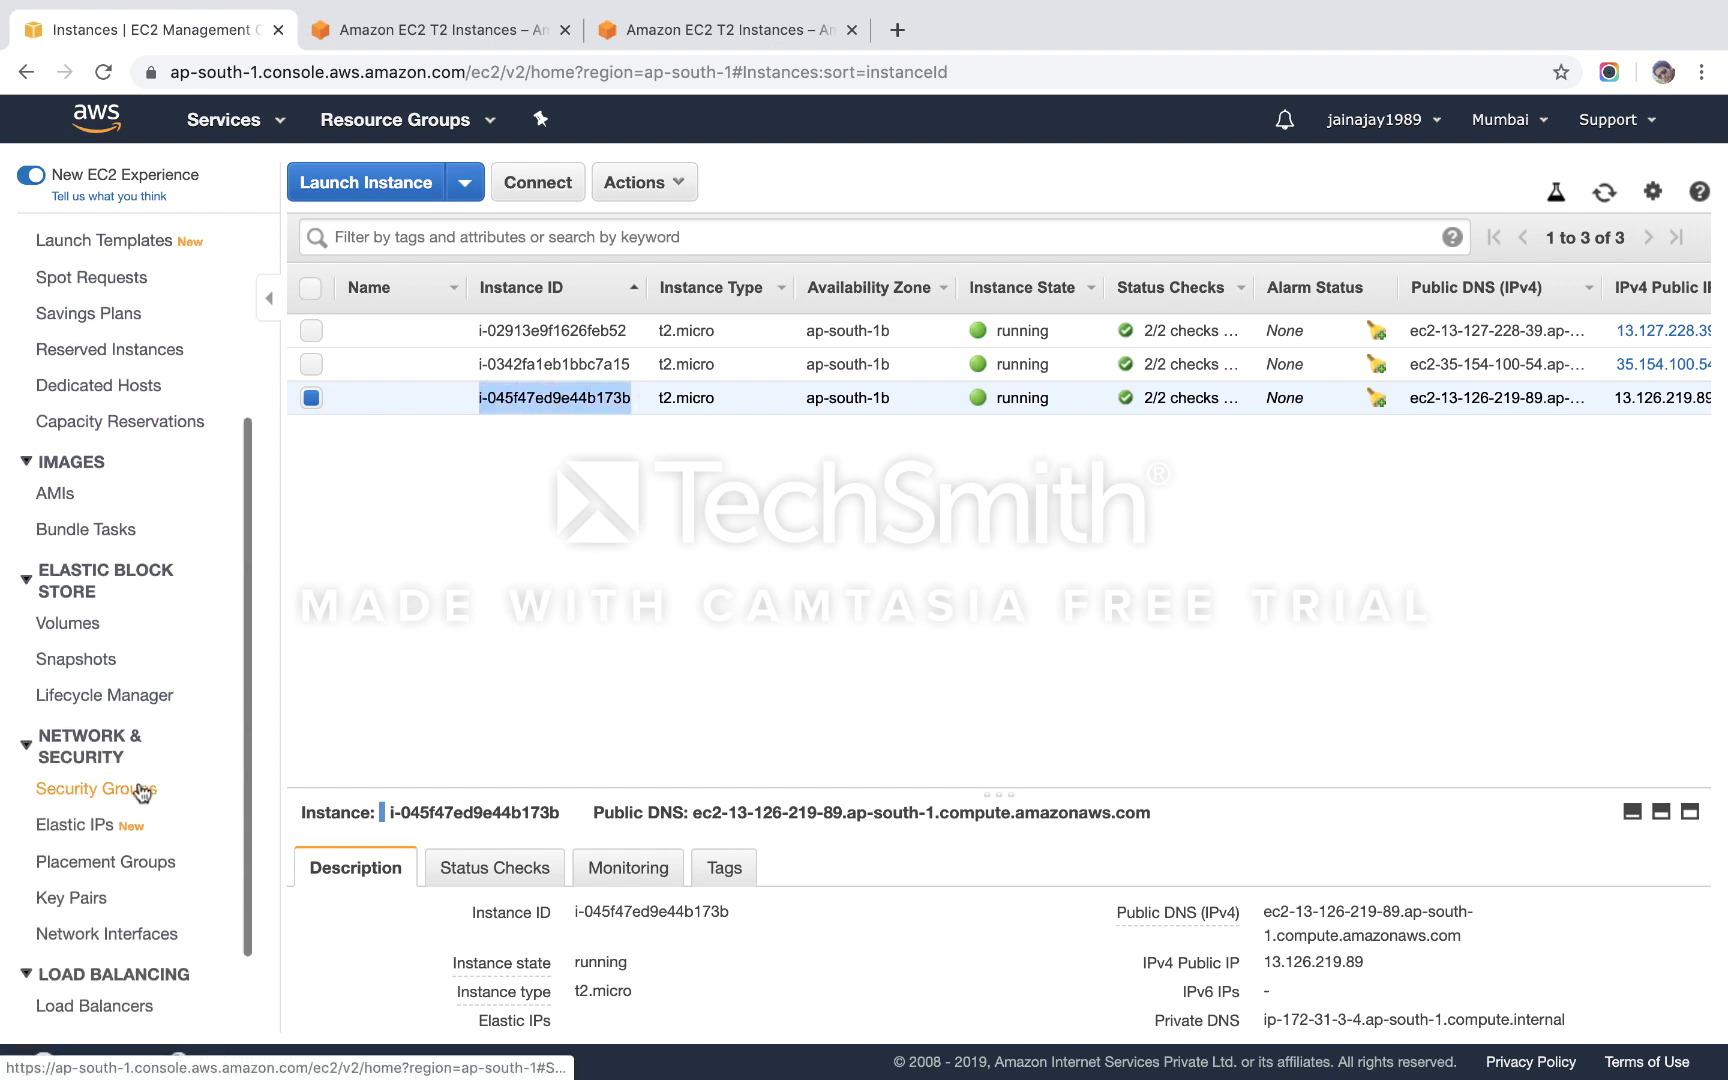
left_click(77, 838)
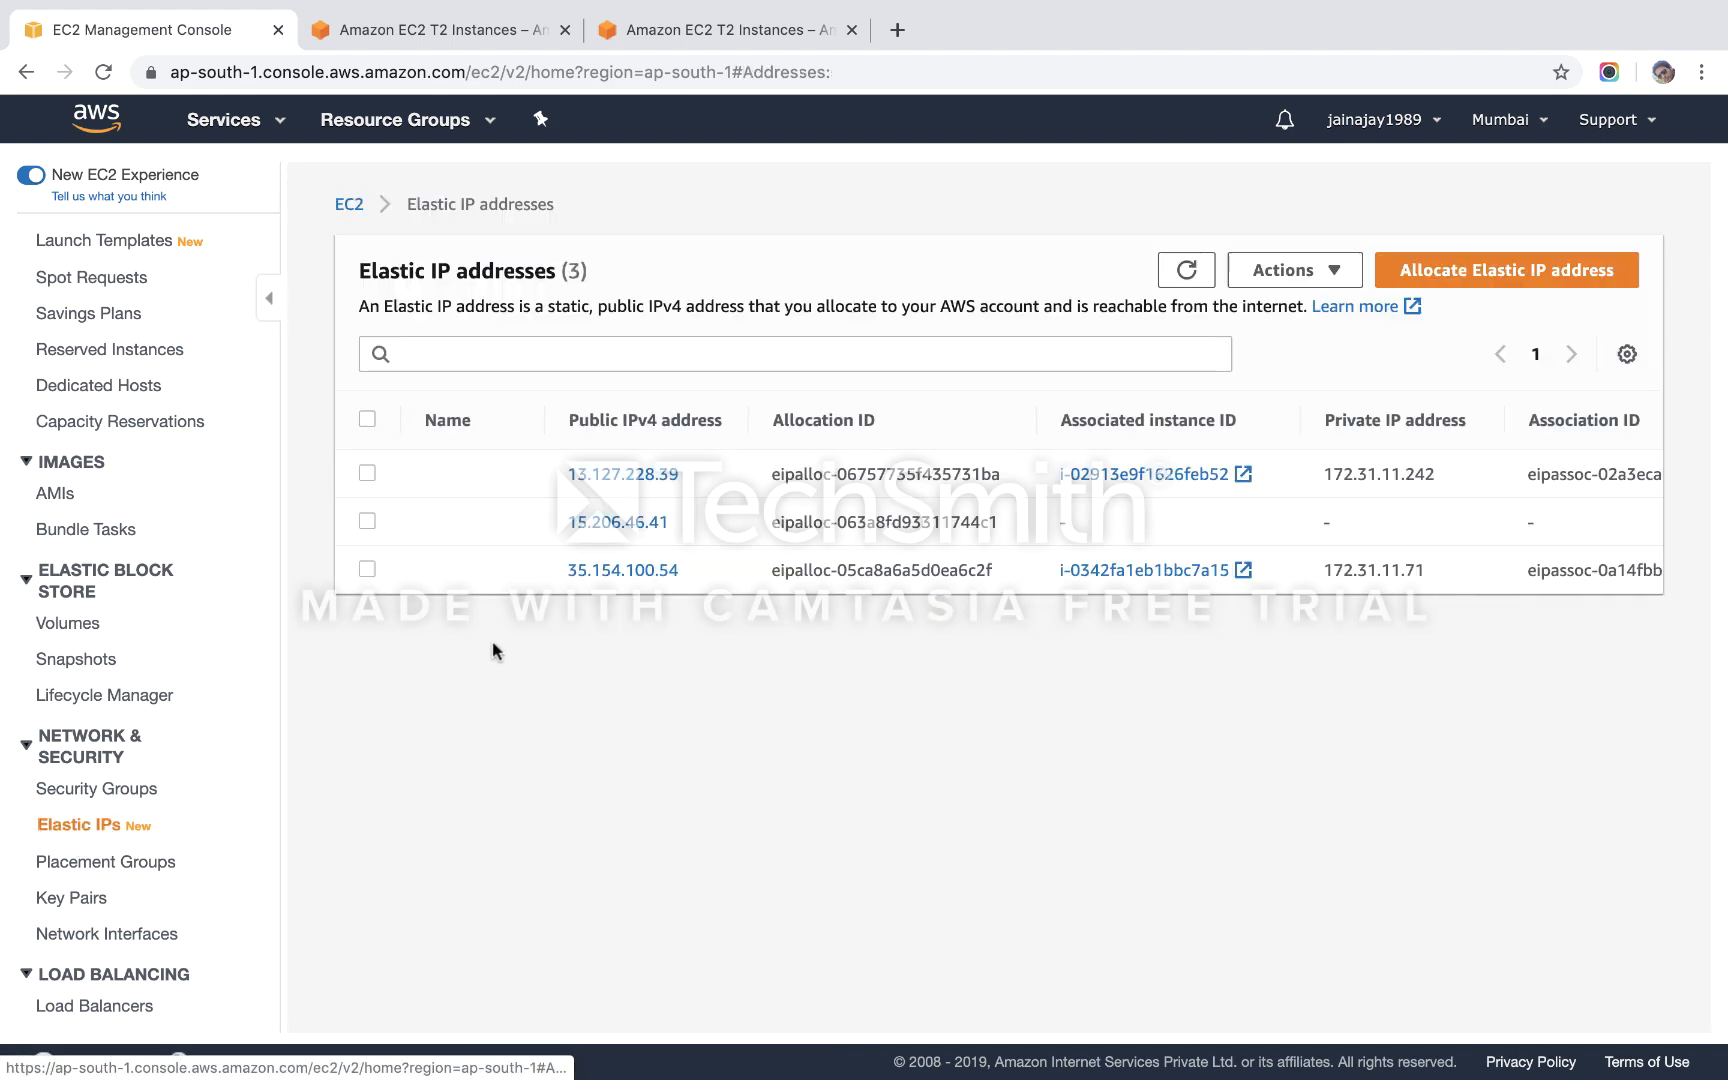
left_click(634, 521)
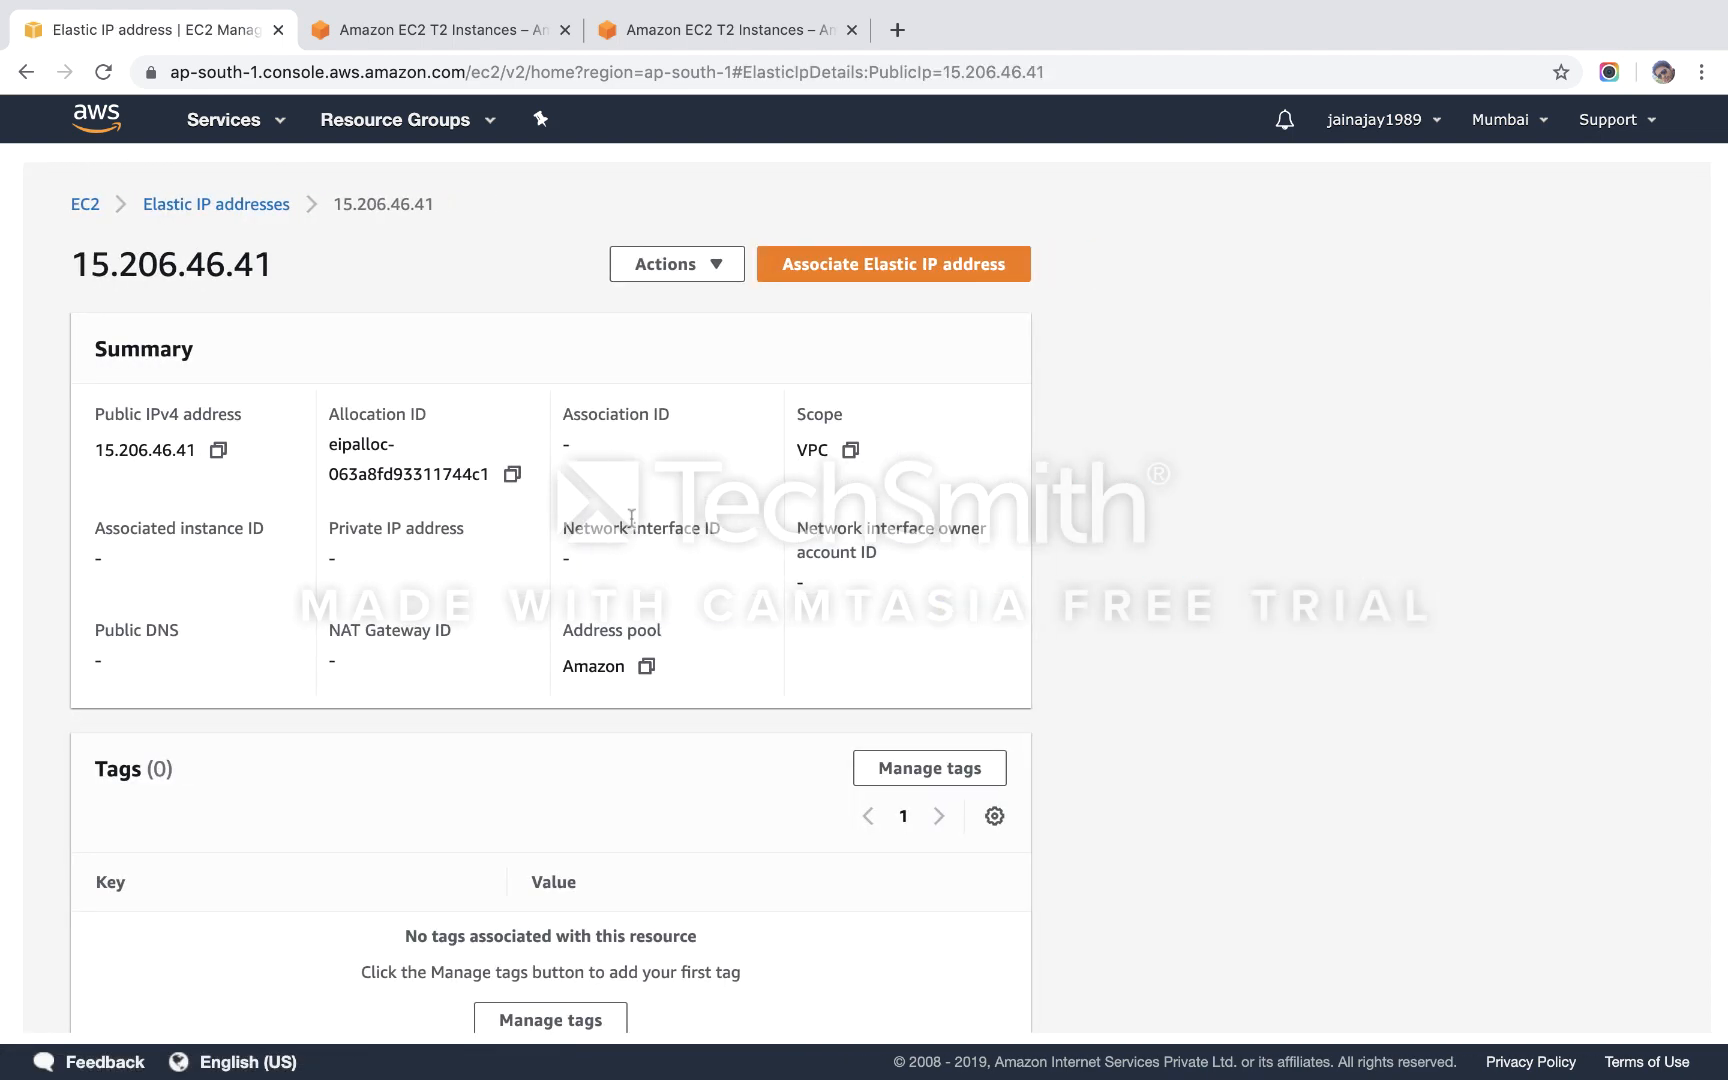
left_click(805, 278)
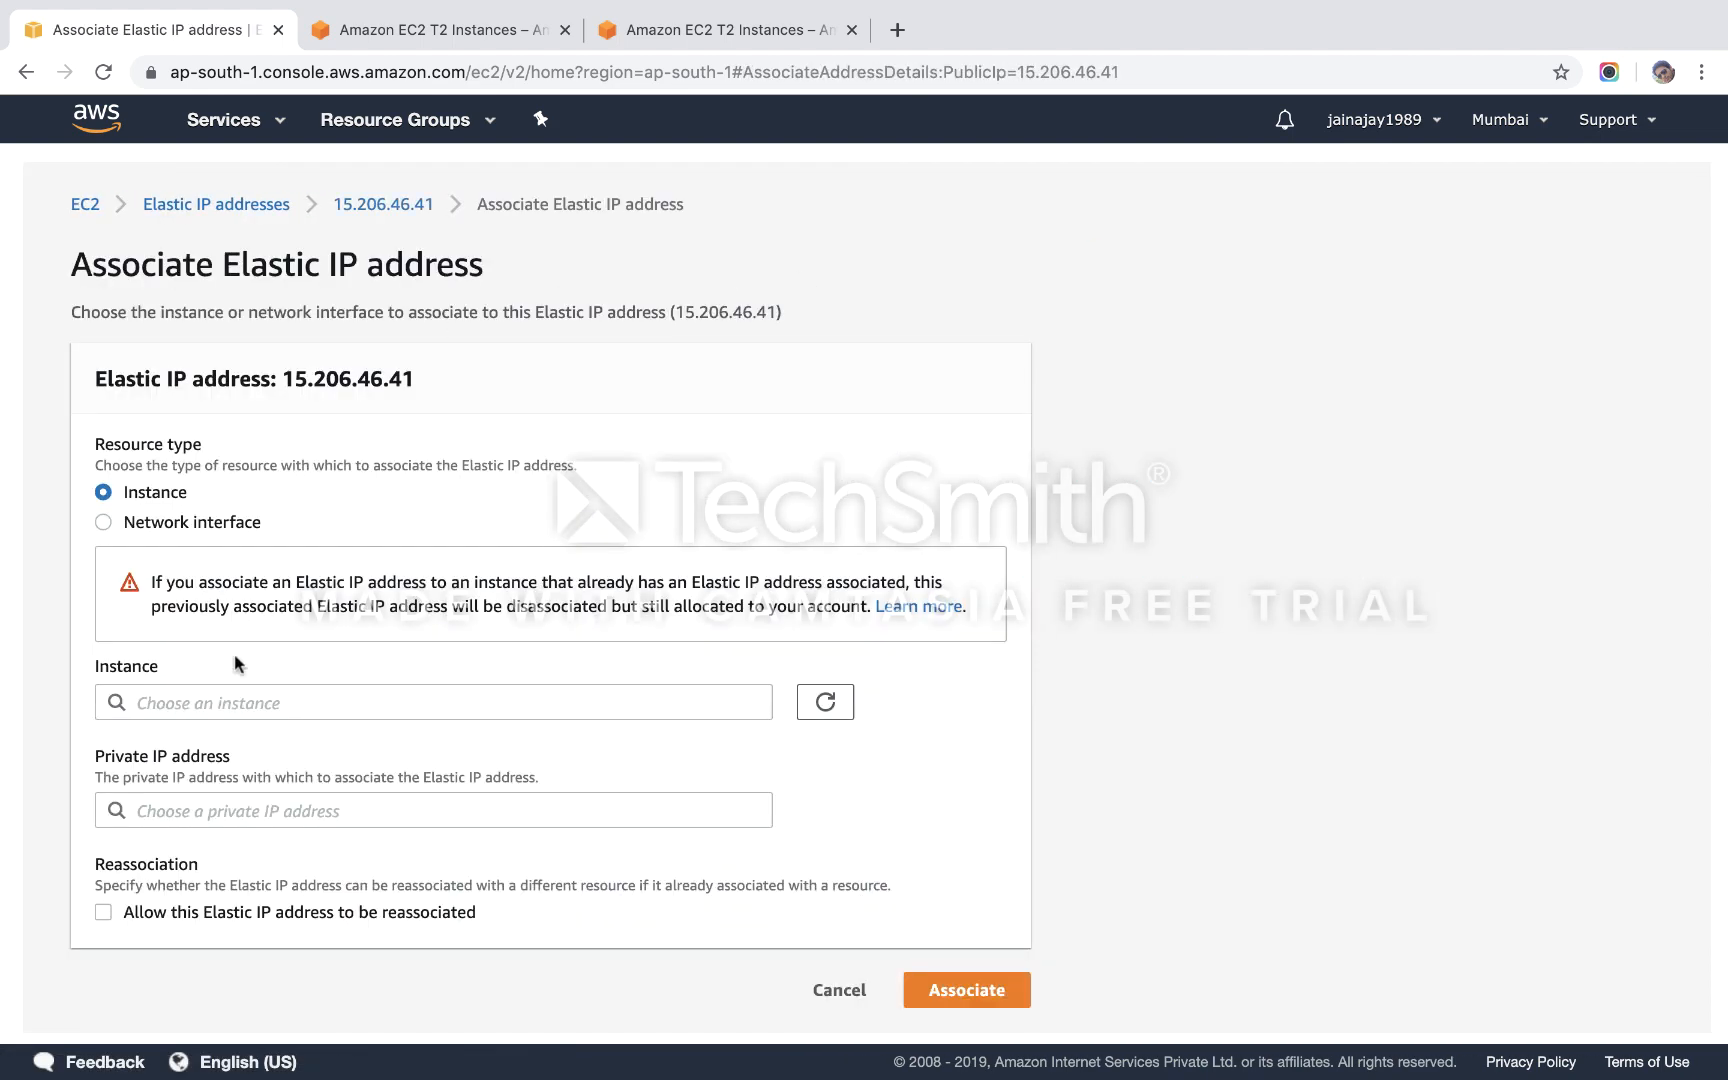
left_click(269, 702)
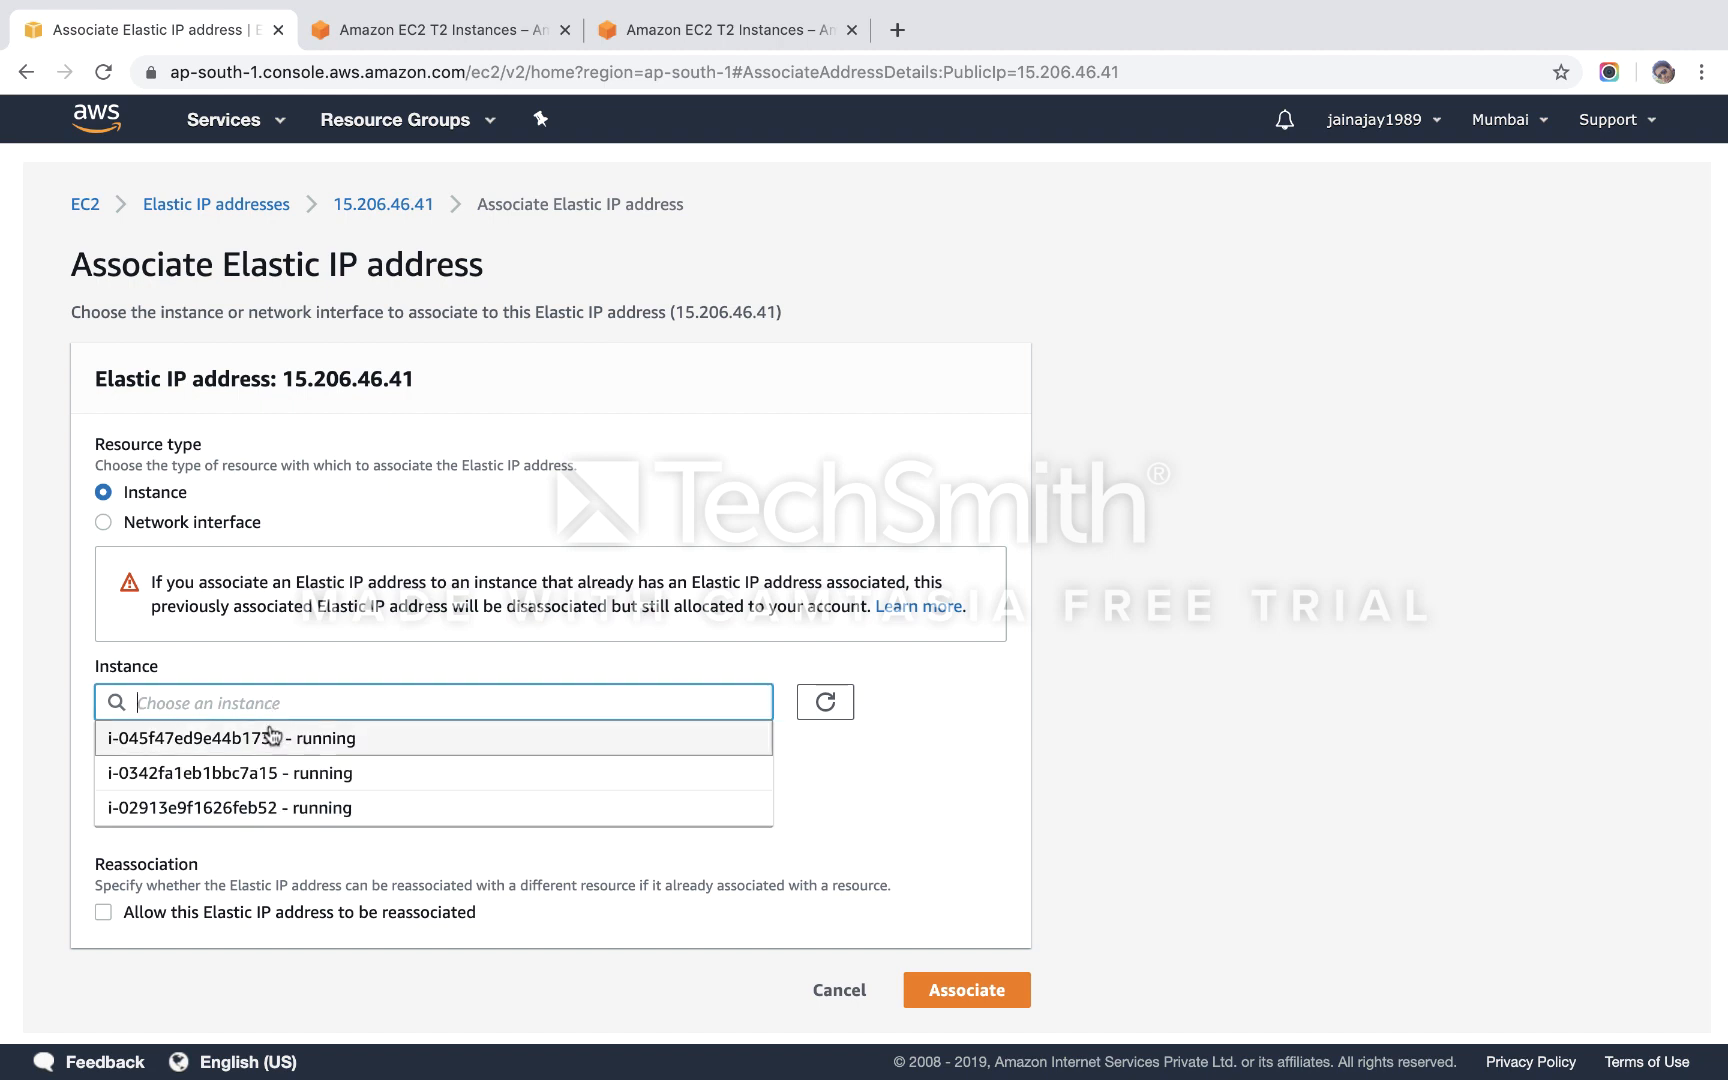
left_click(272, 744)
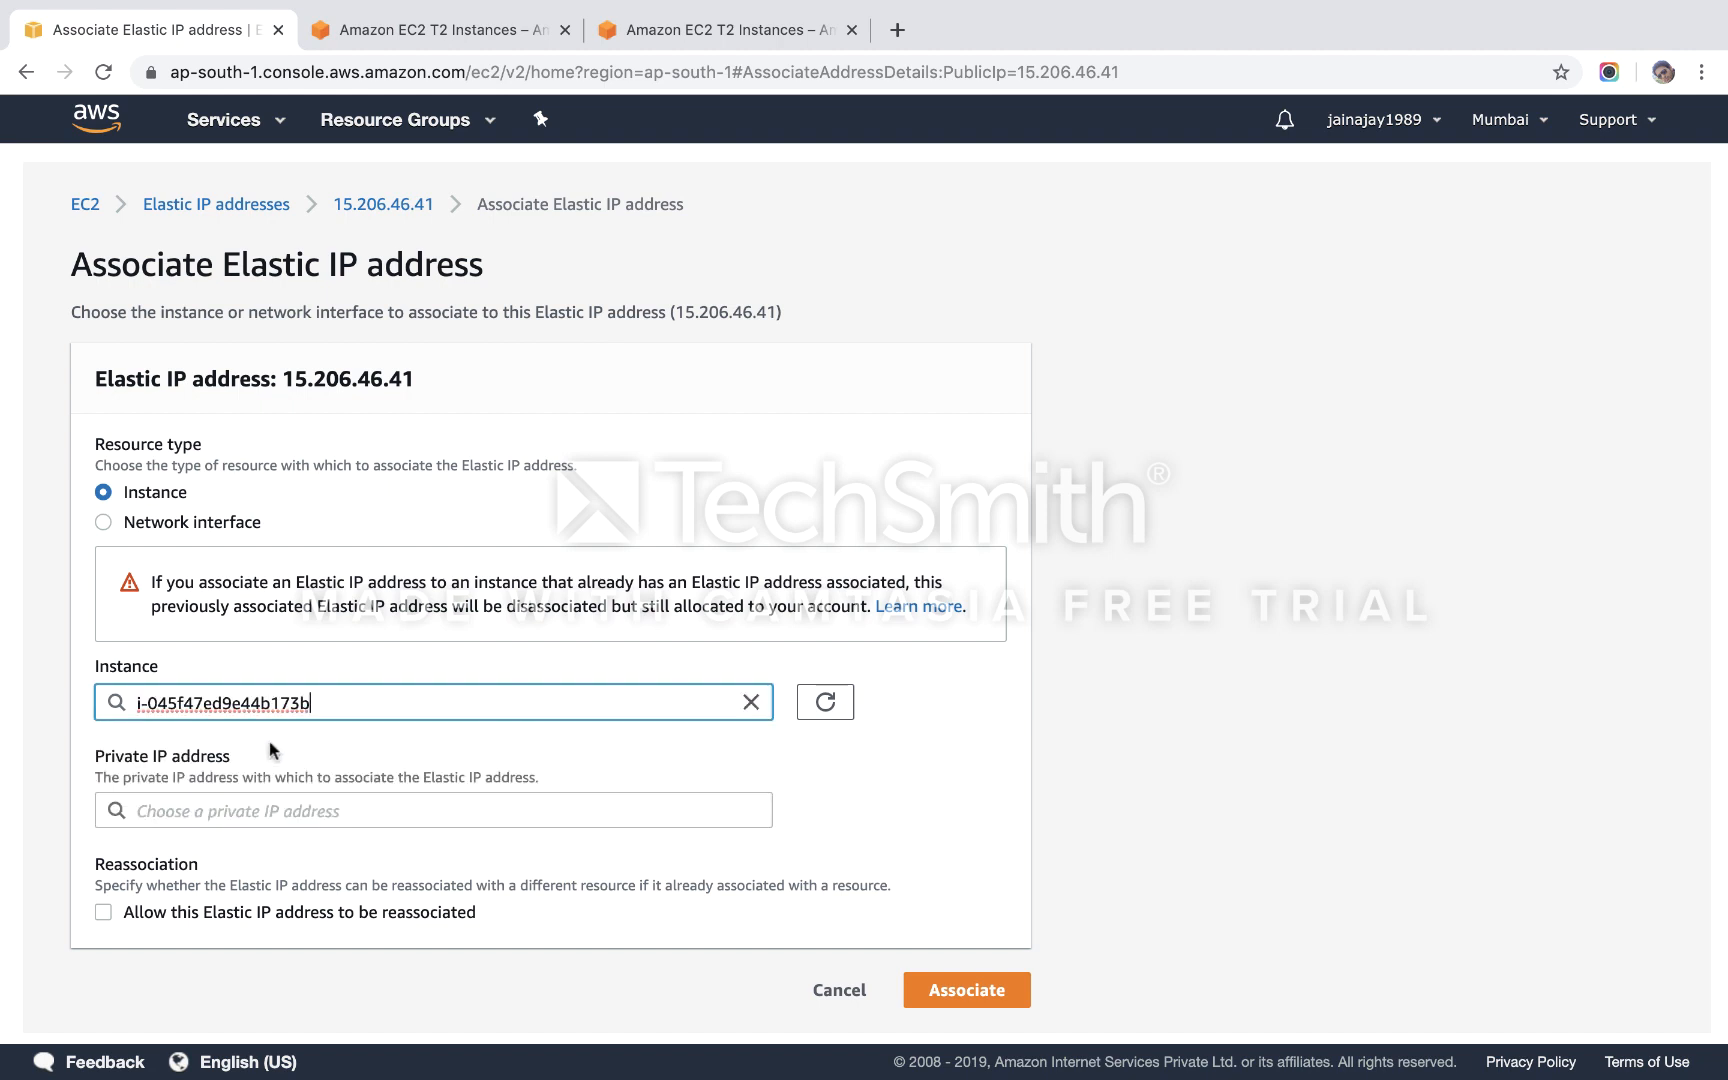
left_click(262, 810)
left_click(262, 848)
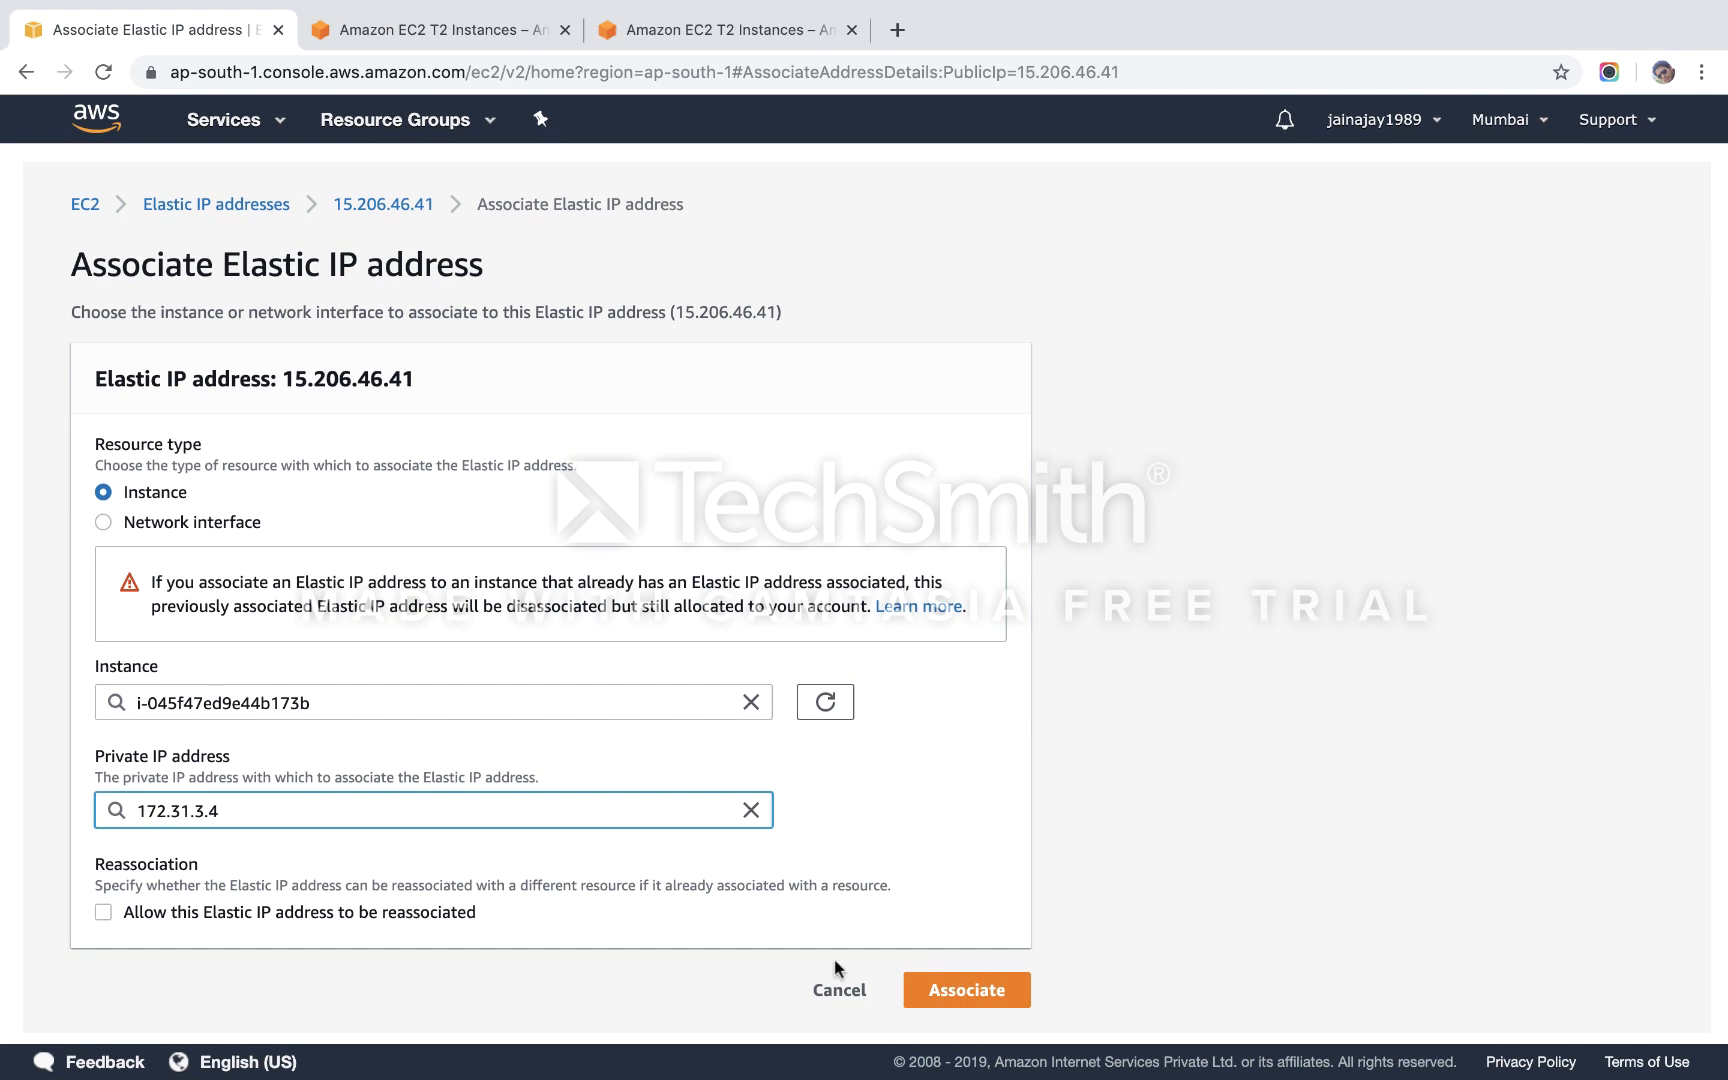
left_click(940, 989)
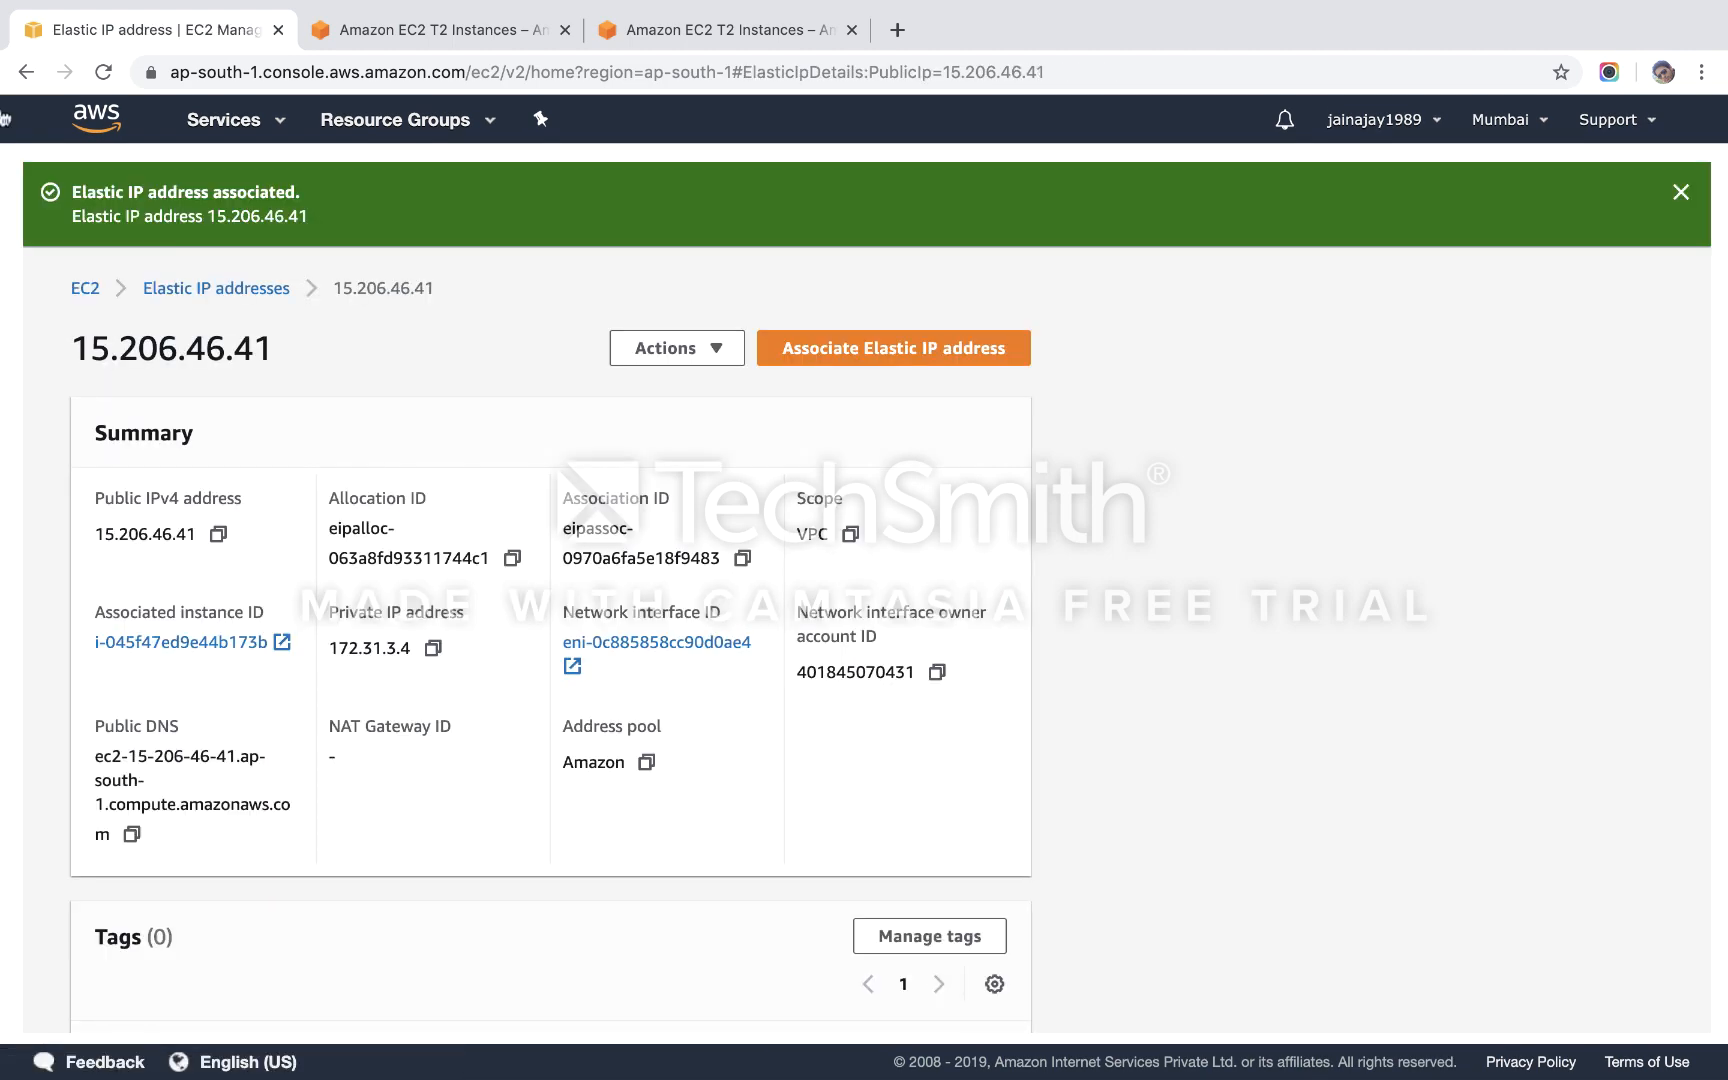
Review the new server's Elastic IP and public DNS among the running instances and check its entry in the Elastic IP list.
left_click(84, 290)
left_click(390, 495)
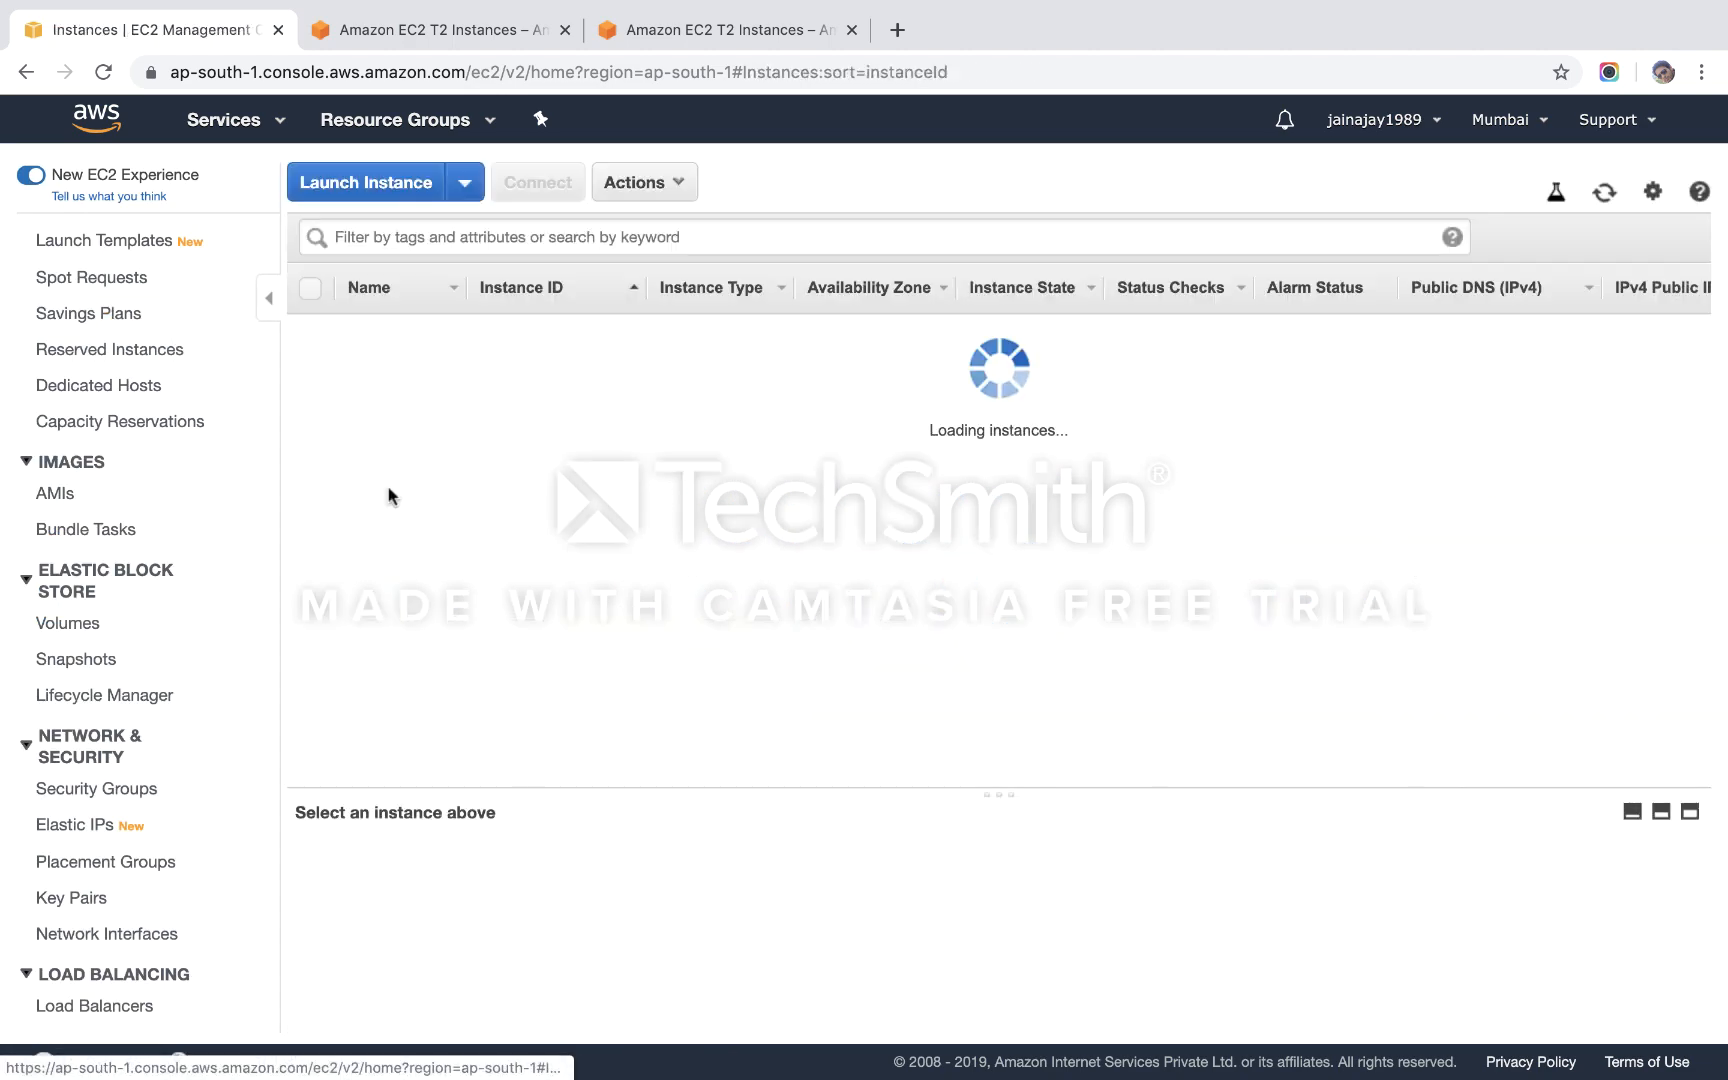
left_click(557, 400)
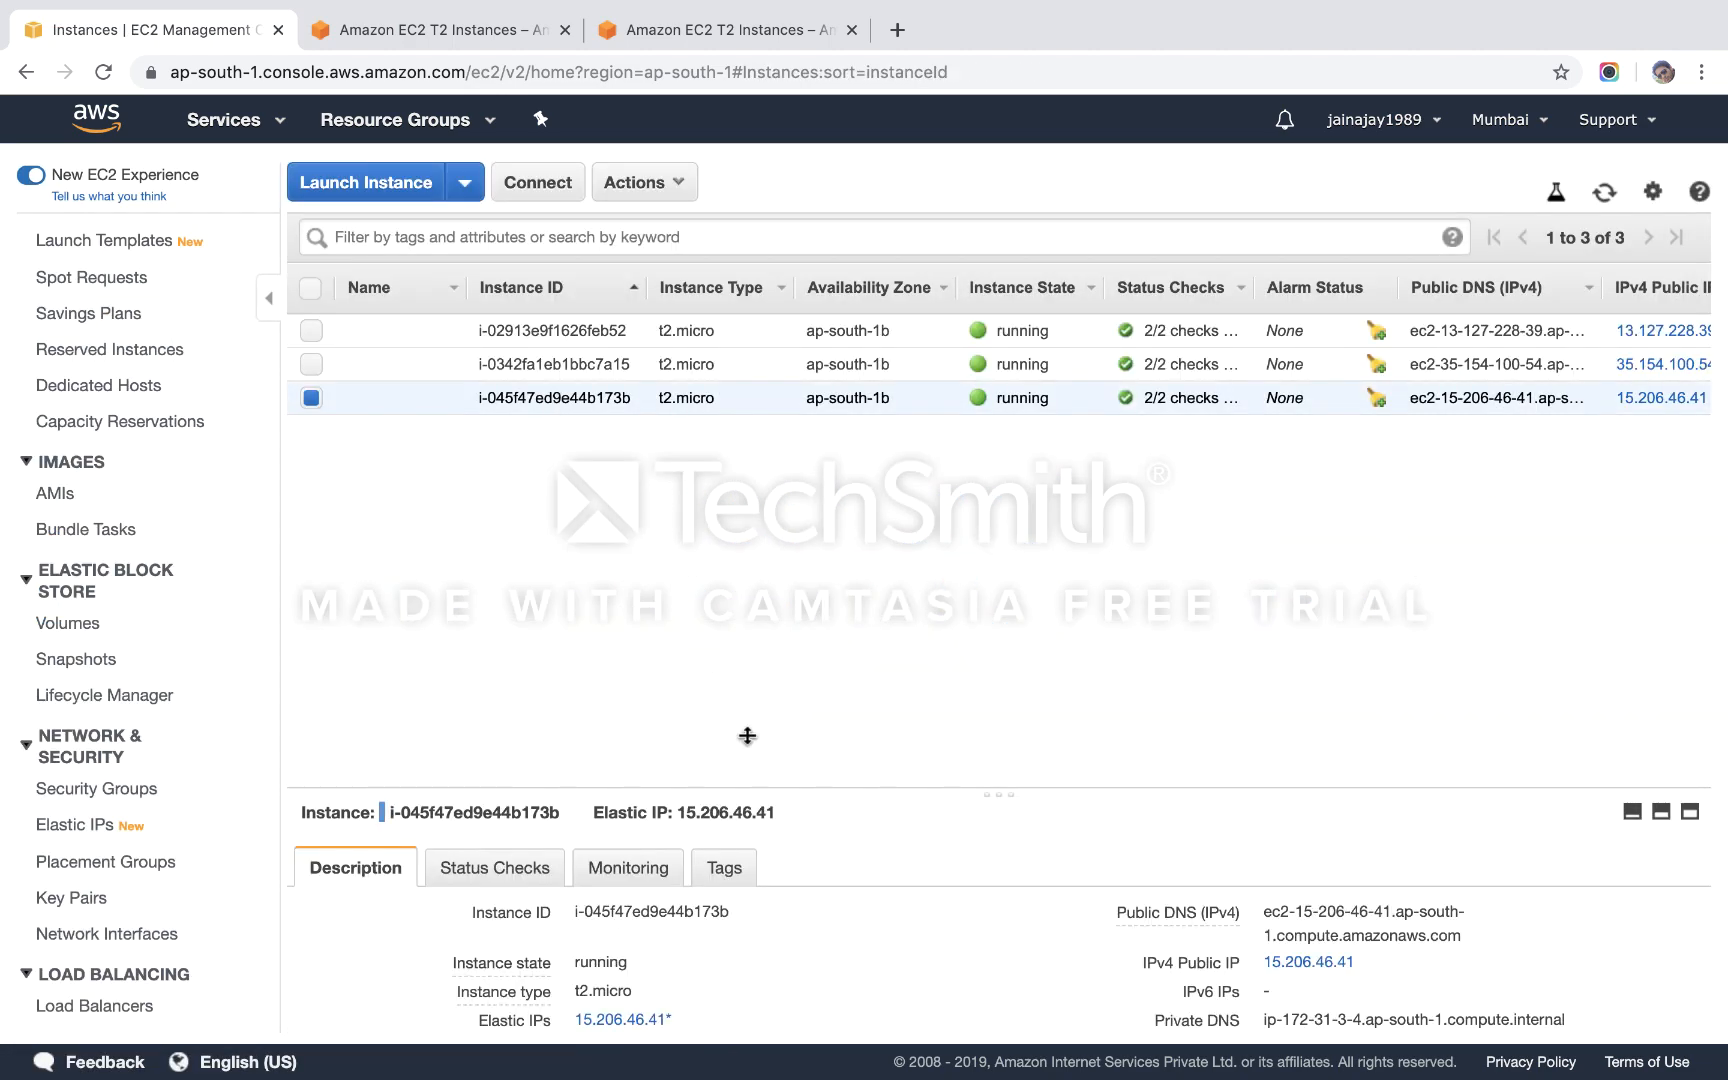
scroll(776, 810, "down", 5)
scroll(780, 812, "up", 5)
left_click(124, 828)
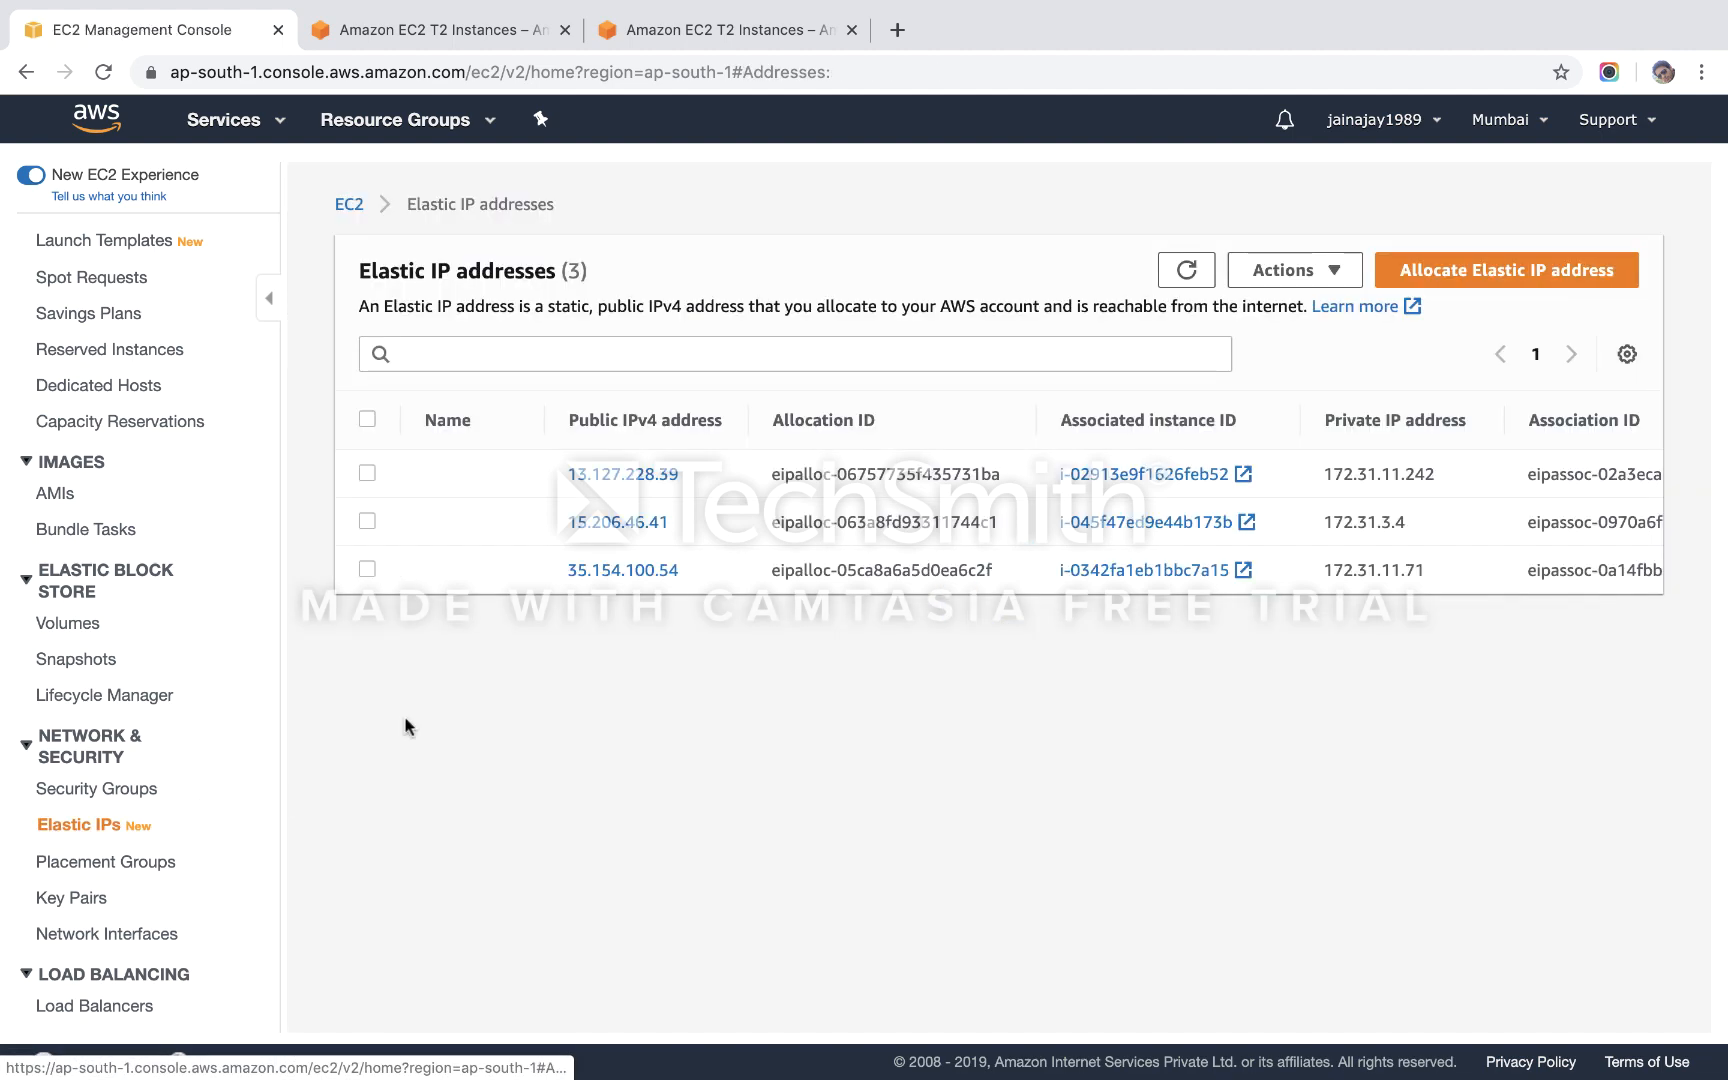
Return to the running instances through the EC2 dashboard and stop instance i-045f47ed9e44b173b.
scroll(95, 245, "up", 3)
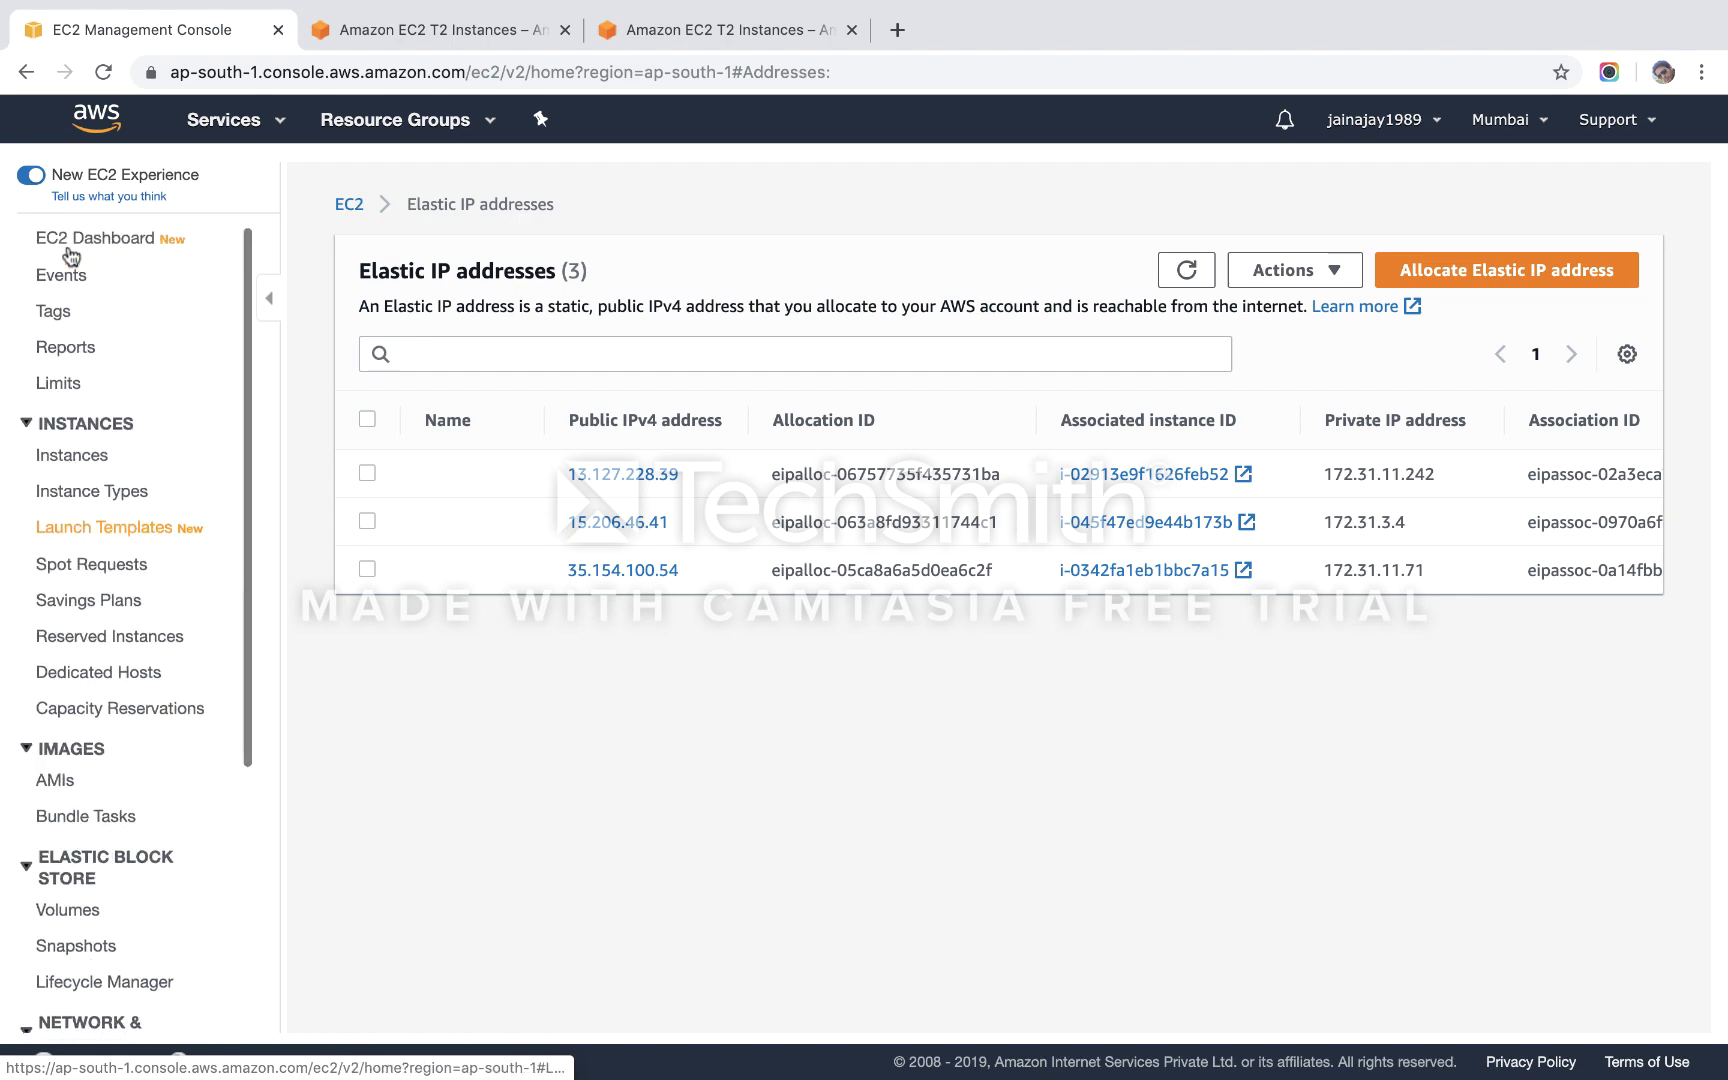
left_click(89, 248)
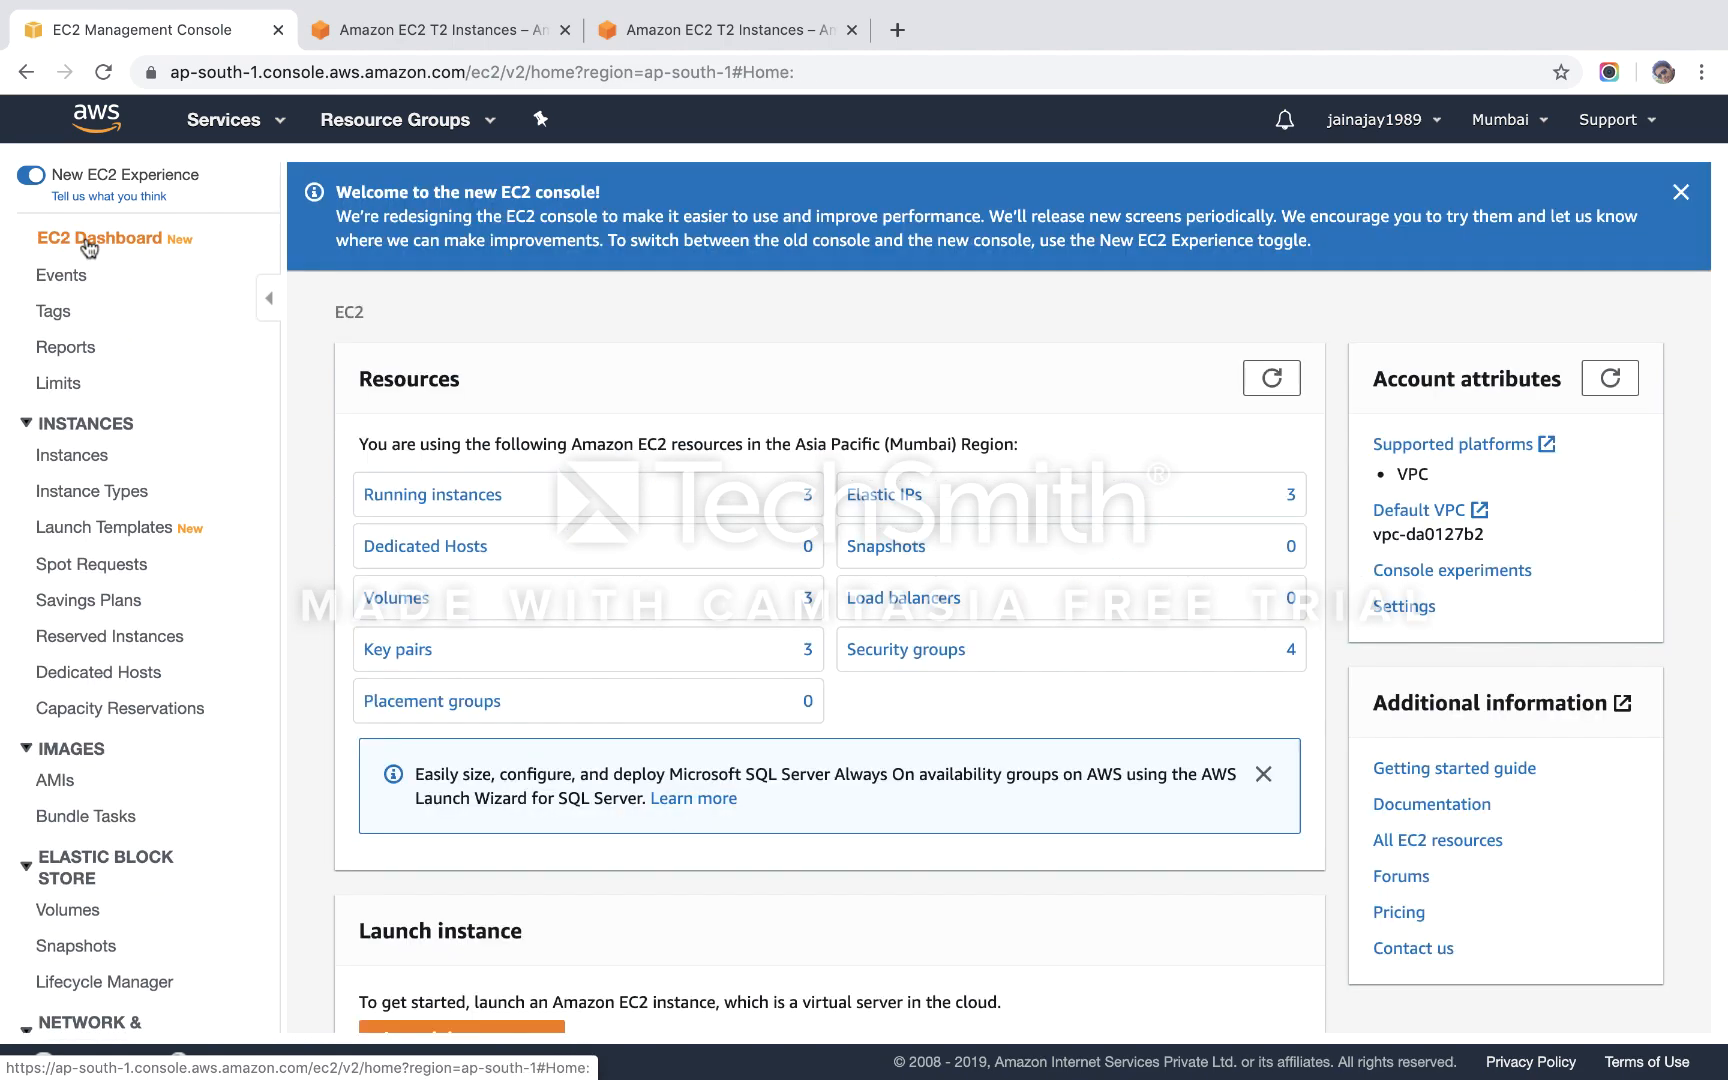
left_click(401, 496)
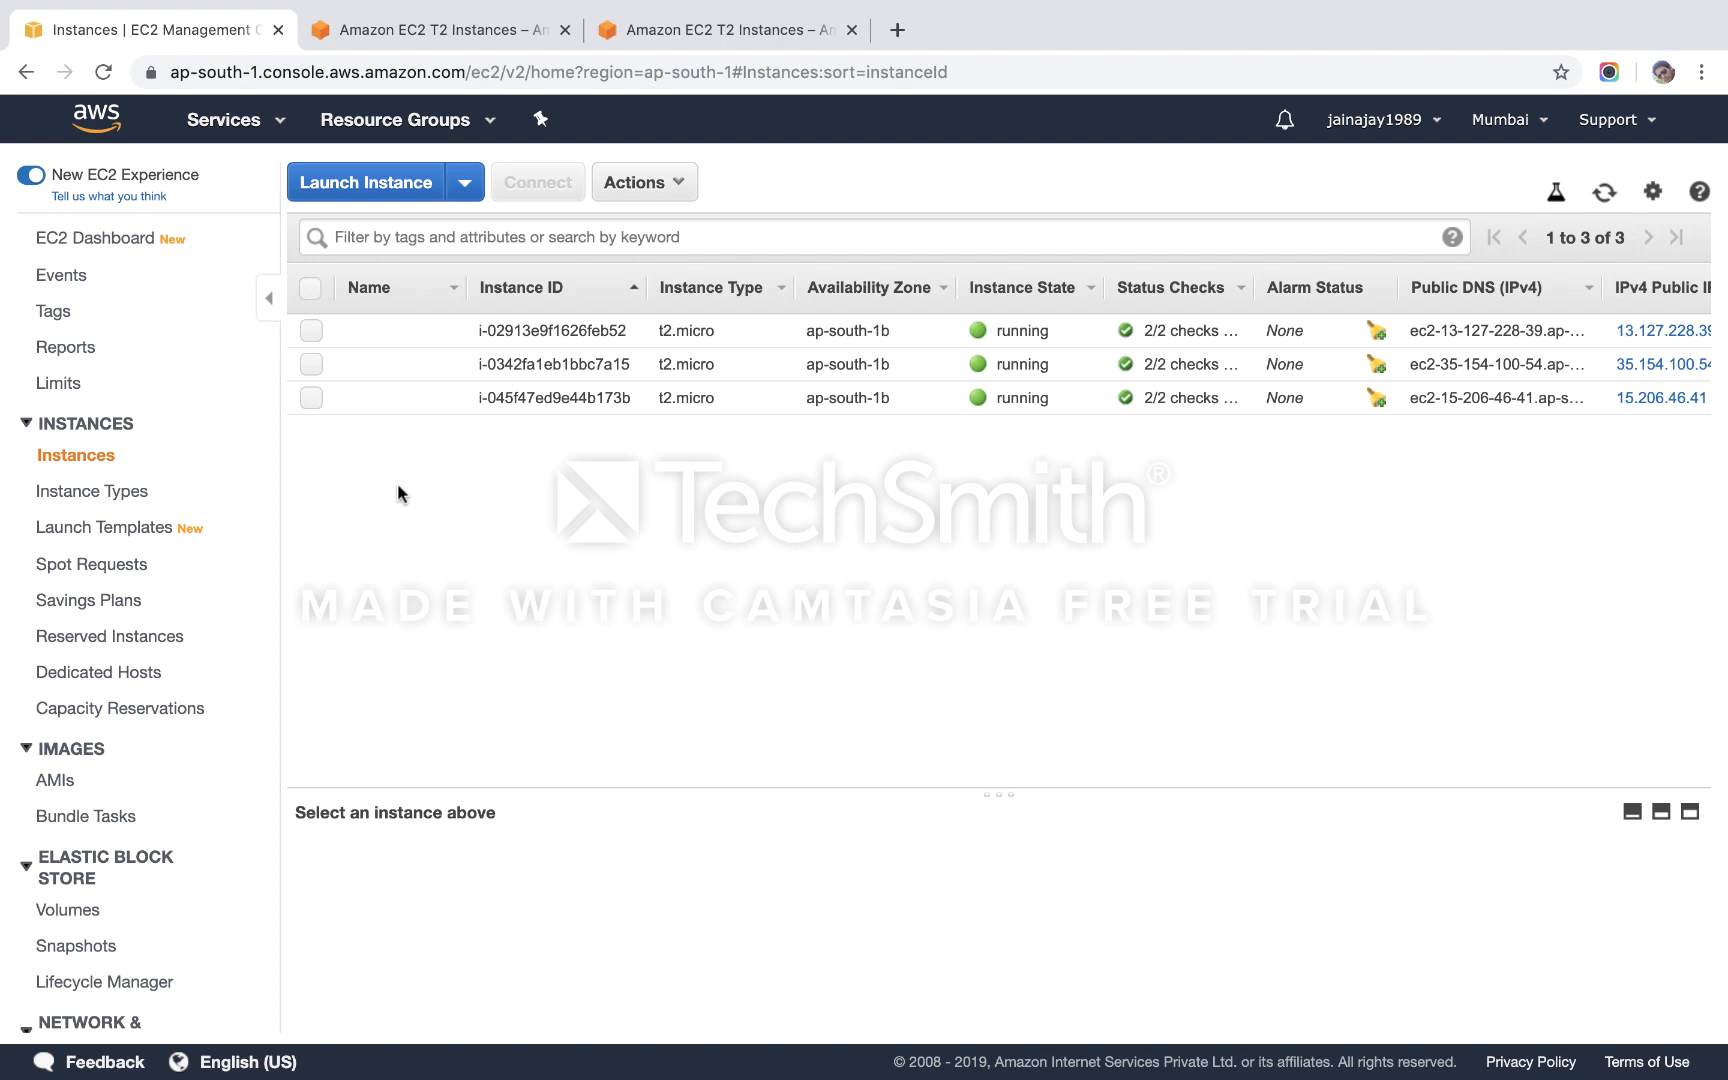
left_click(311, 398)
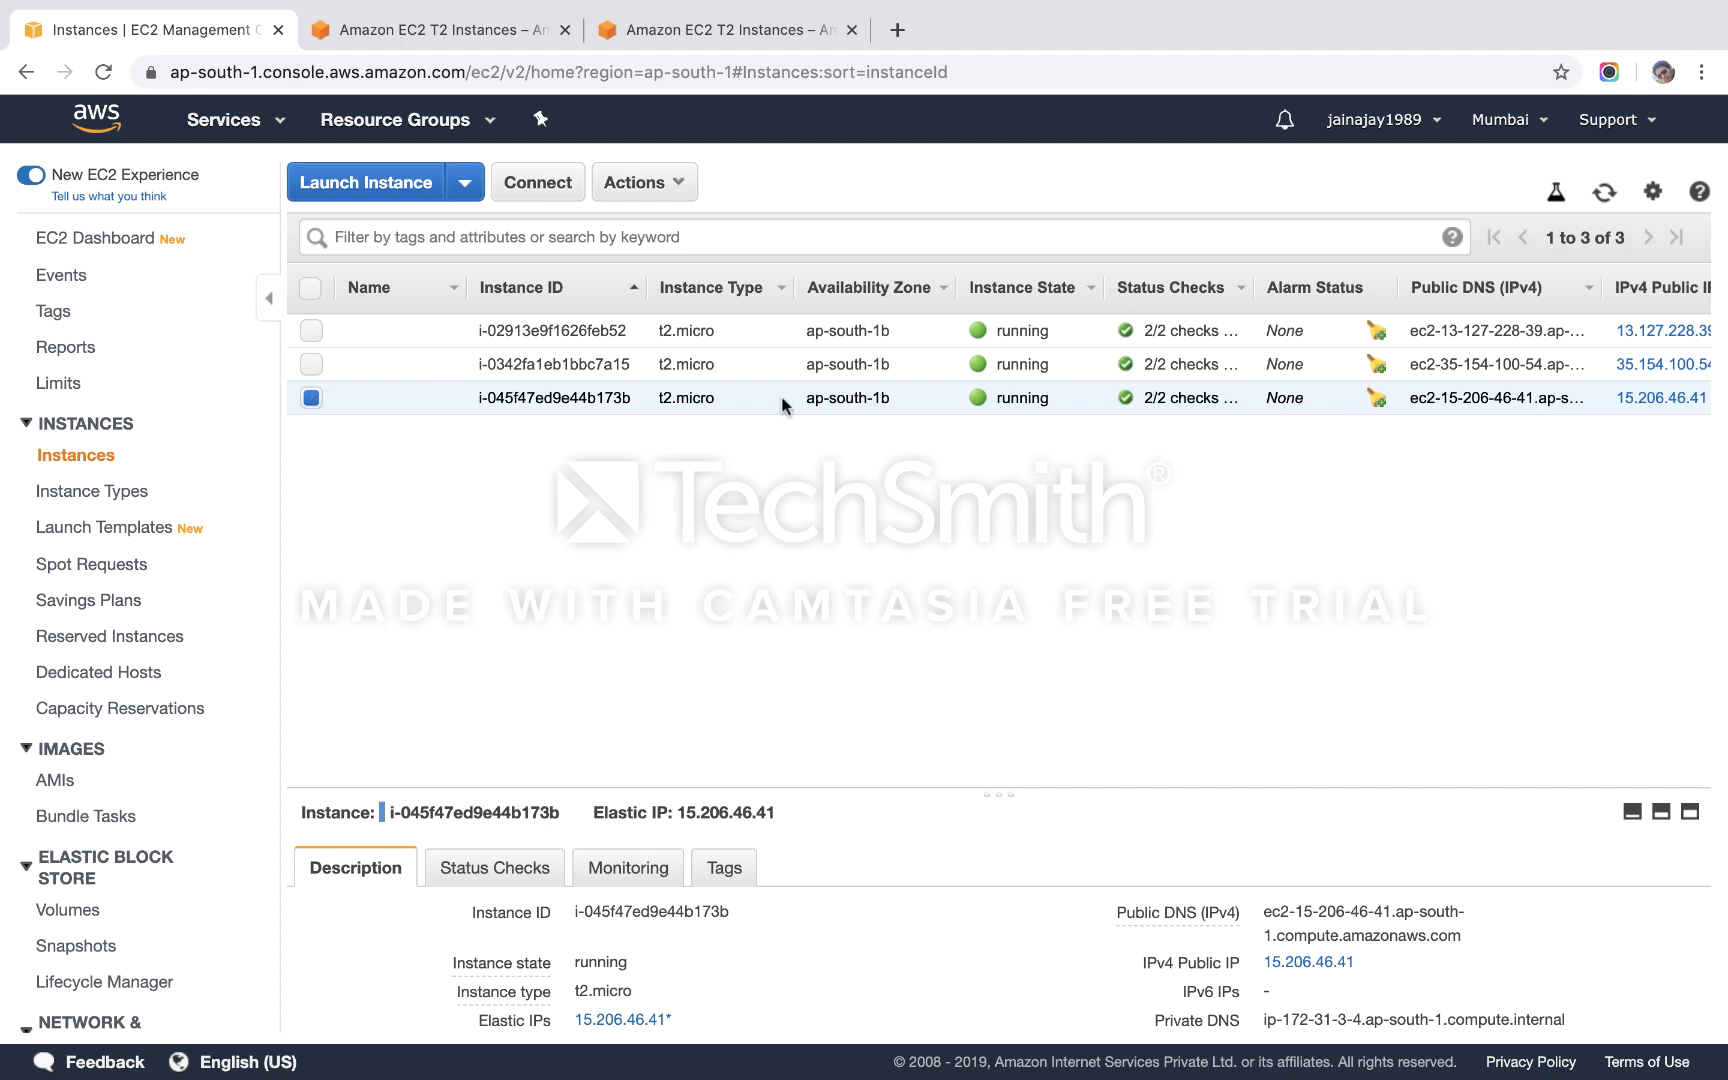
right_click(731, 408)
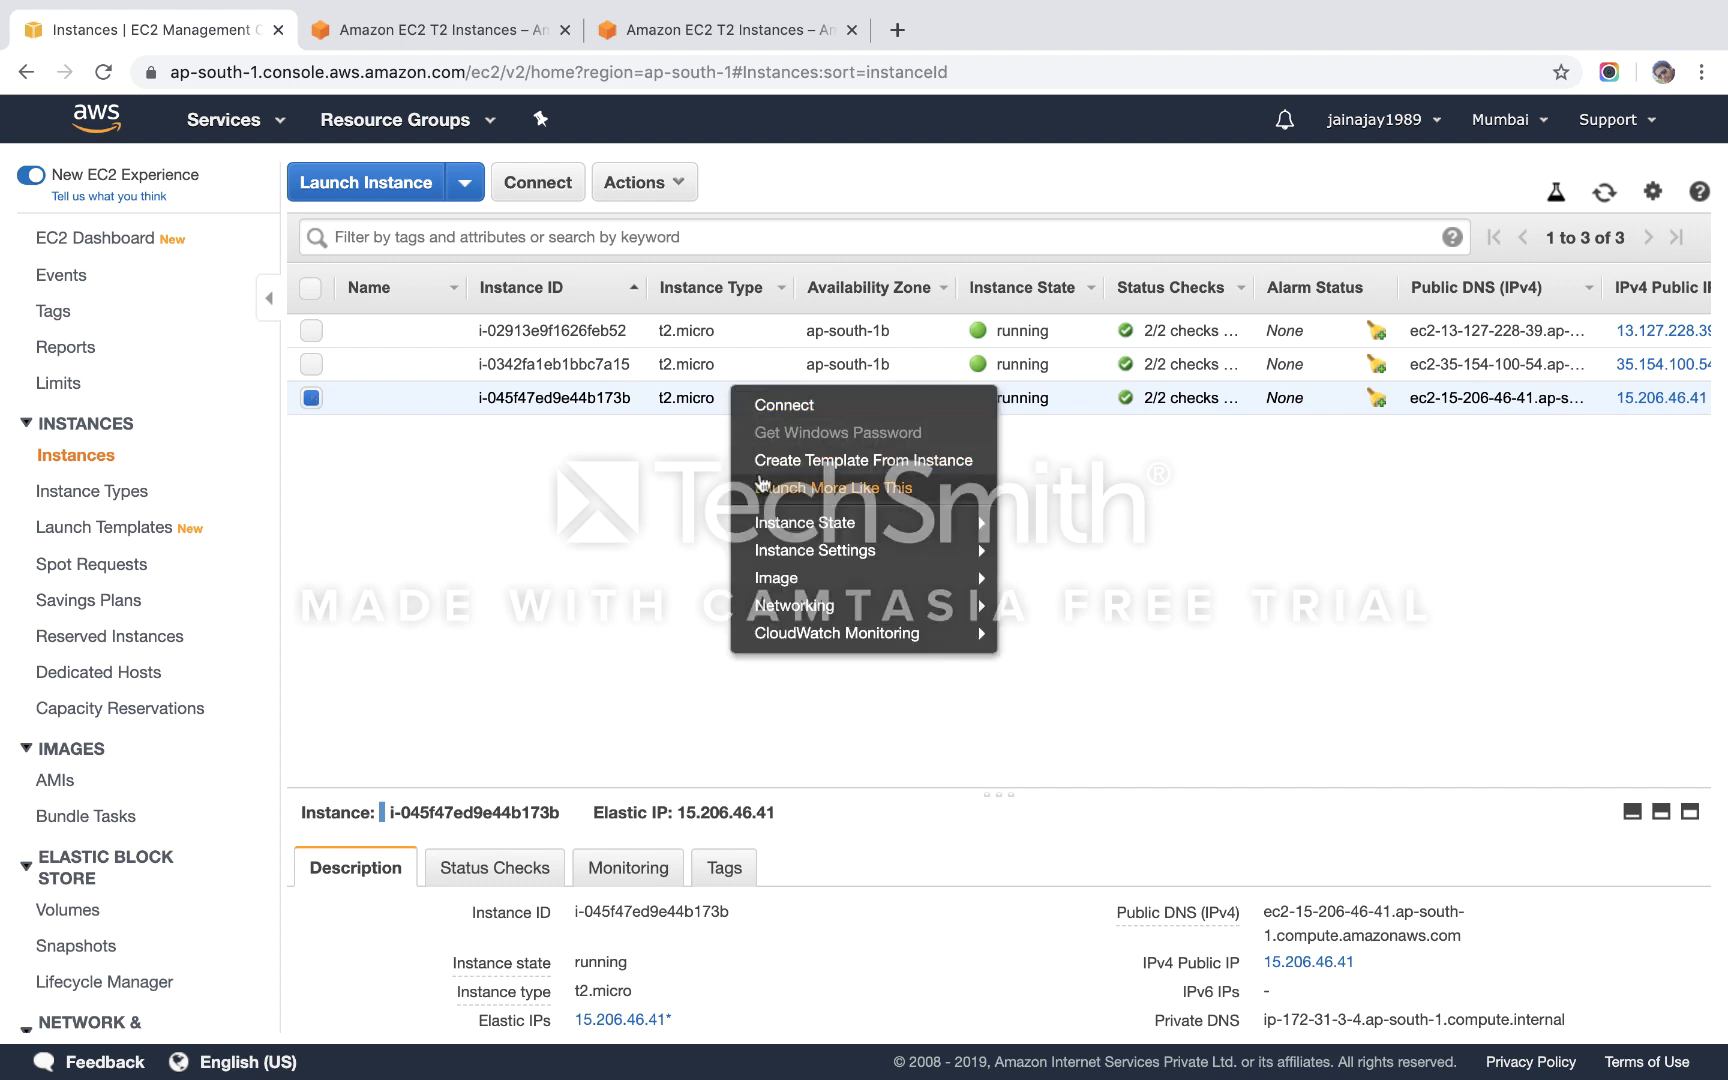
mouse_move(763, 524)
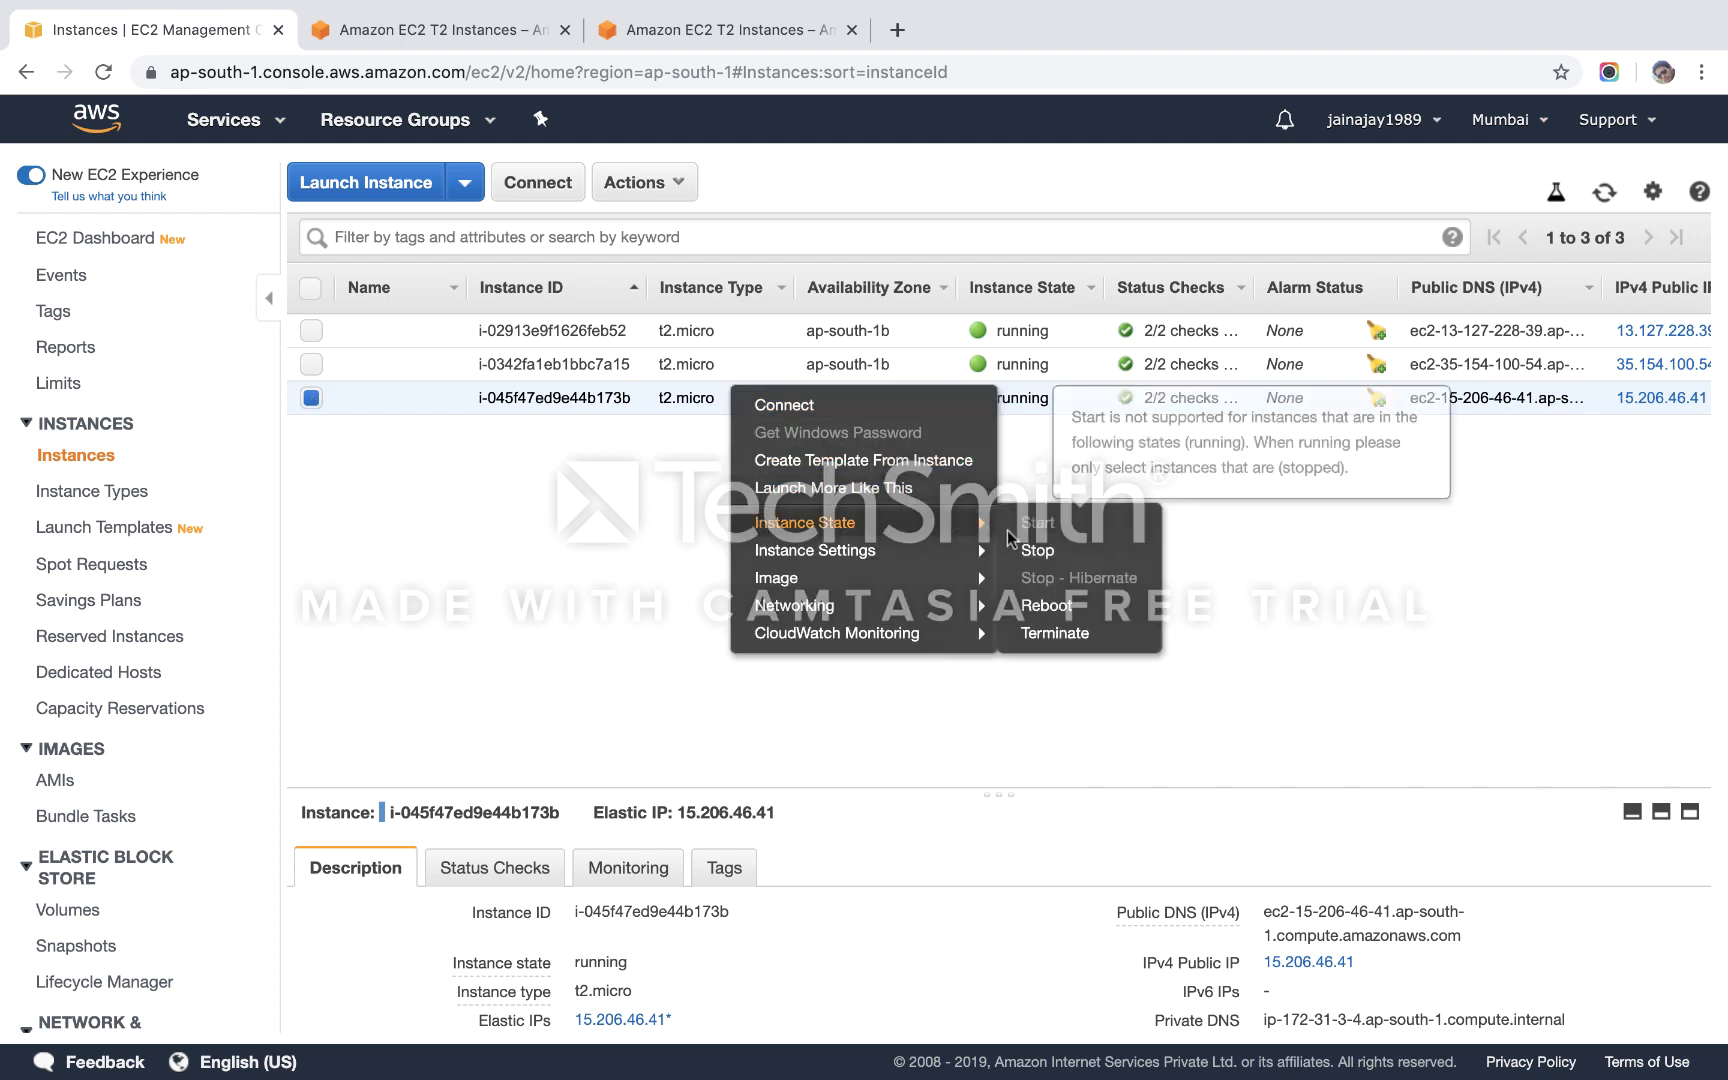
left_click(1013, 545)
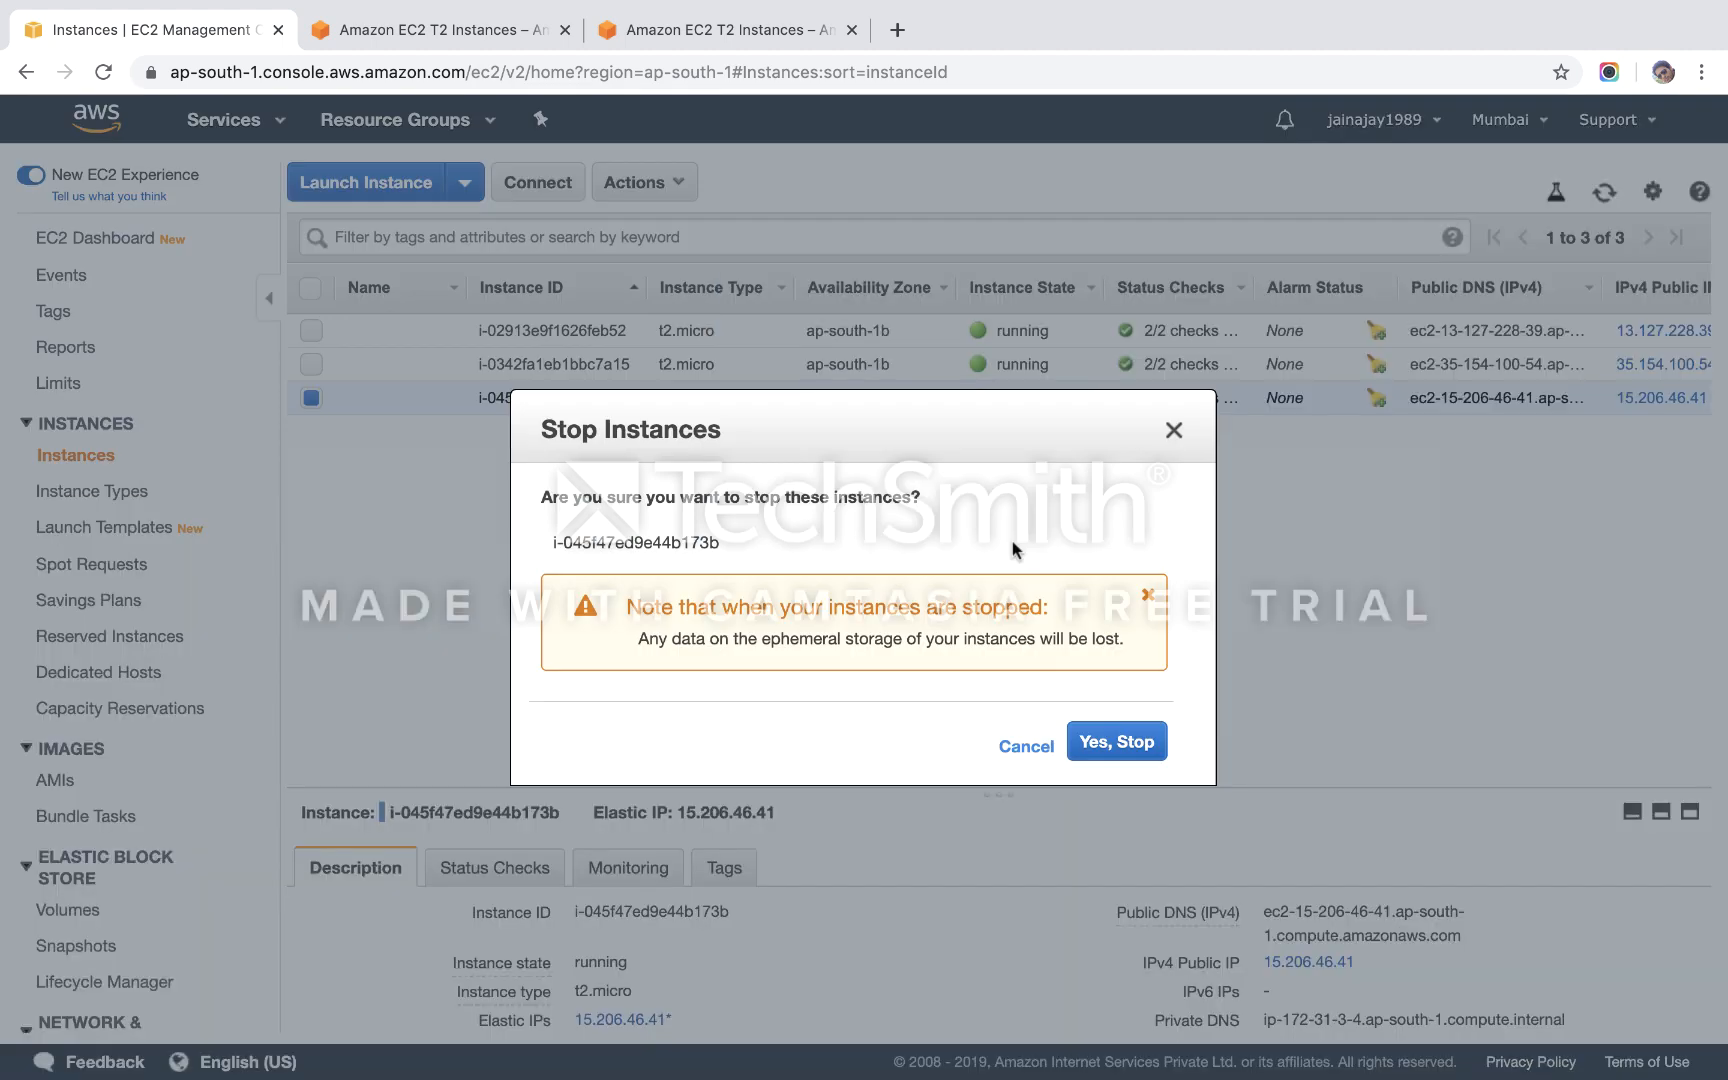
left_click(1110, 741)
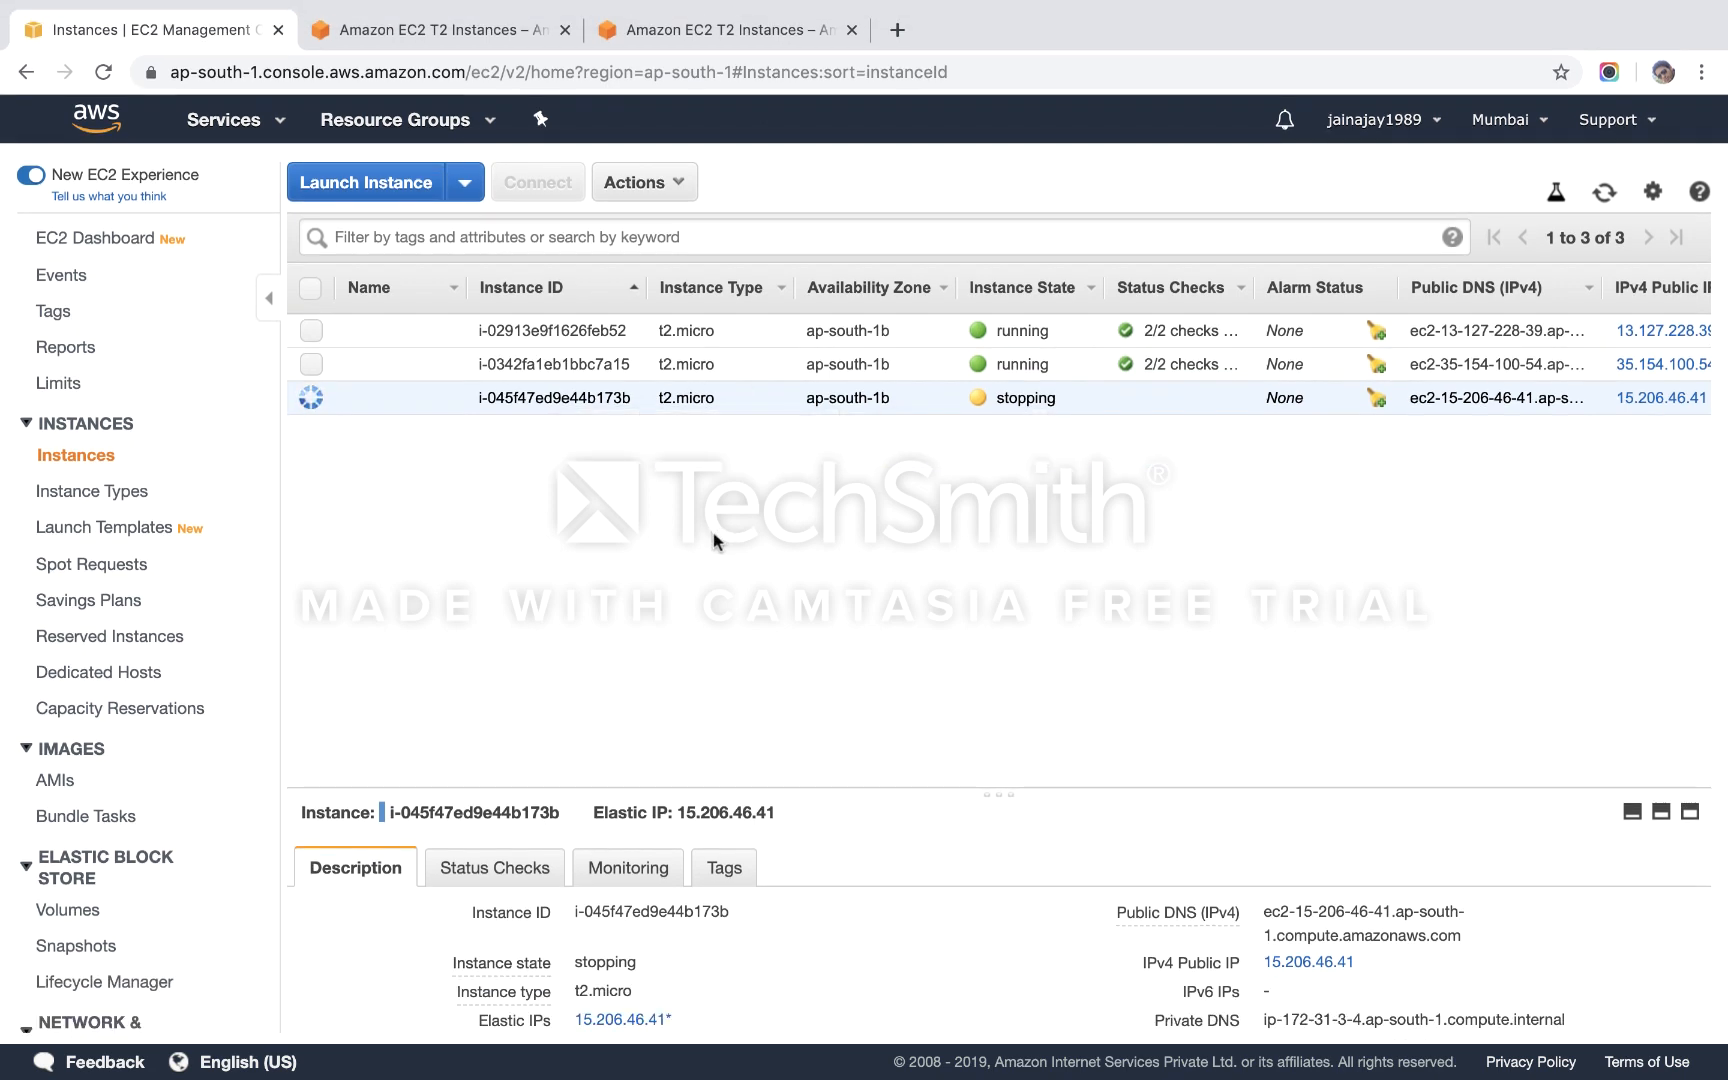
Change the instance type of the stopped instance i-045f47ed9e44b173b to t2.medium.
right_click(698, 396)
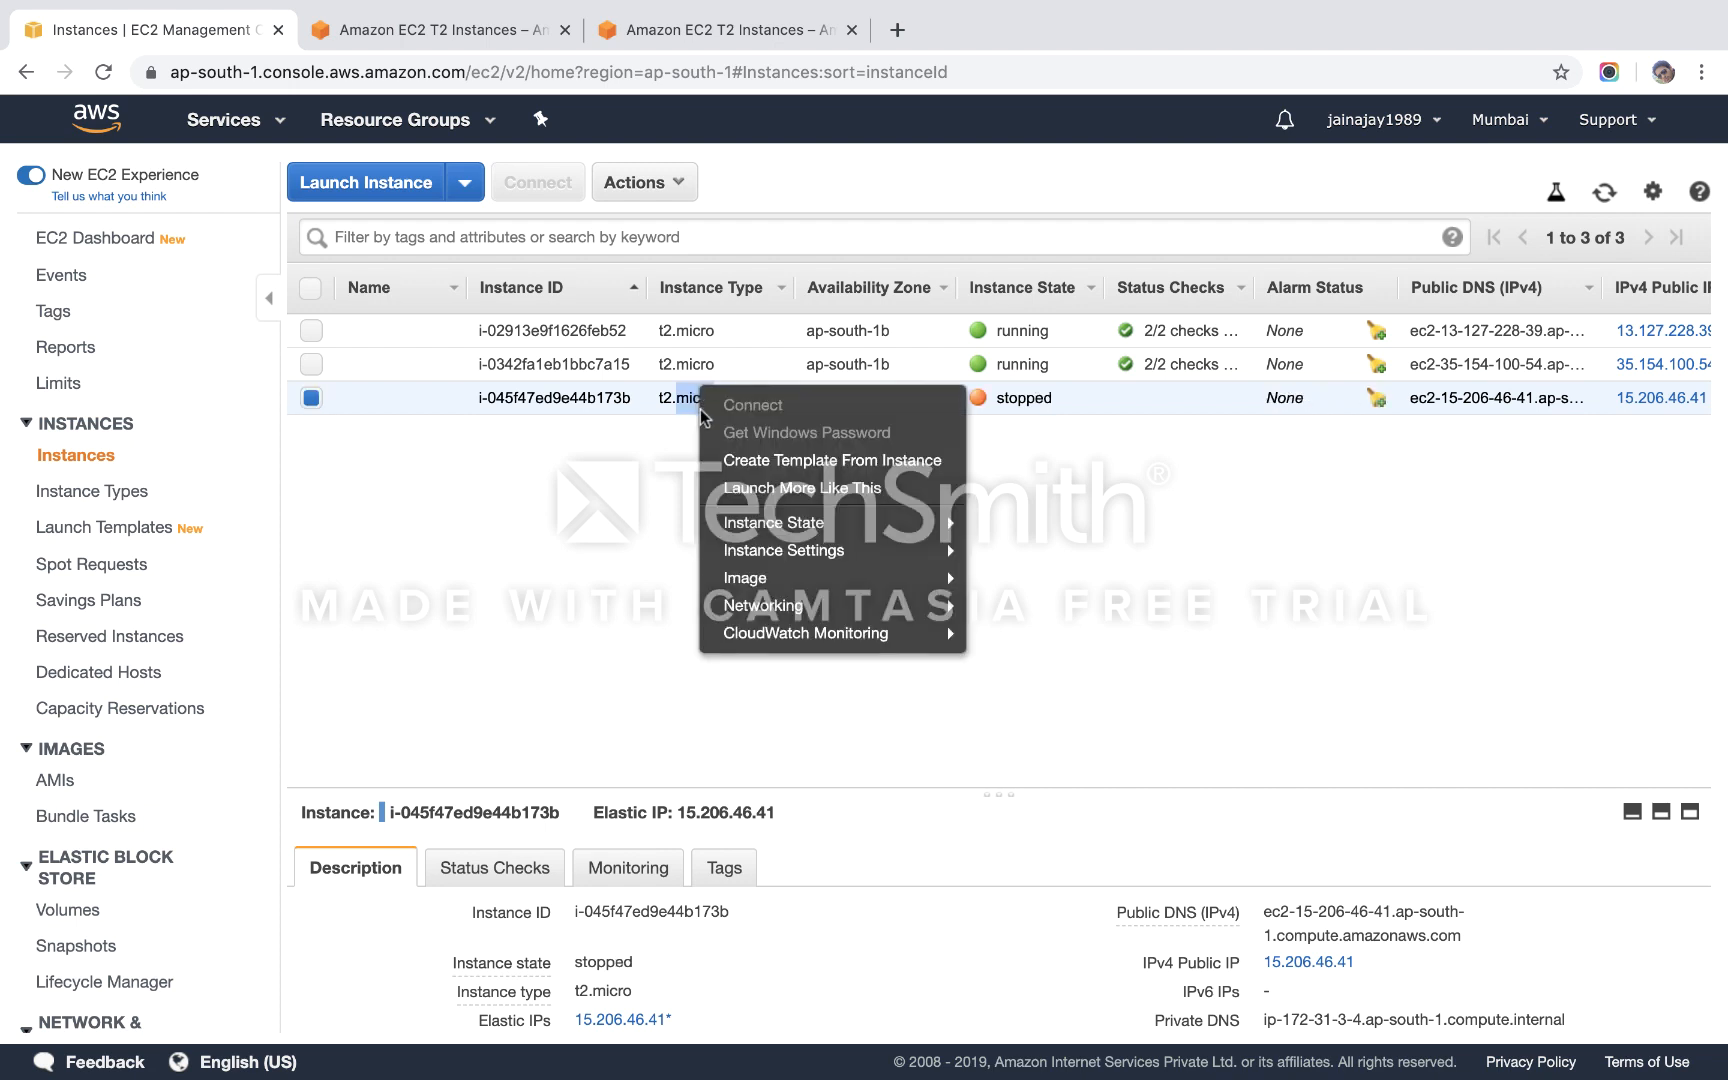
mouse_move(743, 538)
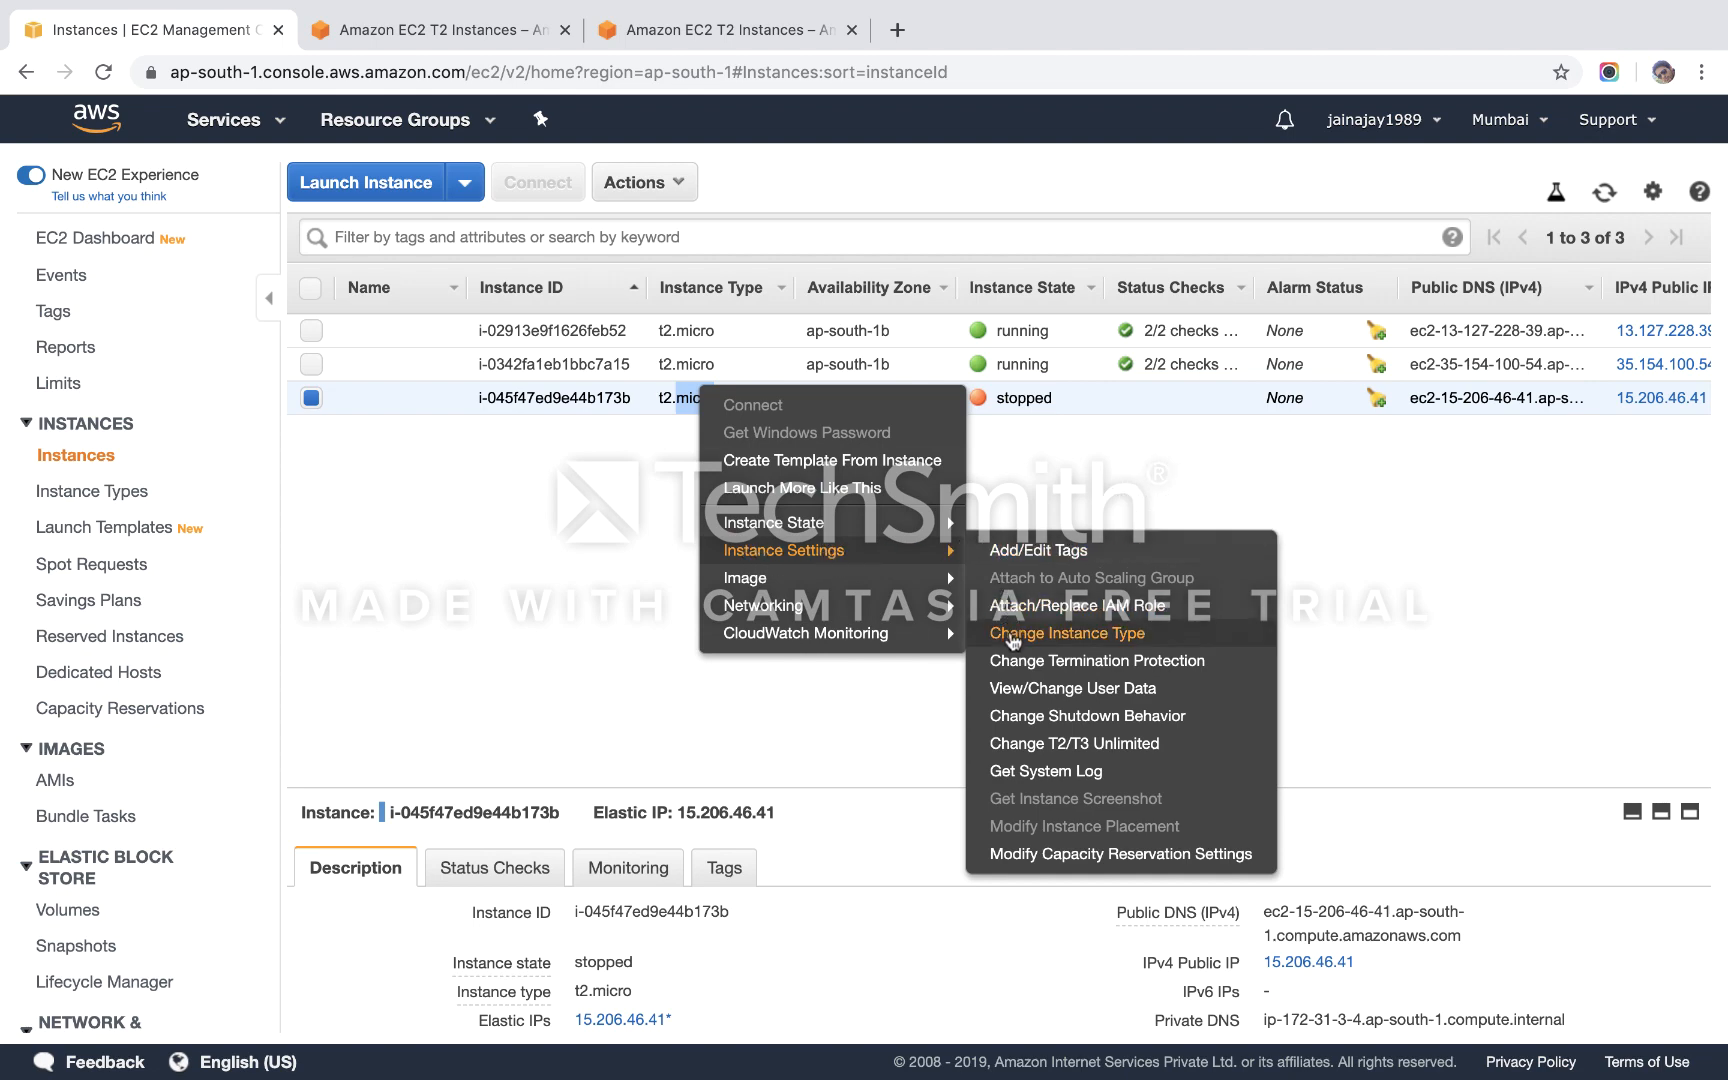
left_click(1013, 636)
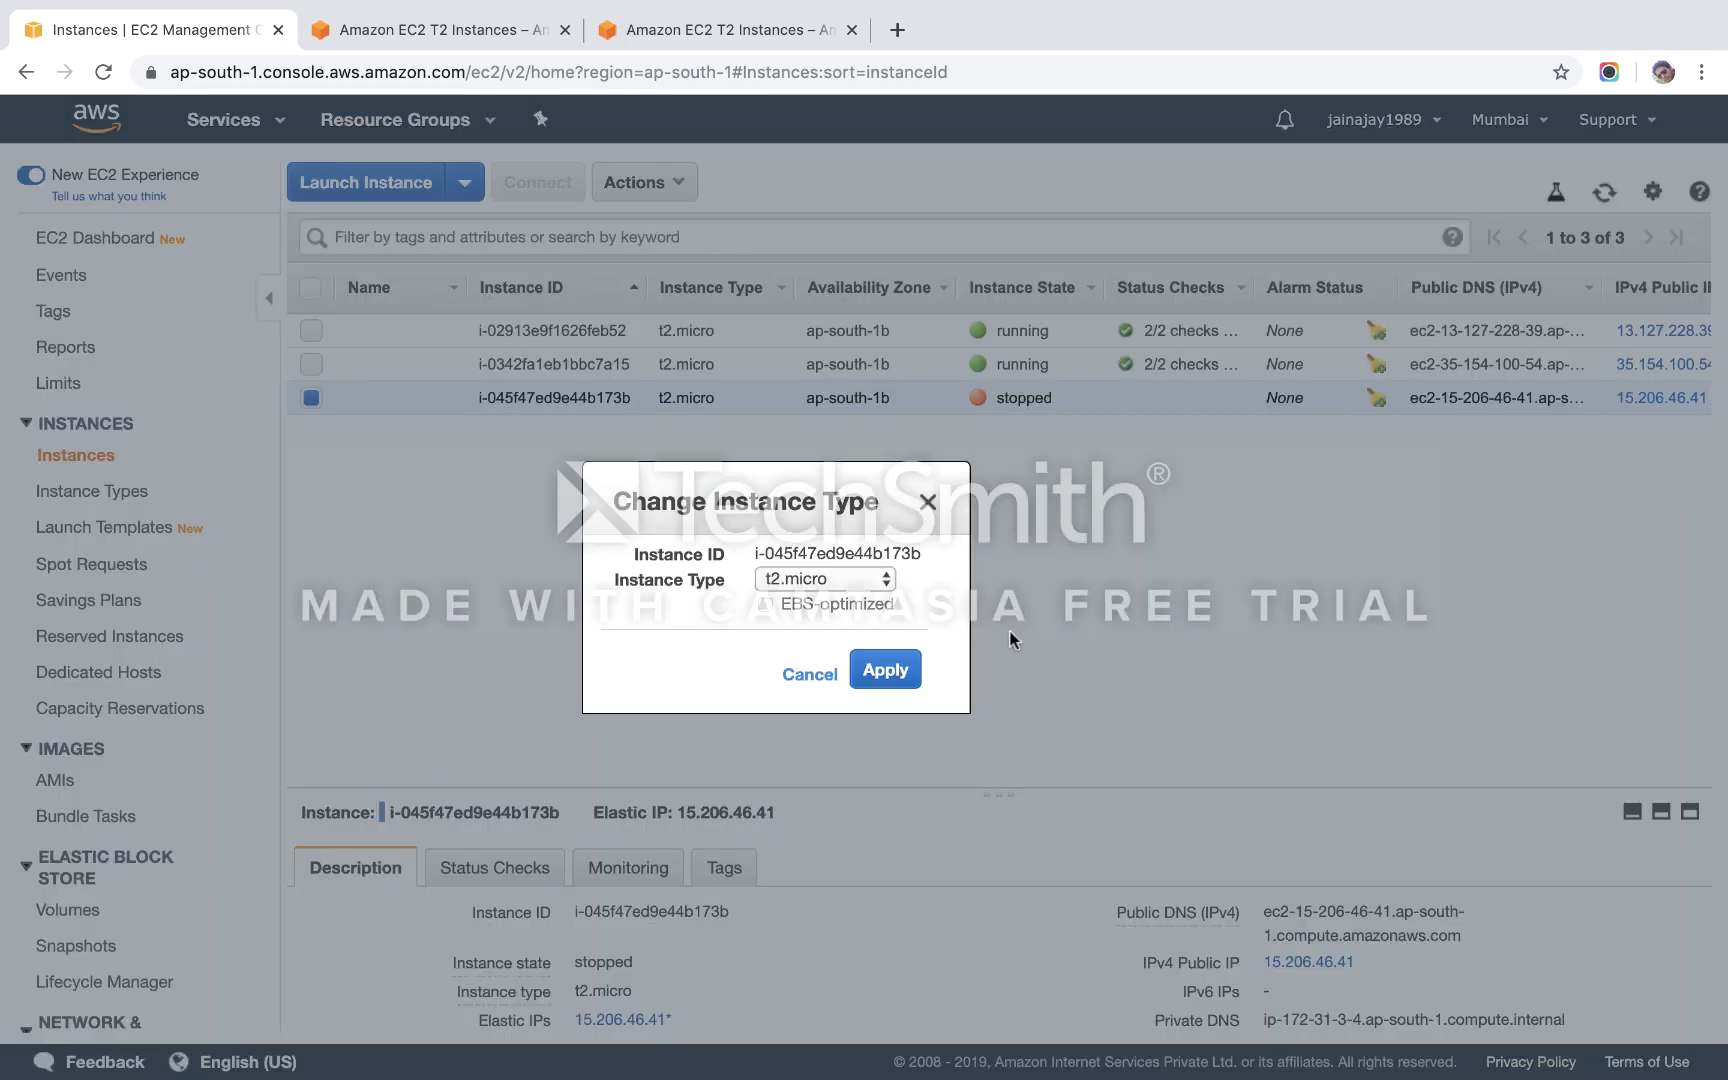
left_click(863, 590)
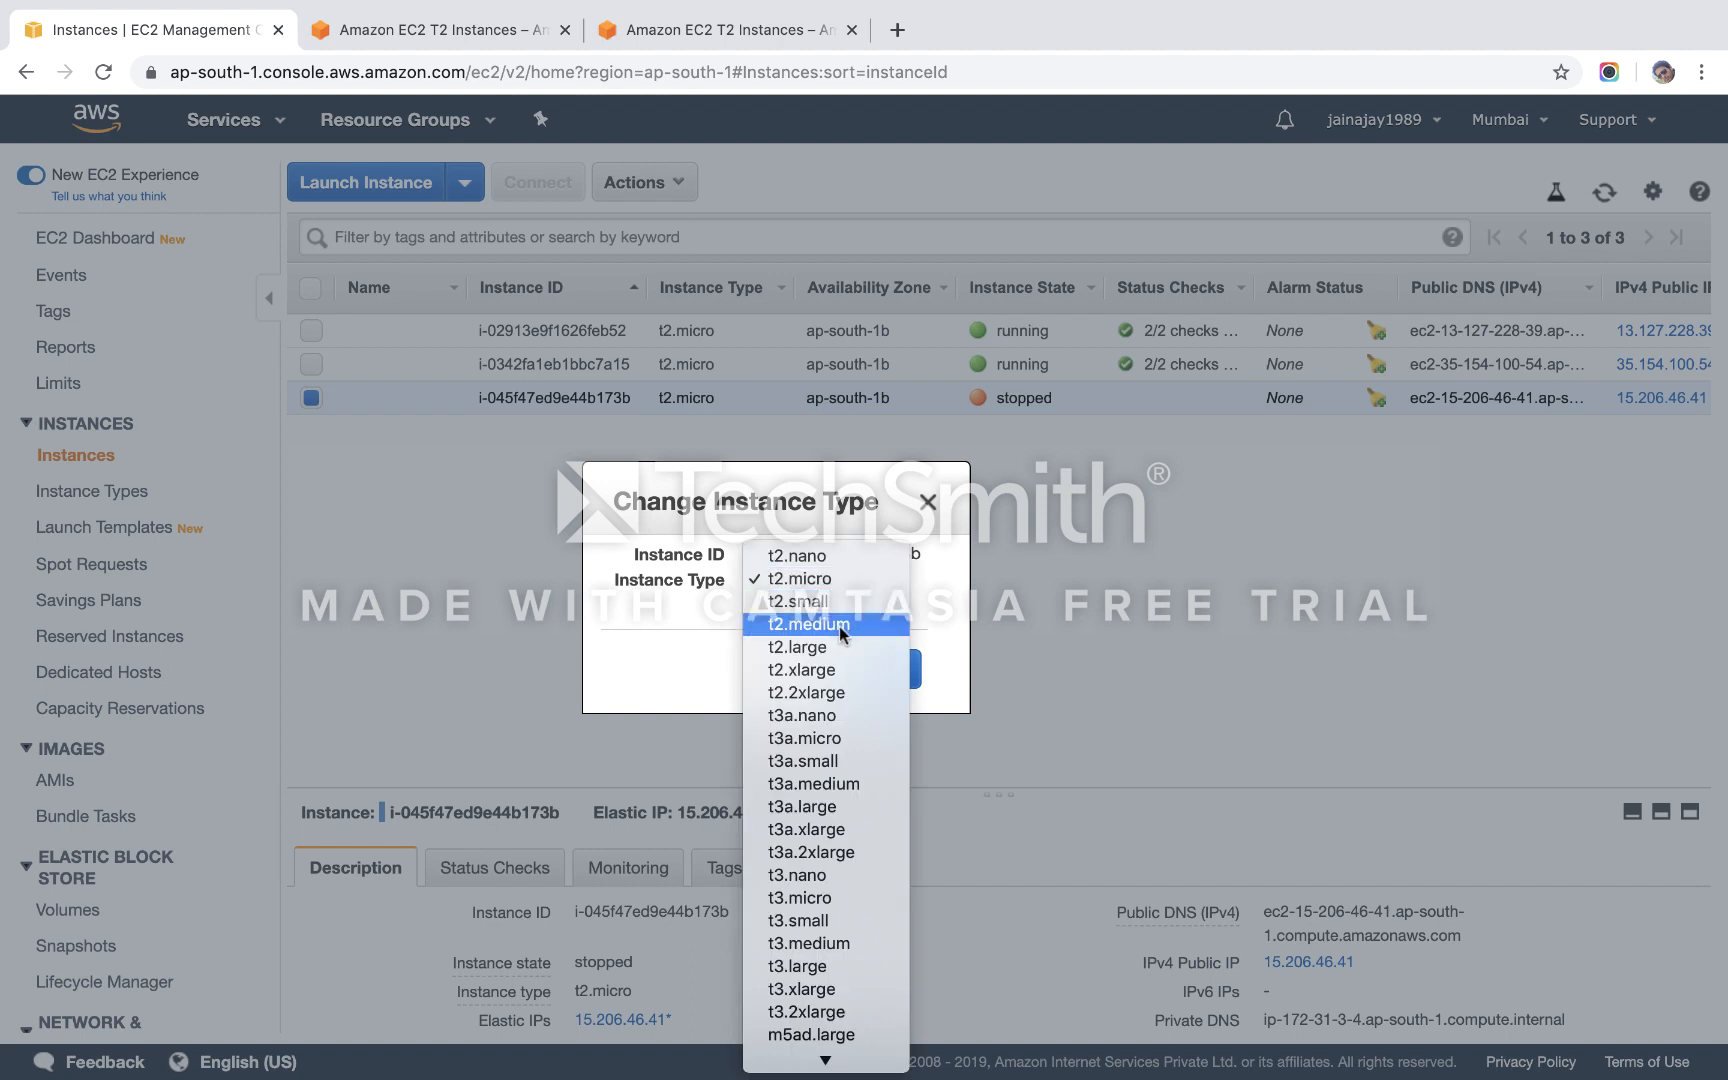
left_click(838, 626)
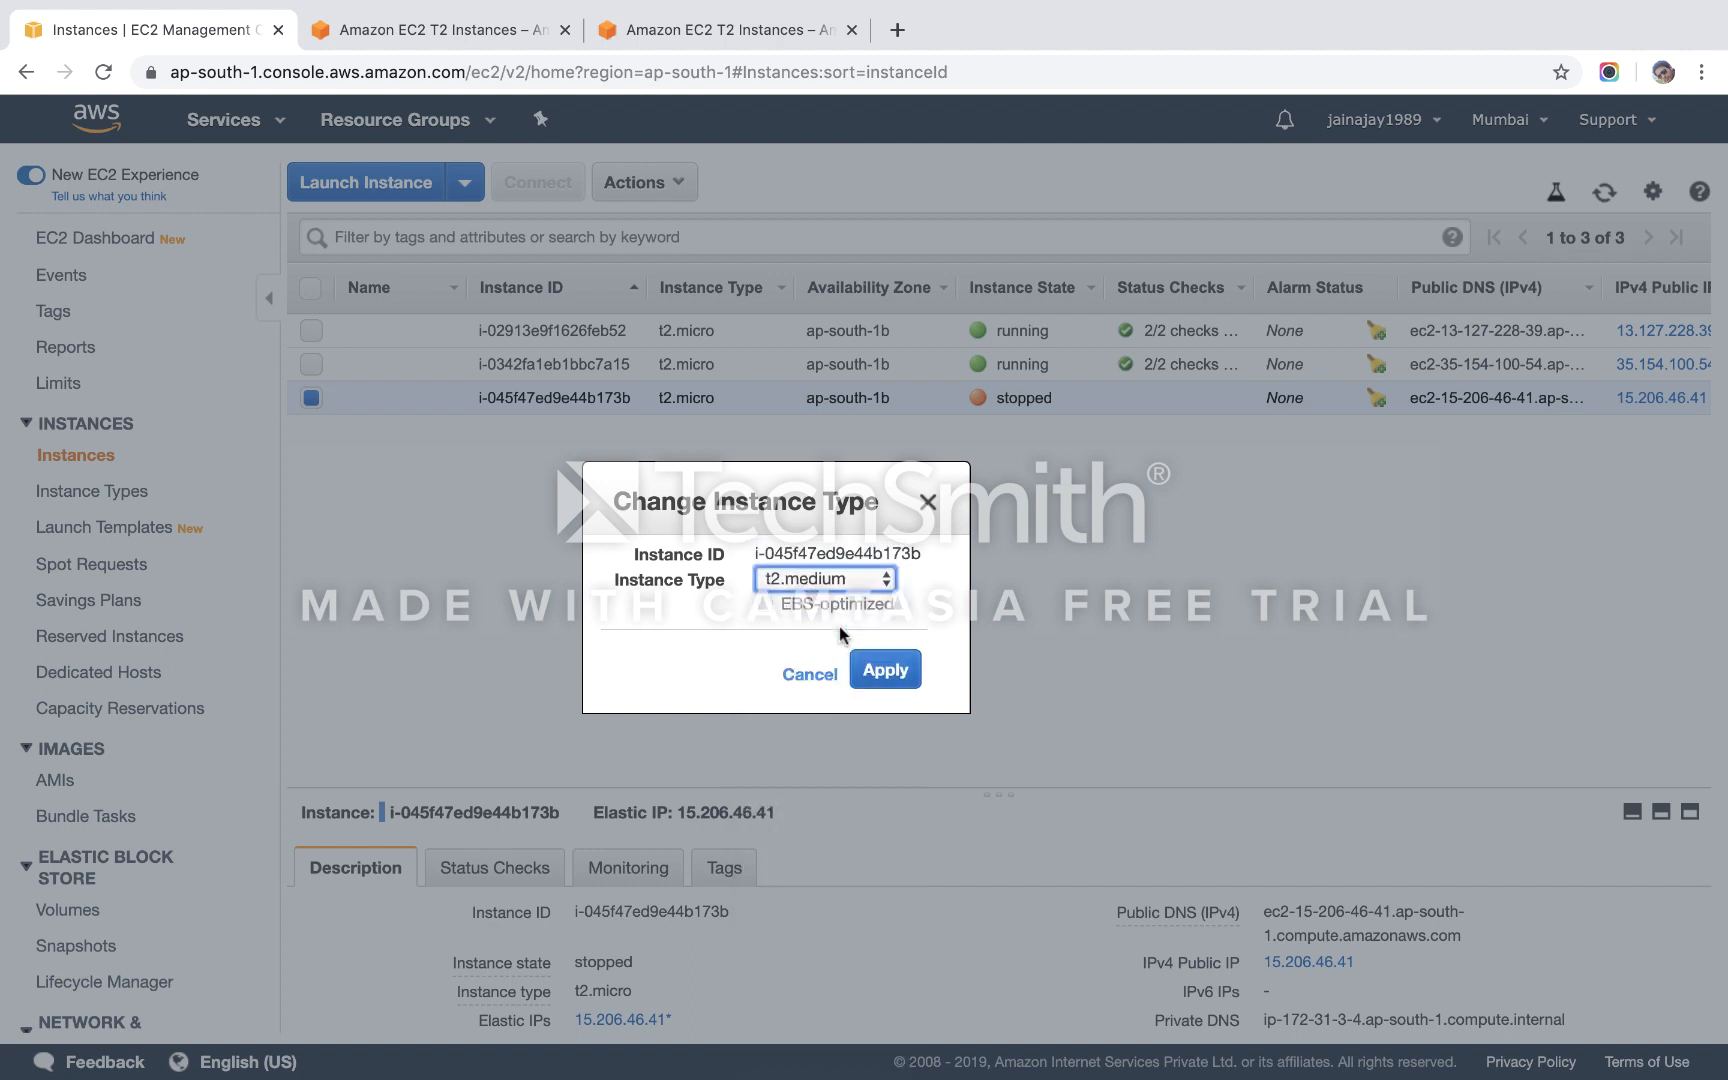
left_click(873, 675)
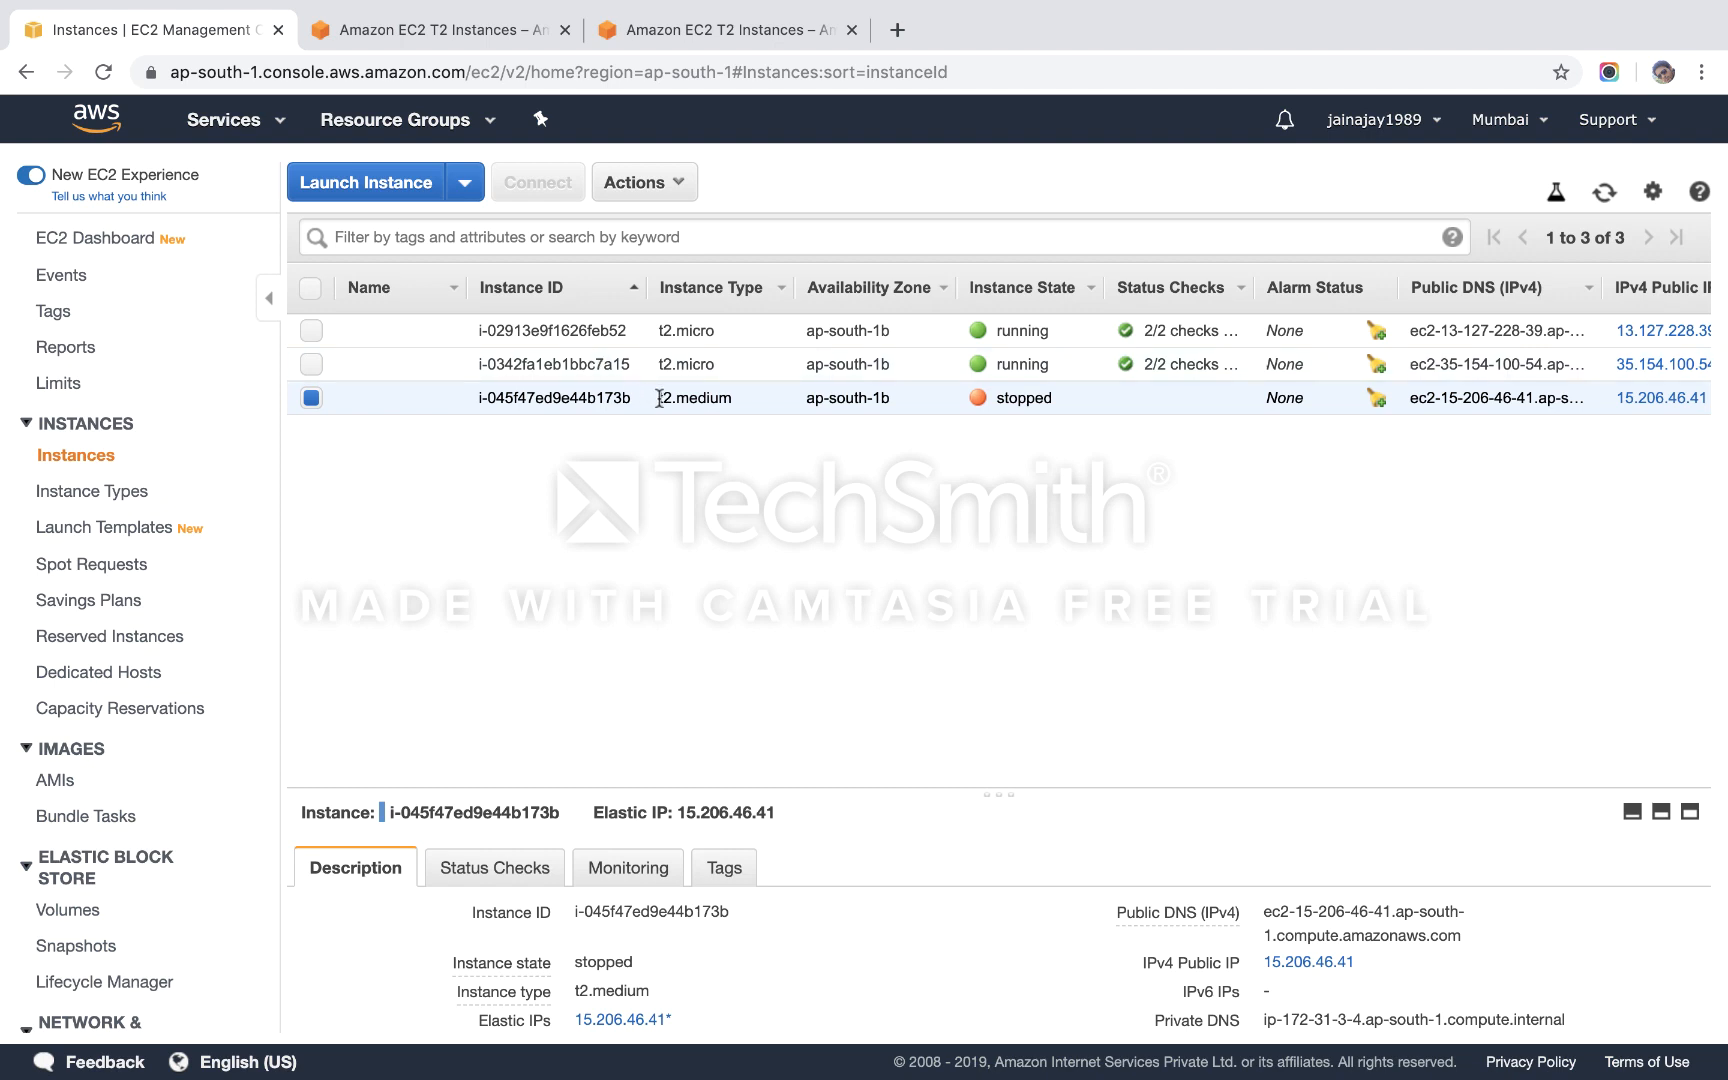
left_click_drag(657, 398, 727, 398)
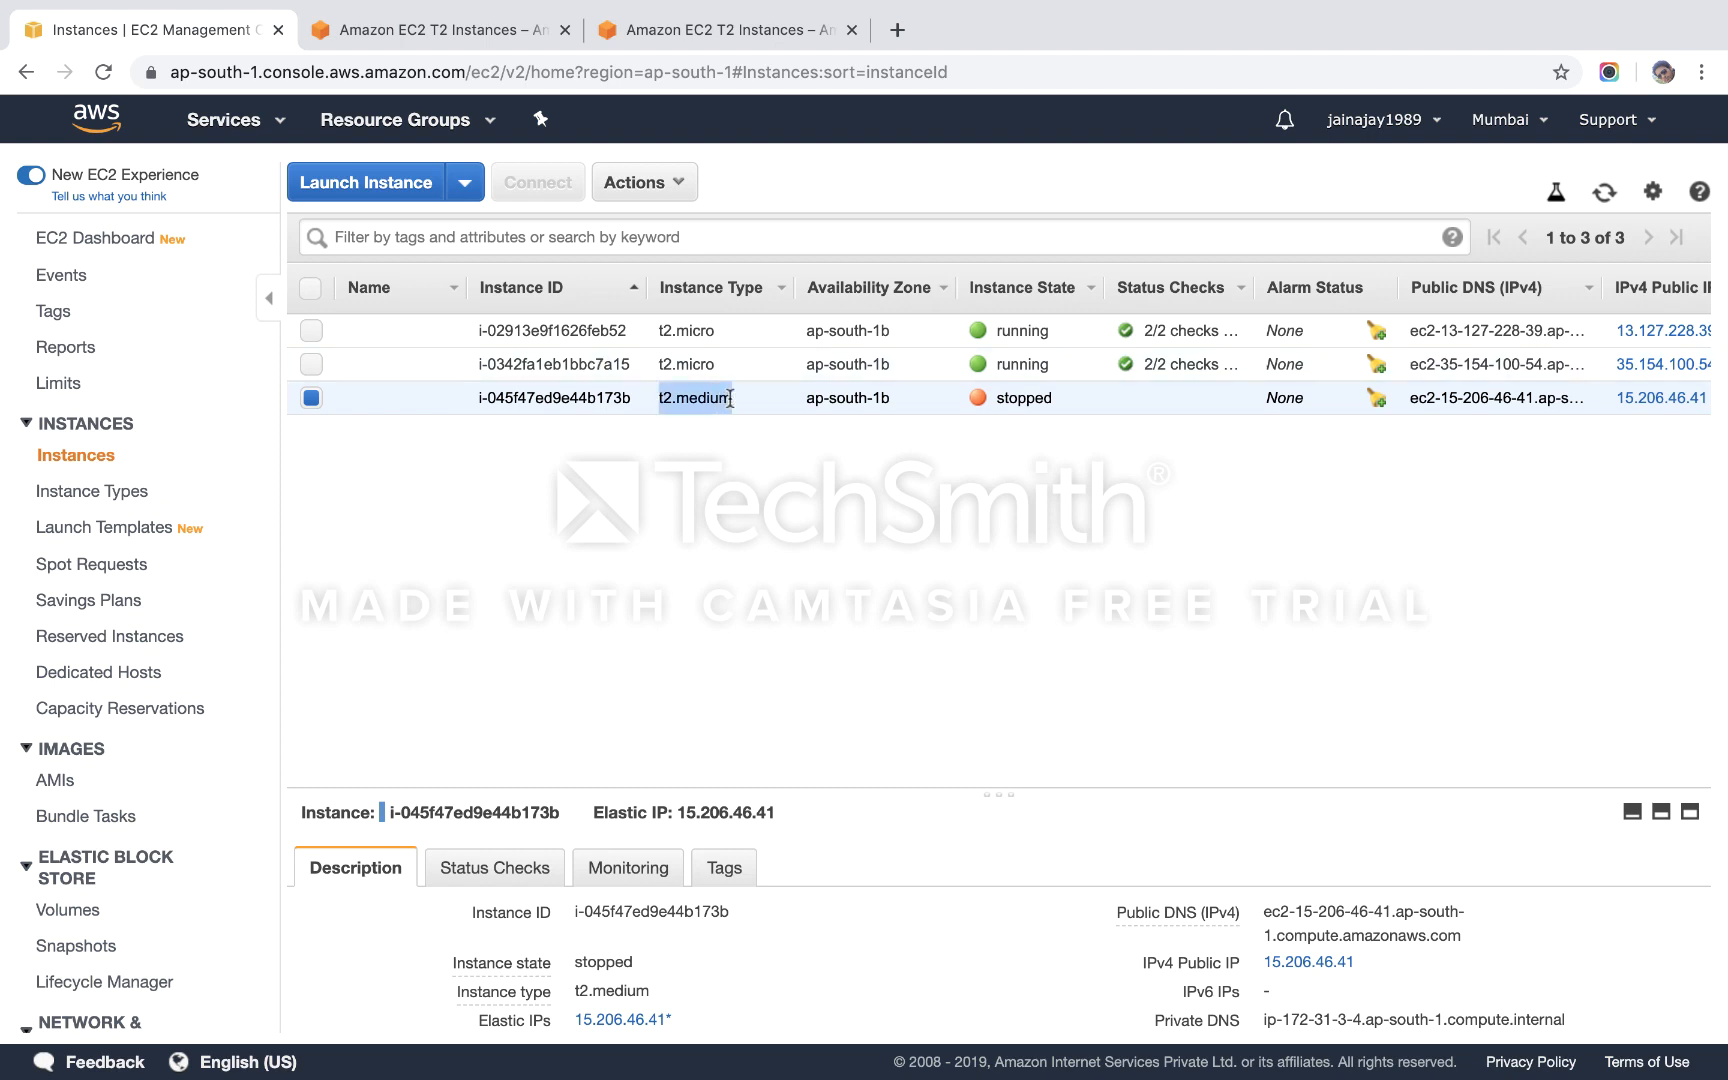
Start the stopped instance i-045f47ed9e44b173b and confirm the start.
right_click(730, 398)
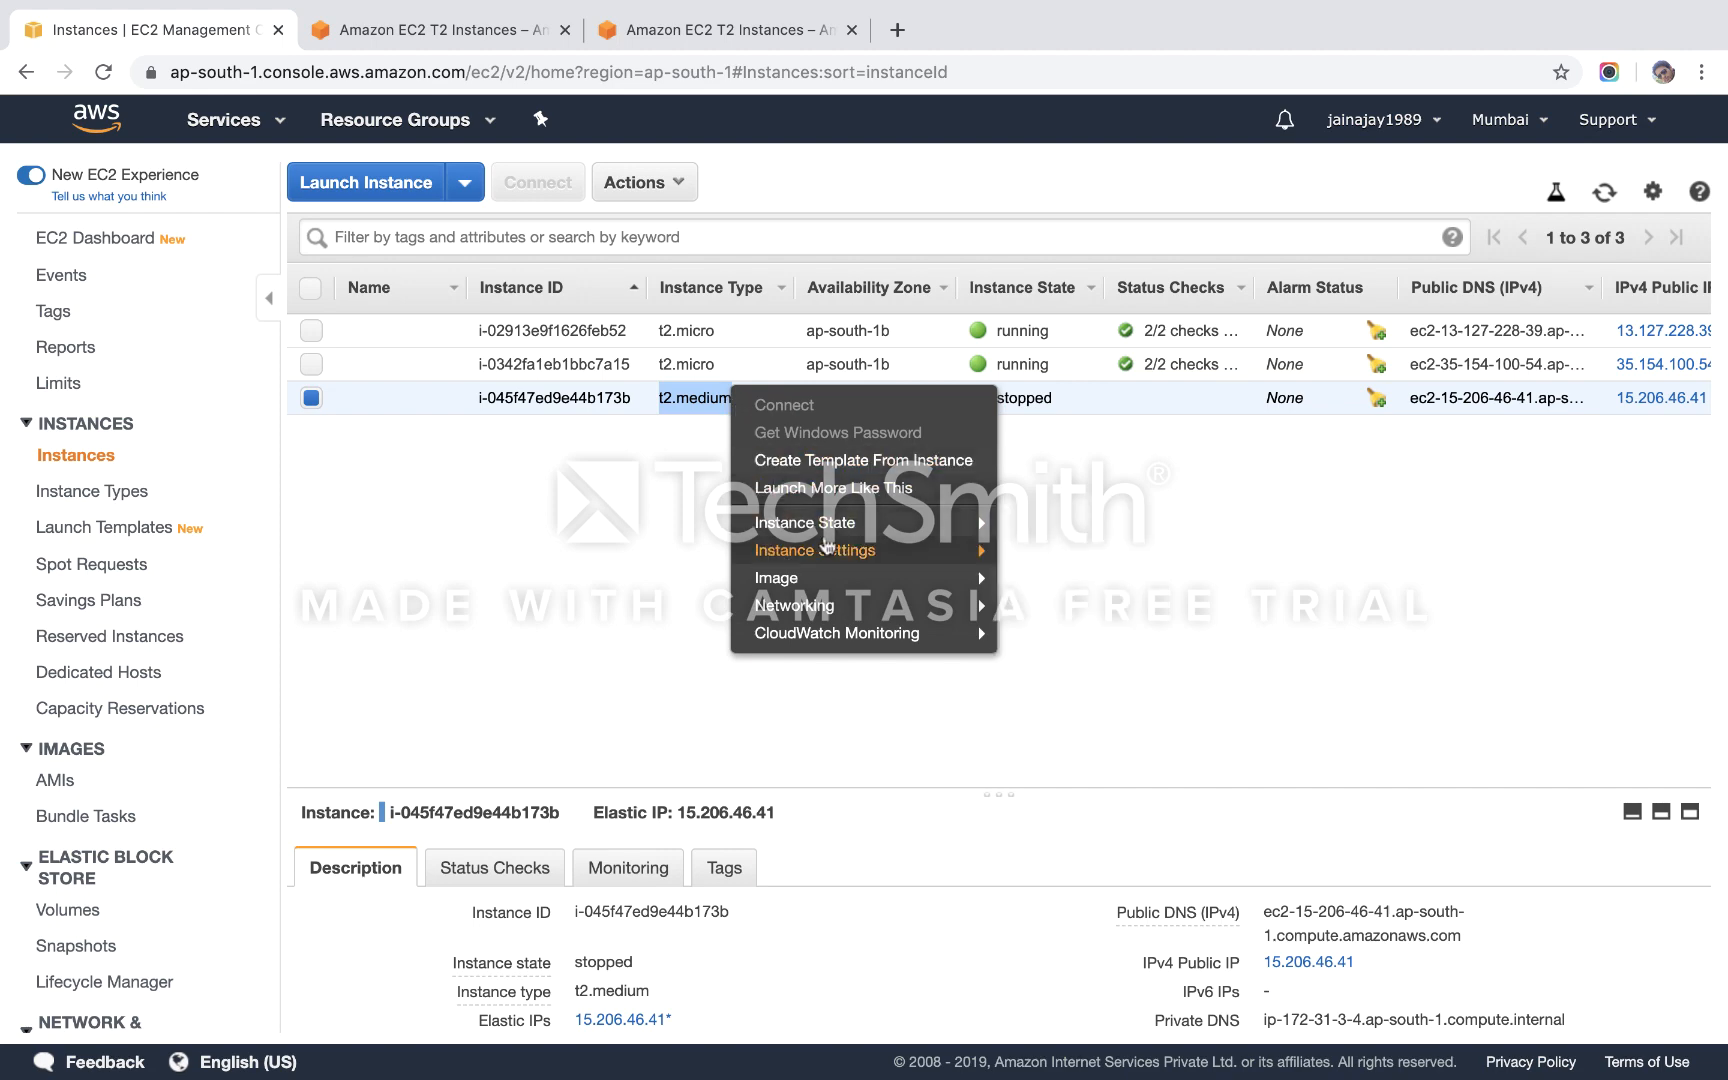
left_click(1036, 522)
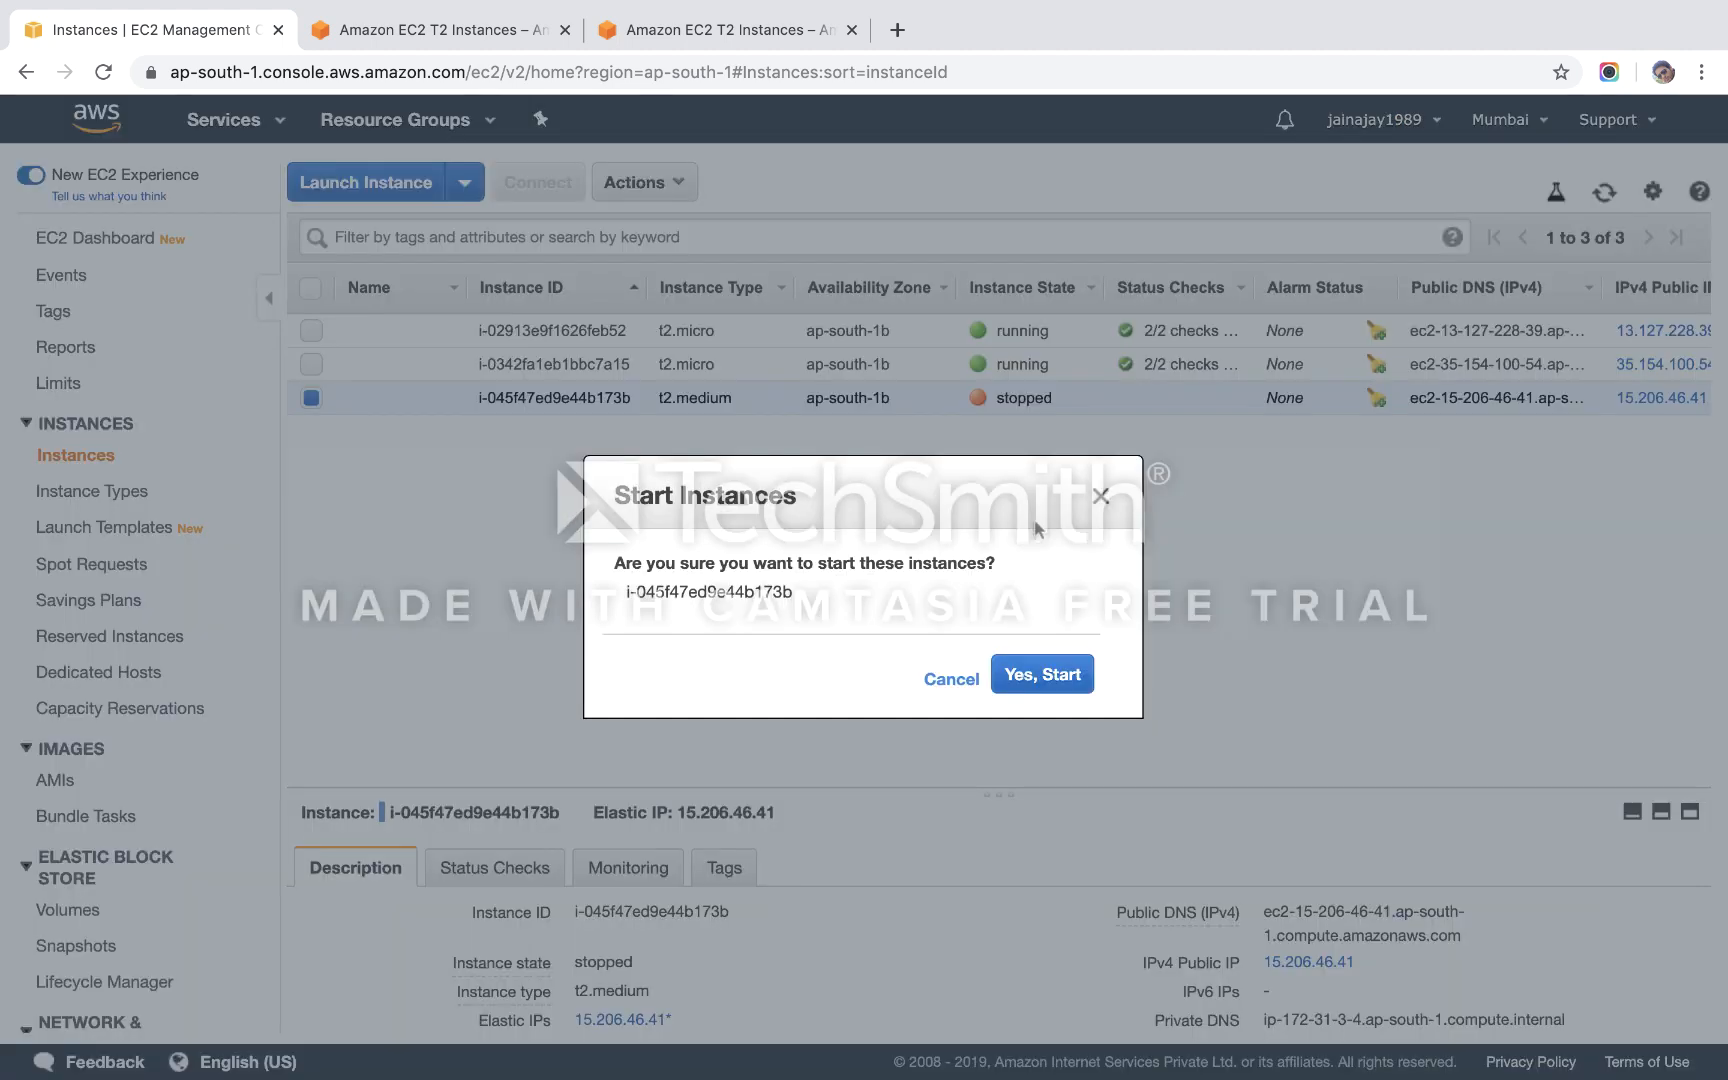
left_click(1040, 678)
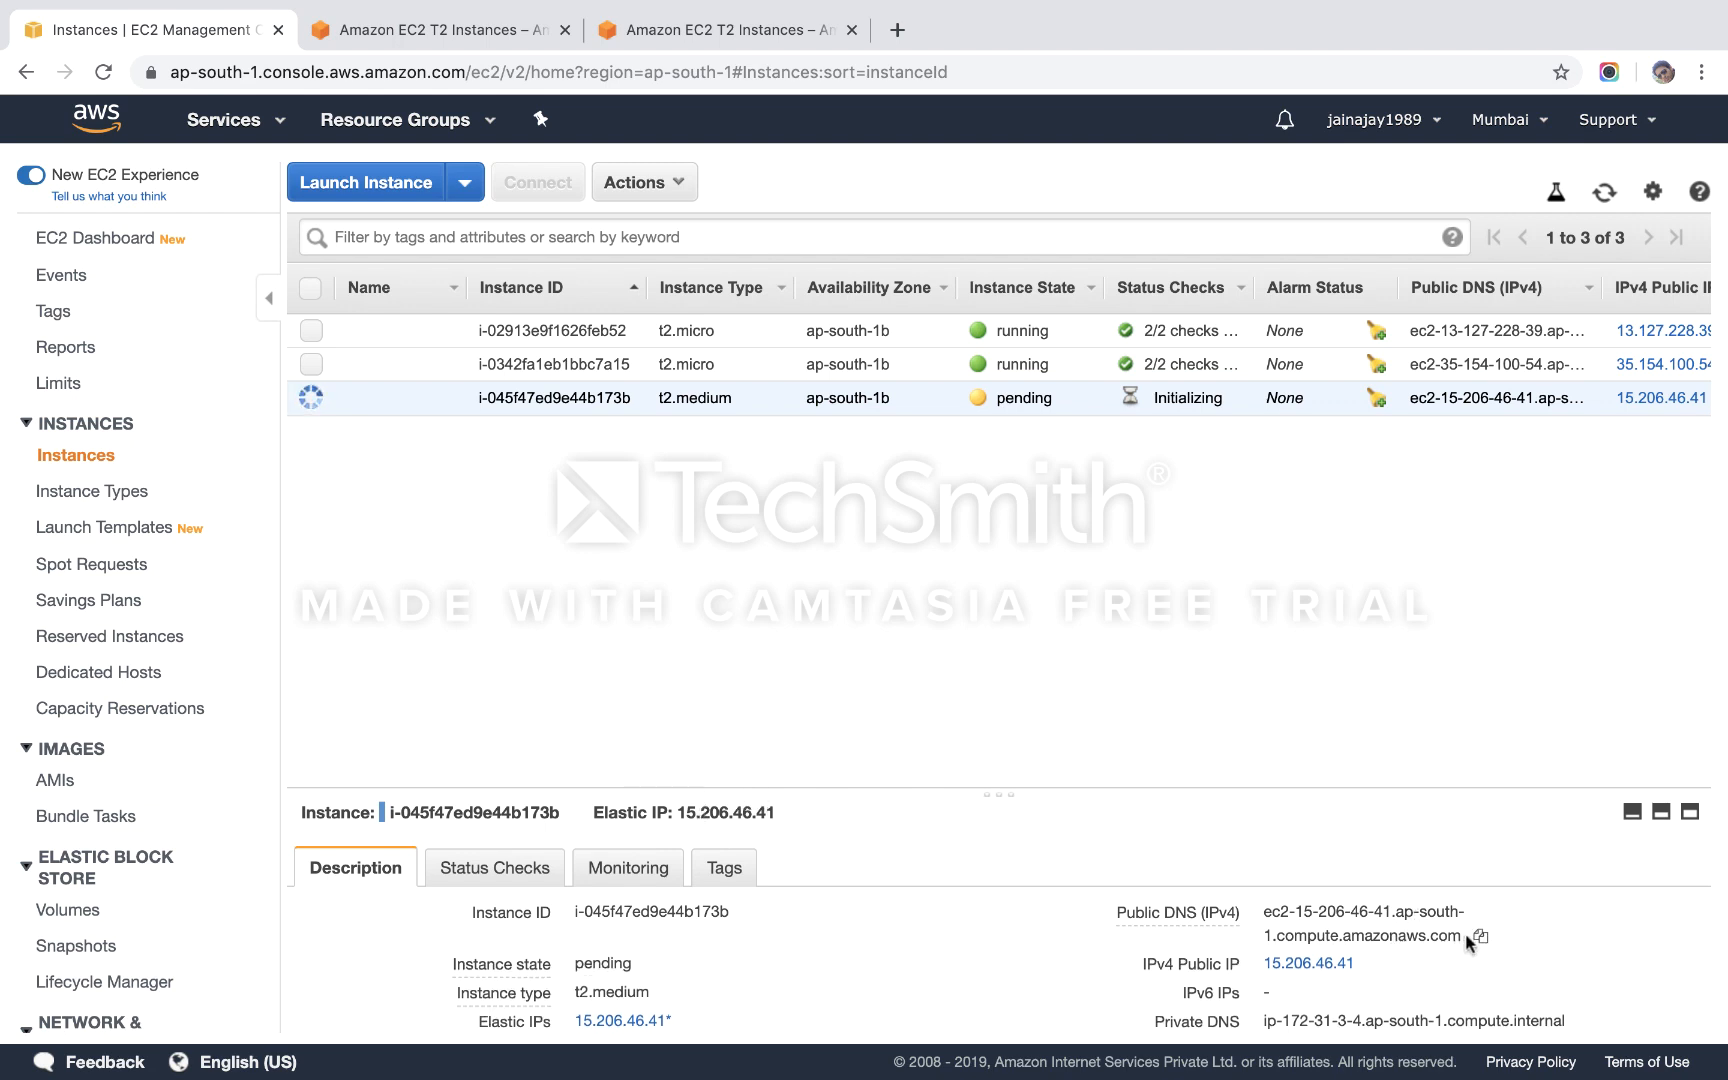
Load the restarted server's public DNS address in a new browser tab and check the instance's state in the console.
left_click(1480, 935)
left_click(896, 30)
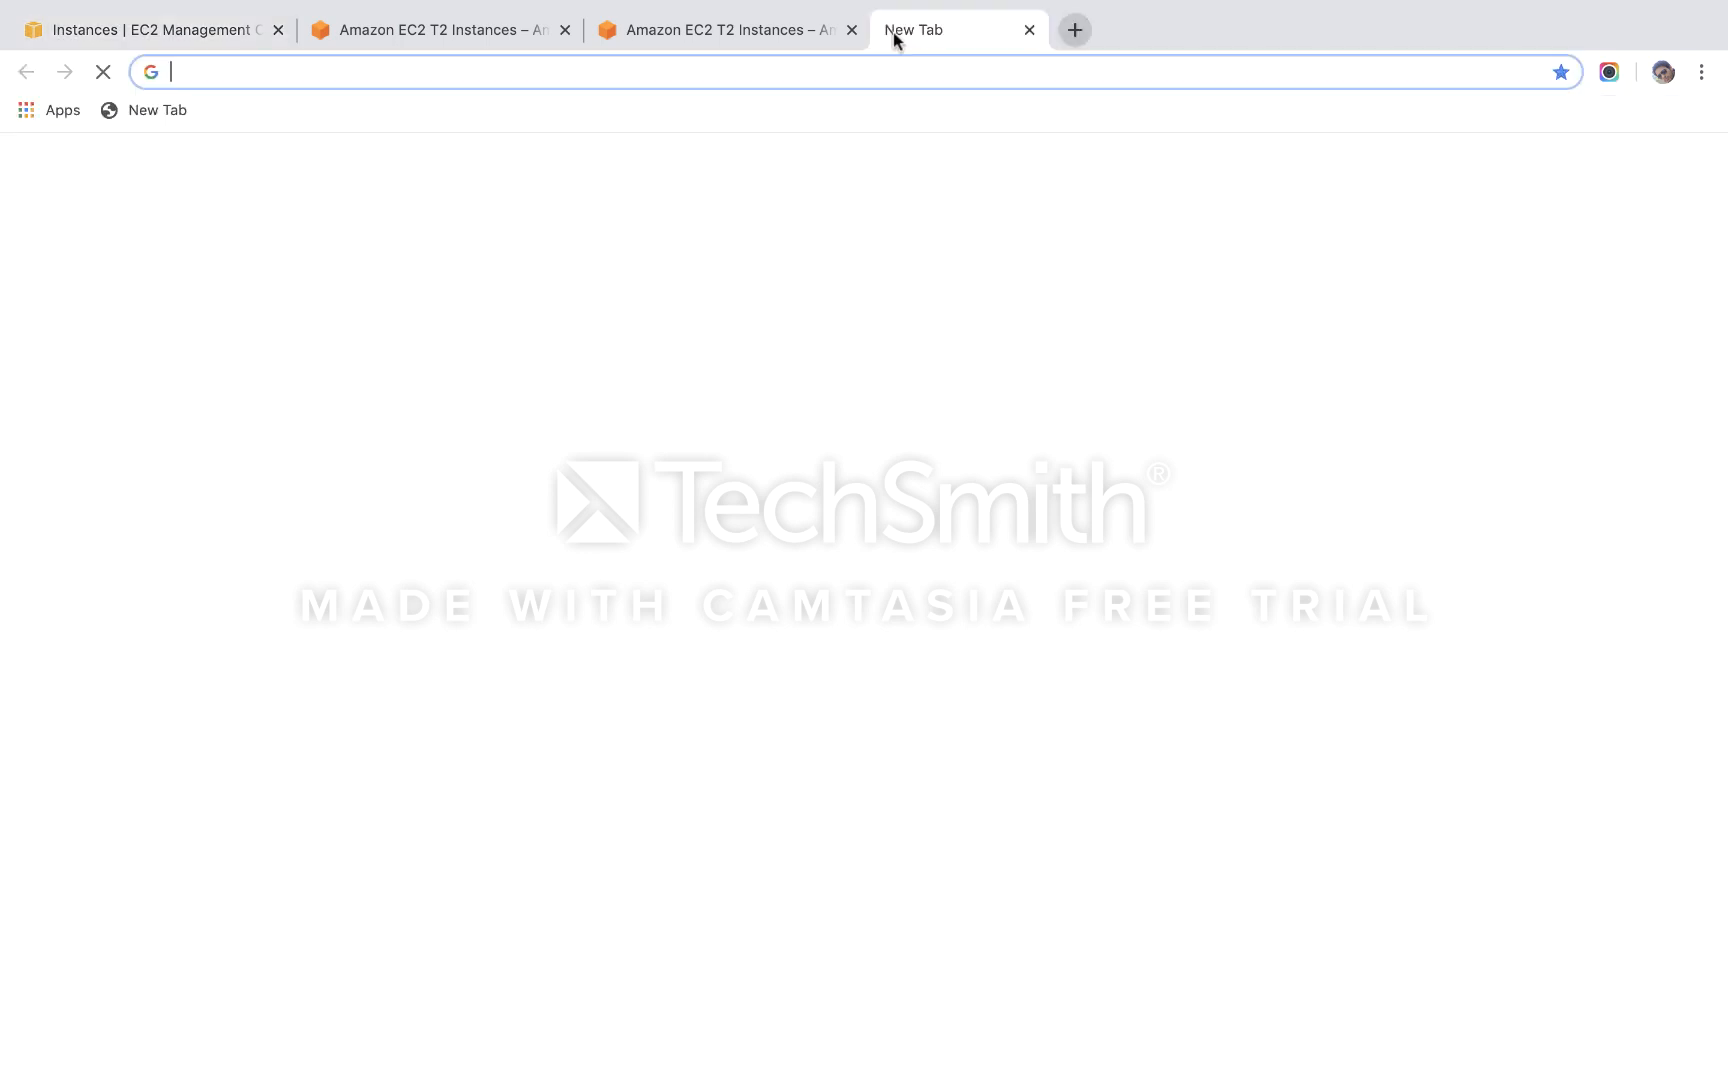
key("super+v")
key("Return")
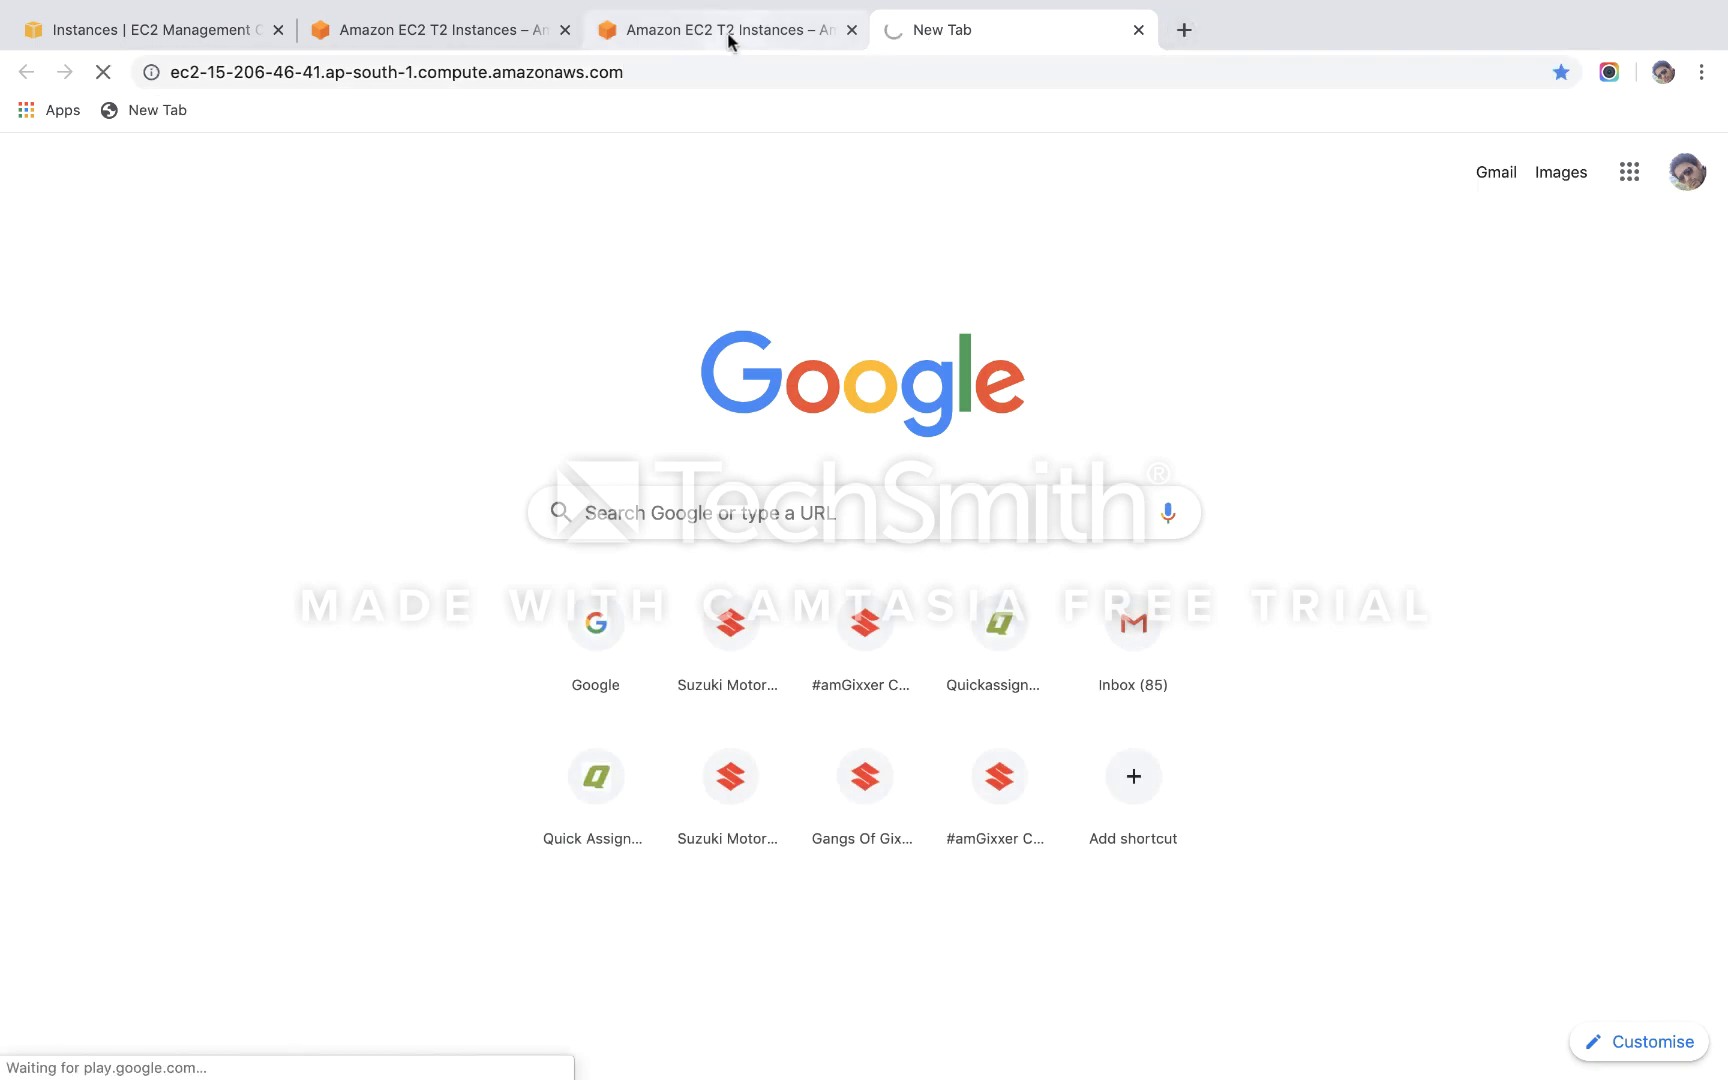
left_click(143, 28)
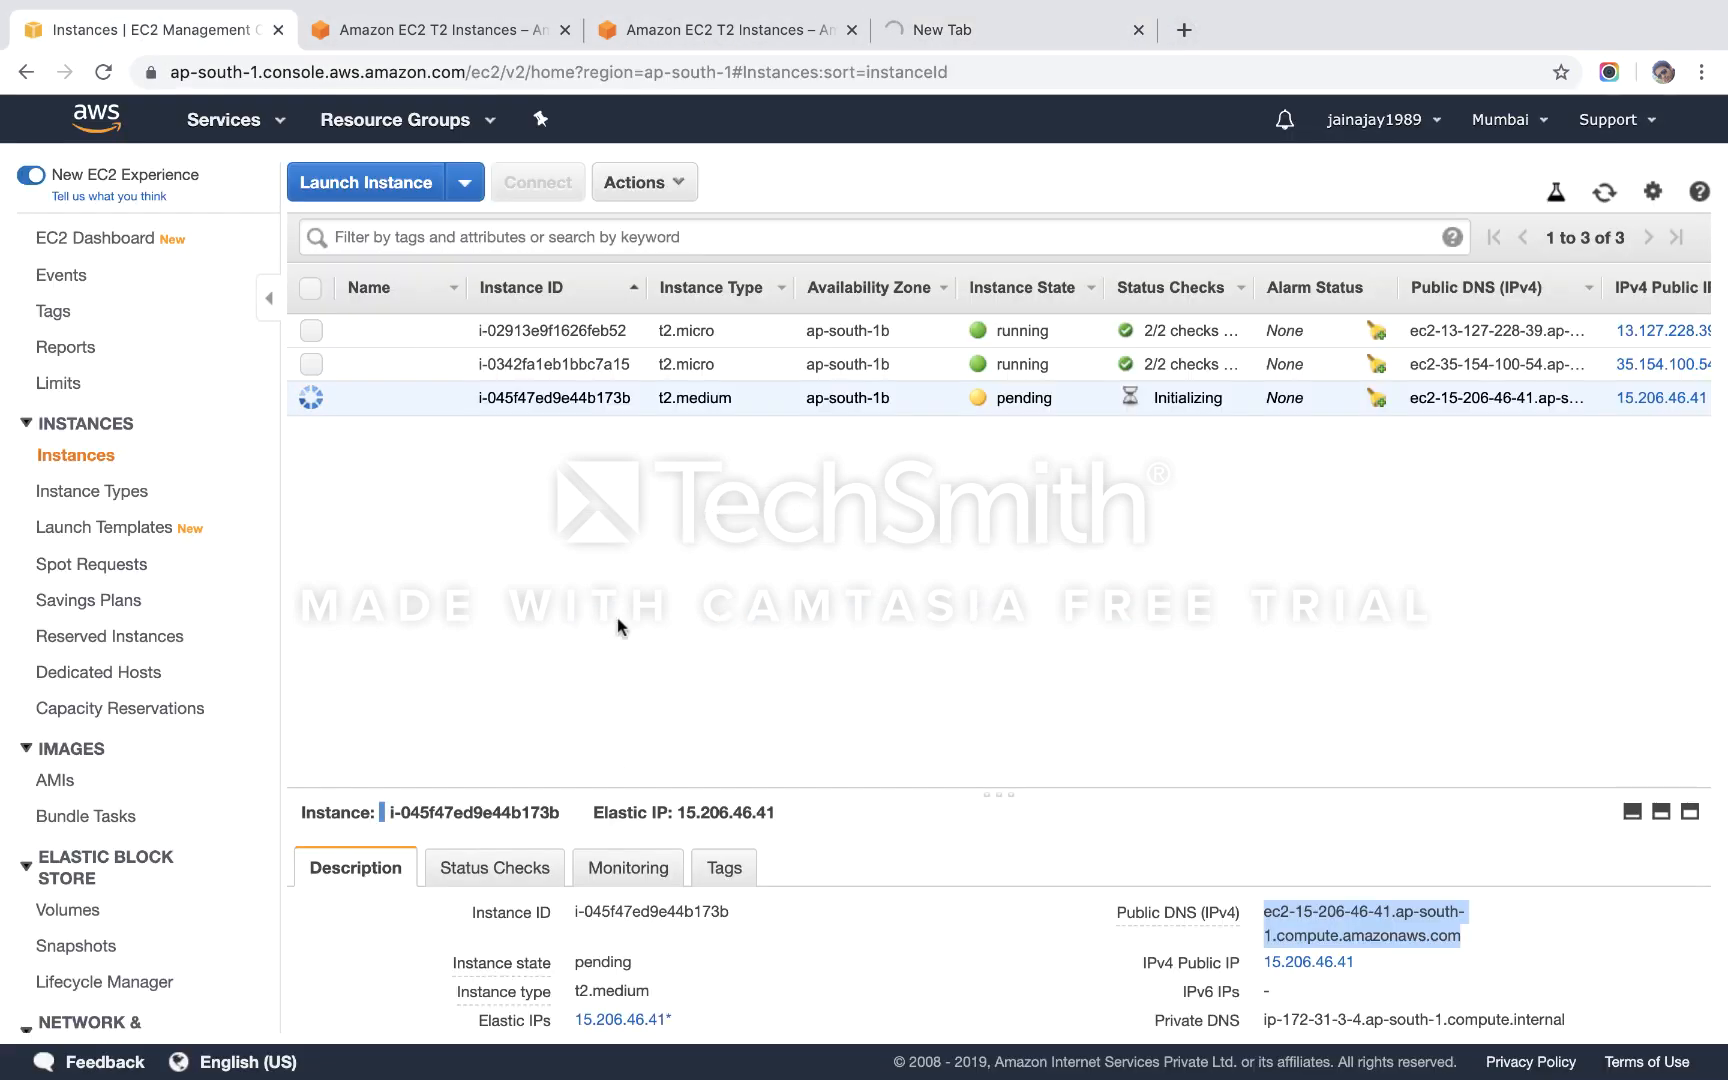
left_click(1014, 34)
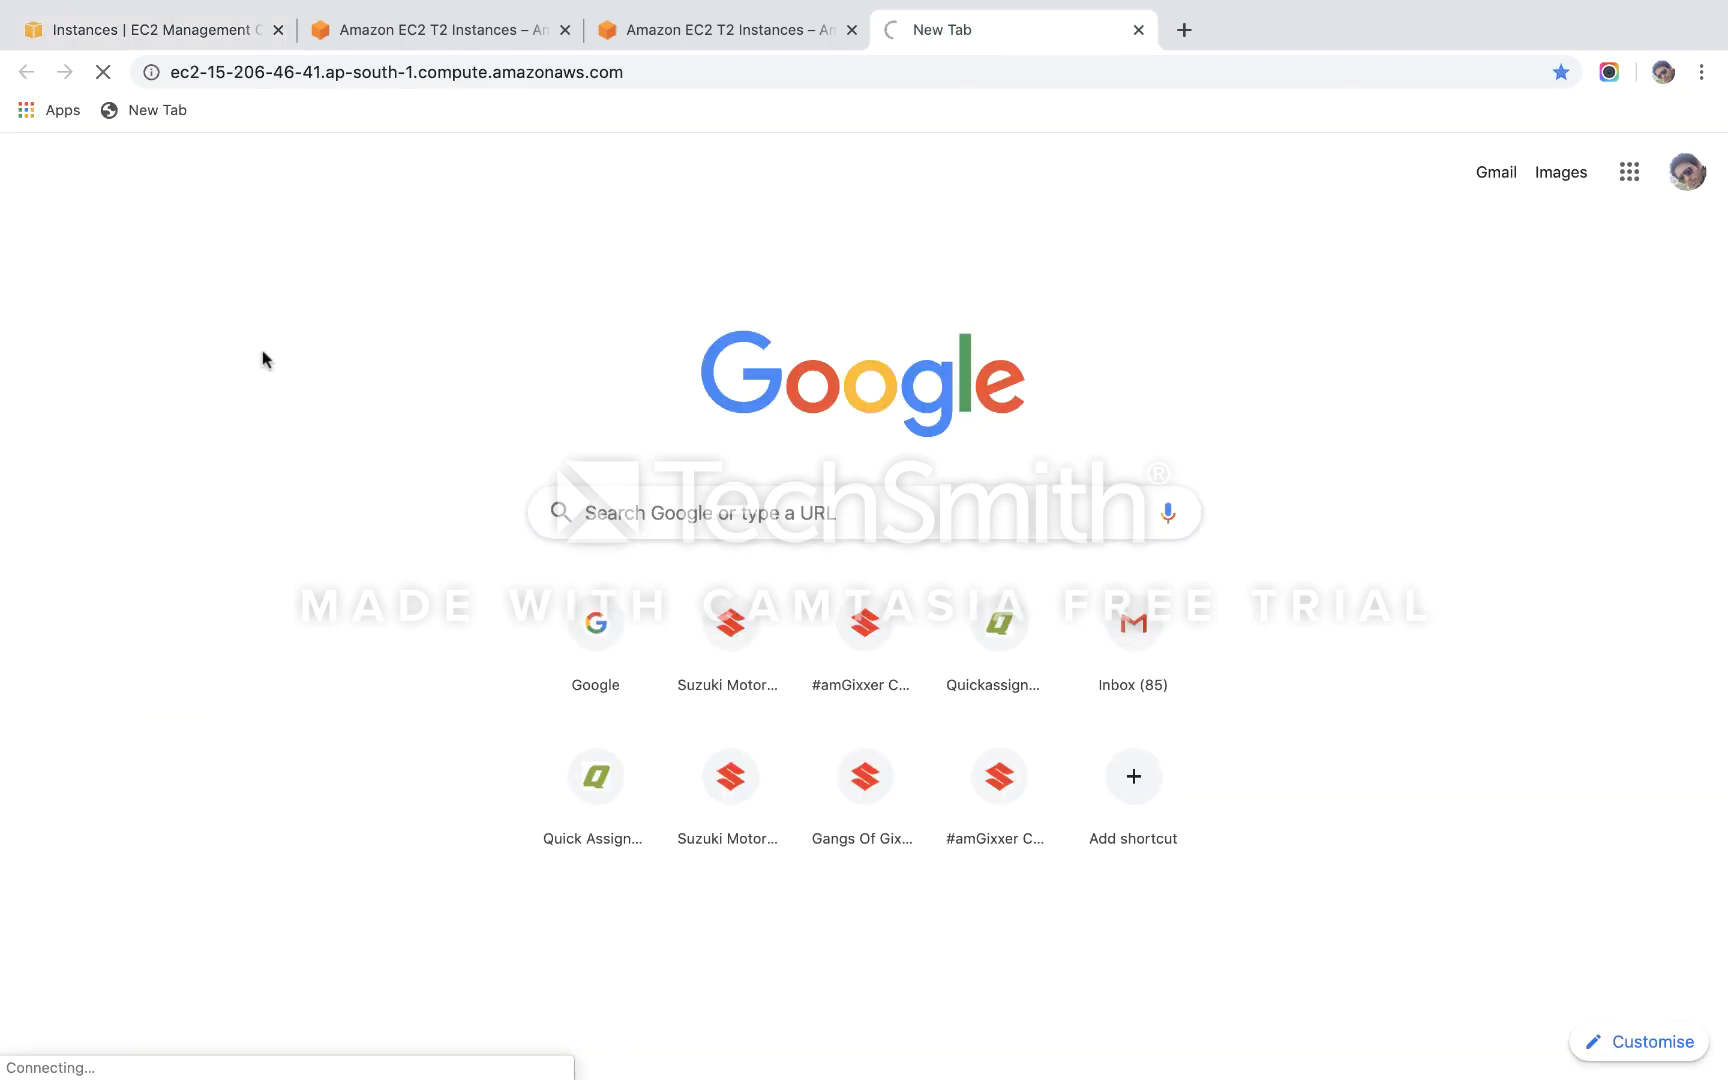
left_click(116, 27)
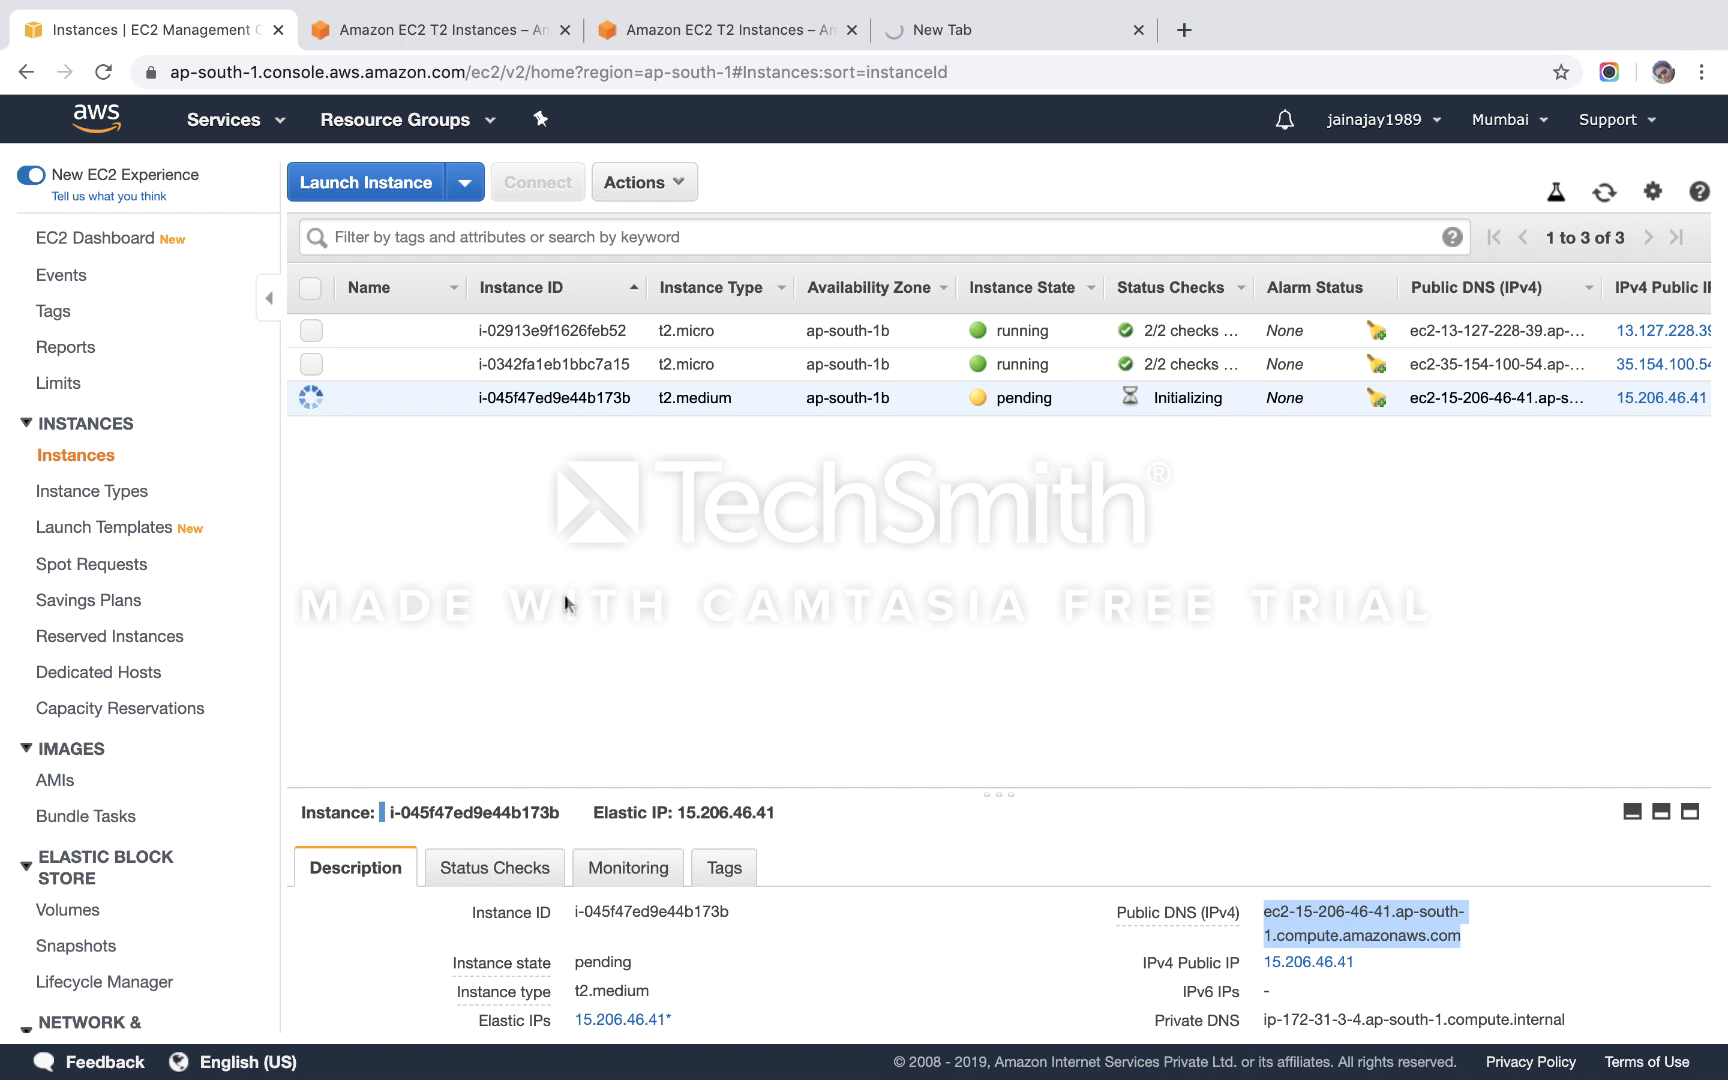
Review the T2 instance specifications and prices on the Amazon EC2 T2 page and return to the instance list.
left_click(418, 38)
left_click(648, 25)
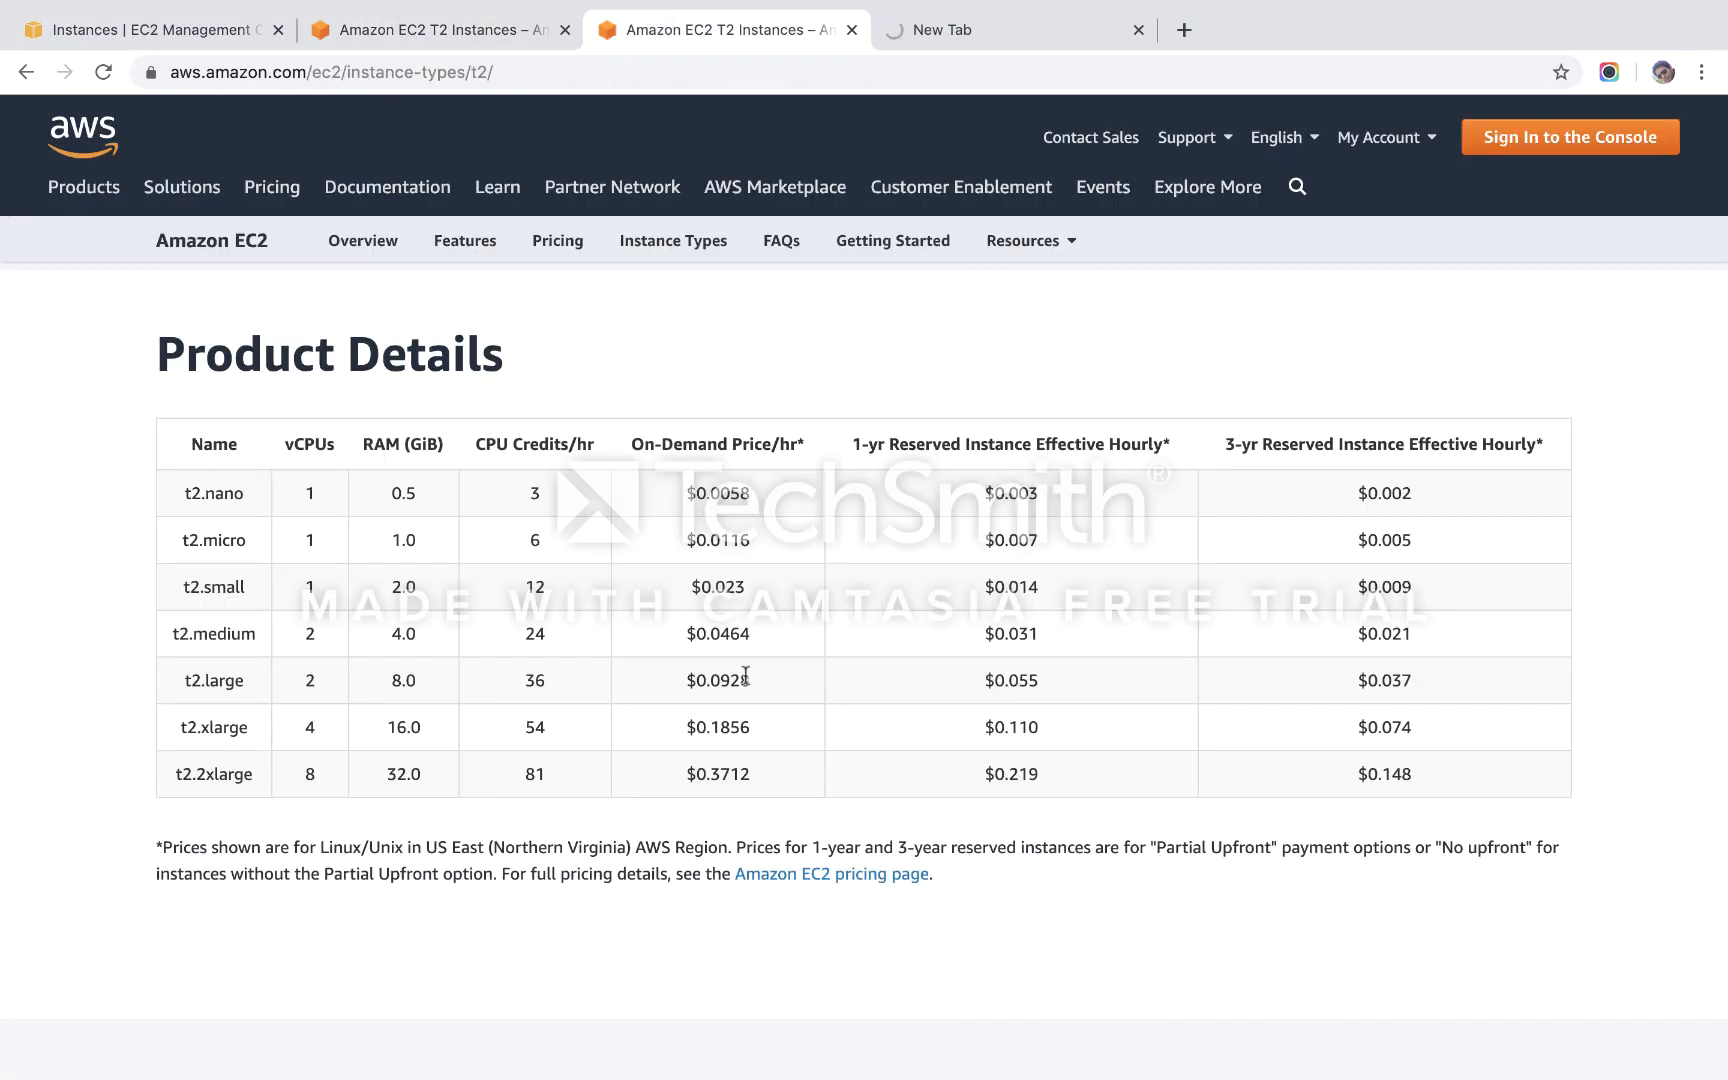
scroll(745, 676, "down", 10)
scroll(745, 676, "up", 15)
scroll(672, 747, "down", 15)
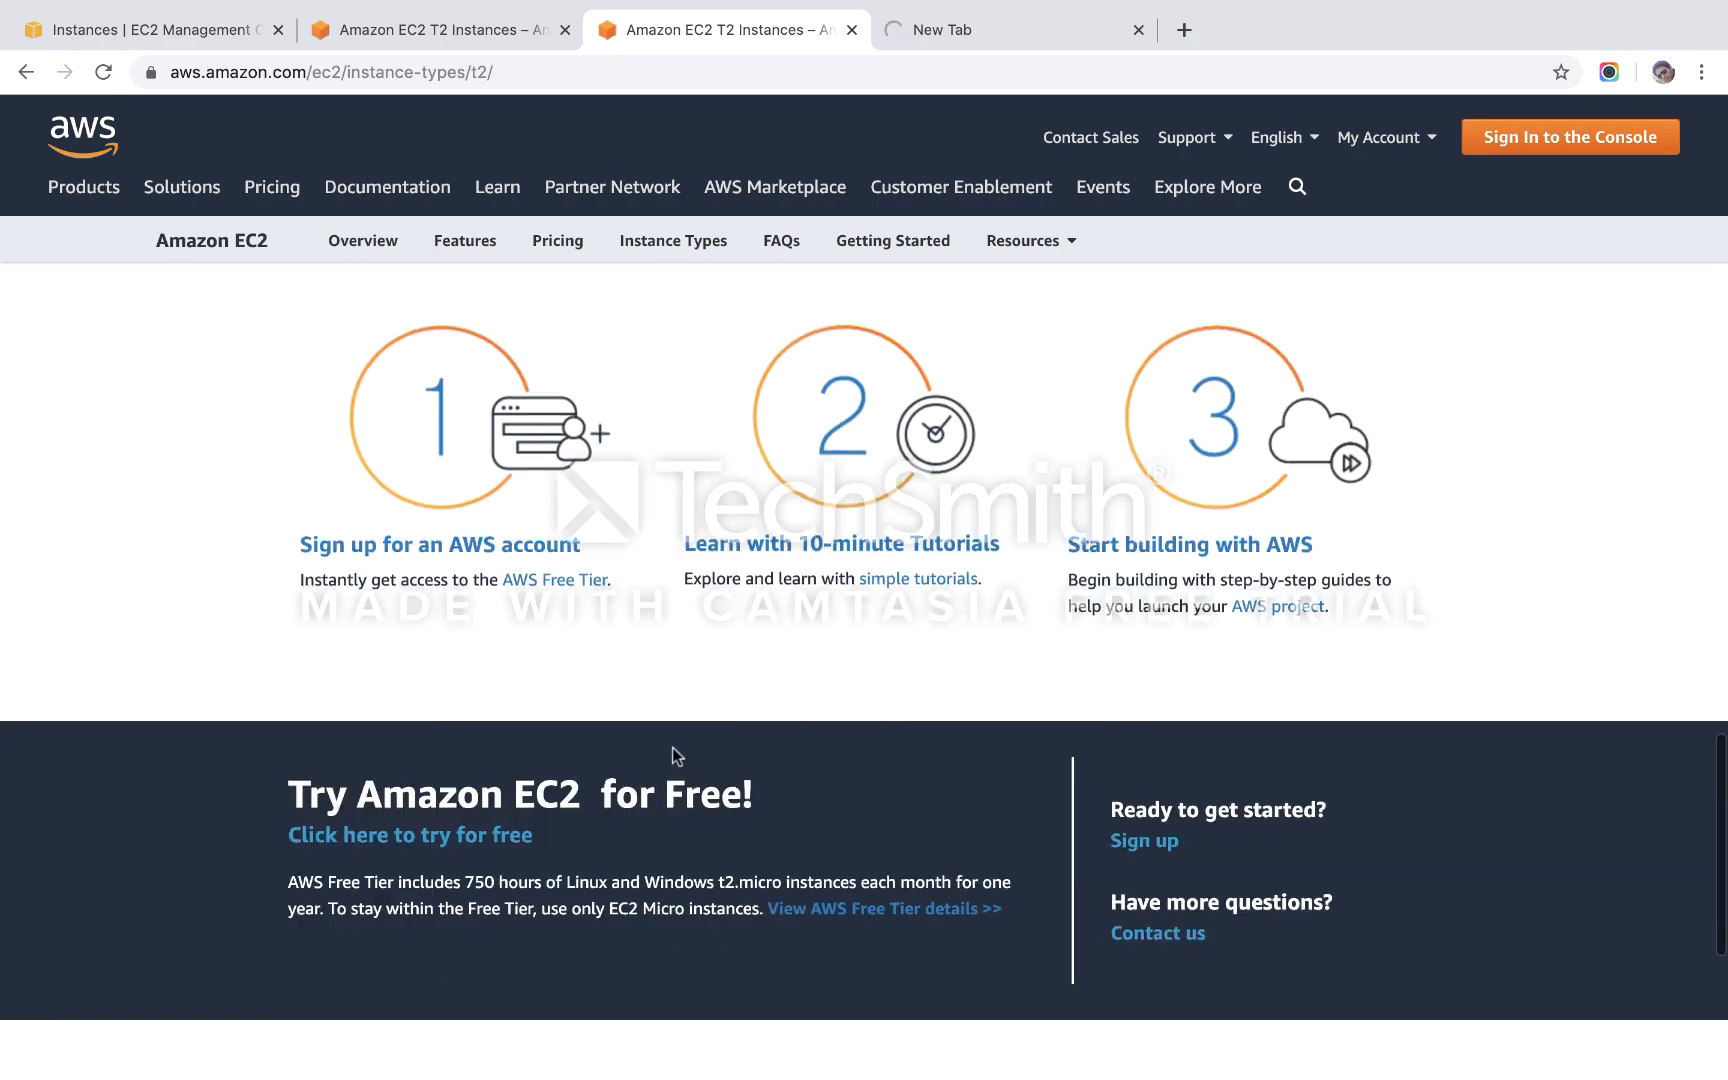
scroll(672, 747, "up", 5)
scroll(672, 749, "up", 4)
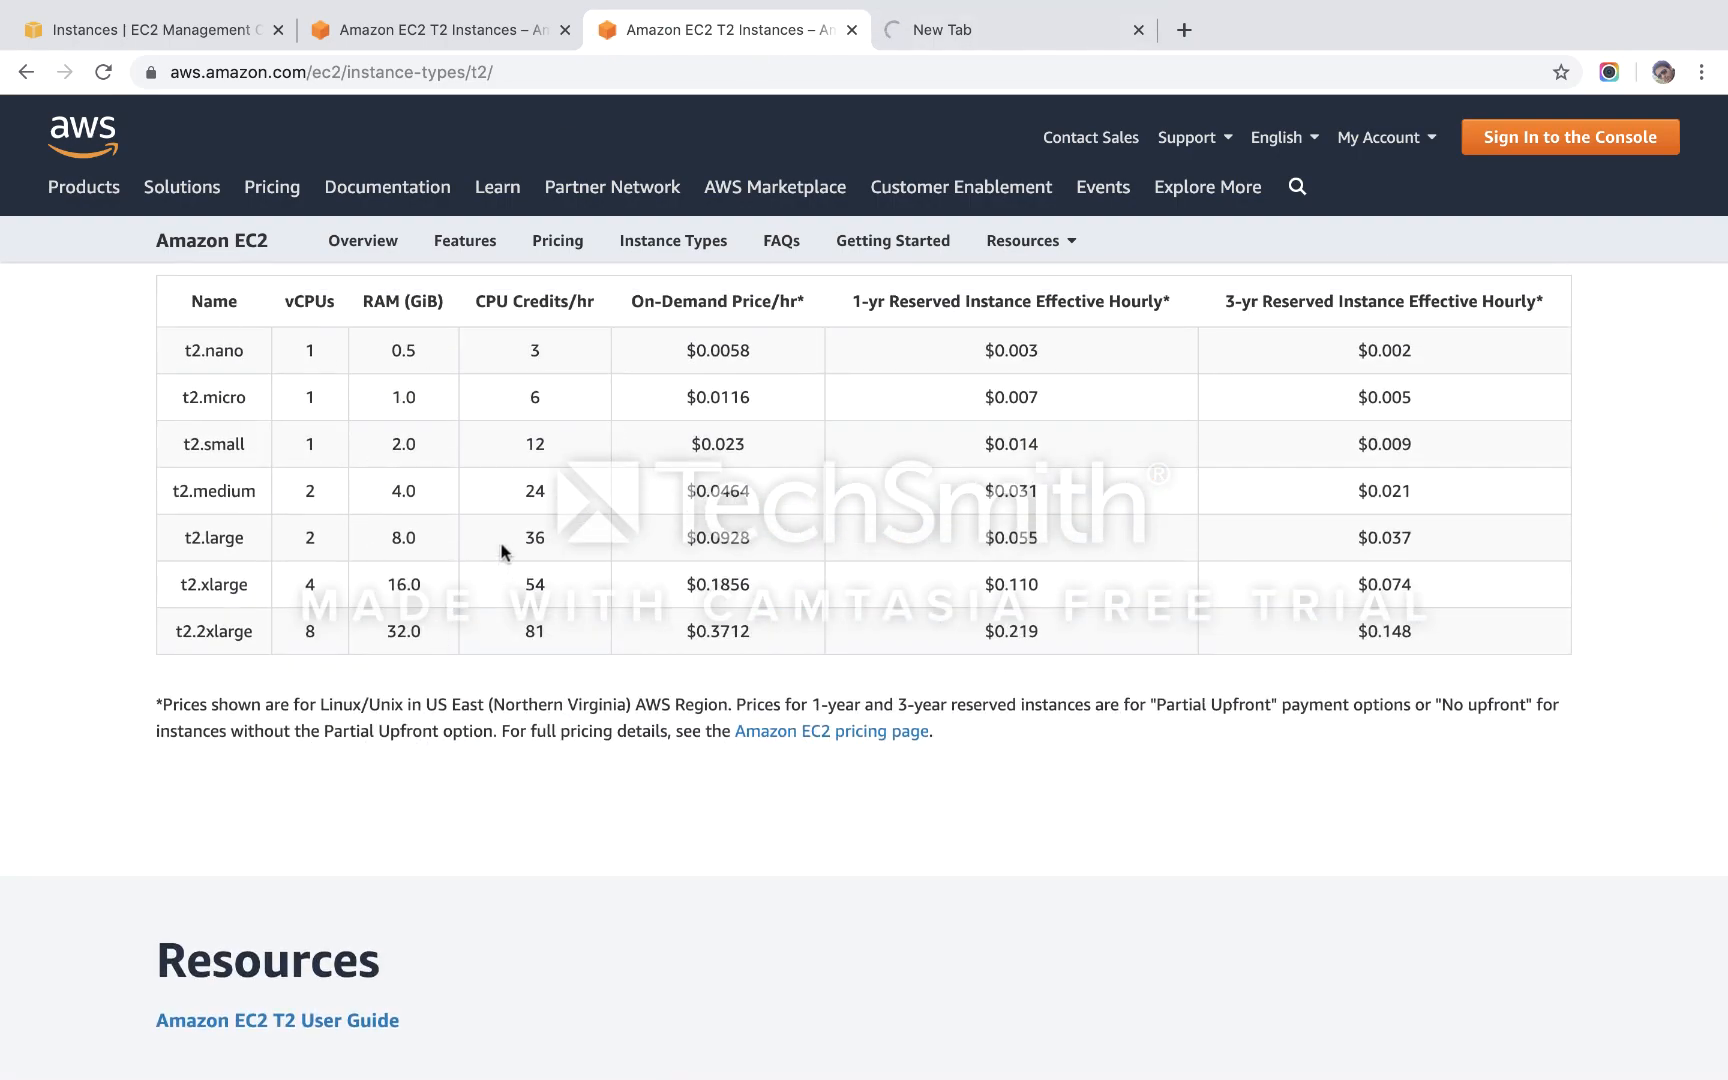
left_click(345, 30)
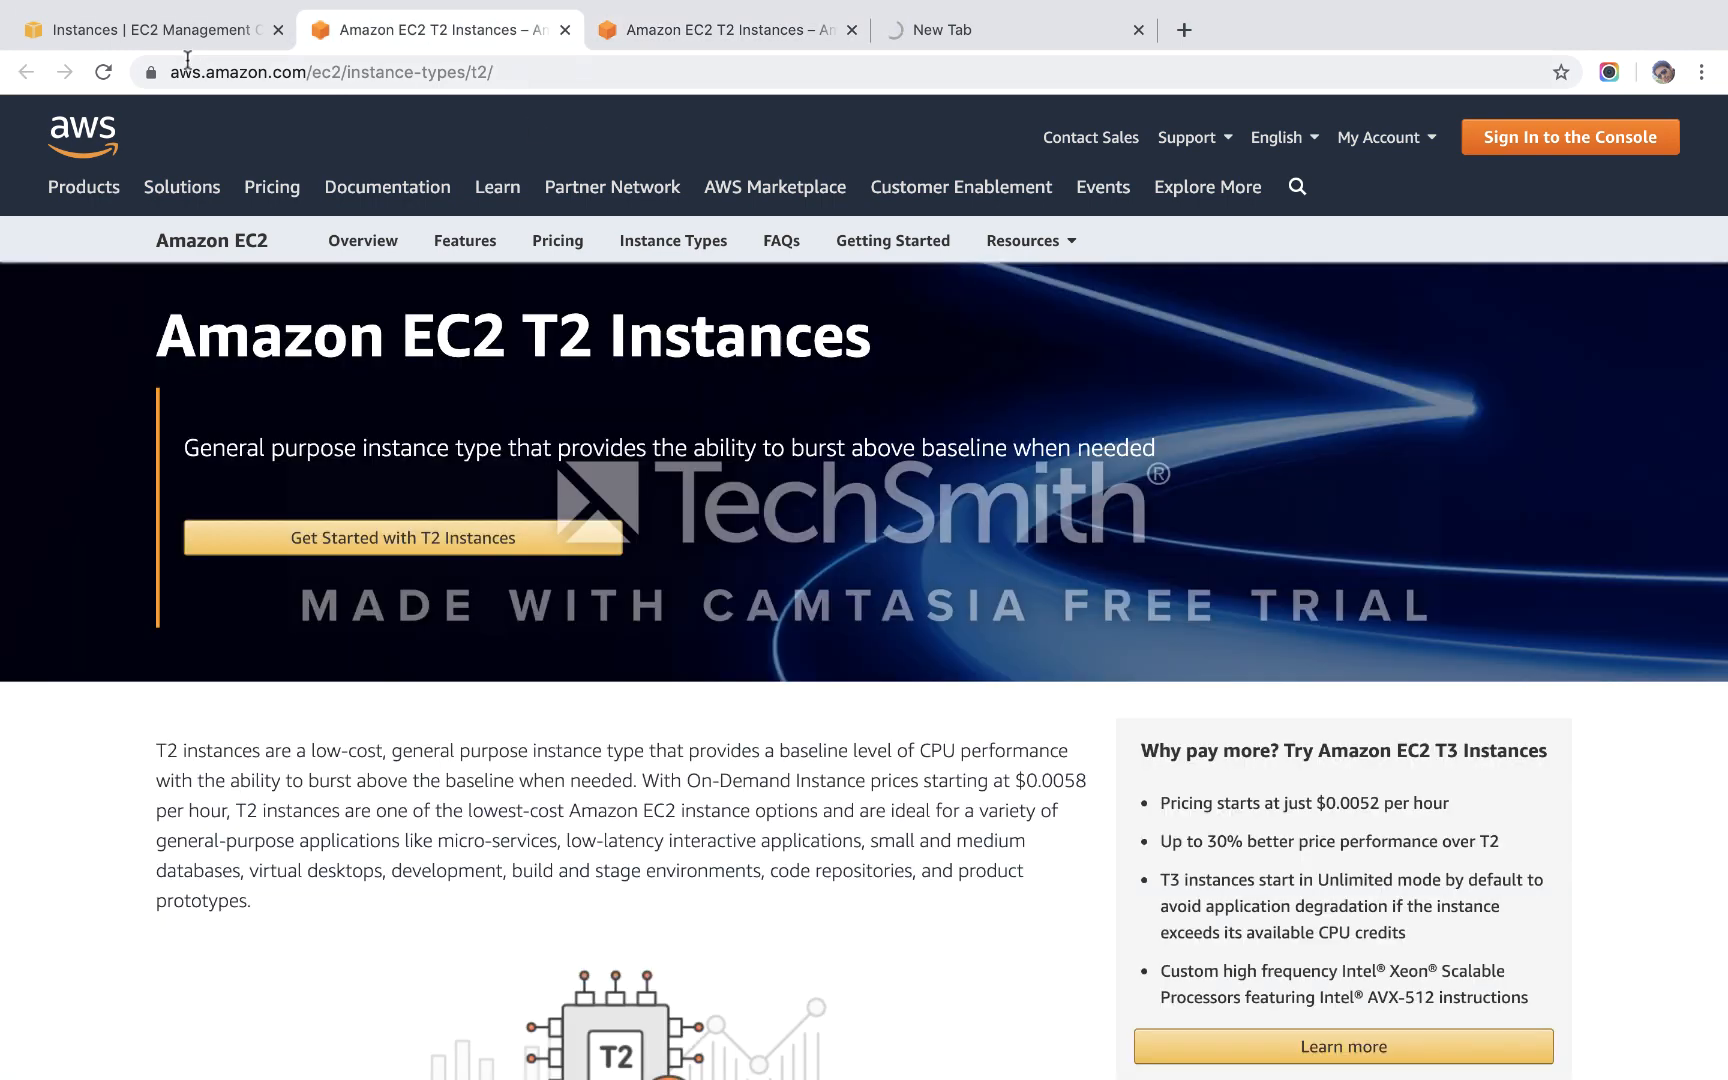
left_click(180, 28)
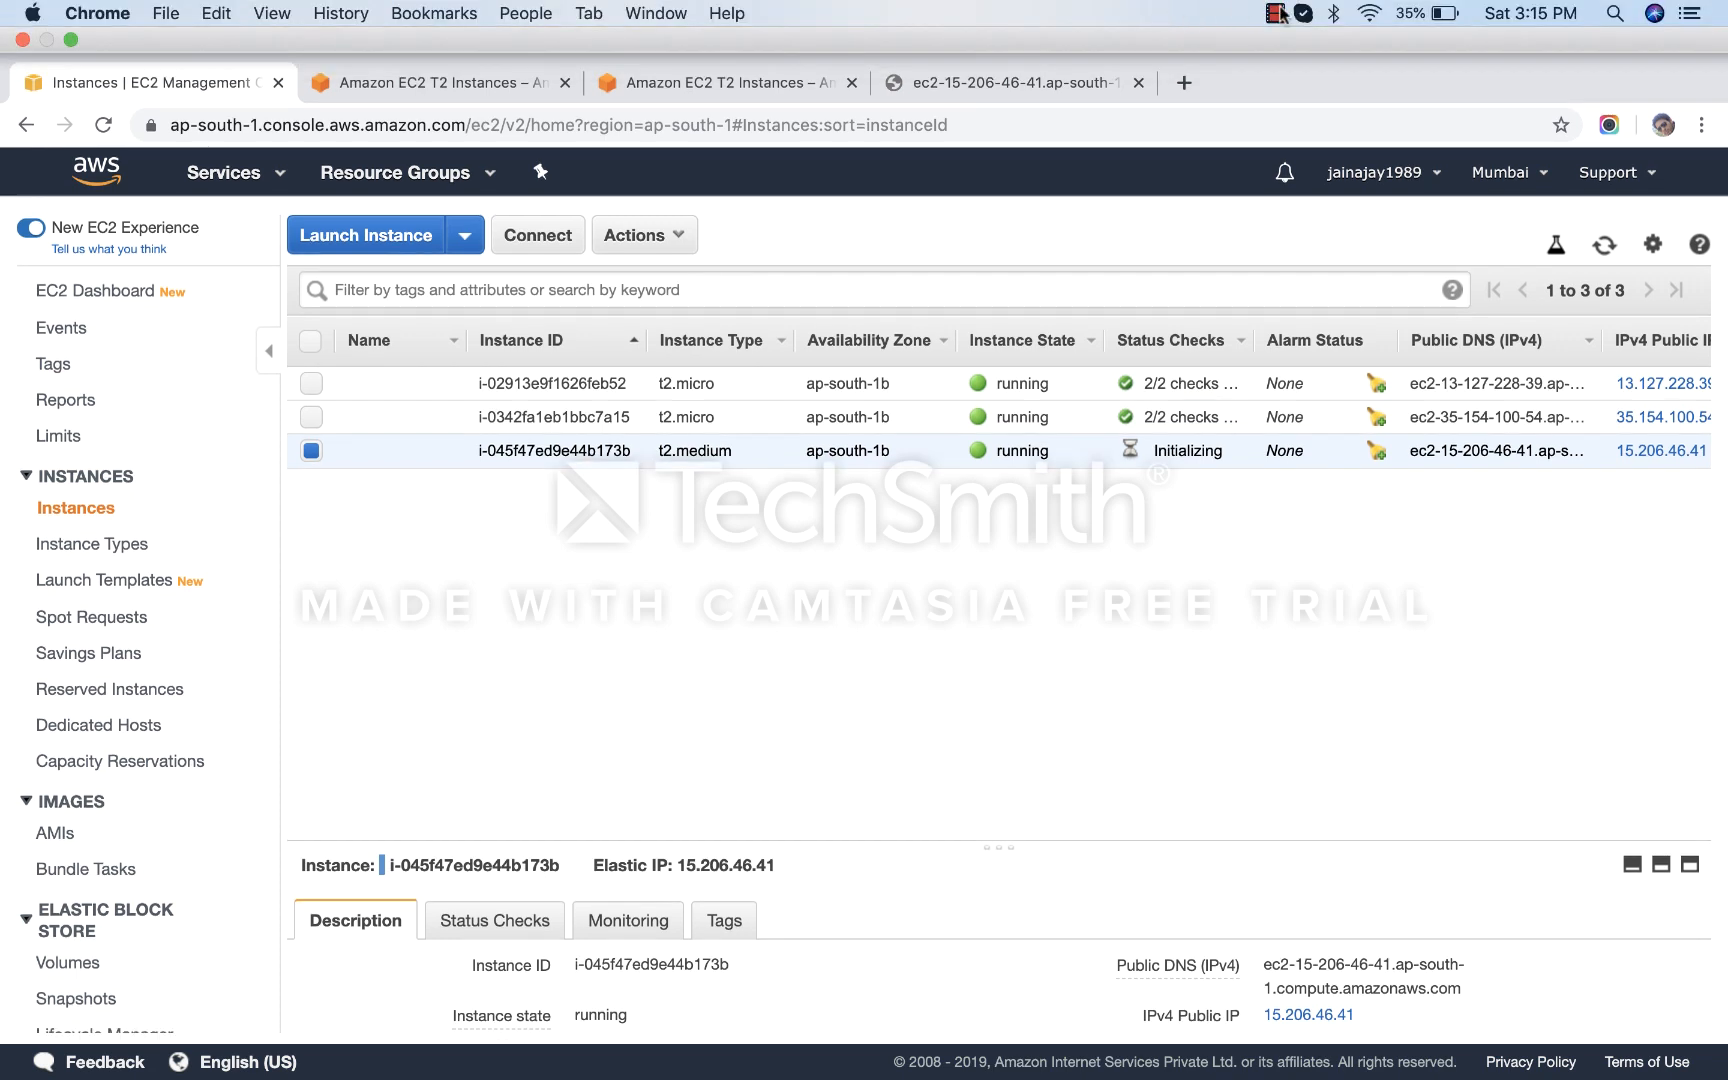
left_click(1276, 14)
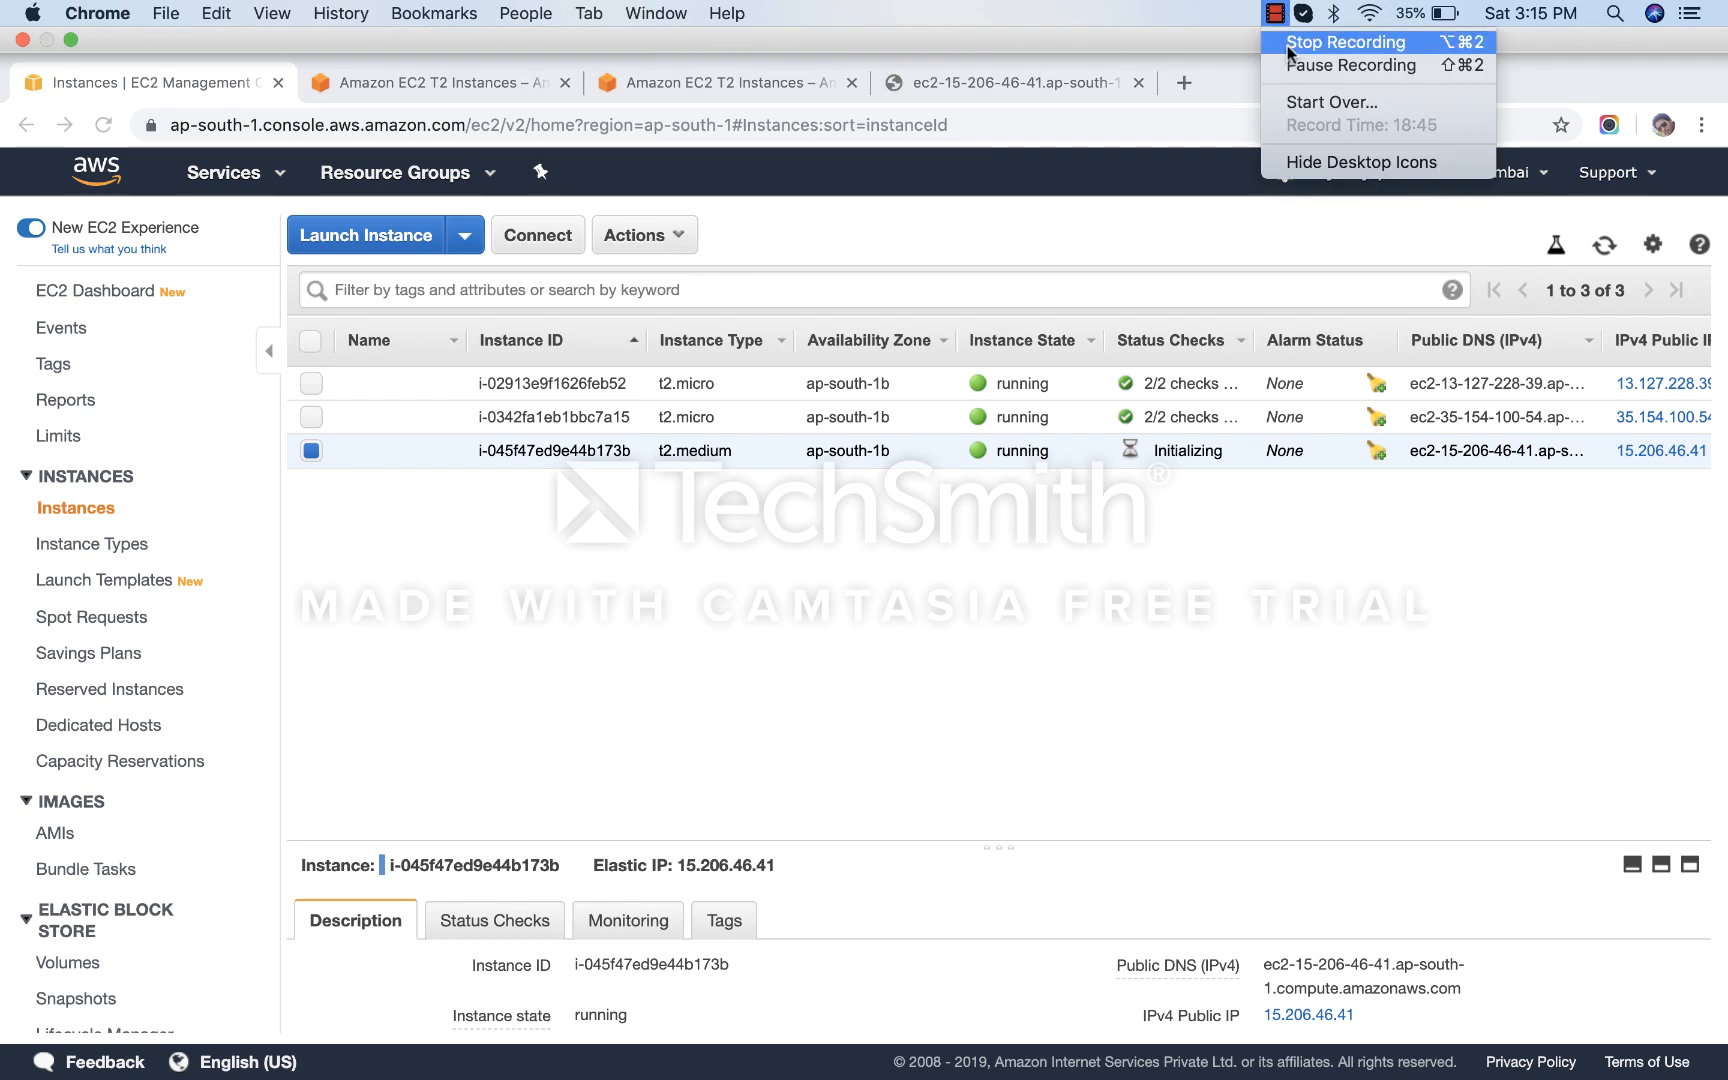